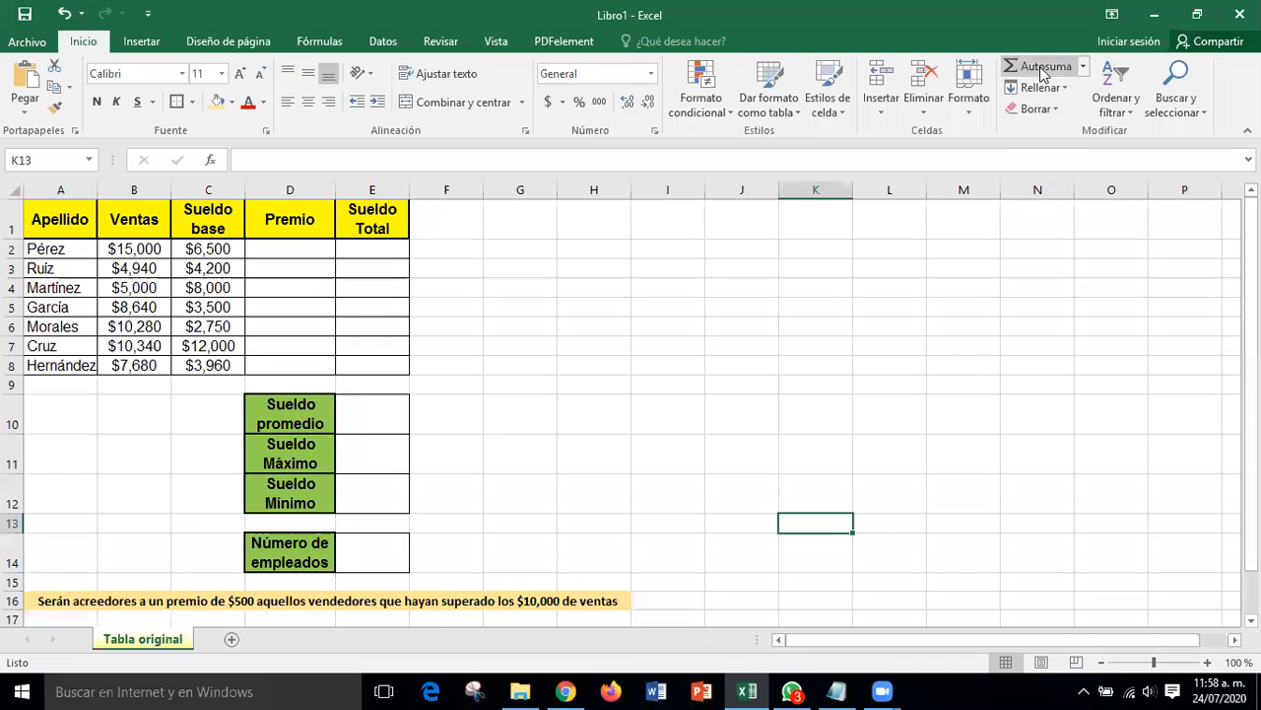
Collapse the ribbon to free up space and zoom the worksheet to 120 %
{"action": "left_click", "coordinate": [144, 42]}
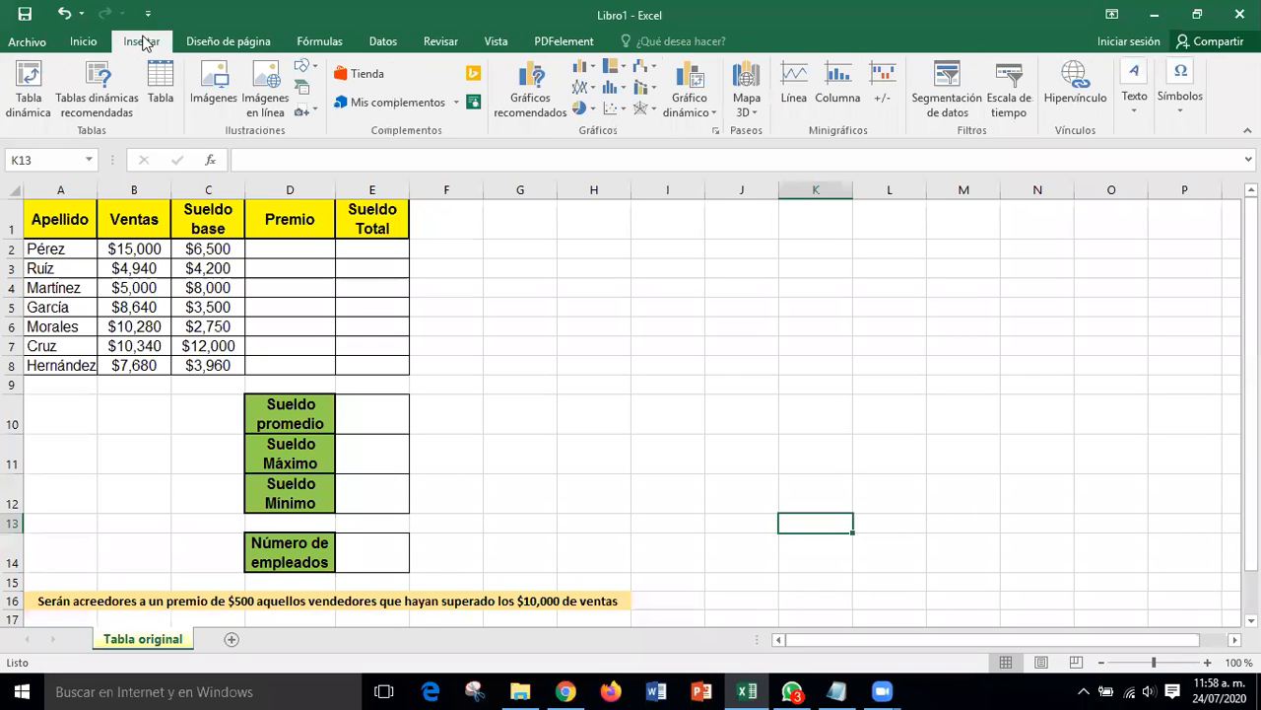
{"action": "double_click", "coordinate": [144, 41]}
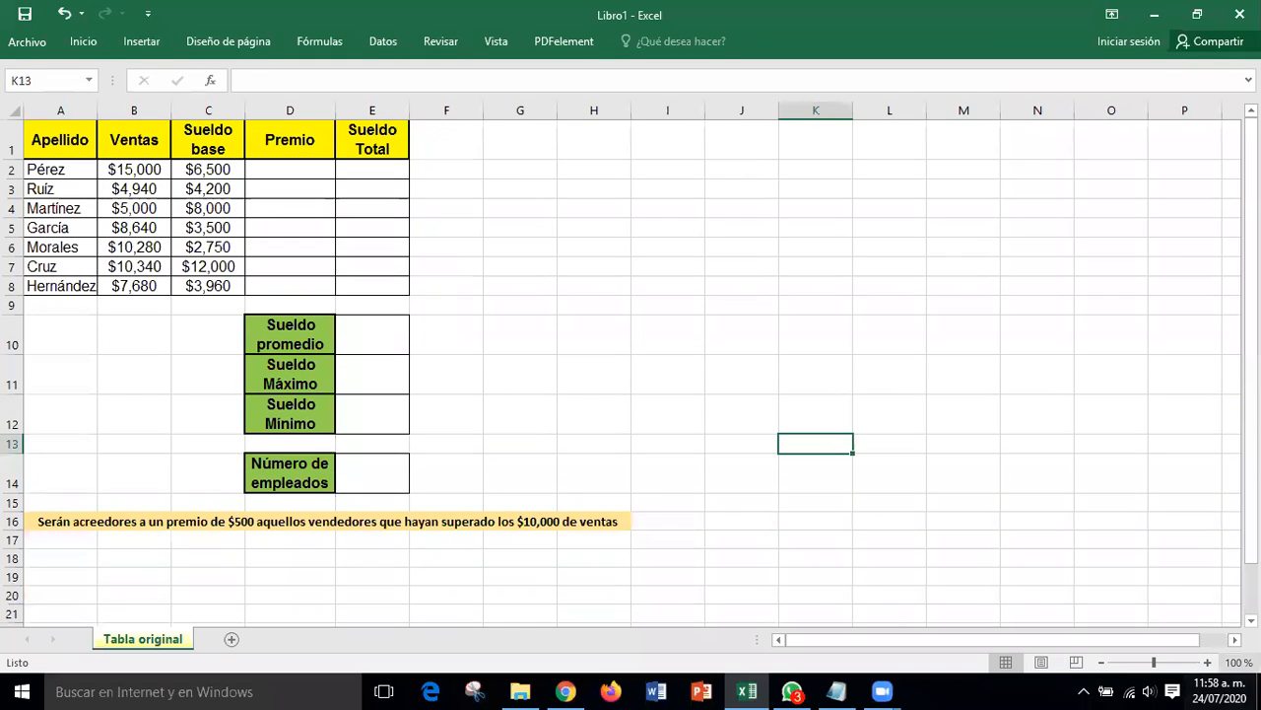
{"action": "left_click", "coordinate": [1209, 662]}
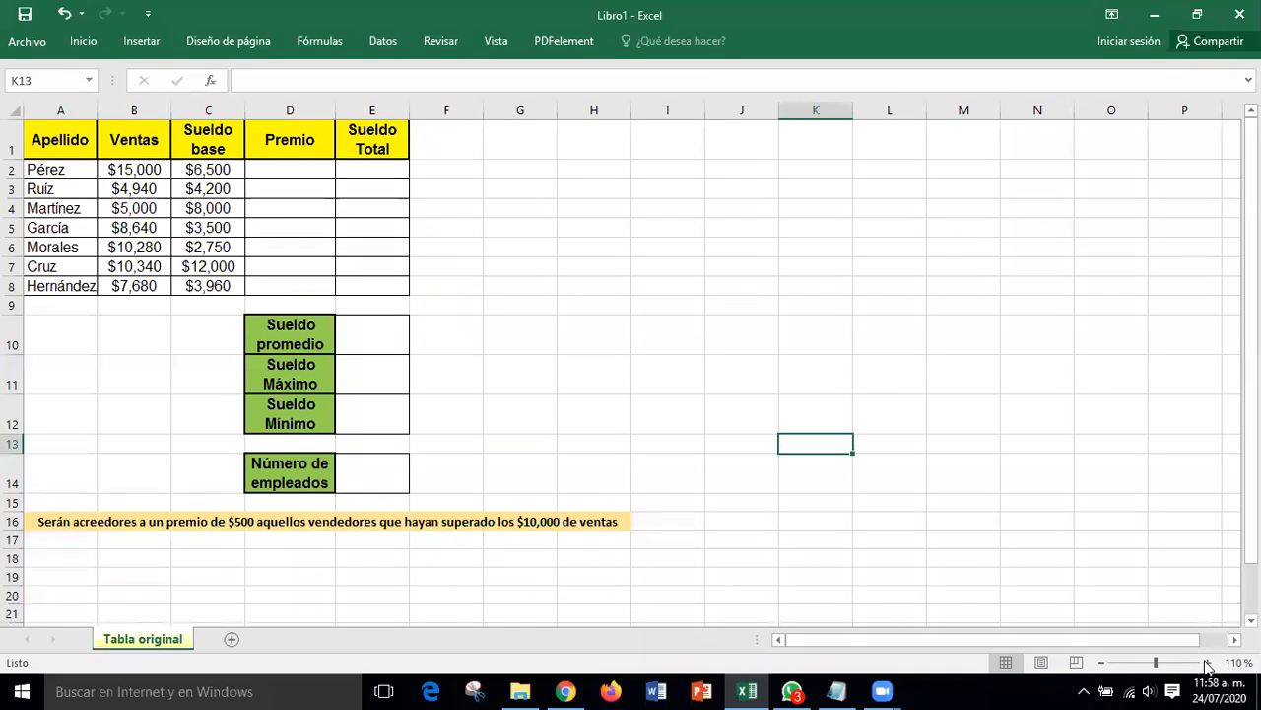
{"action": "left_click", "coordinate": [1208, 662]}
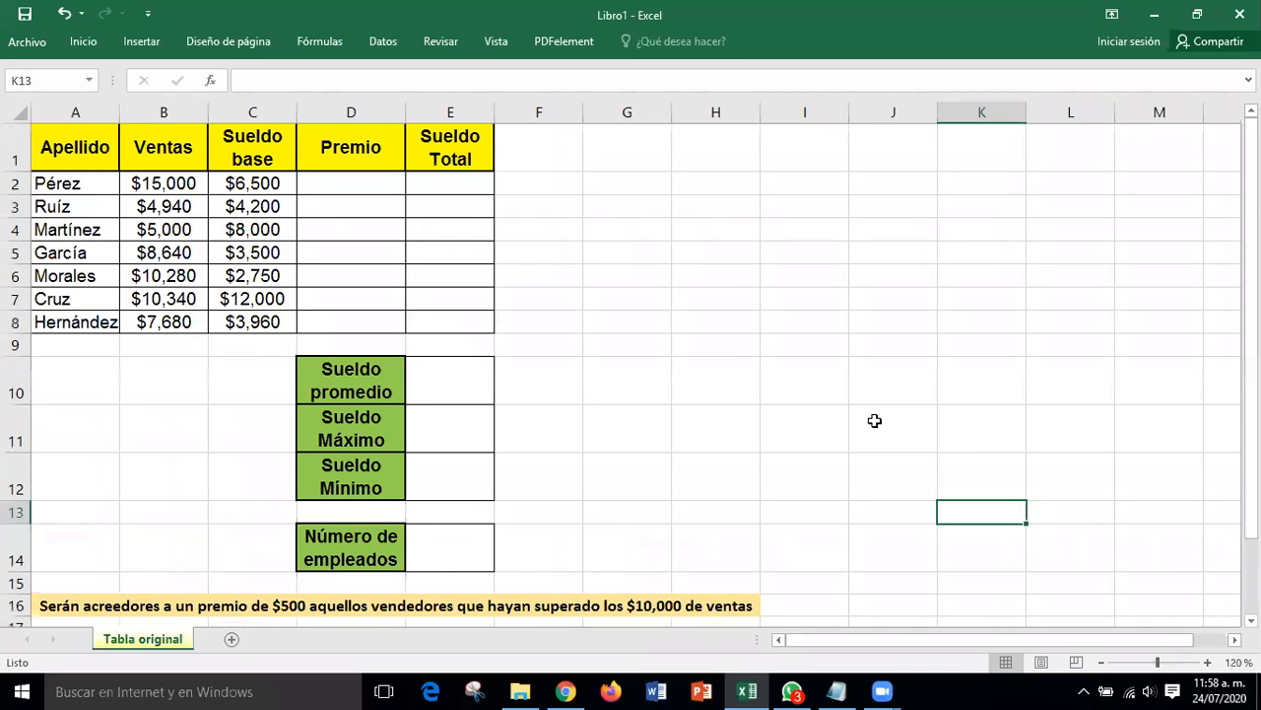
Create a copy of the sheet "Tabla original" at the end of the workbook Libro1
{"action": "right_click", "coordinate": [144, 643]}
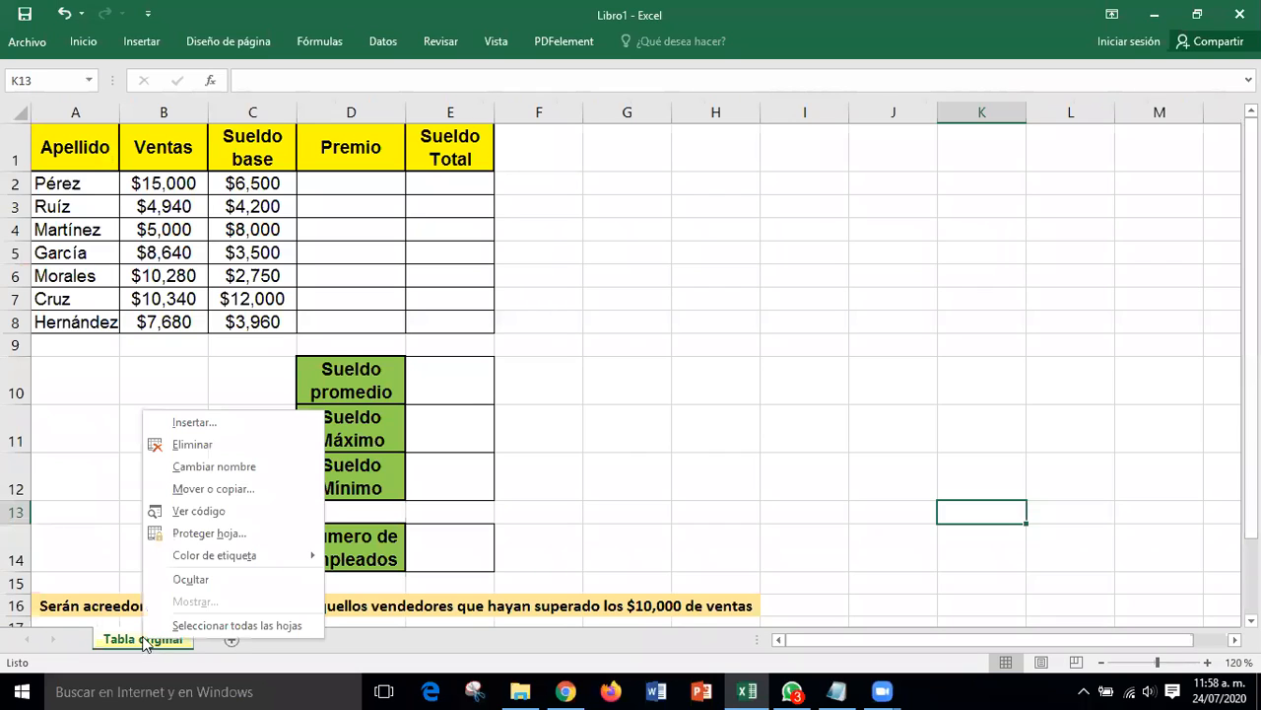
{"action": "left_click", "coordinate": [215, 490]}
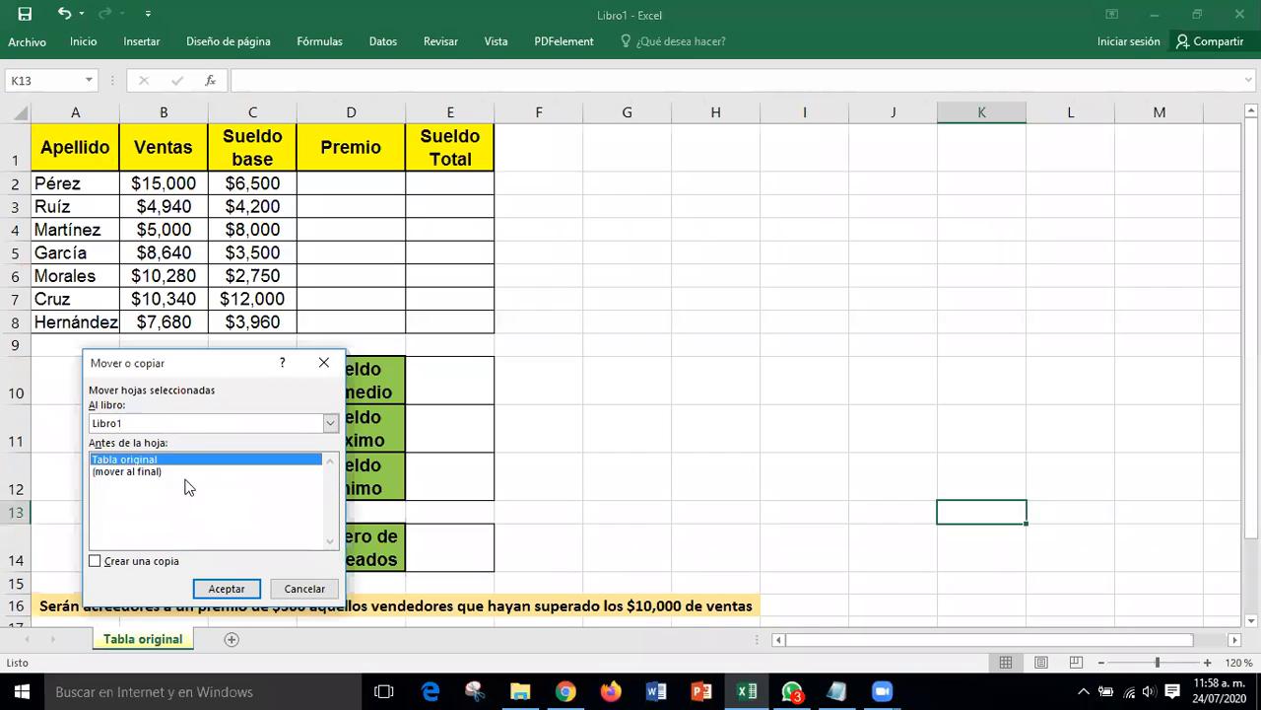
{"action": "left_click", "coordinate": [148, 471]}
{"action": "left_click", "coordinate": [107, 560]}
{"action": "left_click", "coordinate": [226, 587]}
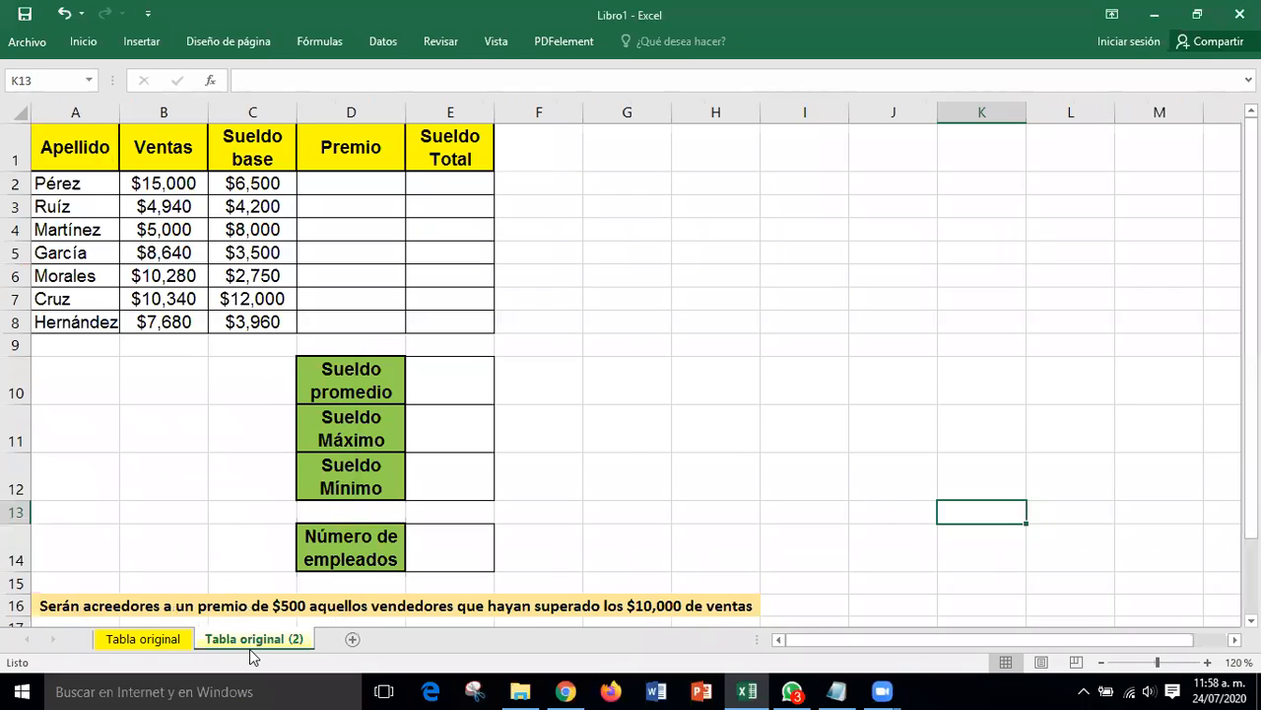
Rename the copied sheet "Tabla original (2)" as "Tabla fórmulas individuales"
{"action": "right_click", "coordinate": [256, 640]}
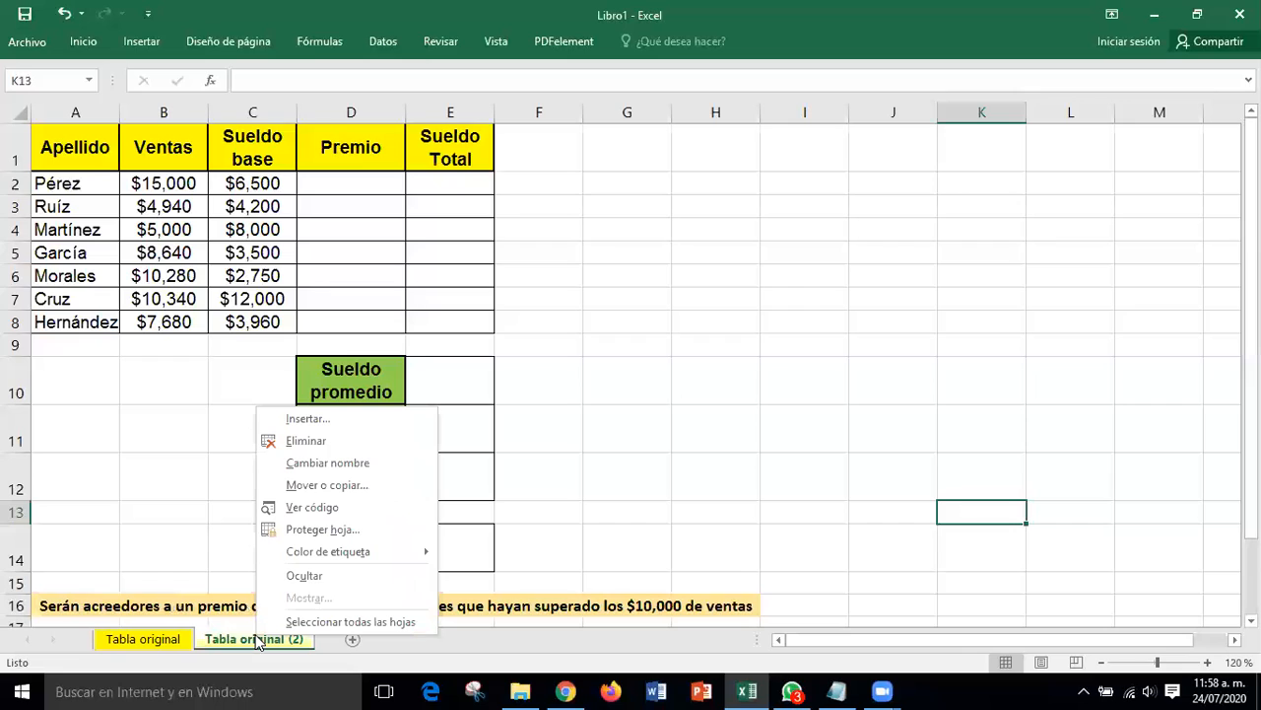
{"action": "left_click", "coordinate": [619, 467]}
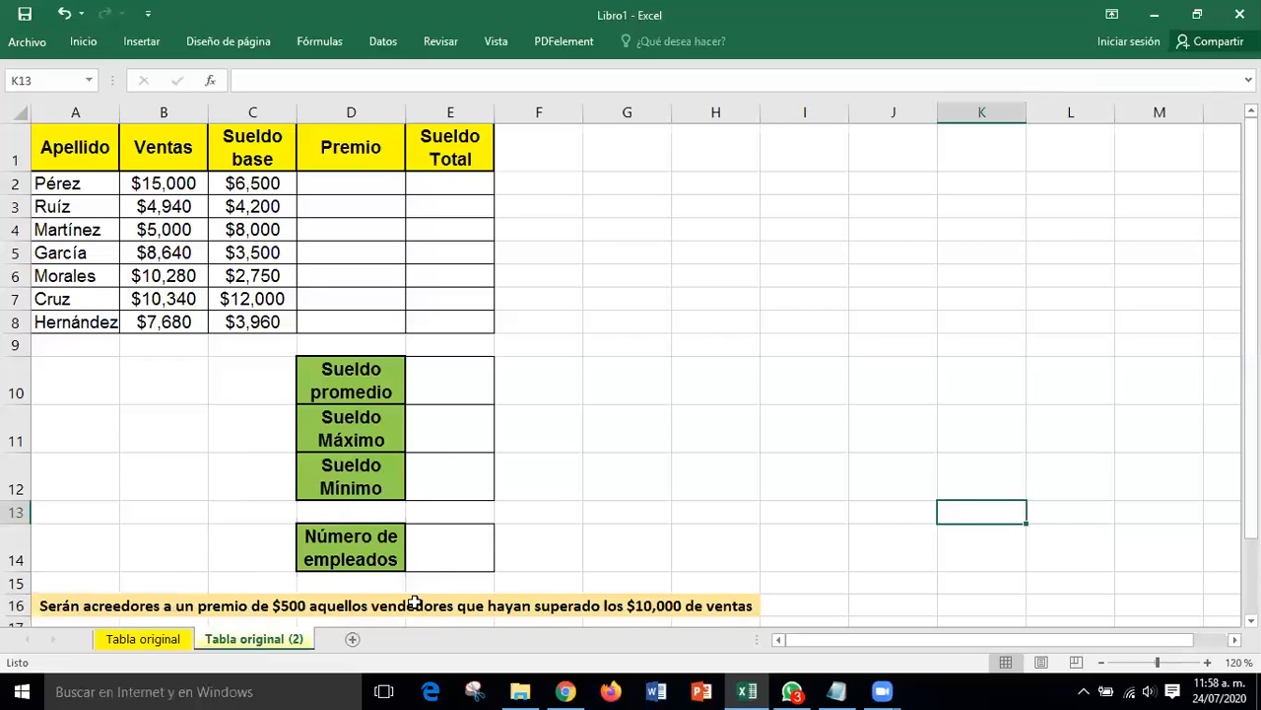
{"action": "right_click", "coordinate": [262, 642]}
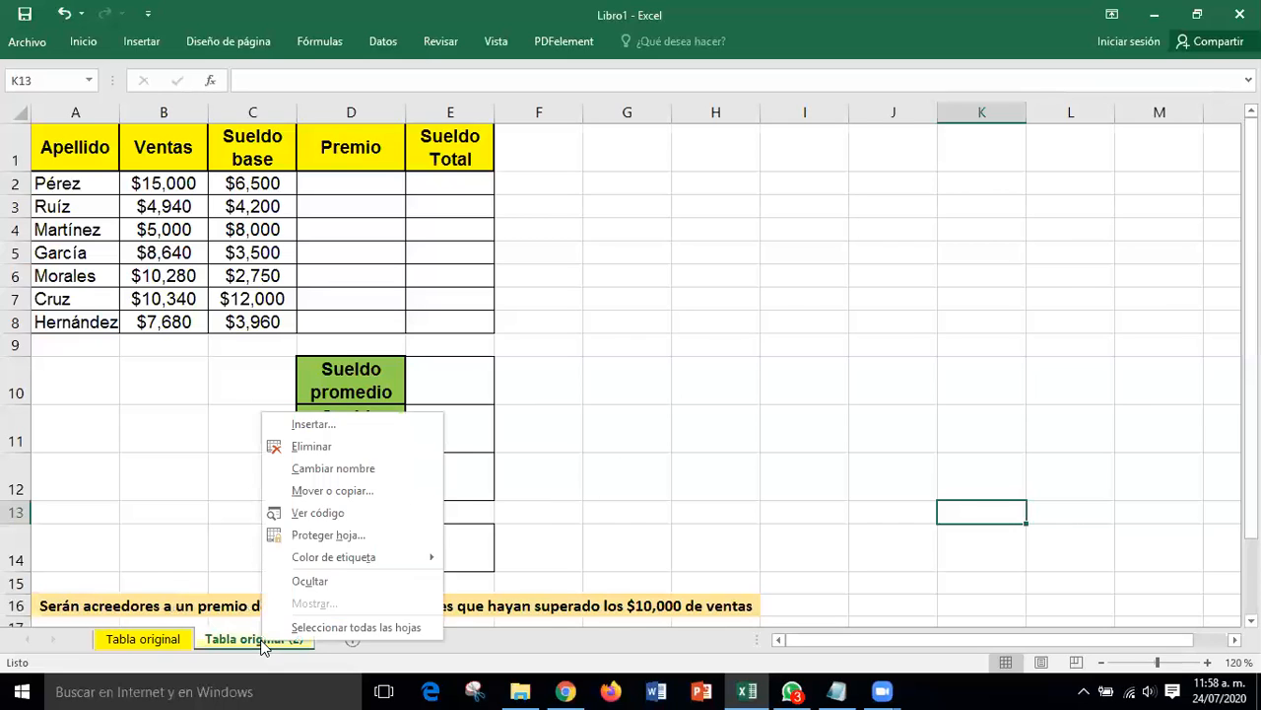
{"action": "left_click", "coordinate": [349, 470]}
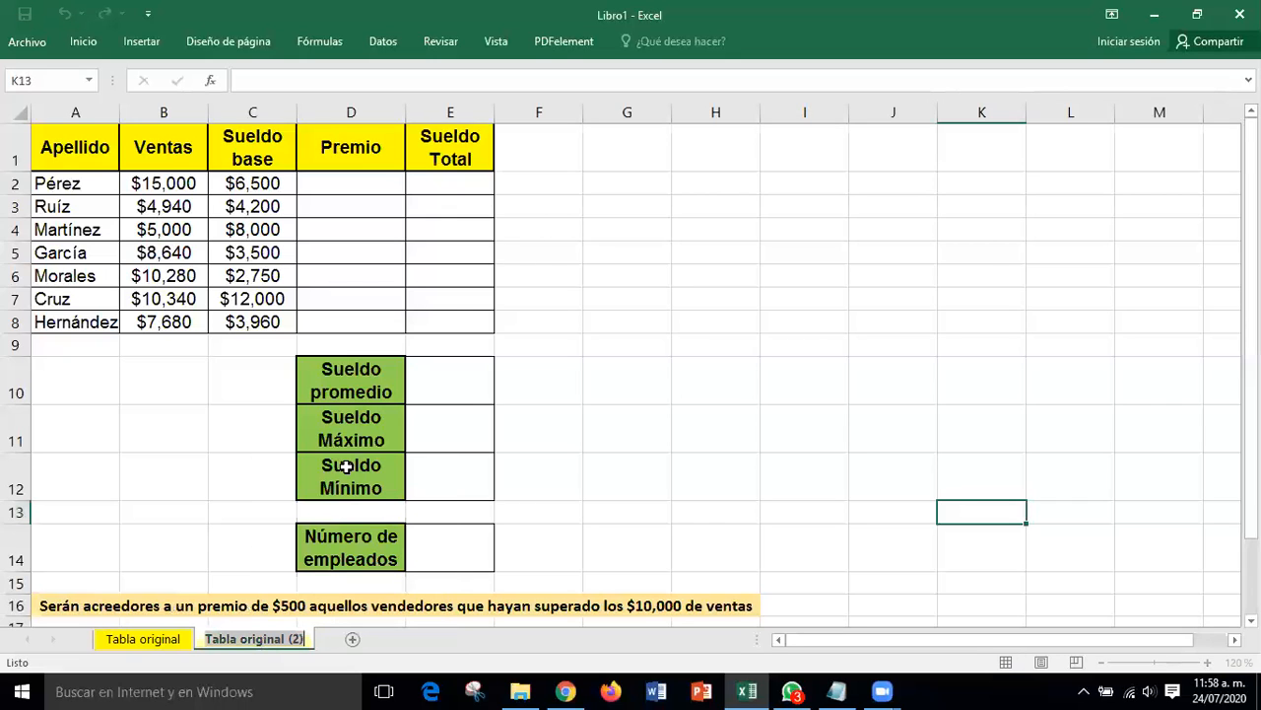
{"action": "type", "text": "T"}
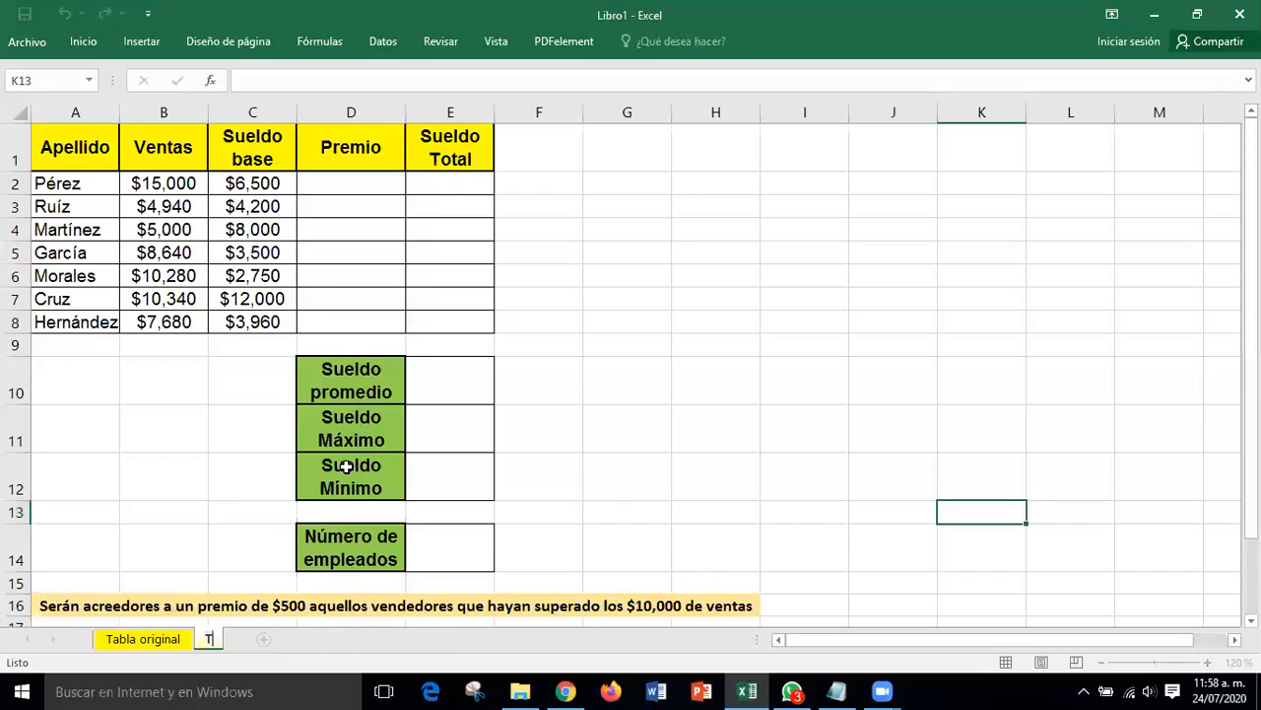
{"action": "type", "text": "abla "}
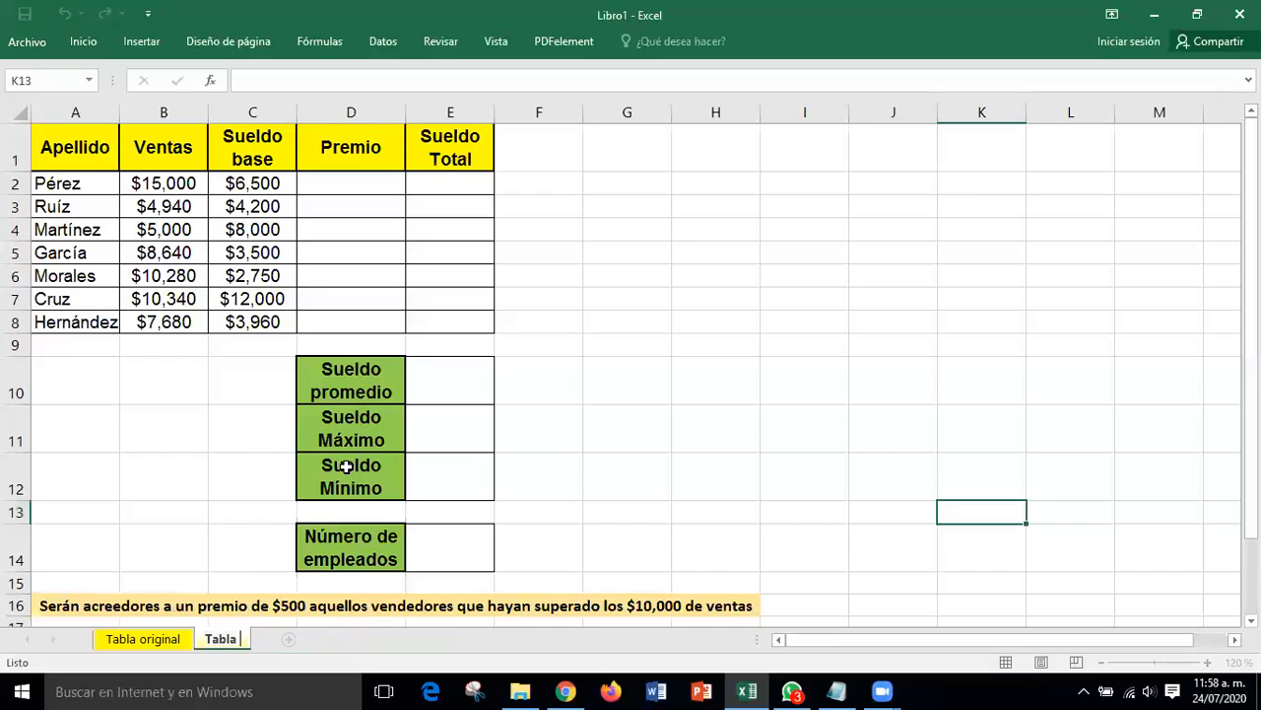
{"action": "type", "text": "fórmulas"}
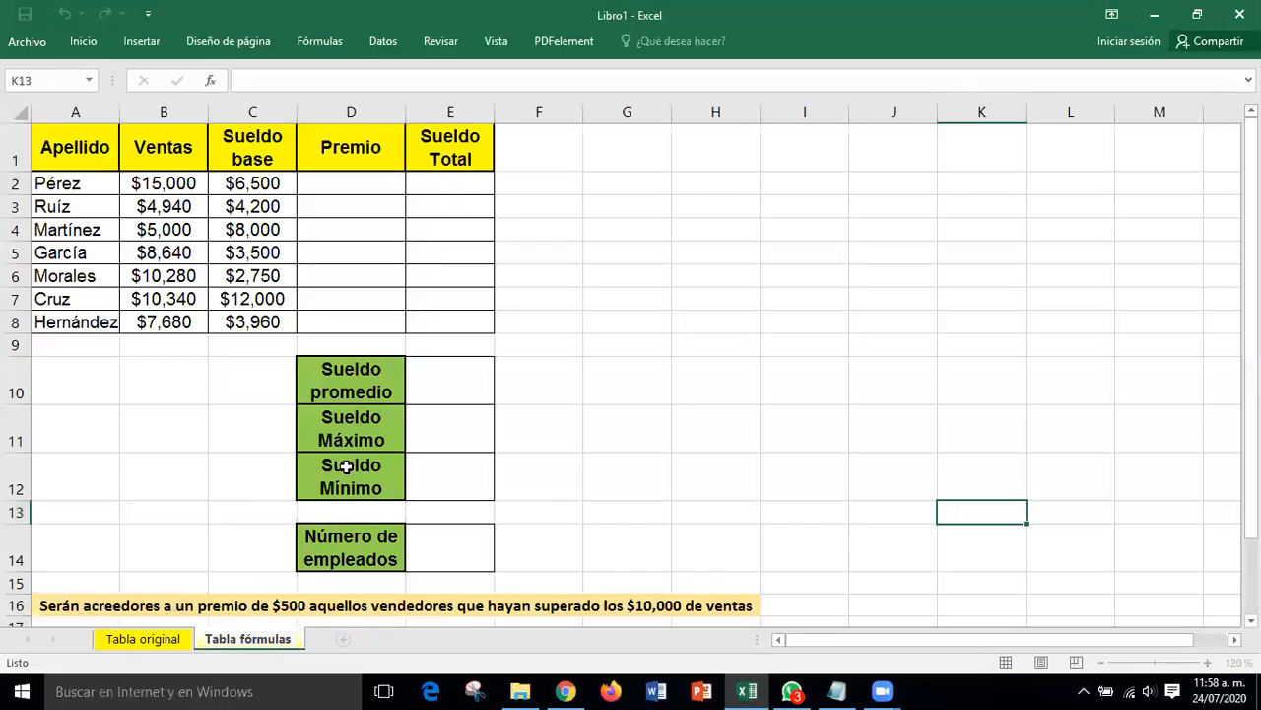
{"action": "type", "text": " individuales"}
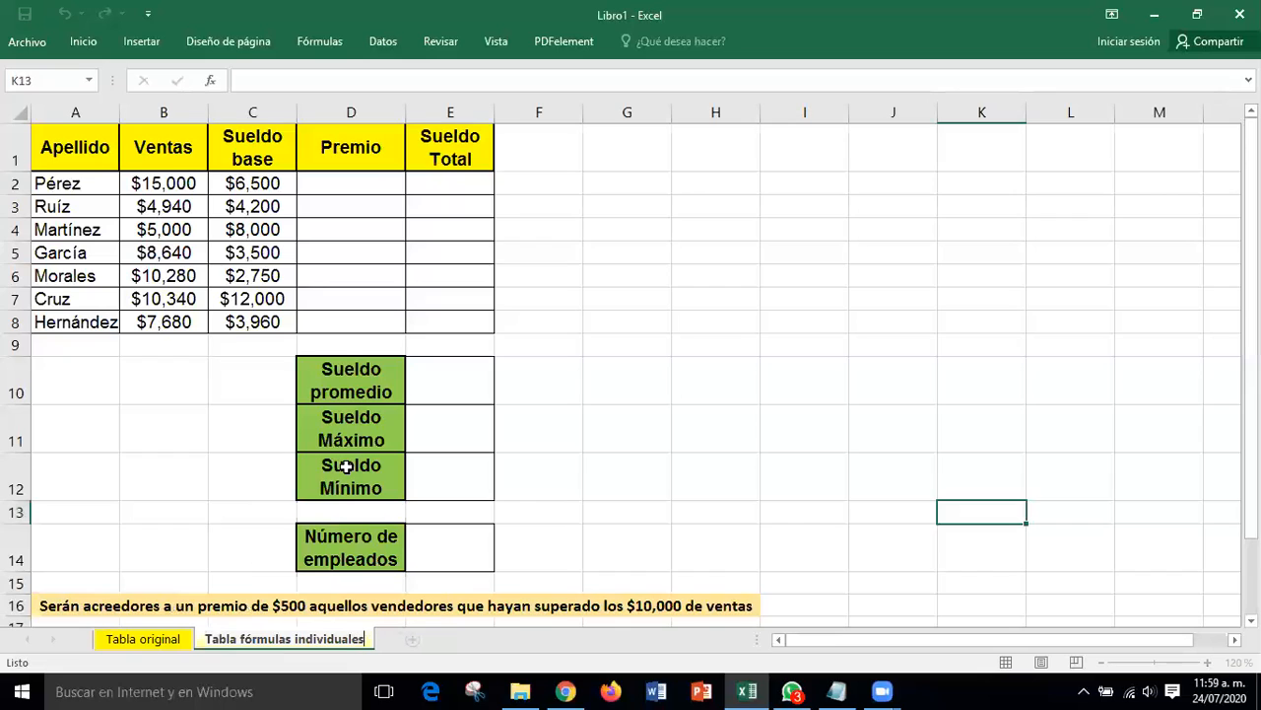
{"action": "key", "text": "Return"}
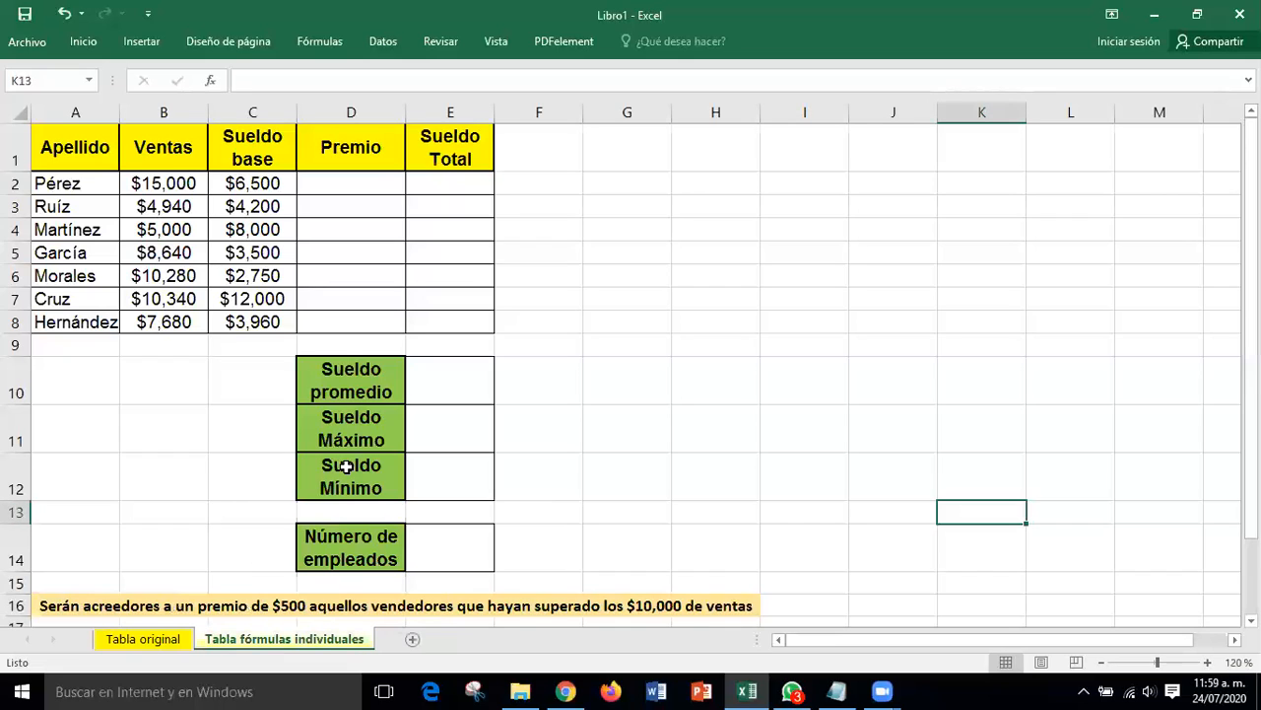
Set the tab color of the sheet "Tabla fórmulas individuales" to the standard light green
{"action": "right_click", "coordinate": [283, 638]}
{"action": "mouse_move", "coordinate": [364, 556]}
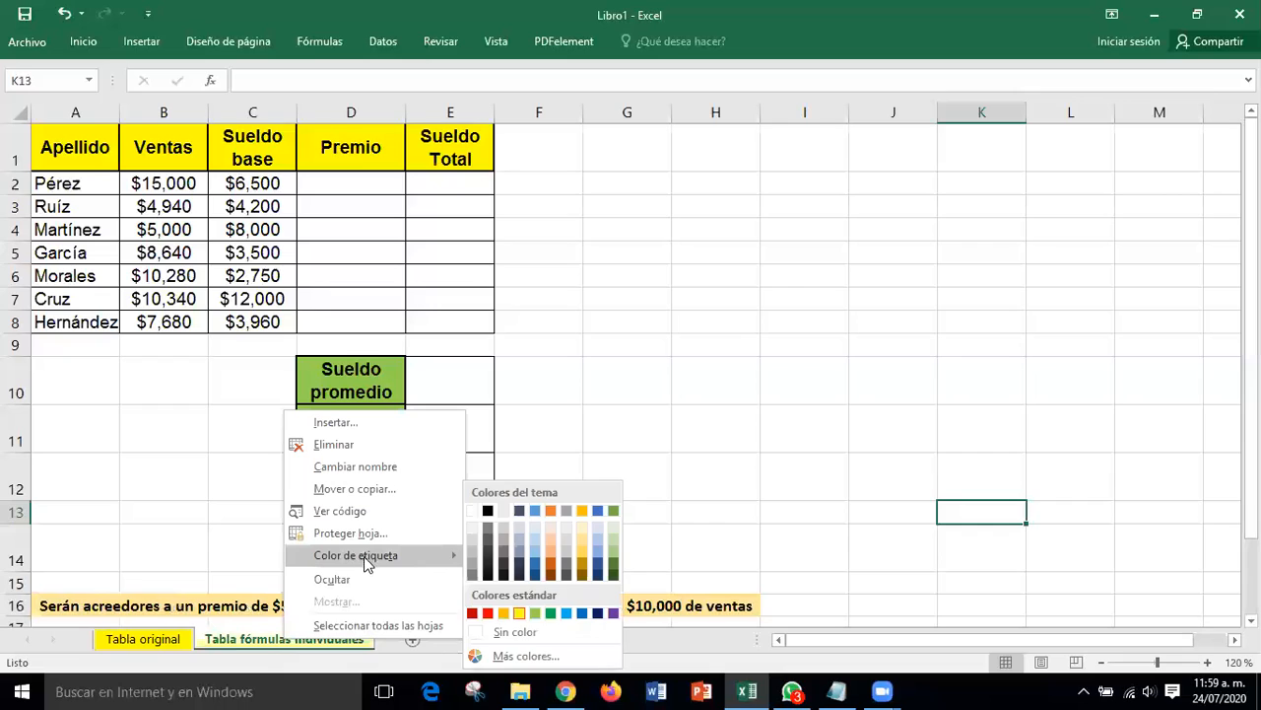
{"action": "left_click", "coordinate": [537, 613]}
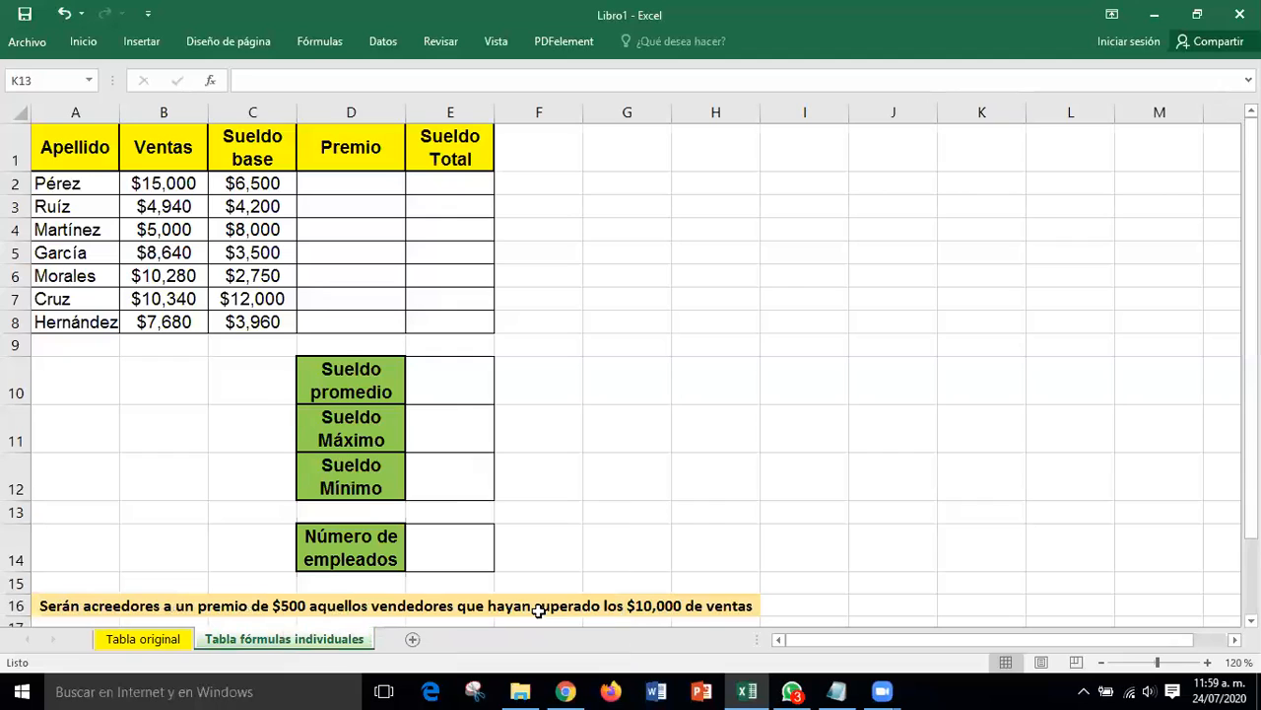
{"action": "left_click", "coordinate": [597, 496]}
Fill the header cells A1:E1 of "Tabla fórmulas individuales" with the standard light green
{"action": "left_click_drag", "start_coordinate": [87, 148], "coordinate": [427, 154]}
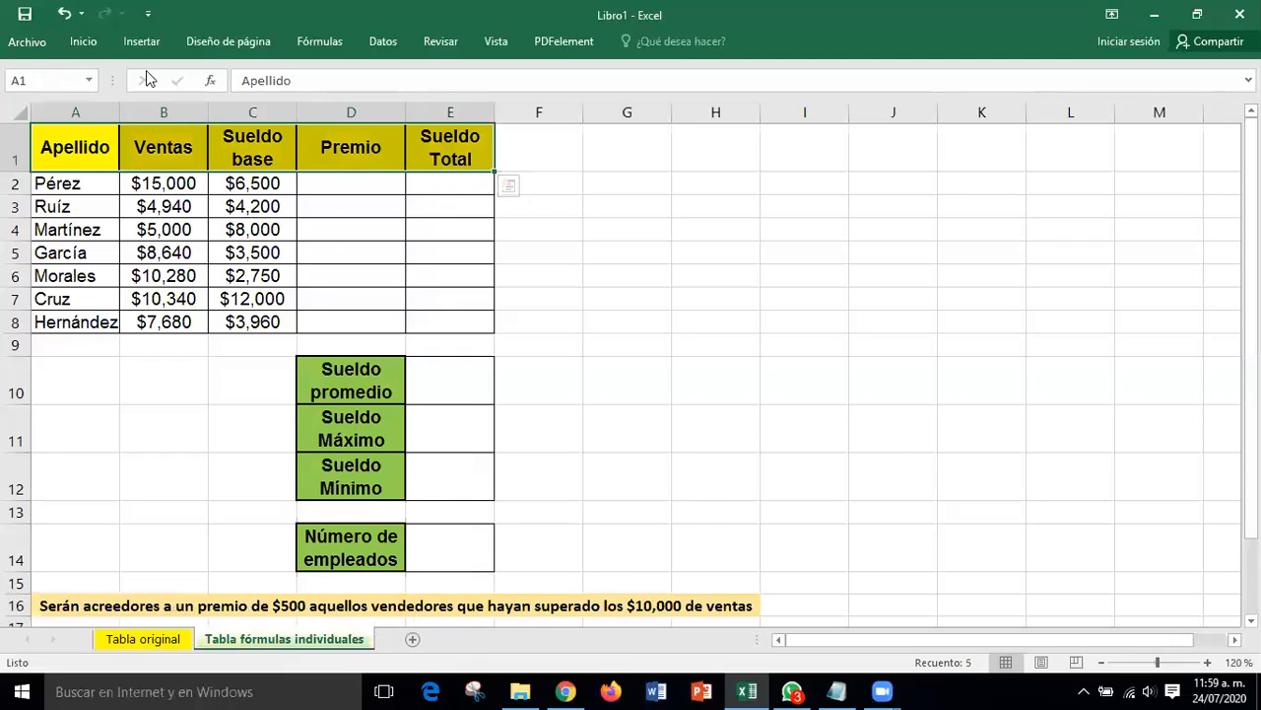
{"action": "left_click", "coordinate": [84, 44]}
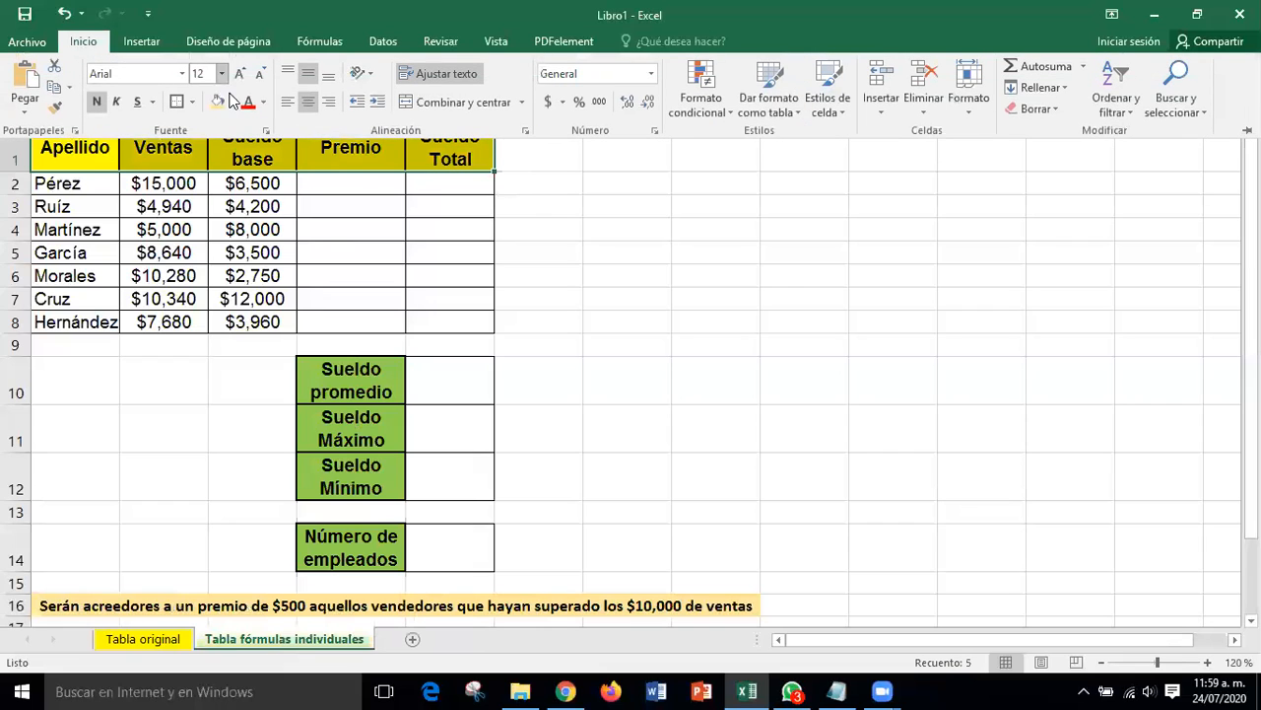
{"action": "left_click", "coordinate": [231, 101]}
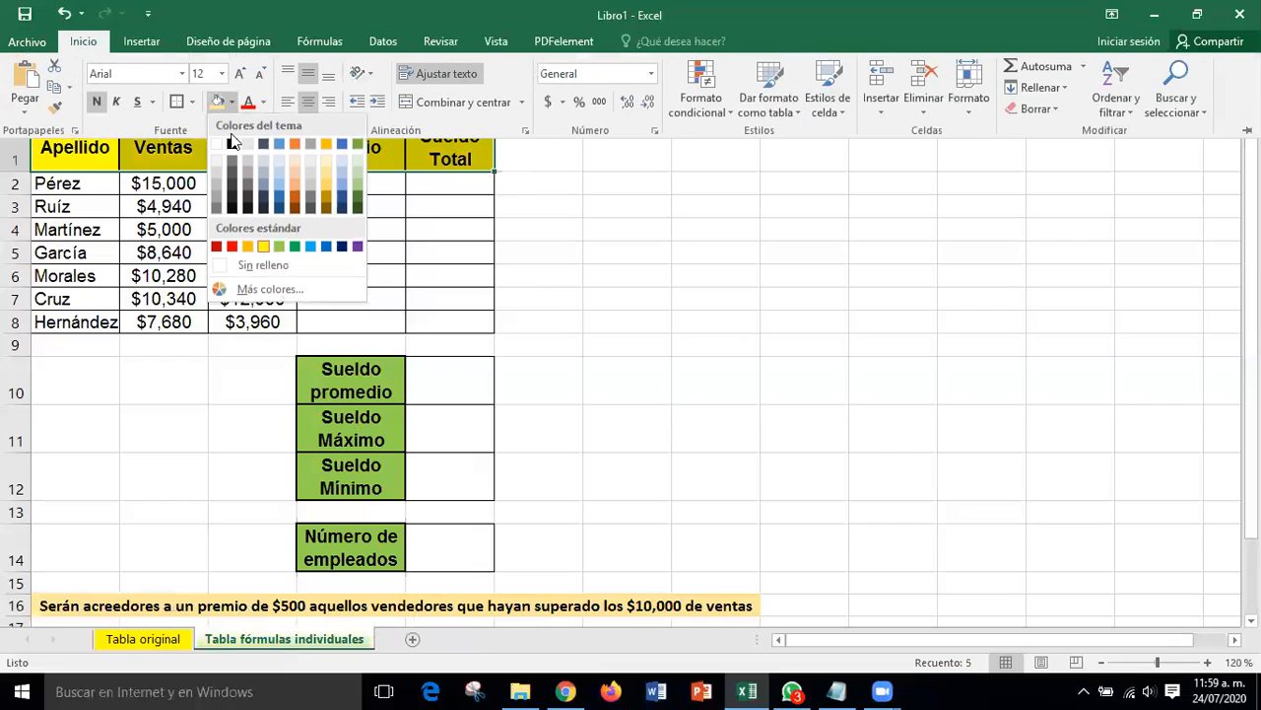
{"action": "left_click", "coordinate": [280, 248]}
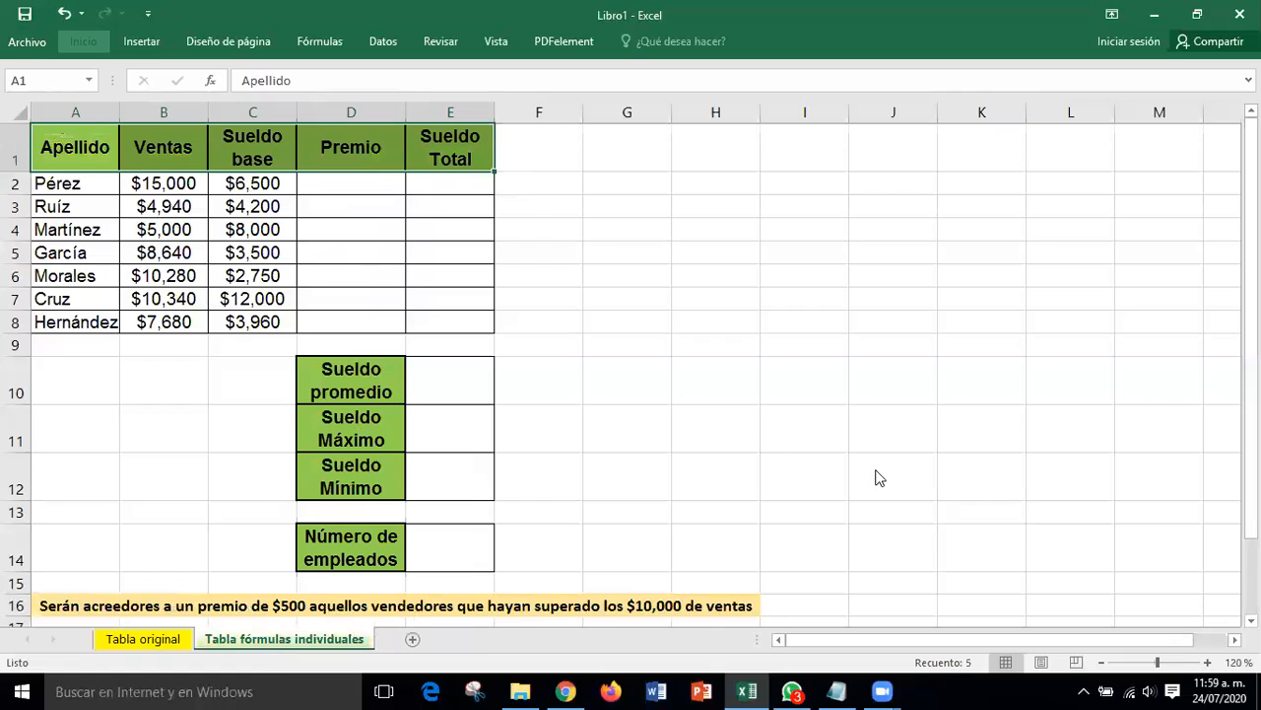
Create another copy of the sheet "Tabla original", placed after "Tabla fórmulas individuales" at the end of the workbook
{"action": "left_click", "coordinate": [135, 637]}
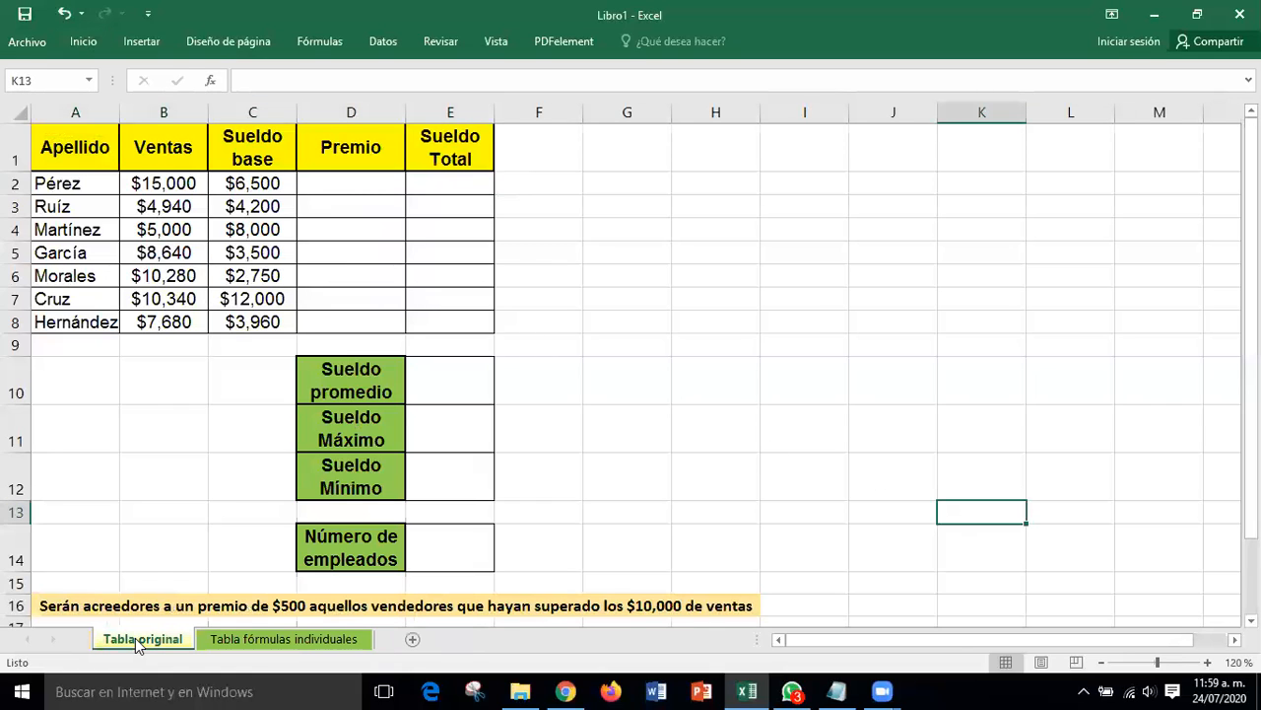
{"action": "right_click", "coordinate": [135, 638]}
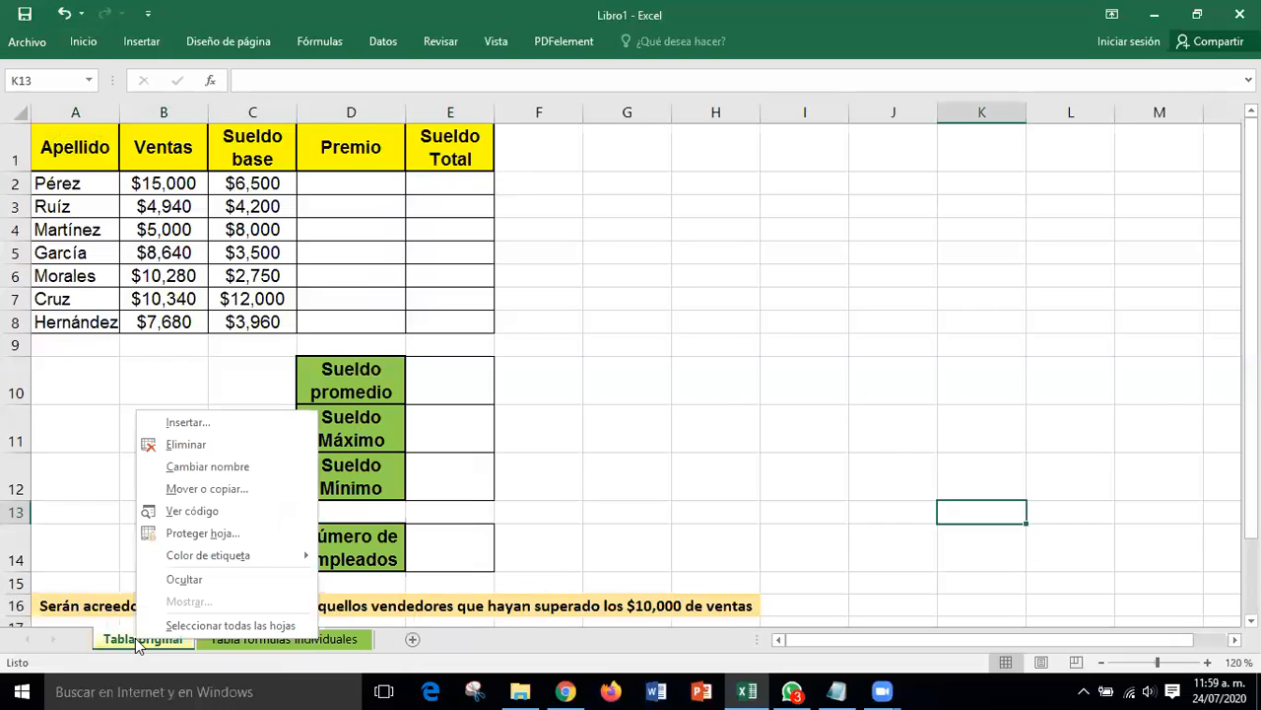
{"action": "left_click", "coordinate": [209, 493]}
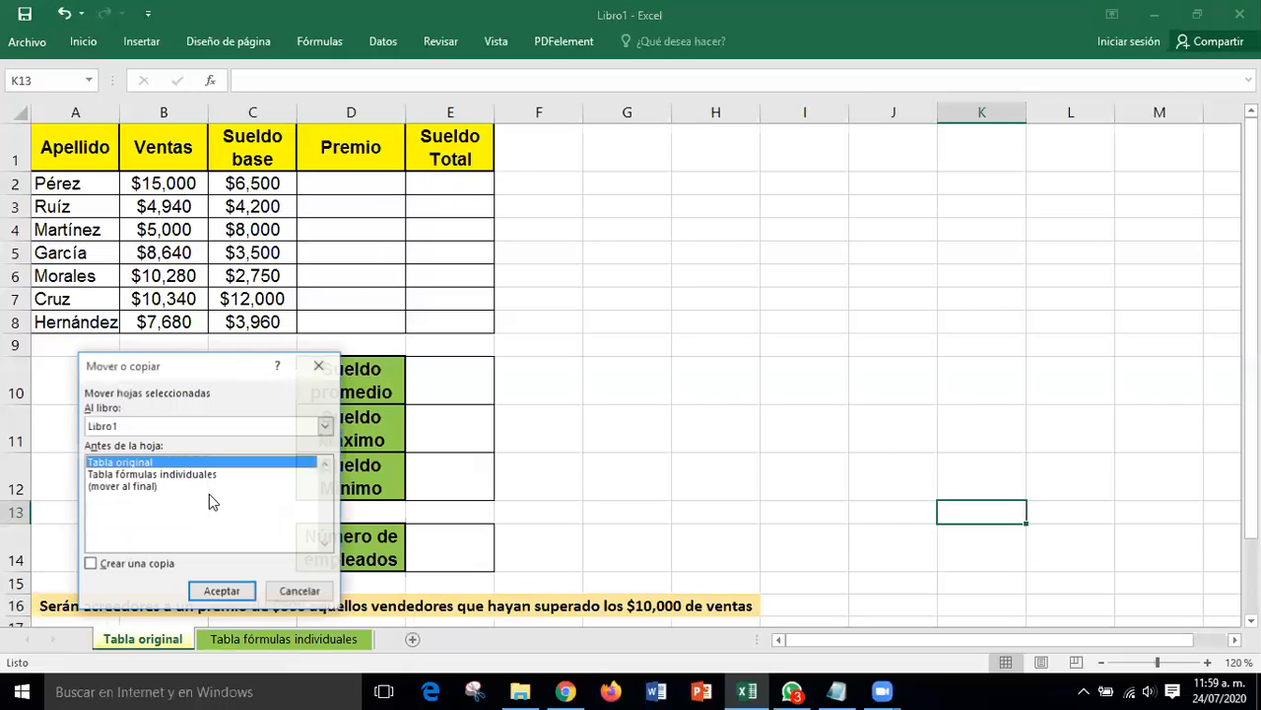
{"action": "left_click", "coordinate": [129, 487]}
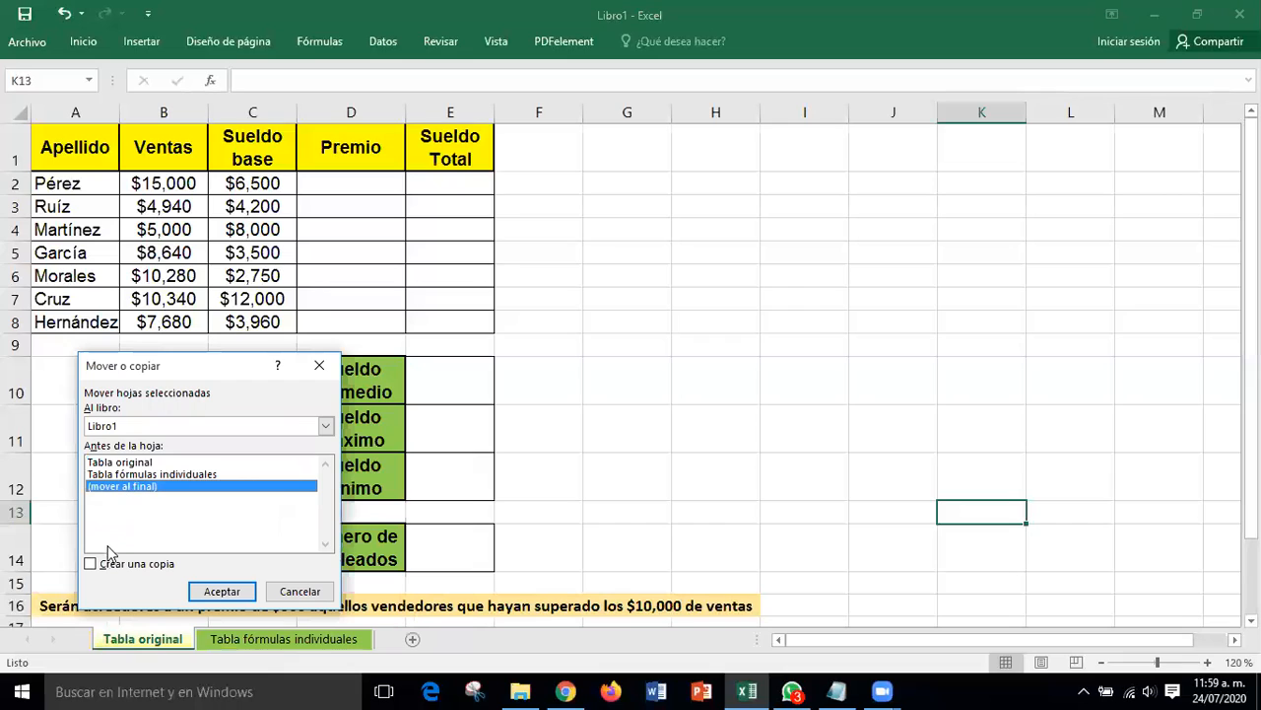
{"action": "left_click", "coordinate": [91, 564]}
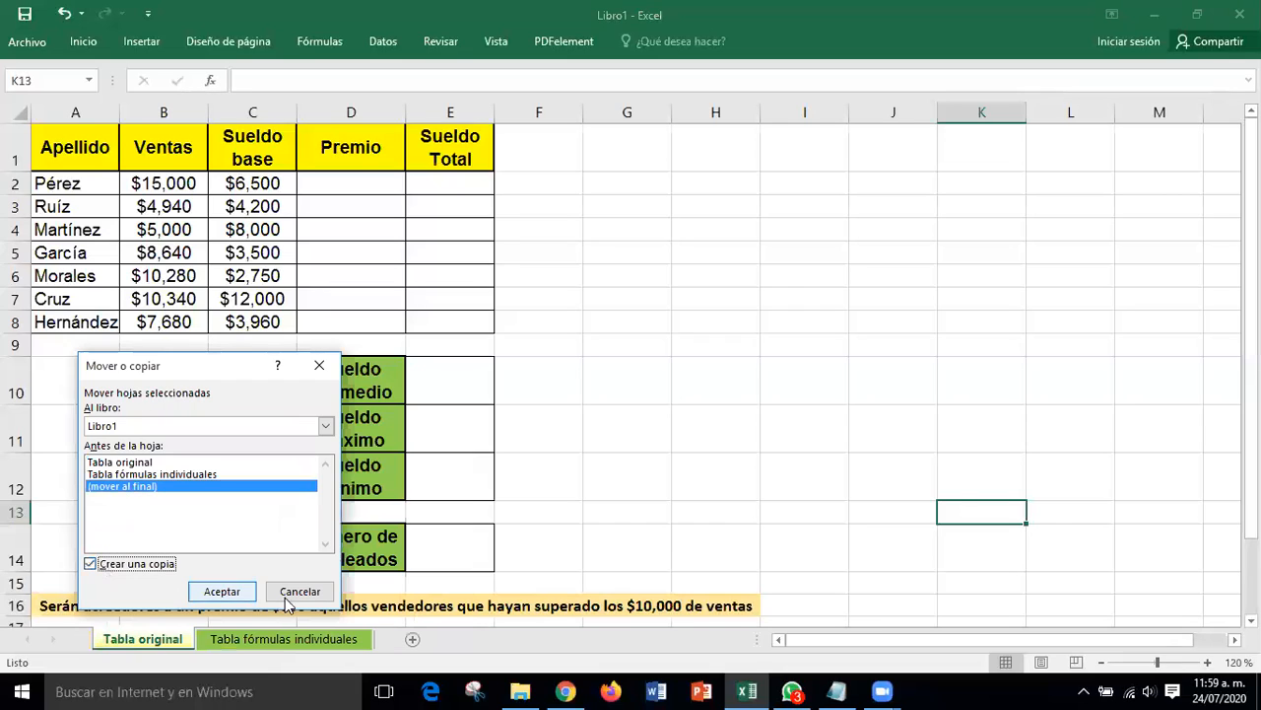
{"action": "left_click", "coordinate": [221, 593]}
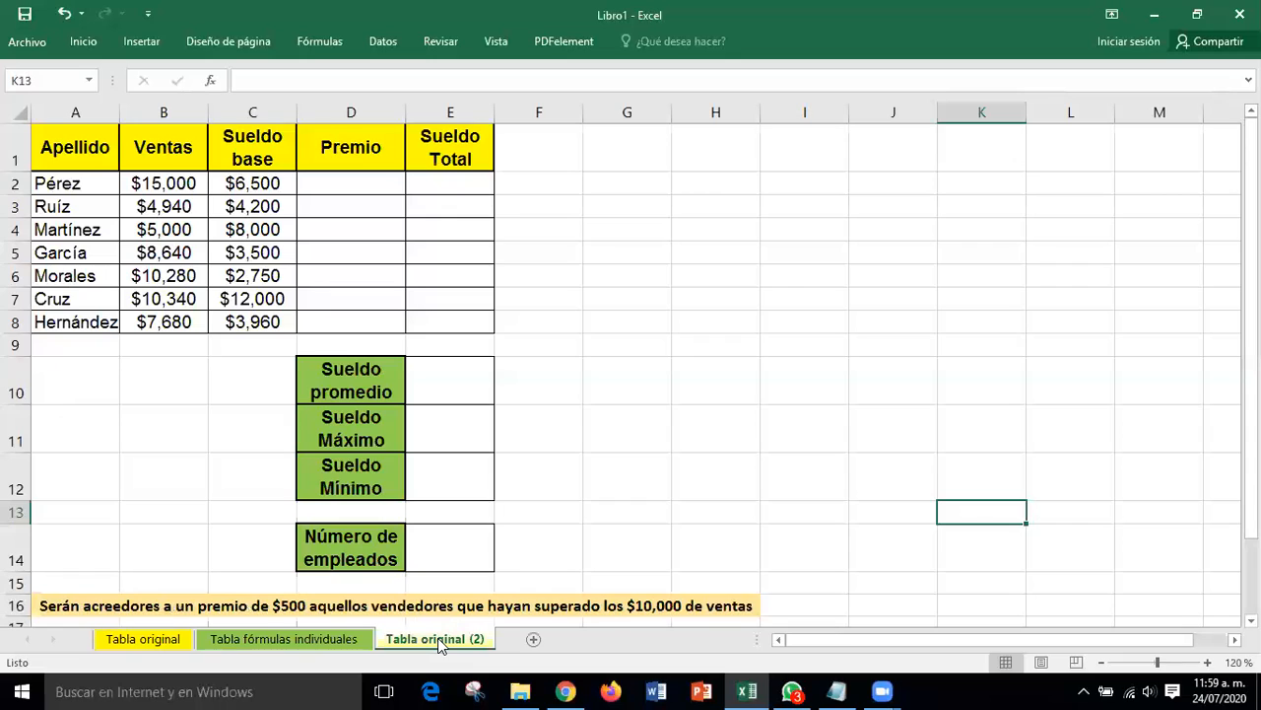
Rename the new copy of the original sheet as "Tabla extender fórmulas"
{"action": "right_click", "coordinate": [438, 638]}
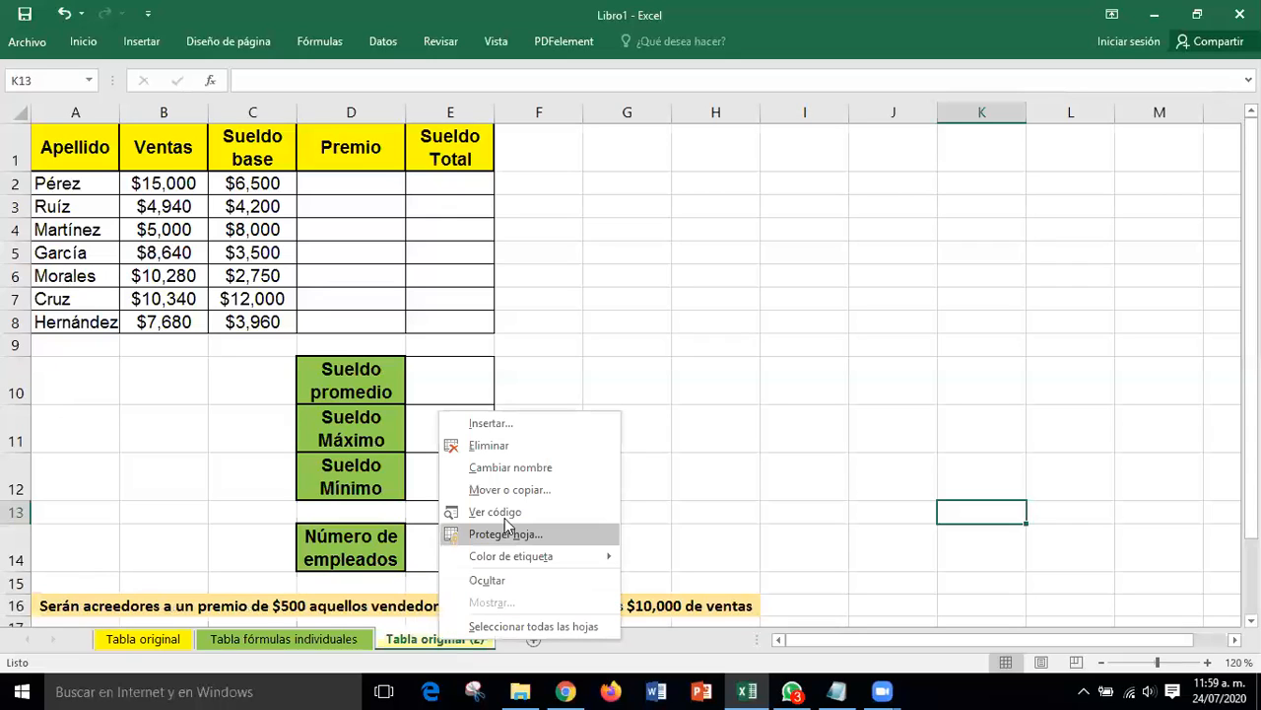
{"action": "left_click", "coordinate": [515, 469]}
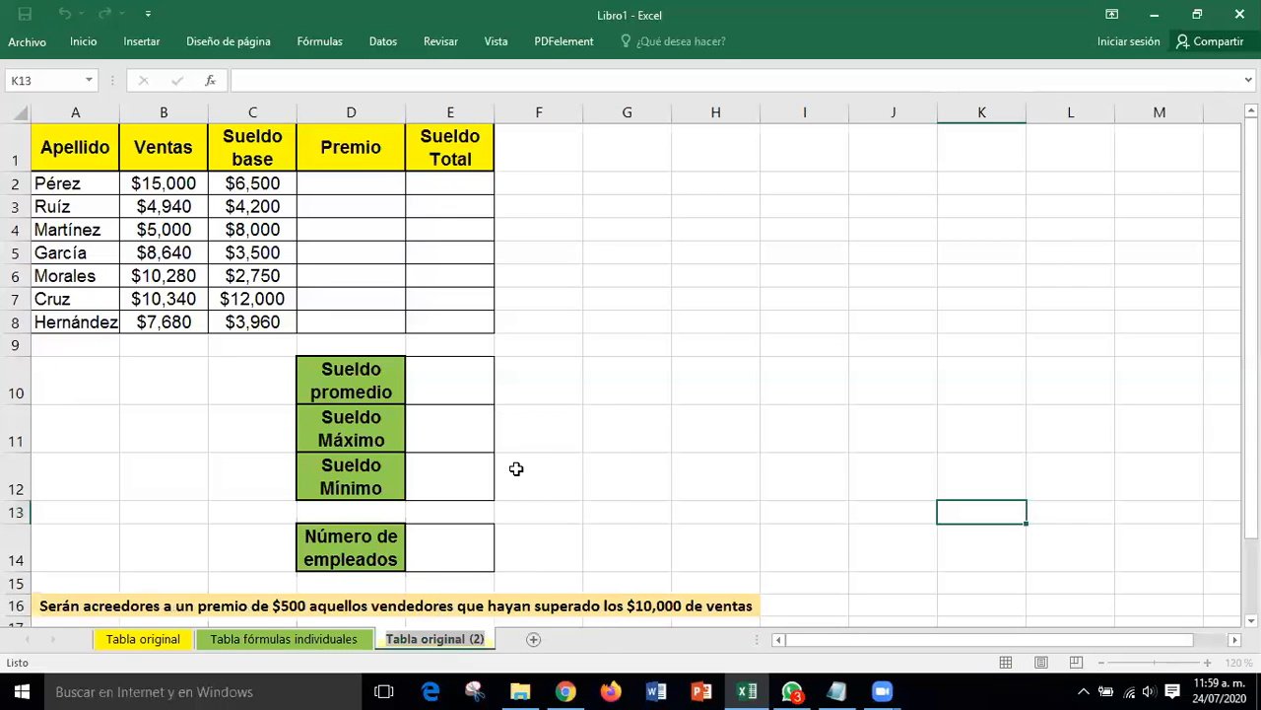
{"action": "type", "text": "Tab"}
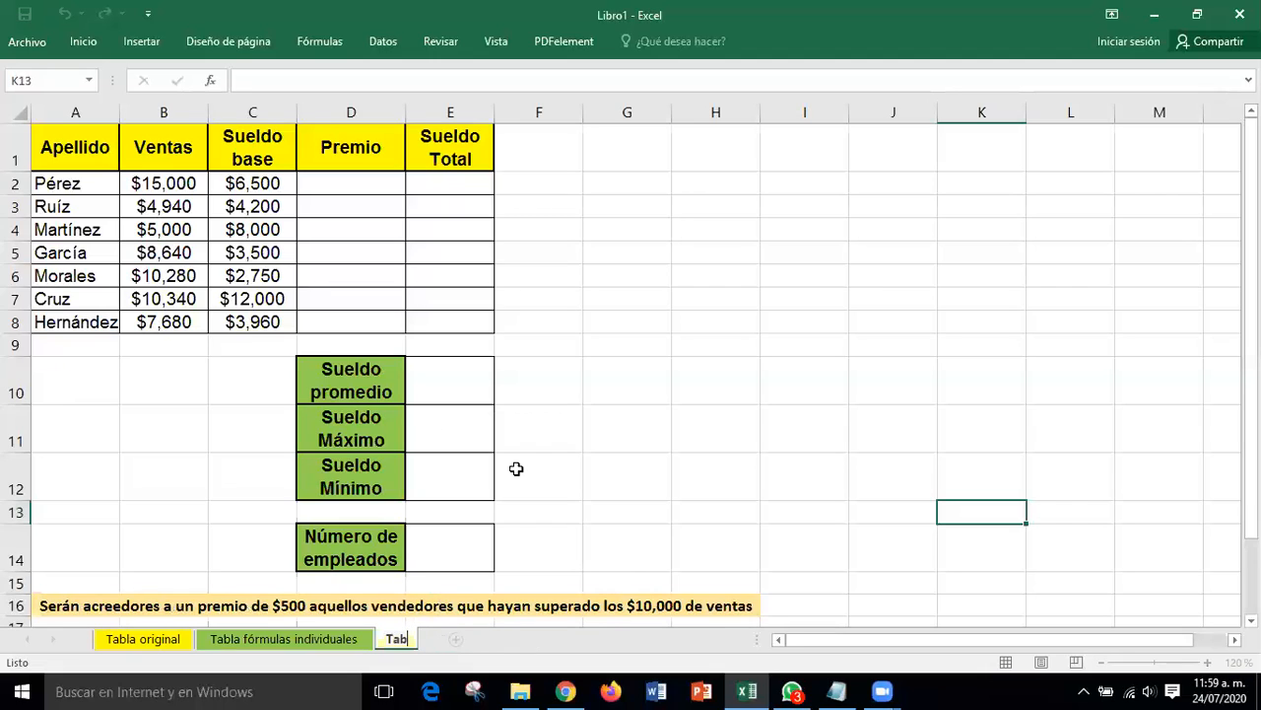
{"action": "type", "text": "la extender"}
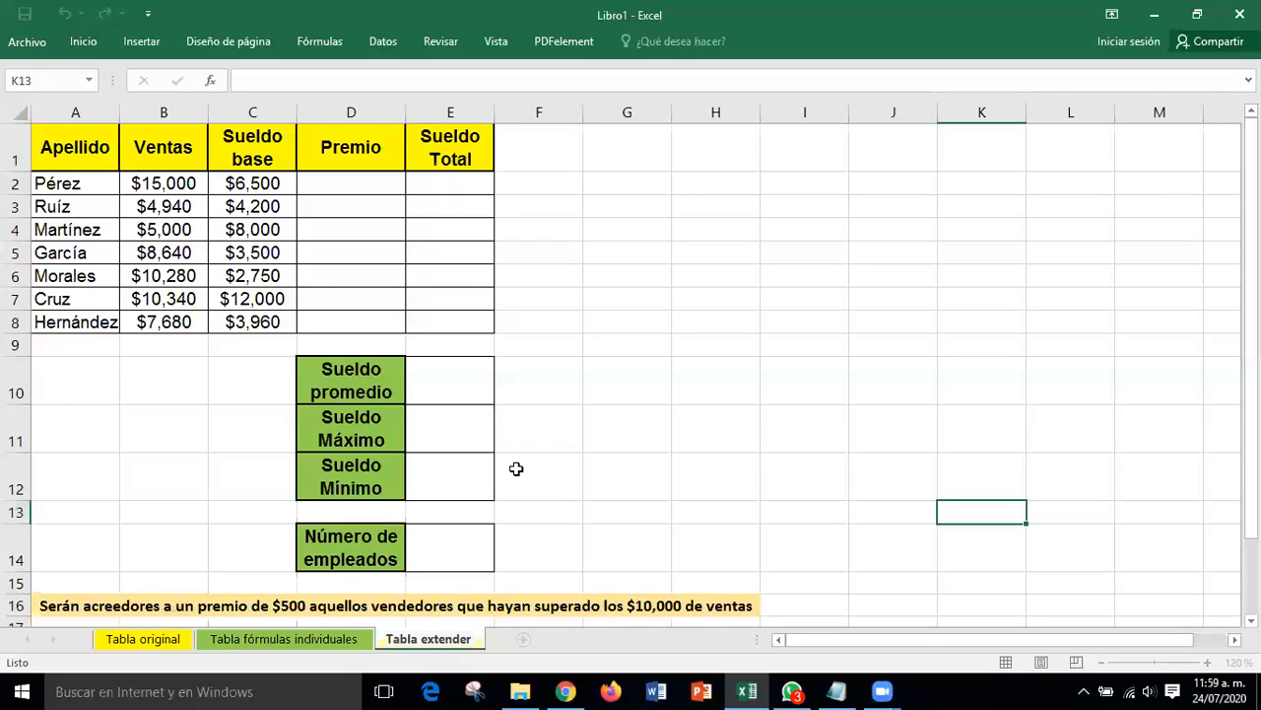
{"action": "type", "text": " fórmulas"}
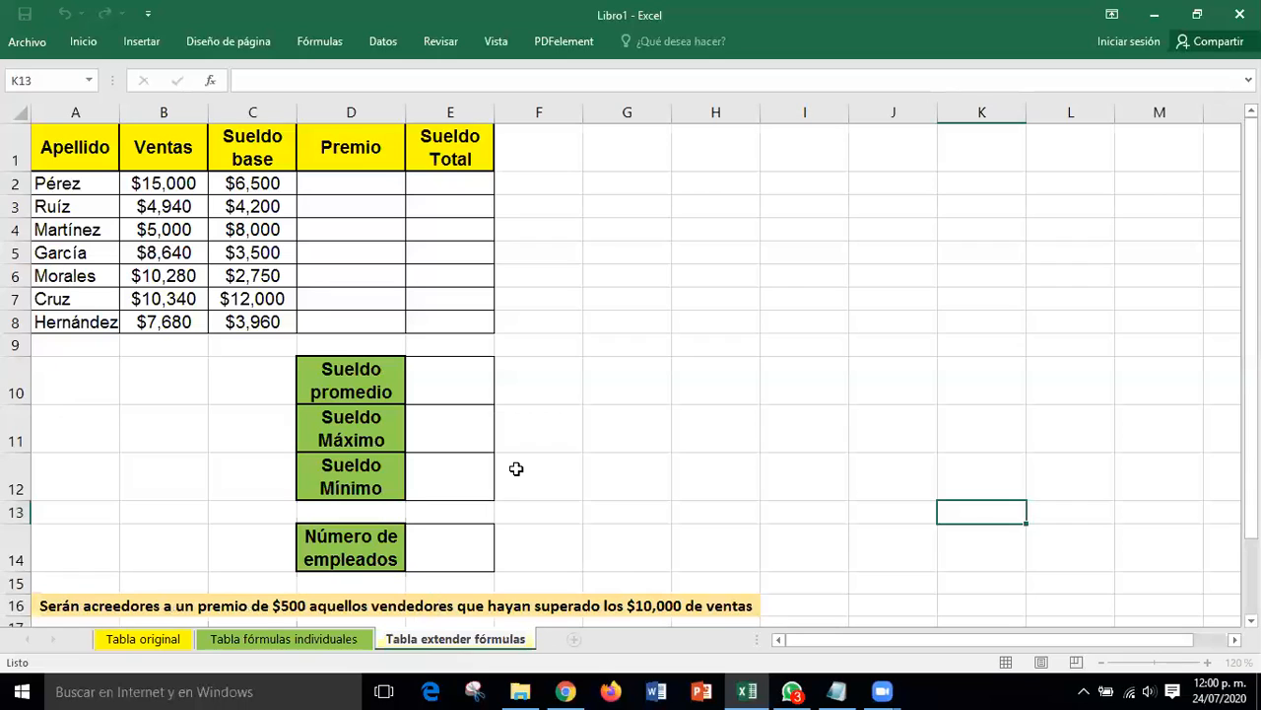
{"action": "key", "text": "Return"}
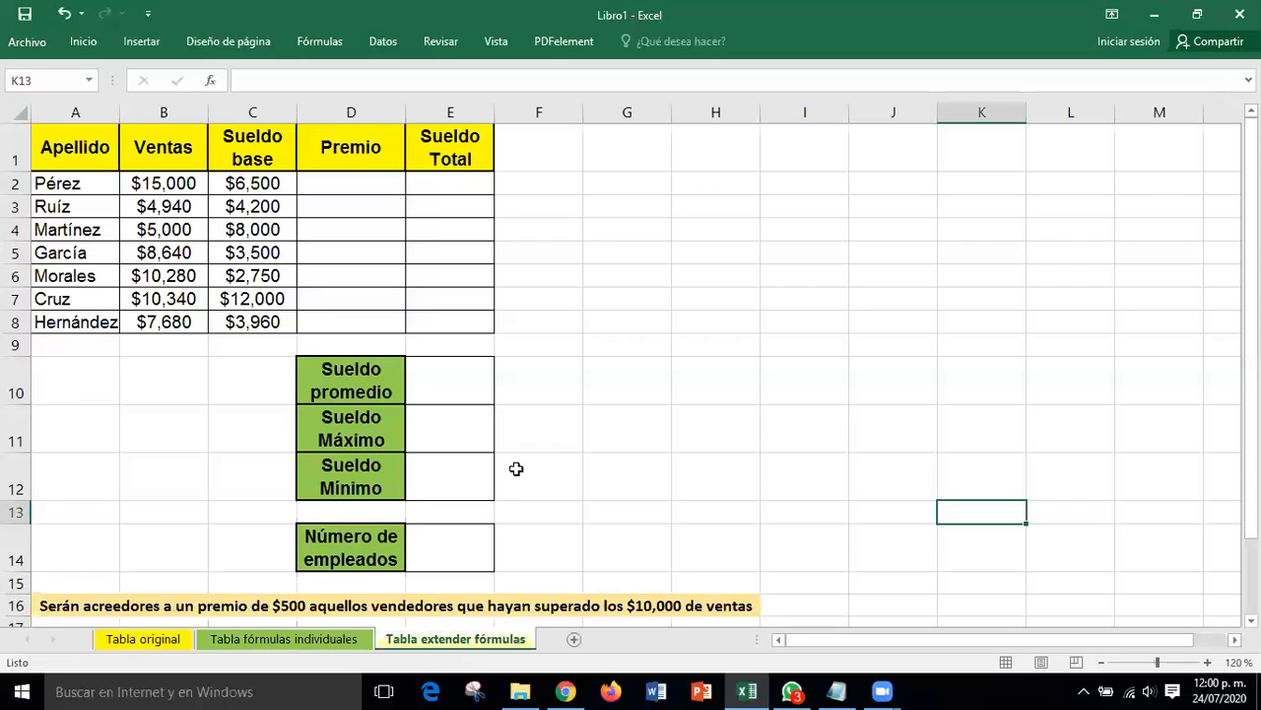
Set the tab color of the sheet "Tabla extender fórmulas" to the standard light blue
{"action": "right_click", "coordinate": [482, 636]}
{"action": "mouse_move", "coordinate": [627, 562]}
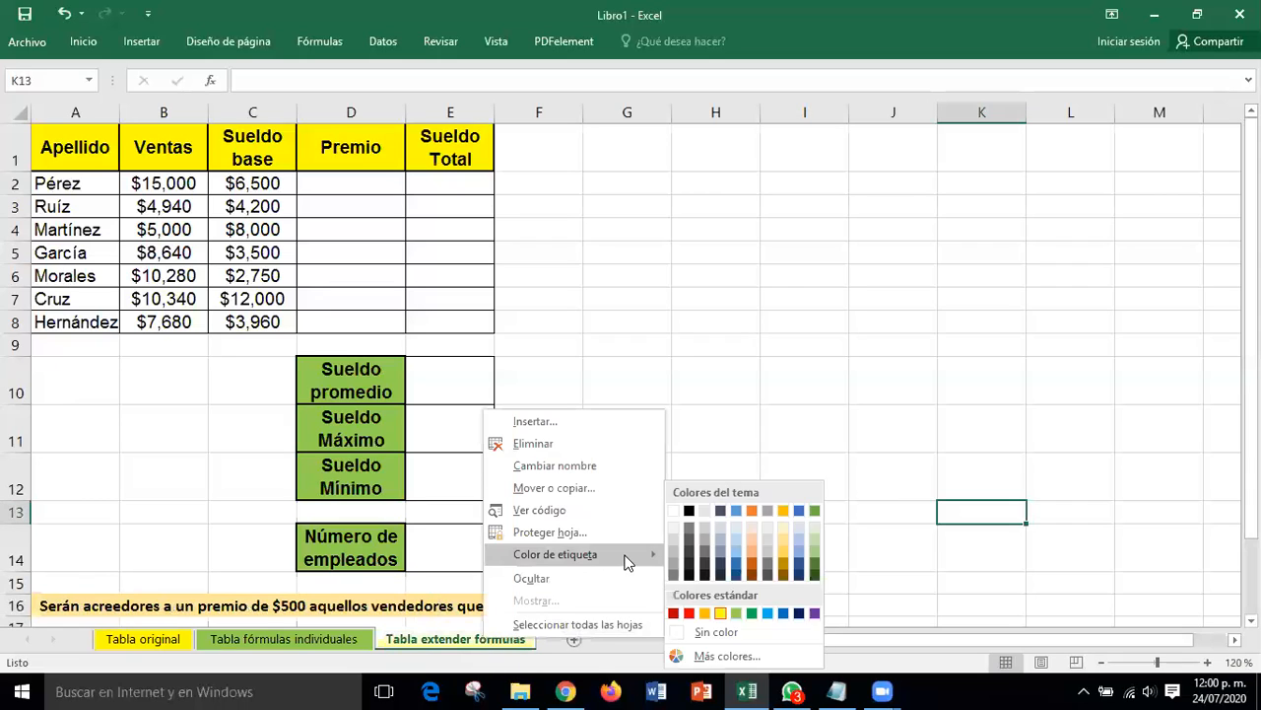
{"action": "left_click", "coordinate": [768, 613]}
{"action": "left_click", "coordinate": [729, 575]}
Fill the header cells A1:E1 of "Tabla extender fórmulas" with the standard light blue and collapse the ribbon
{"action": "left_click_drag", "start_coordinate": [103, 158], "coordinate": [430, 155]}
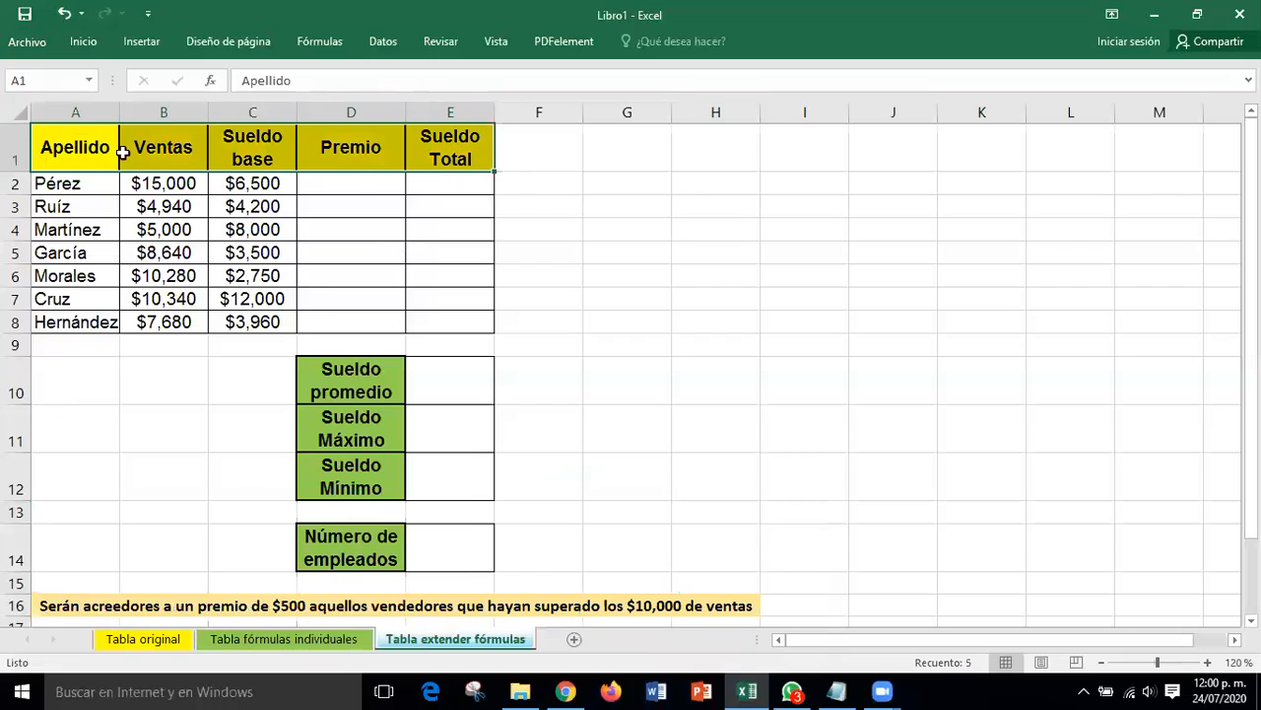
{"action": "left_click", "coordinate": [79, 45]}
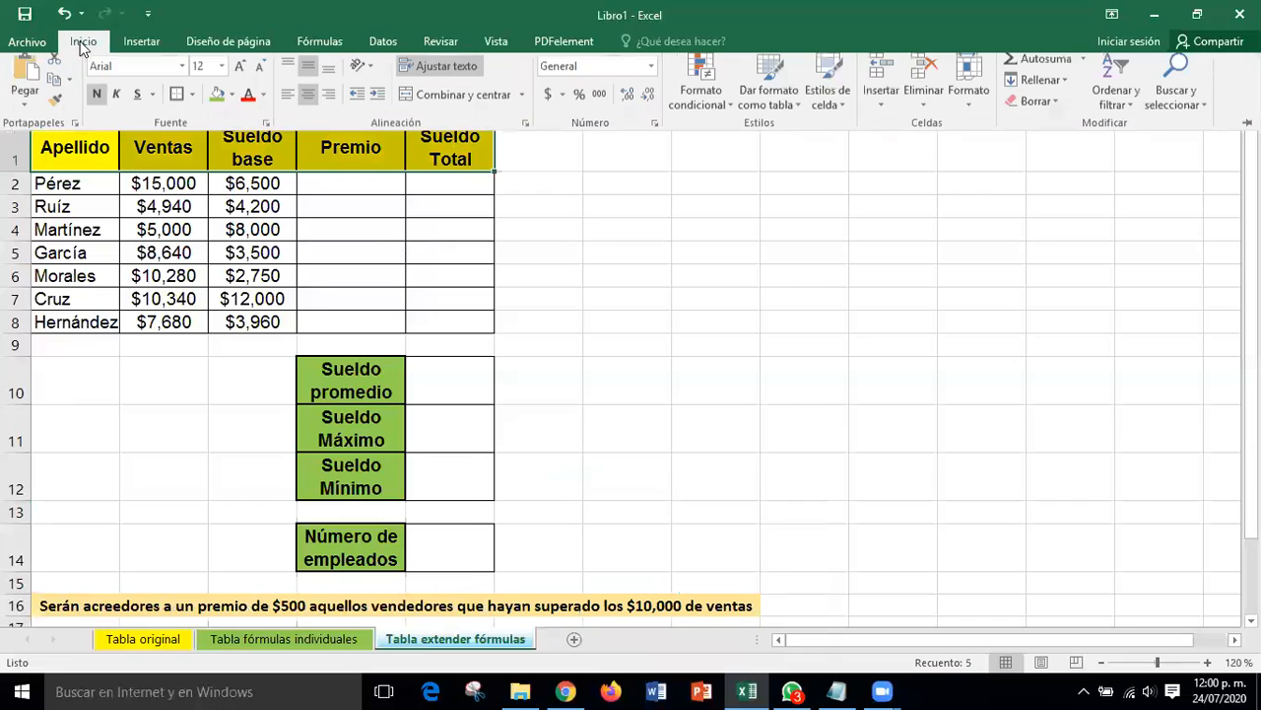
{"action": "left_click", "coordinate": [231, 102]}
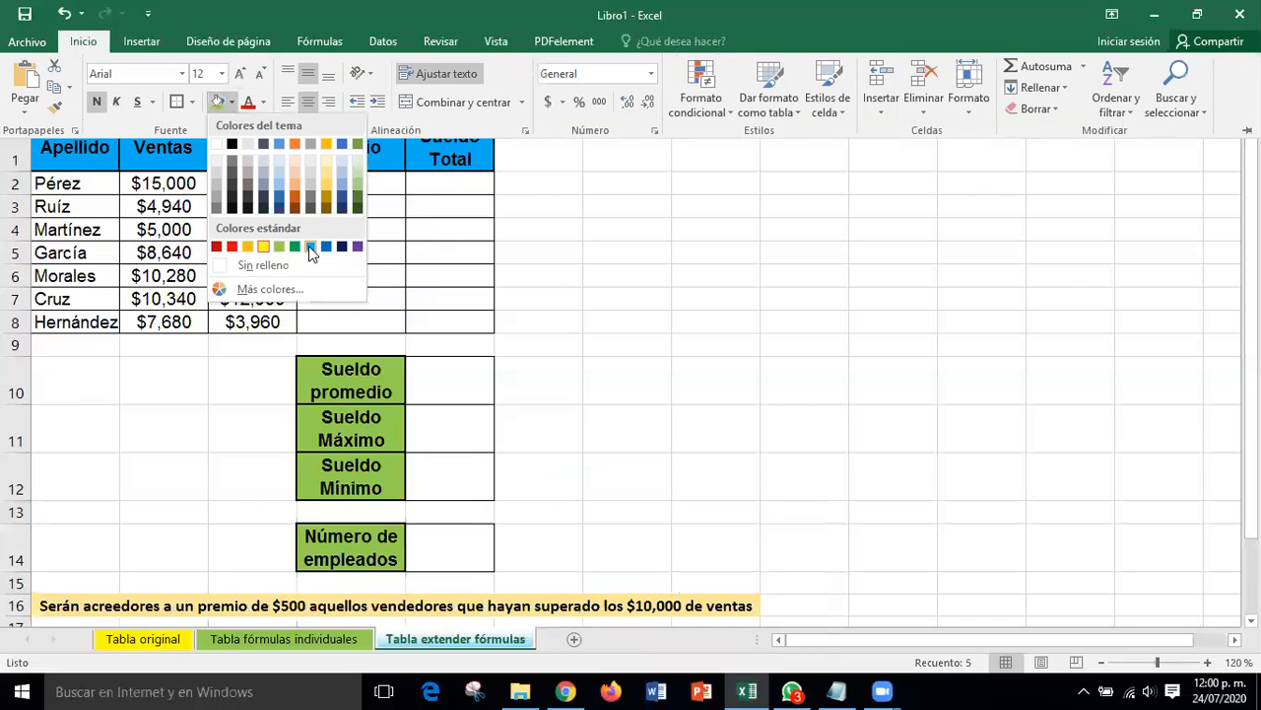
{"action": "left_click", "coordinate": [308, 245]}
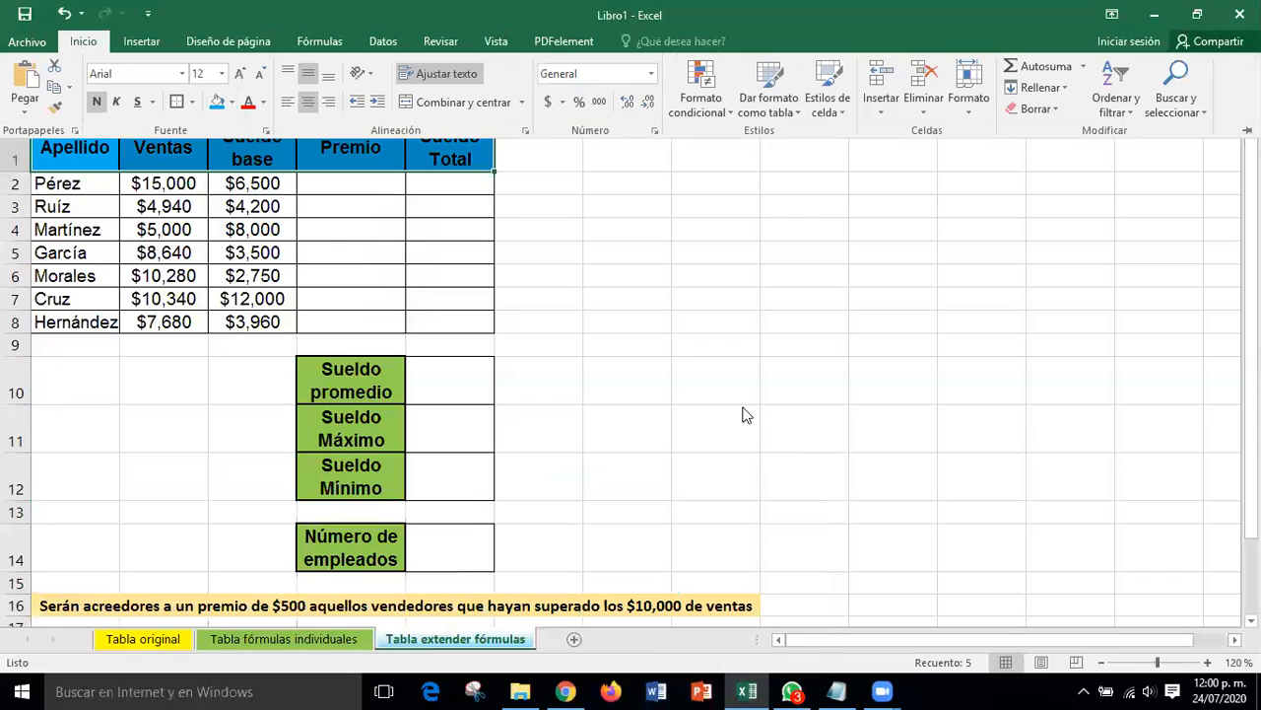
{"action": "key", "text": "ctrl+F1"}
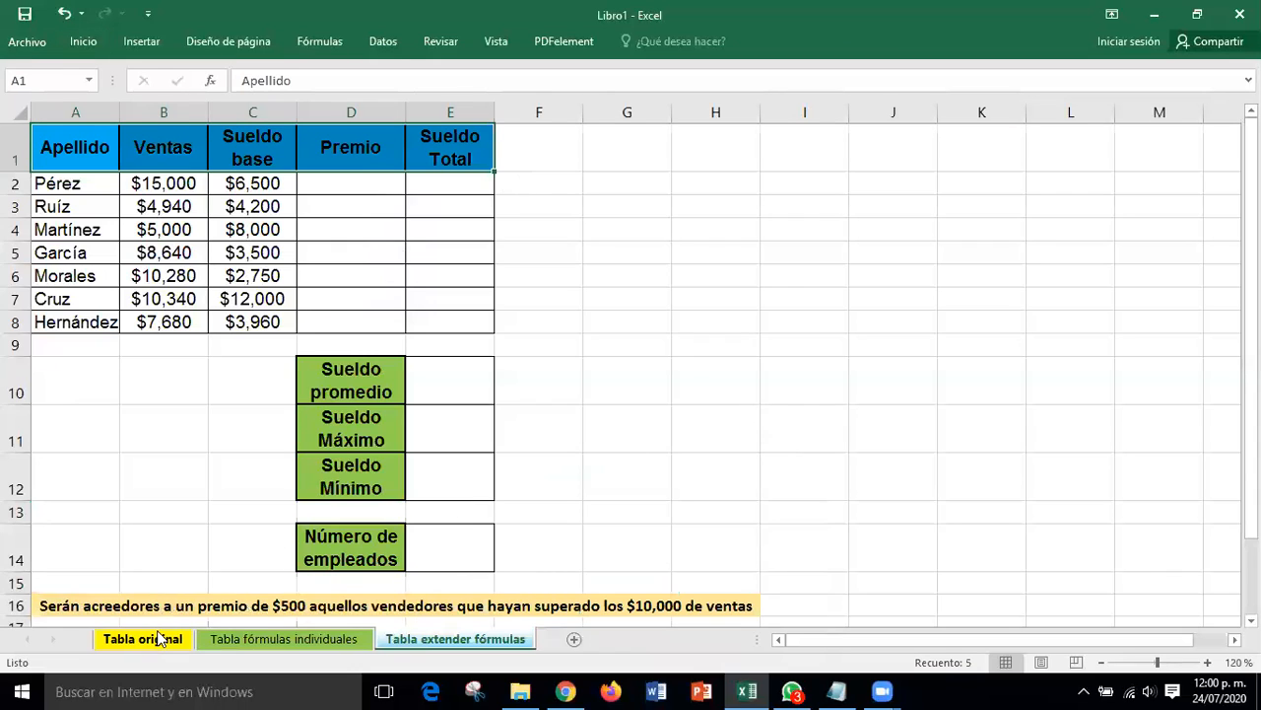
Switch to the sheet "Tabla fórmulas individuales" and review the Apellido entries in A2:A8
{"action": "left_click", "coordinate": [158, 638]}
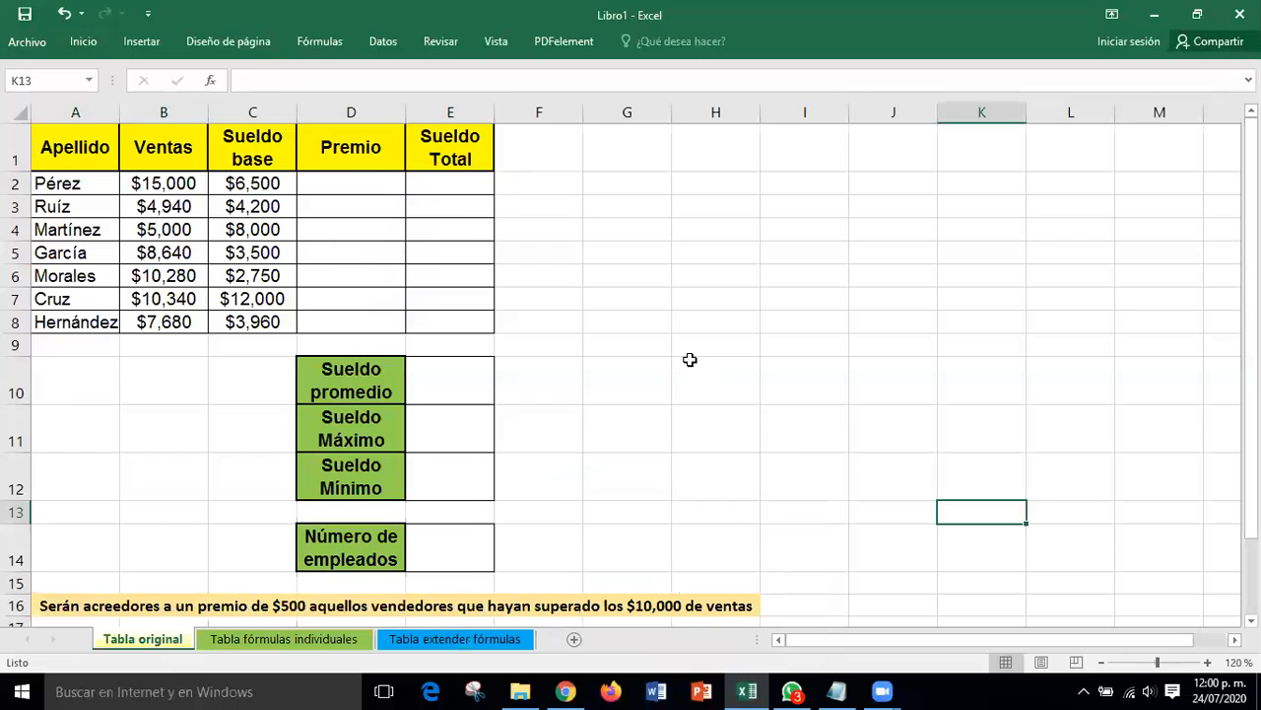
{"action": "left_click", "coordinate": [324, 640]}
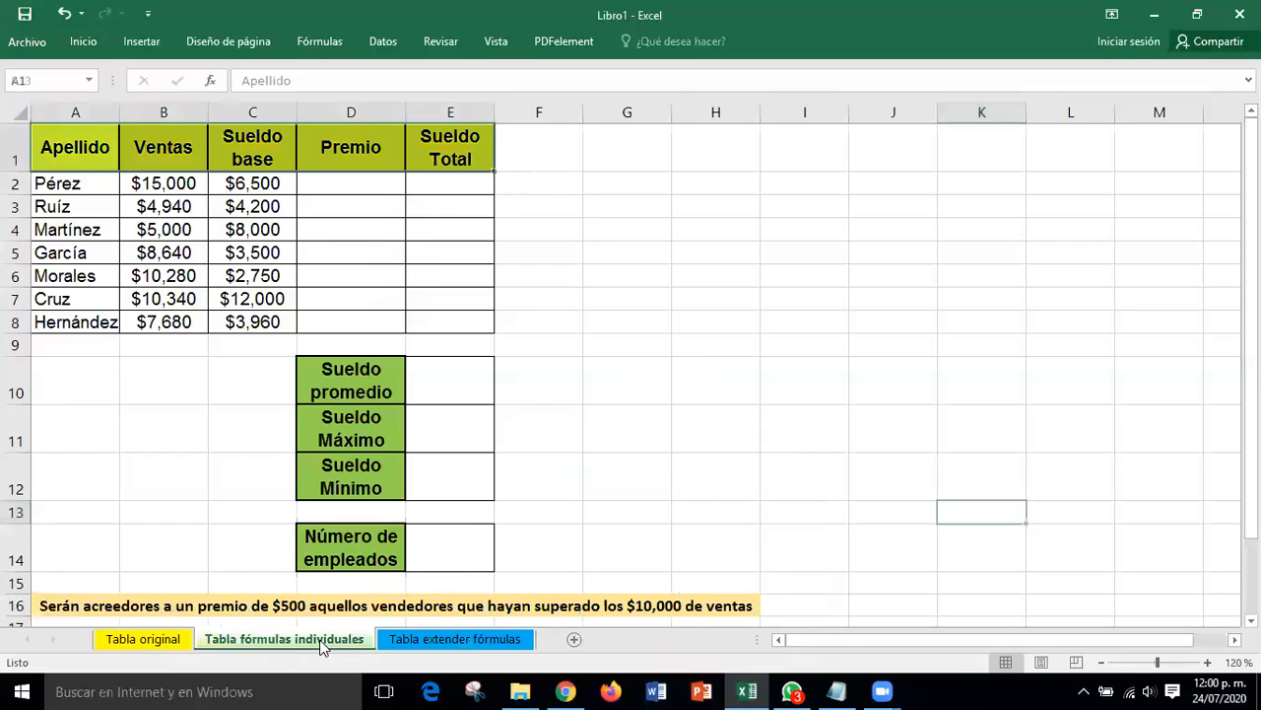
{"action": "left_click", "coordinate": [811, 417]}
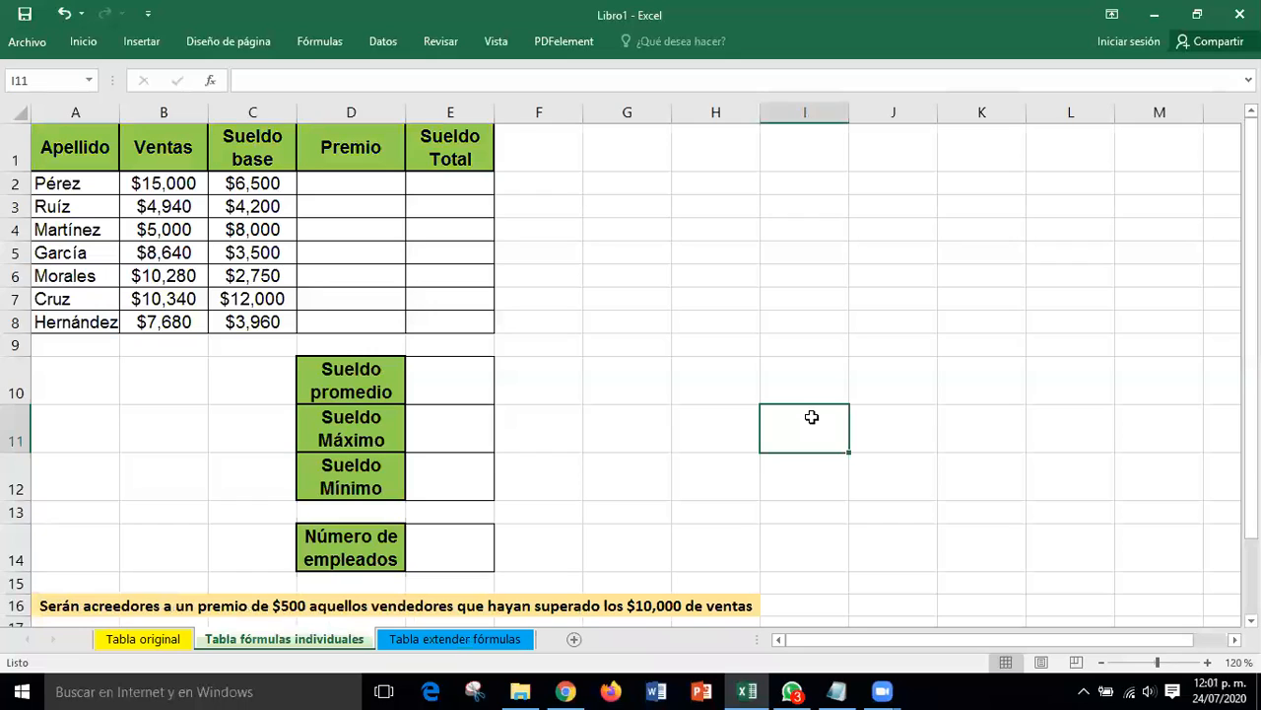
{"action": "left_click", "coordinate": [75, 108]}
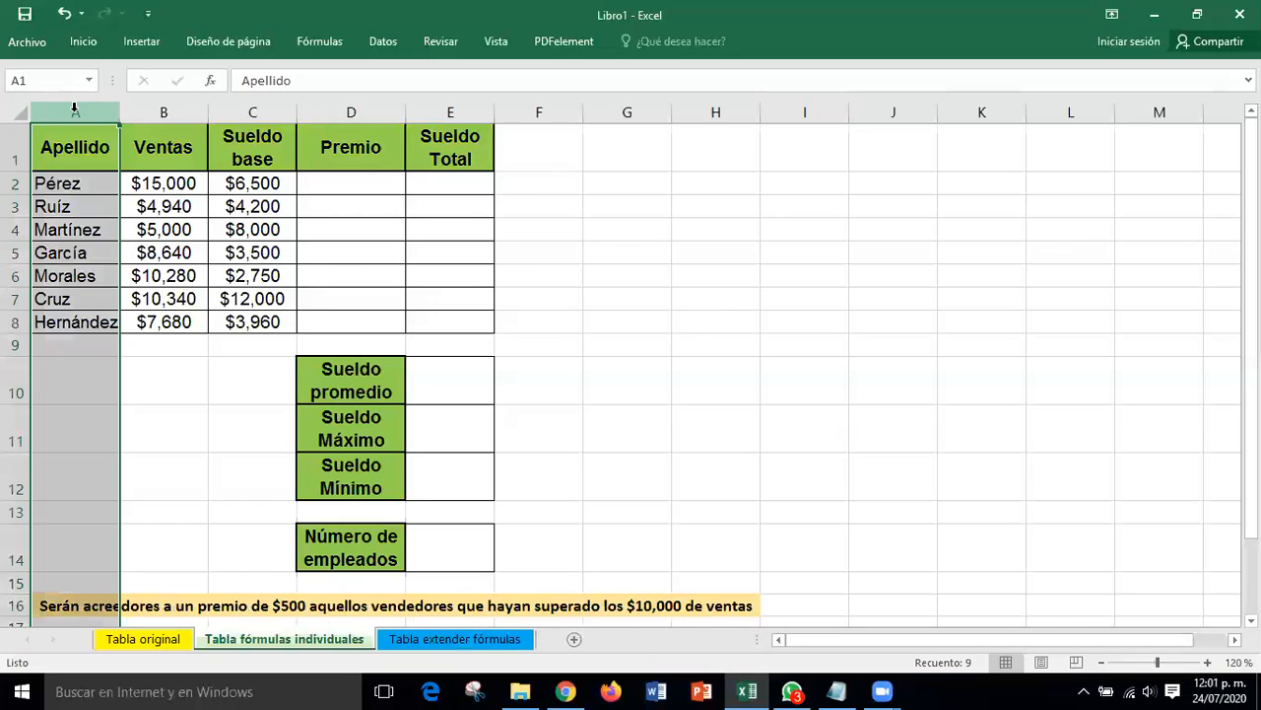
{"action": "left_click_drag", "start_coordinate": [64, 184], "coordinate": [73, 317]}
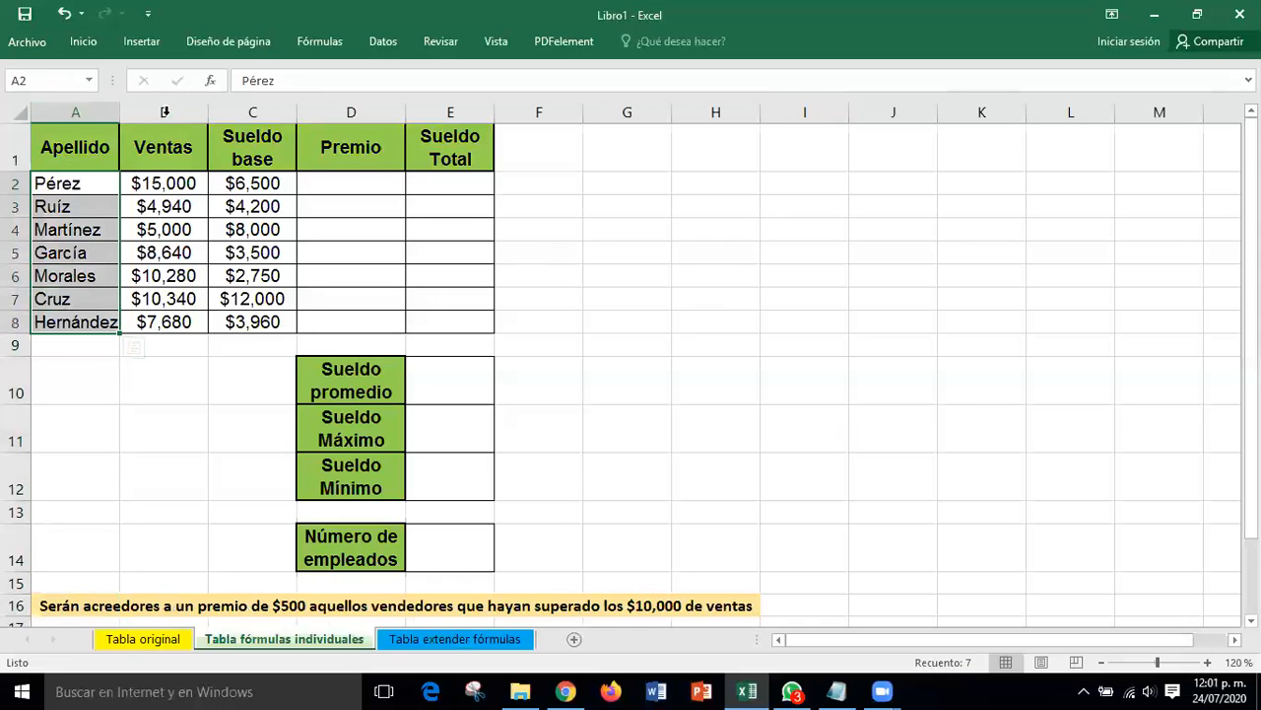
{"action": "left_click", "coordinate": [876, 346]}
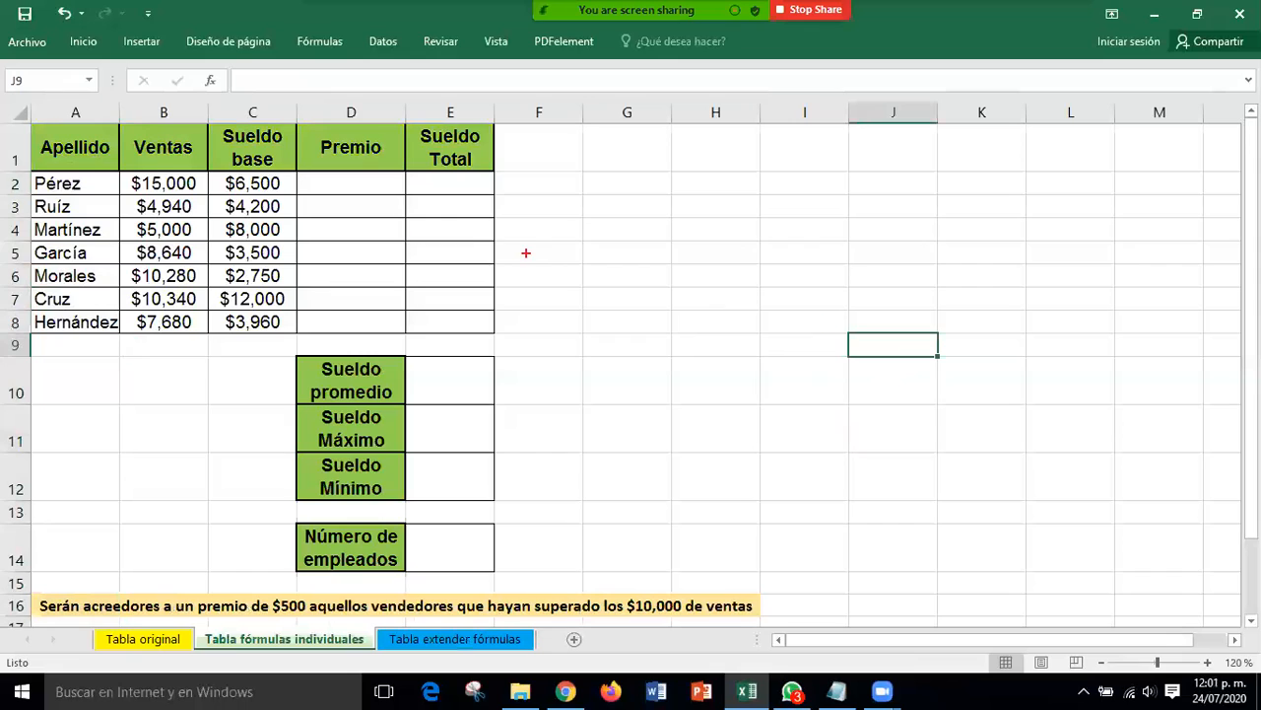
Annotate the Ventas, Sueldo base and Premio columns and the prize rule in row 16 with red rectangles and arrows
{"action": "mouse_move", "coordinate": [116, 123]}
{"action": "left_mouse_down"}
{"action": "mouse_move", "coordinate": [130, 239]}
{"action": "mouse_move", "coordinate": [188, 325]}
{"action": "mouse_move", "coordinate": [207, 331]}
{"action": "mouse_move", "coordinate": [164, 361]}
{"action": "mouse_move", "coordinate": [164, 418]}
{"action": "left_mouse_up"}
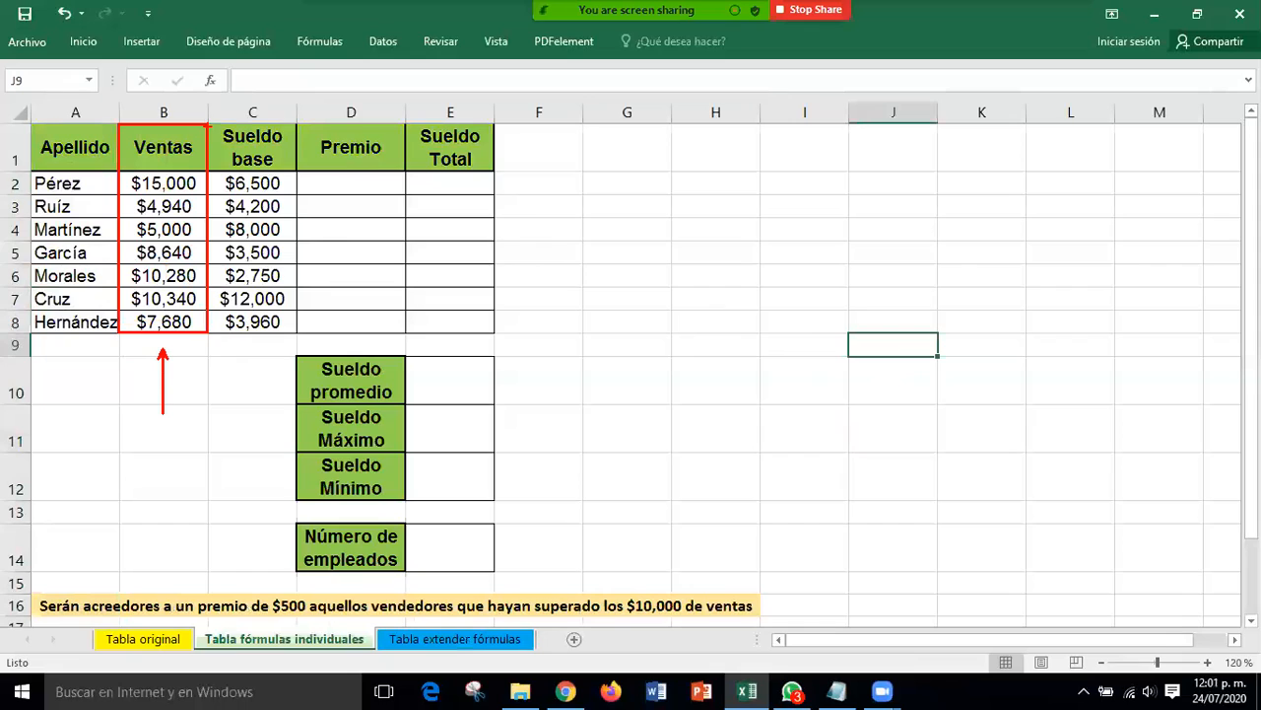
{"action": "mouse_move", "coordinate": [208, 122]}
{"action": "left_mouse_down"}
{"action": "mouse_move", "coordinate": [242, 173]}
{"action": "mouse_move", "coordinate": [293, 335]}
{"action": "mouse_move", "coordinate": [240, 418]}
{"action": "left_mouse_up"}
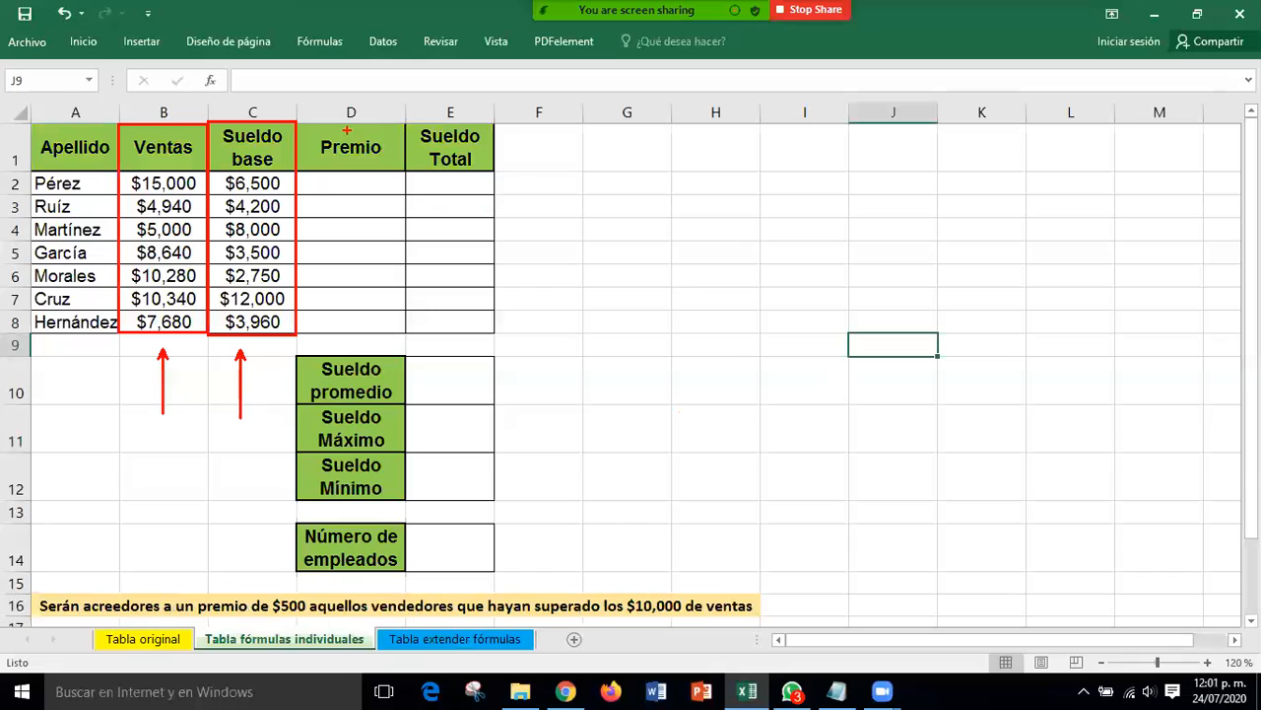
{"action": "mouse_move", "coordinate": [299, 121]}
{"action": "left_mouse_down"}
{"action": "mouse_move", "coordinate": [384, 226]}
{"action": "mouse_move", "coordinate": [406, 336]}
{"action": "left_mouse_up"}
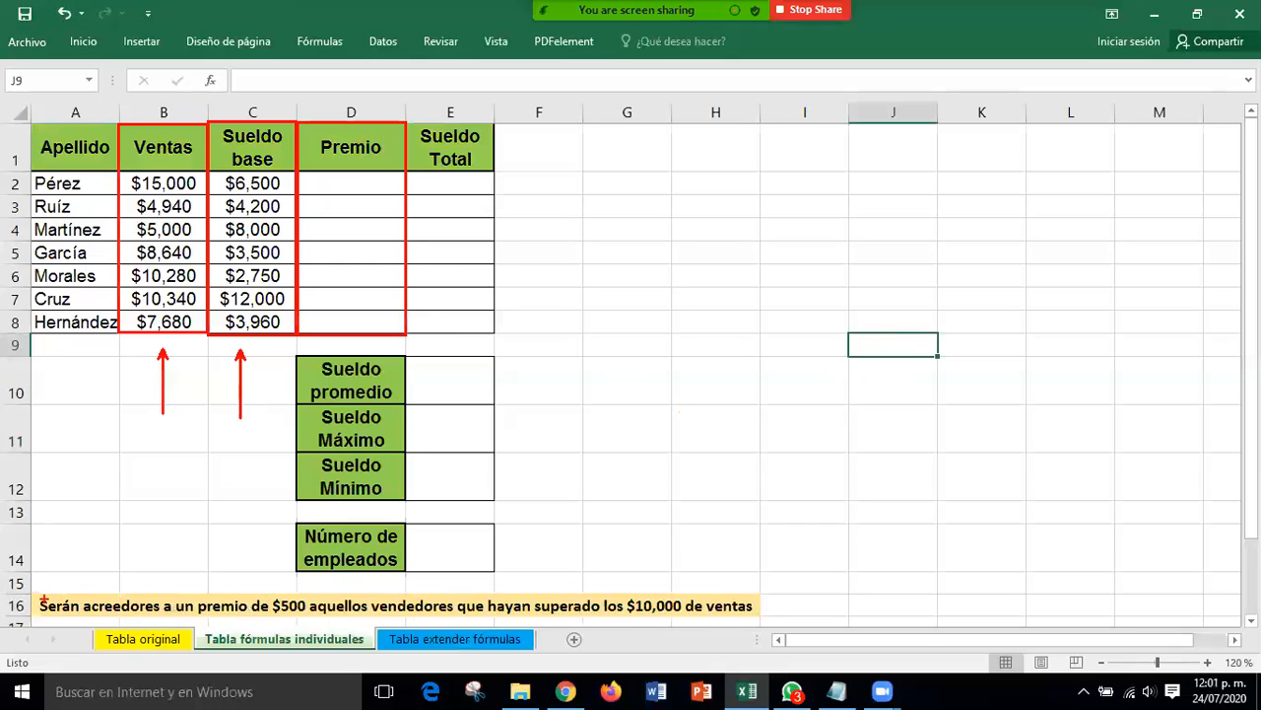
{"action": "mouse_move", "coordinate": [30, 597]}
{"action": "left_mouse_down"}
{"action": "mouse_move", "coordinate": [63, 619]}
{"action": "mouse_move", "coordinate": [738, 618]}
{"action": "mouse_move", "coordinate": [850, 581]}
{"action": "left_mouse_up"}
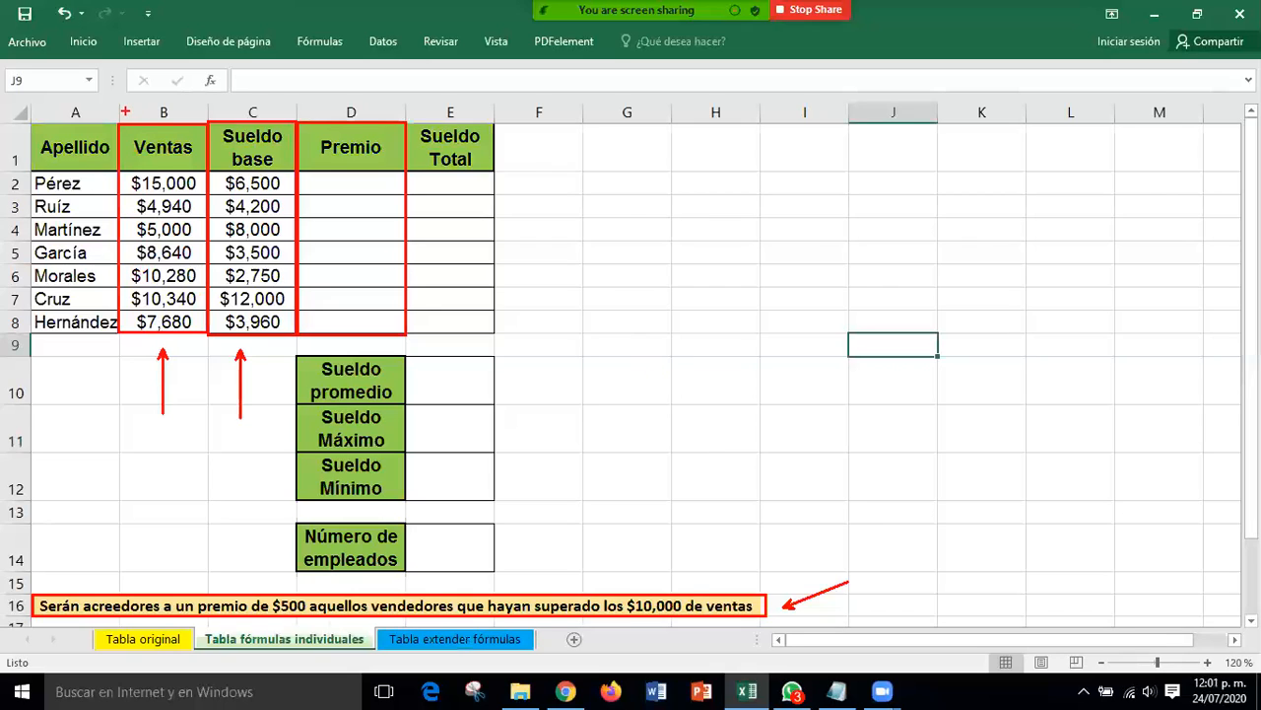
{"action": "left_click_drag", "start_coordinate": [112, 116], "coordinate": [209, 339]}
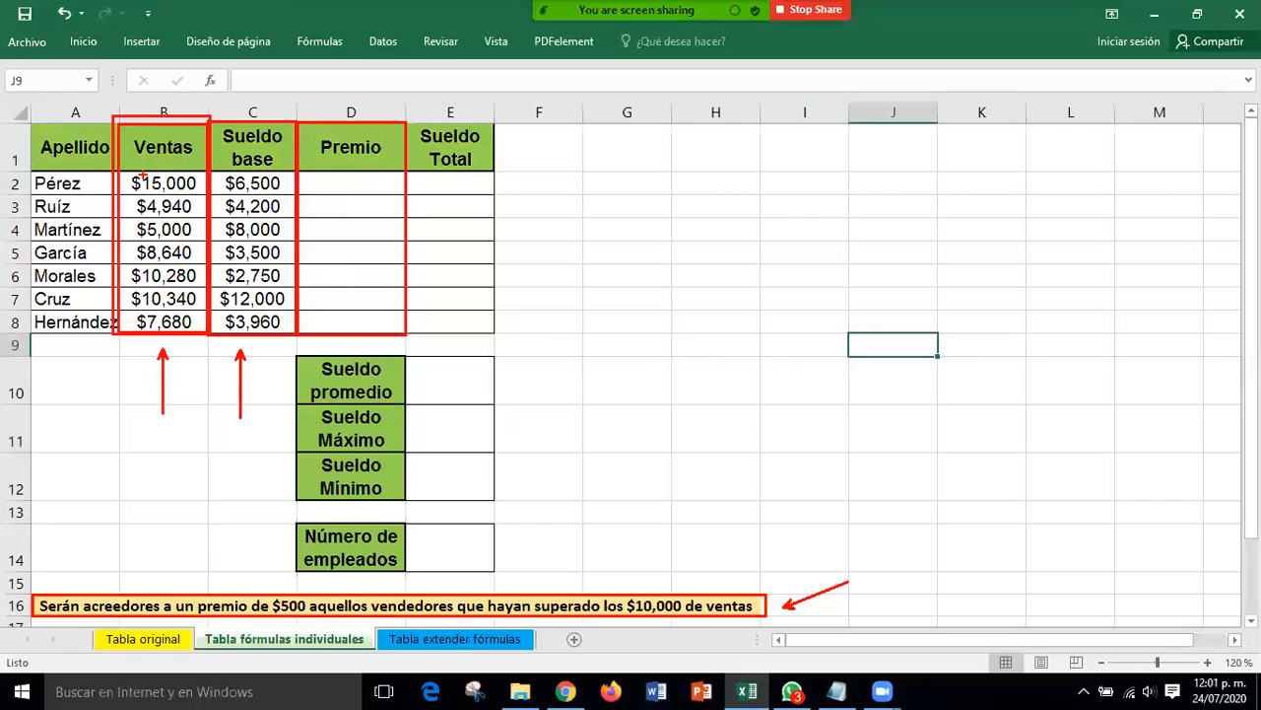
{"action": "left_click_drag", "start_coordinate": [130, 127], "coordinate": [146, 174]}
{"action": "mouse_move", "coordinate": [333, 179]}
{"action": "left_mouse_down"}
{"action": "mouse_move", "coordinate": [323, 174]}
{"action": "mouse_move", "coordinate": [323, 194]}
{"action": "mouse_move", "coordinate": [345, 172]}
{"action": "mouse_move", "coordinate": [360, 193]}
{"action": "mouse_move", "coordinate": [375, 179]}
{"action": "left_mouse_up"}
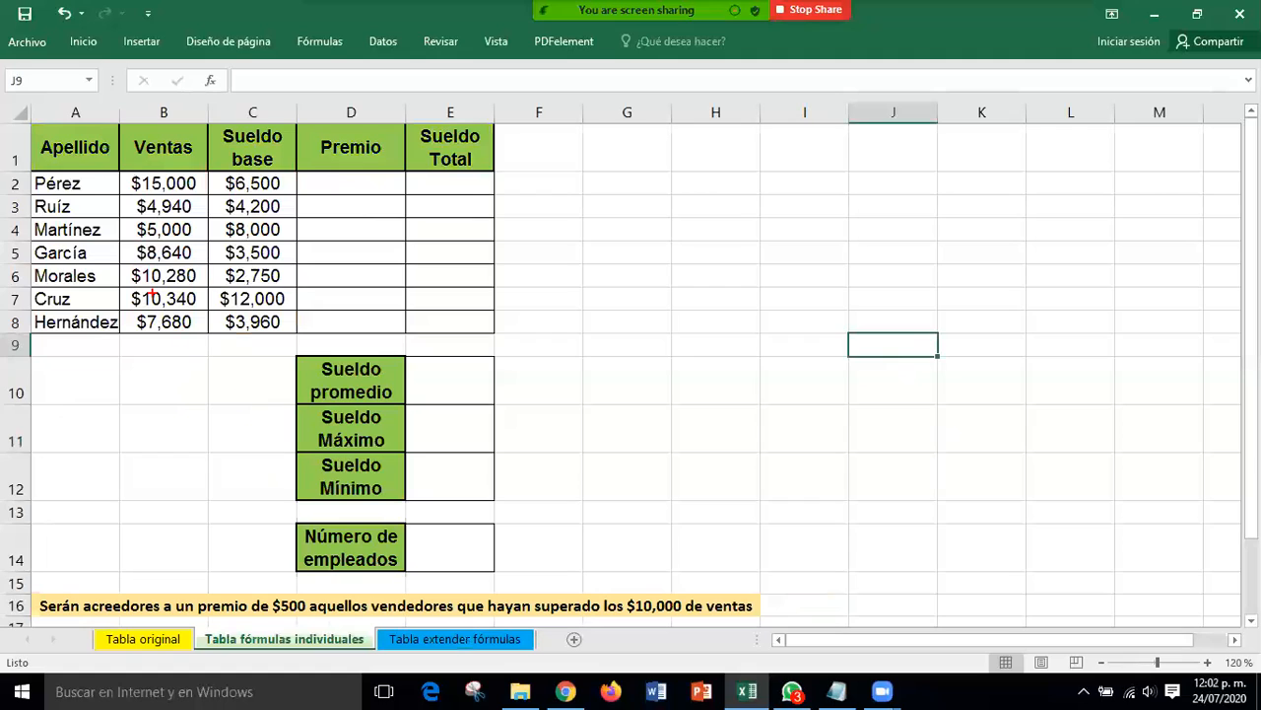
Outline the sales above $10,000 in cells B6, B7 and B2 with red annotation rectangles
{"action": "mouse_move", "coordinate": [122, 264]}
{"action": "left_mouse_down"}
{"action": "mouse_move", "coordinate": [213, 279]}
{"action": "mouse_move", "coordinate": [208, 288]}
{"action": "left_mouse_up"}
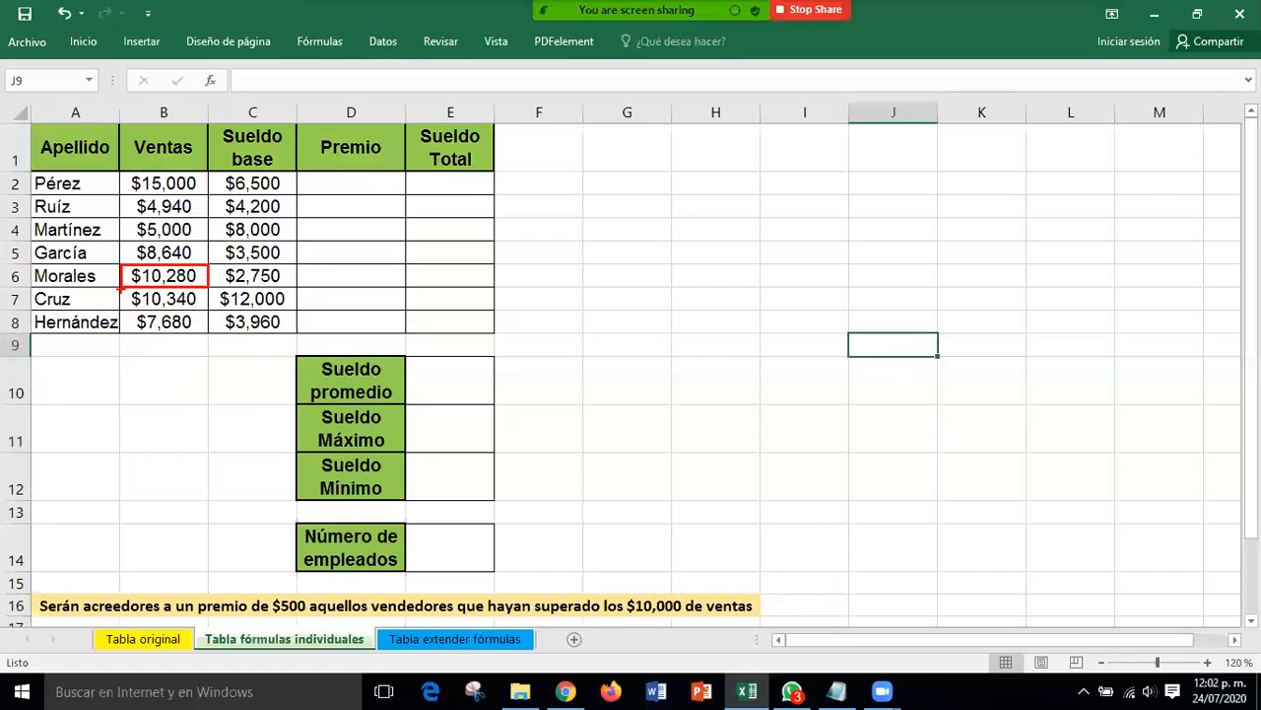
{"action": "left_click_drag", "start_coordinate": [120, 287], "coordinate": [207, 312]}
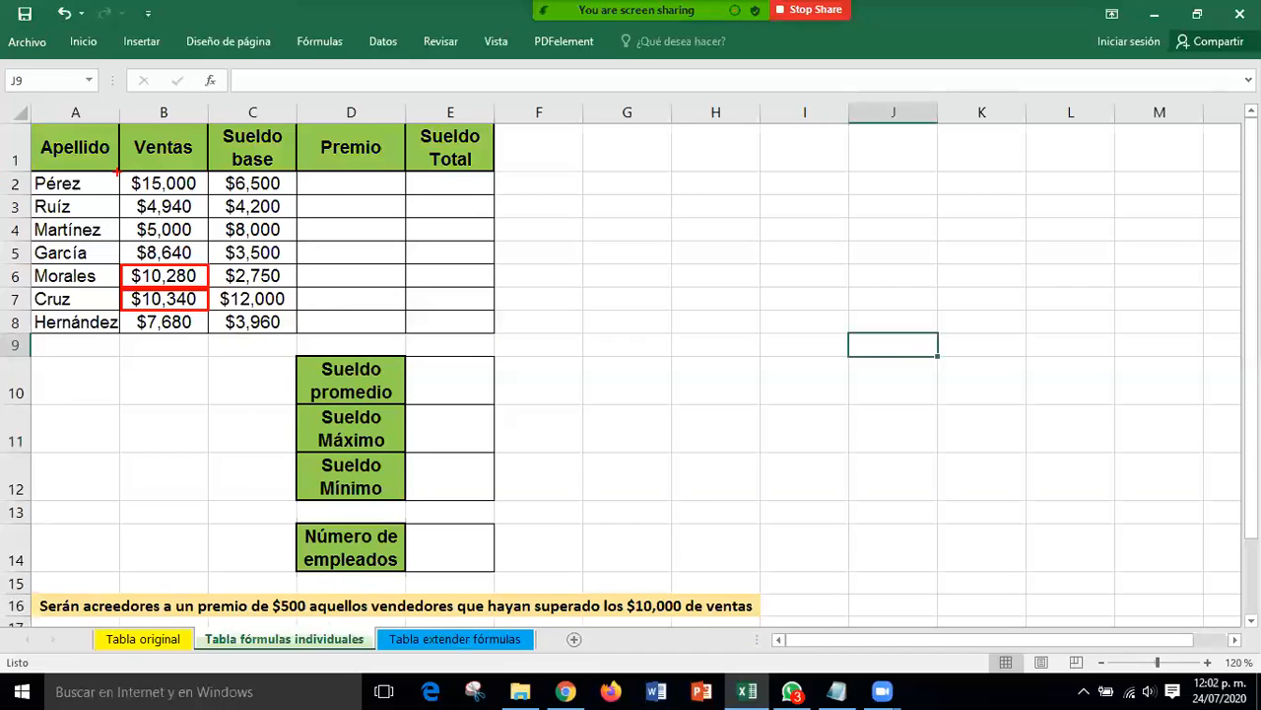
{"action": "left_click_drag", "start_coordinate": [117, 172], "coordinate": [203, 195]}
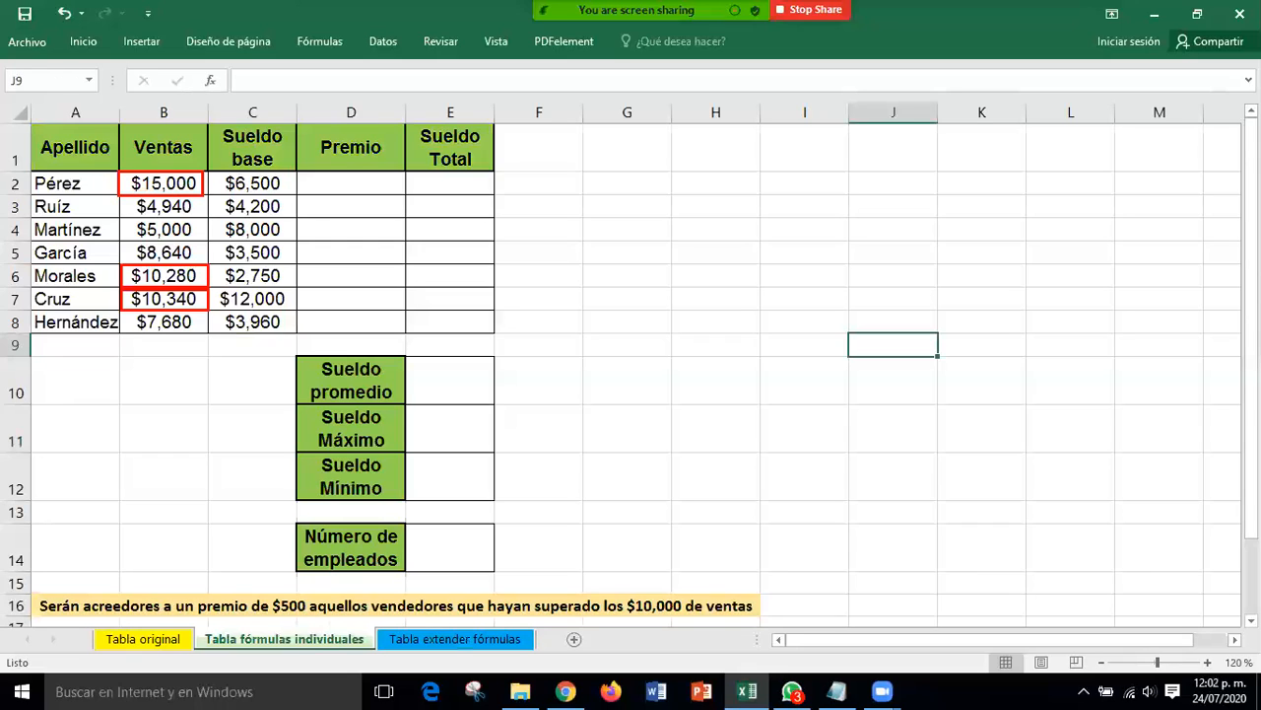
Annotate the Premio column with arrows for qualifying sellers and zeros for the others, and outline the prize rule in row 16
{"action": "mouse_move", "coordinate": [298, 124]}
{"action": "left_mouse_down"}
{"action": "mouse_move", "coordinate": [315, 325]}
{"action": "mouse_move", "coordinate": [409, 335]}
{"action": "left_mouse_up"}
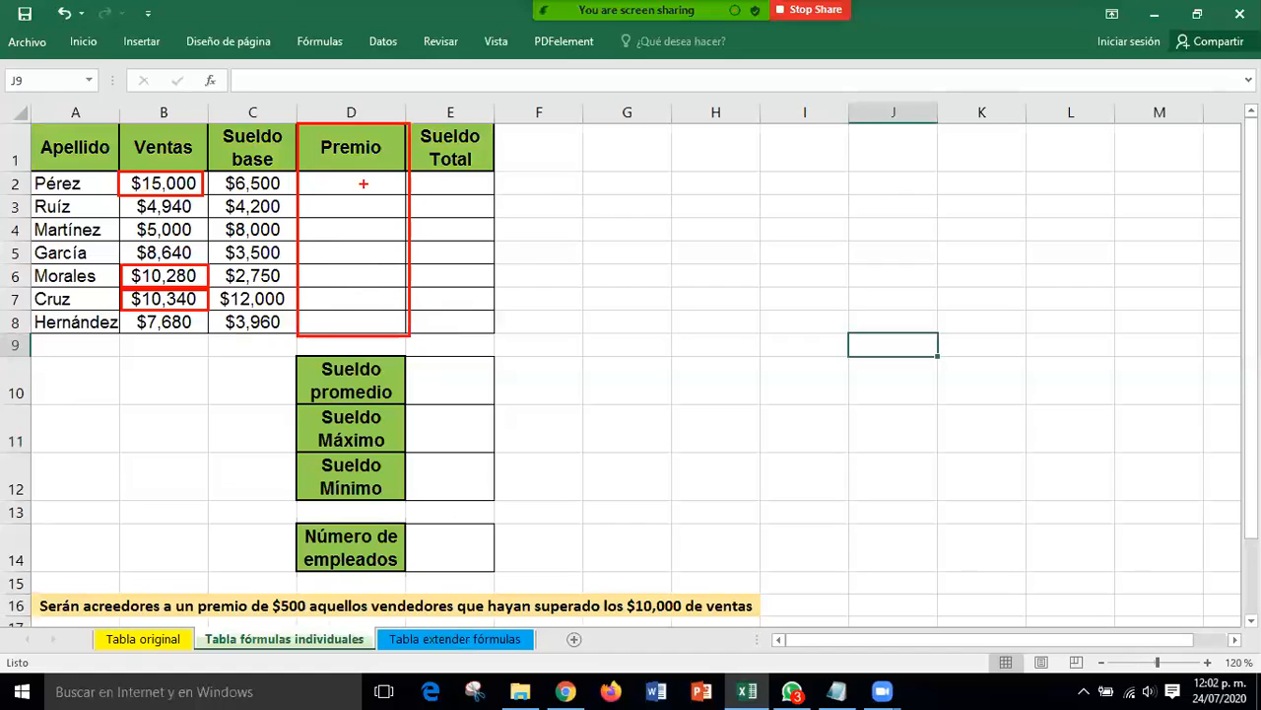
{"action": "left_click_drag", "start_coordinate": [363, 183], "coordinate": [387, 177]}
{"action": "mouse_move", "coordinate": [350, 280]}
{"action": "left_mouse_down"}
{"action": "mouse_move", "coordinate": [375, 266]}
{"action": "mouse_move", "coordinate": [383, 284]}
{"action": "left_mouse_up"}
{"action": "mouse_move", "coordinate": [31, 591]}
{"action": "left_mouse_down"}
{"action": "mouse_move", "coordinate": [54, 617]}
{"action": "mouse_move", "coordinate": [761, 619]}
{"action": "left_mouse_up"}
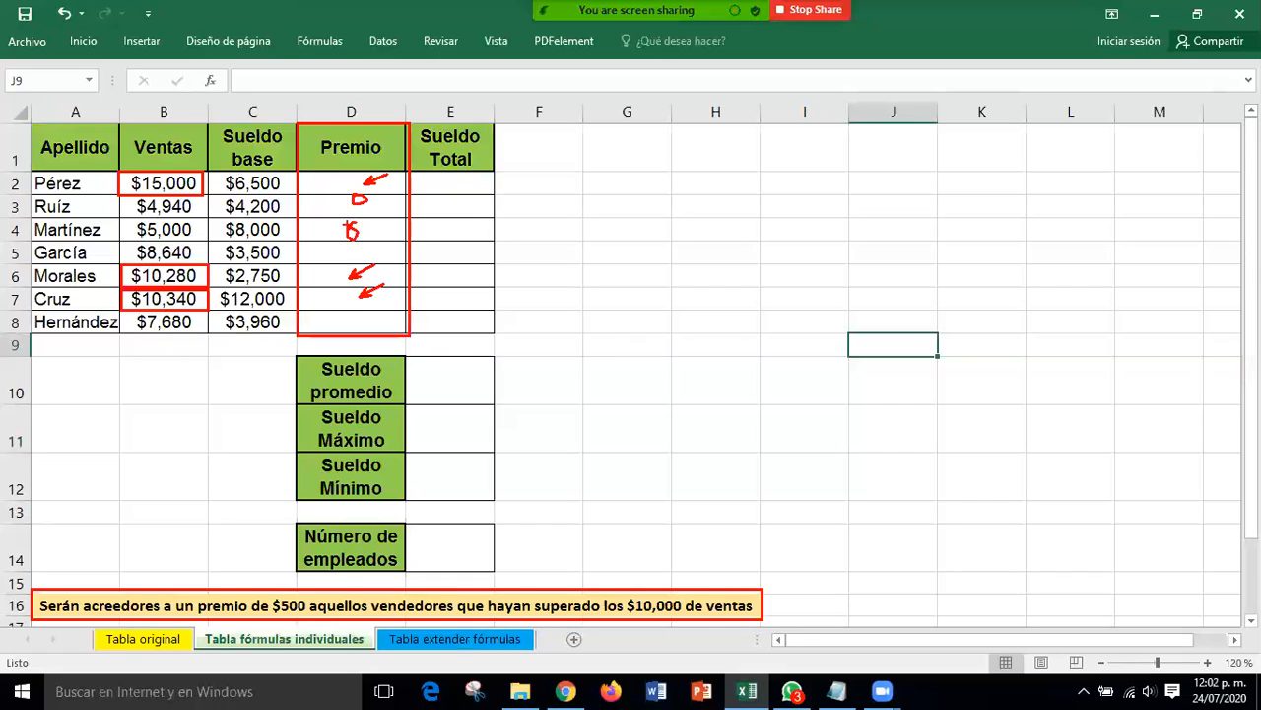
{"action": "mouse_move", "coordinate": [358, 247]}
{"action": "left_mouse_down"}
{"action": "mouse_move", "coordinate": [355, 261]}
{"action": "mouse_move", "coordinate": [356, 248]}
{"action": "left_mouse_up"}
{"action": "mouse_move", "coordinate": [358, 314]}
{"action": "left_mouse_down"}
{"action": "mouse_move", "coordinate": [347, 321]}
{"action": "mouse_move", "coordinate": [363, 331]}
{"action": "mouse_move", "coordinate": [352, 318]}
{"action": "left_mouse_up"}
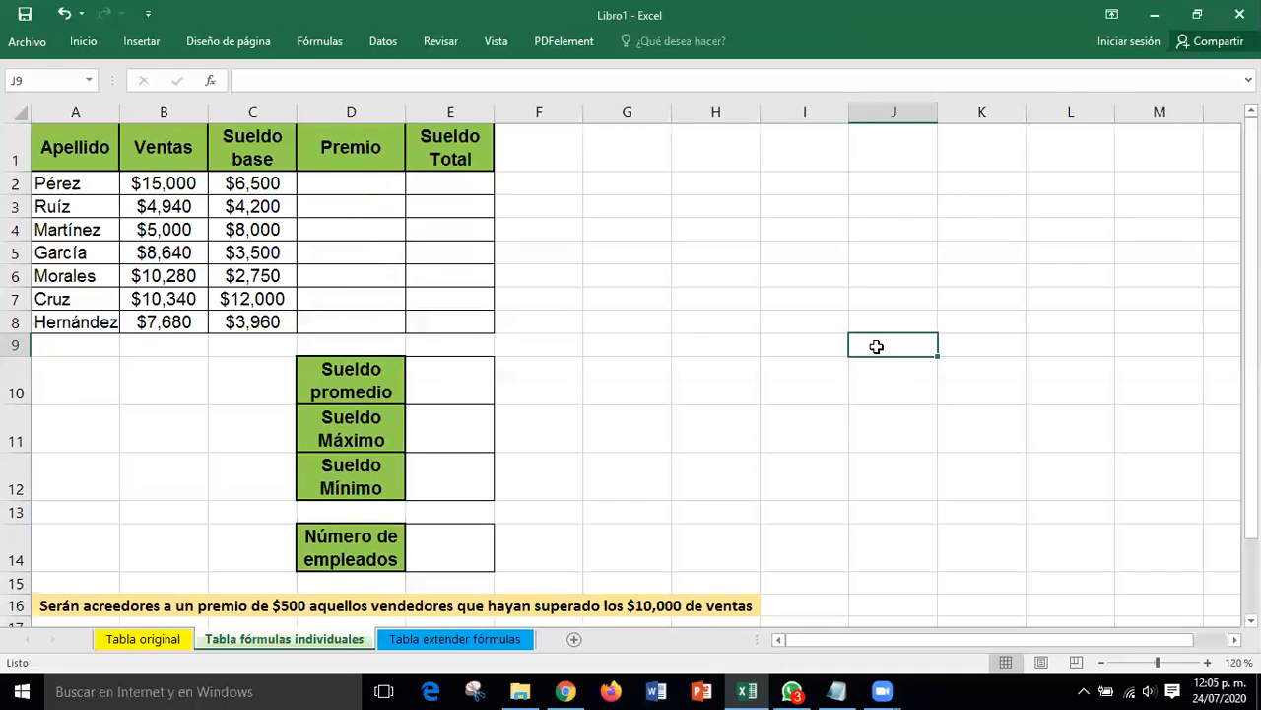
Start a SI formula in Premio cell D2 with the logical test B2>10000
{"action": "left_click", "coordinate": [343, 183]}
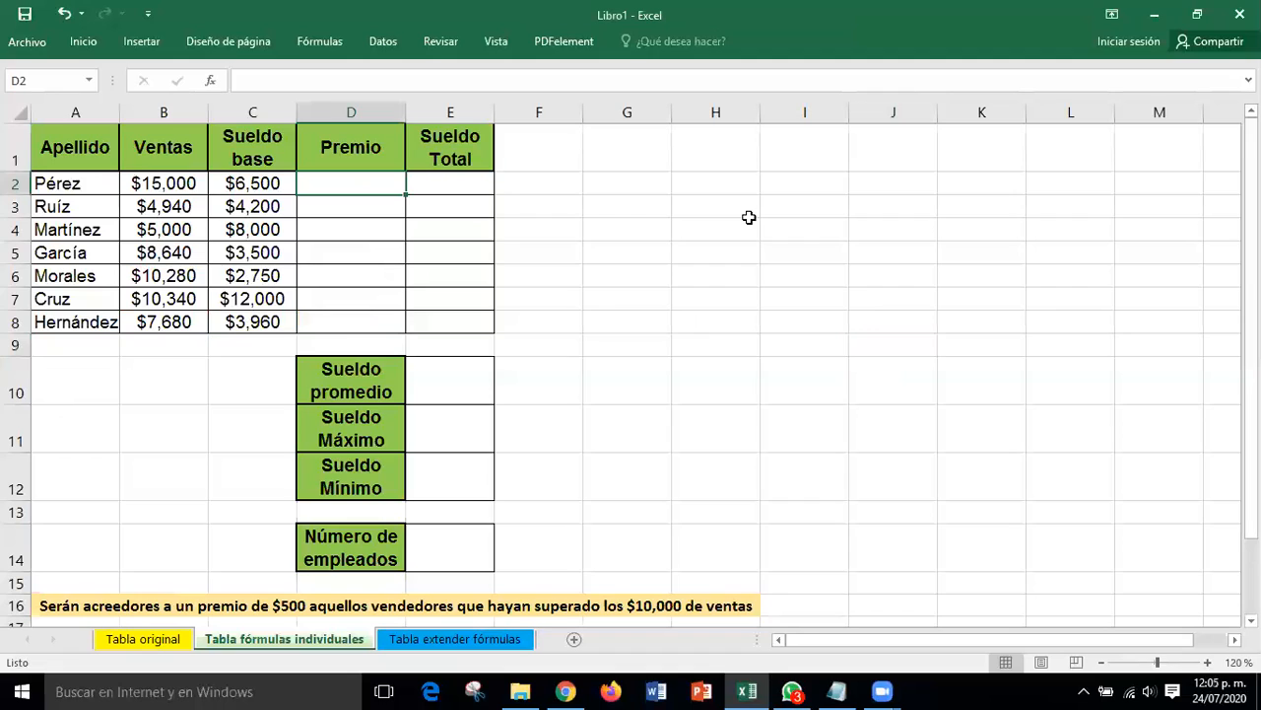
{"action": "type", "text": "="}
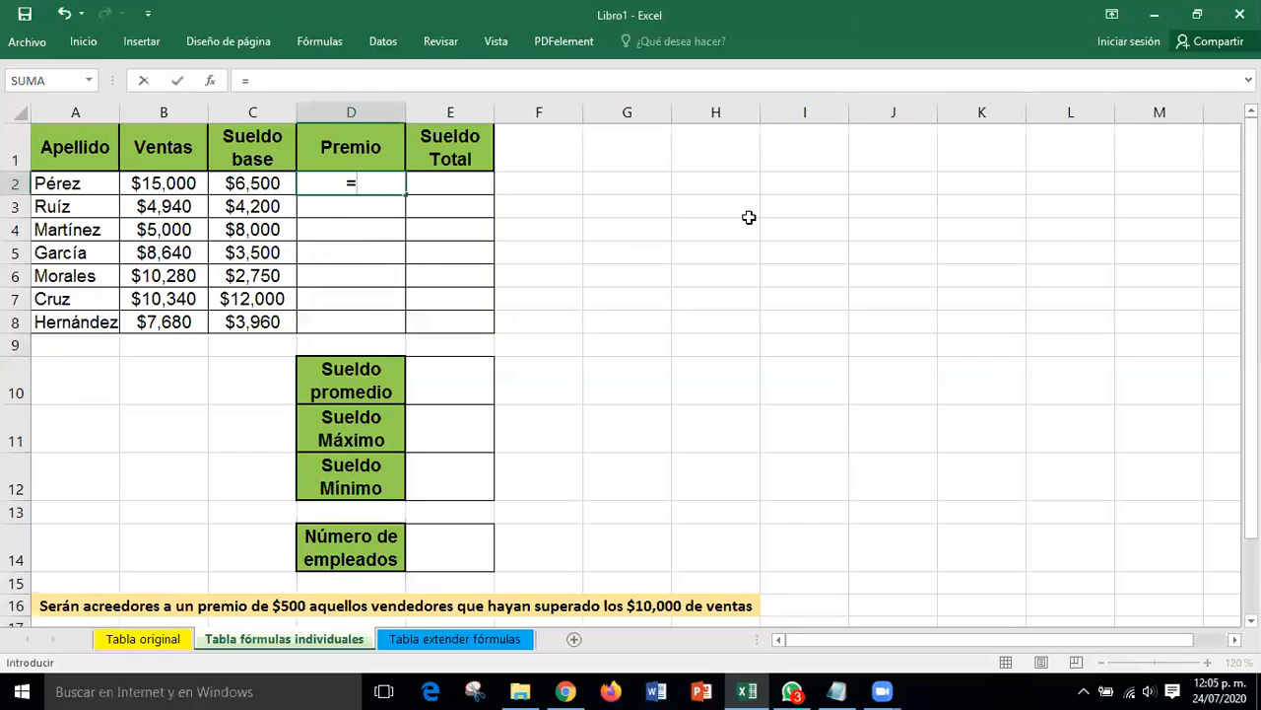
{"action": "type", "text": "SI"}
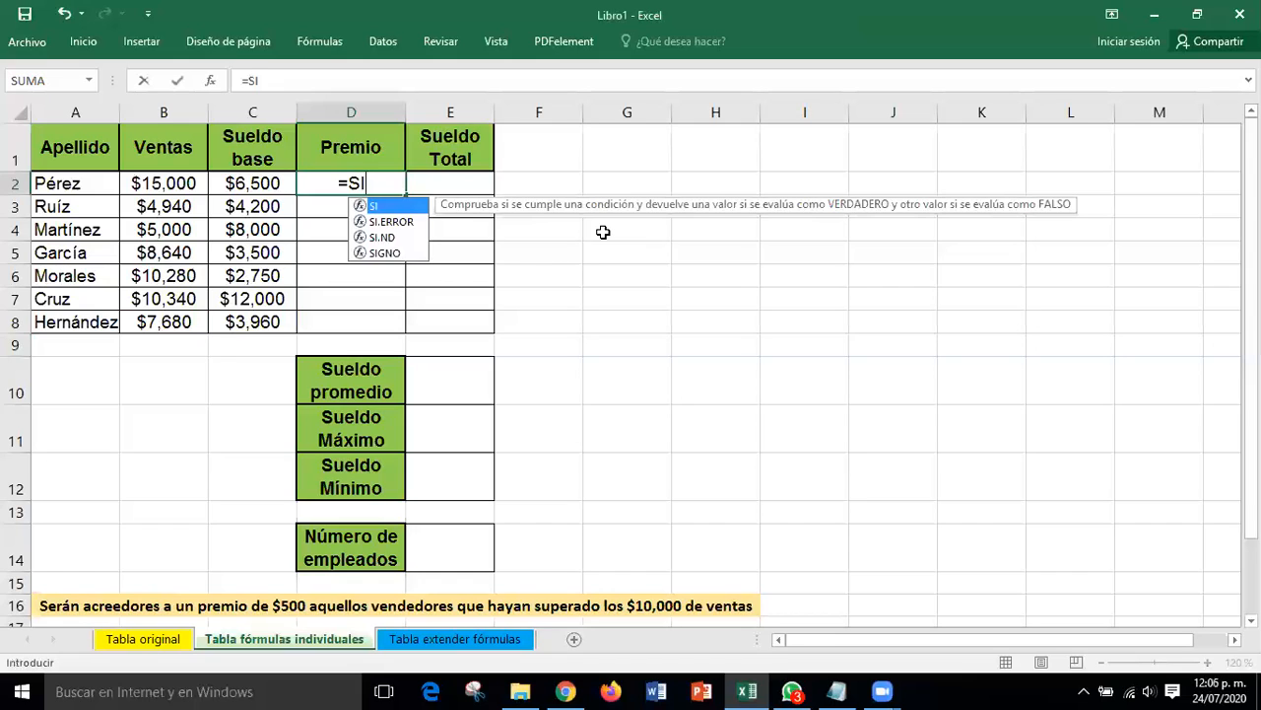
{"action": "type", "text": "("}
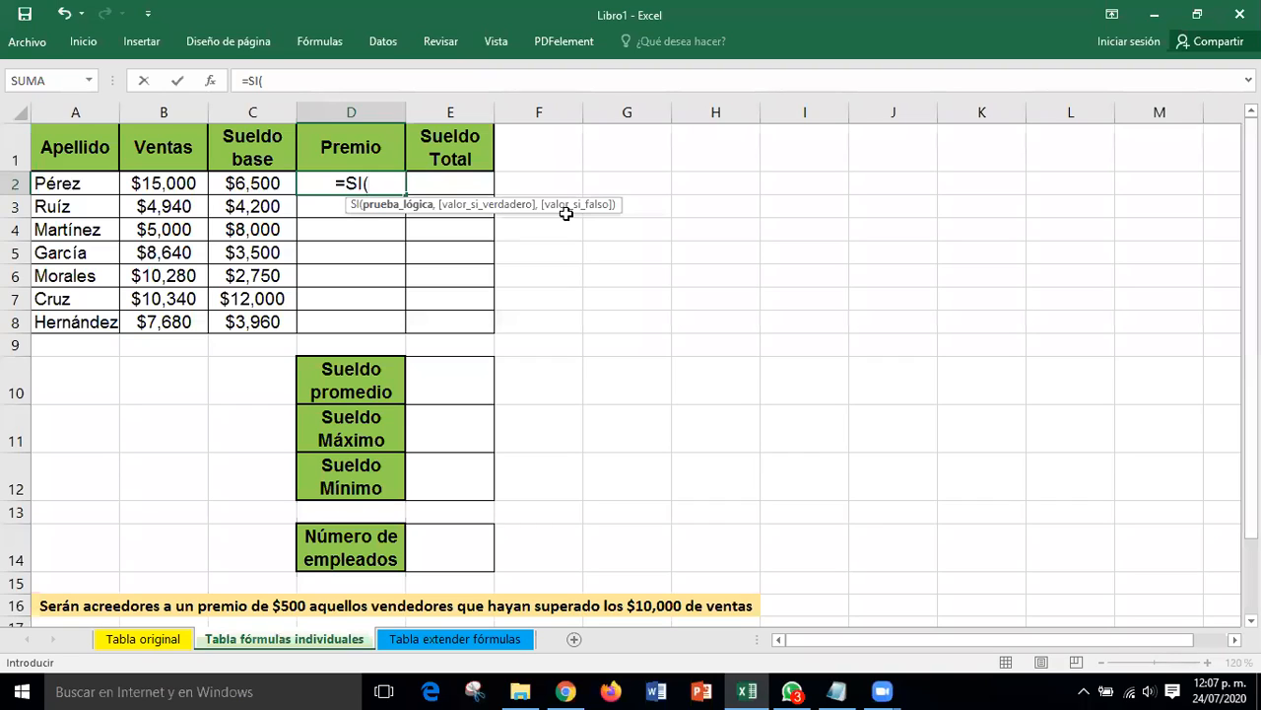
{"action": "left_click", "coordinate": [173, 182]}
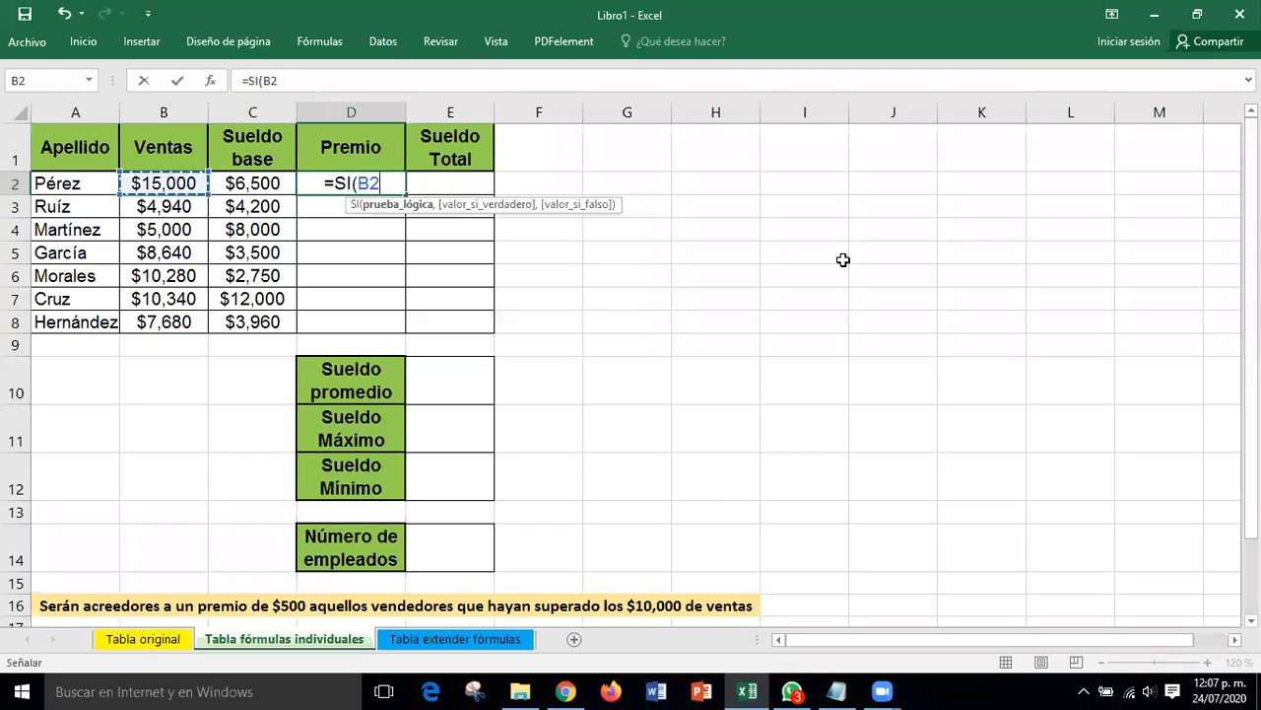
{"action": "type", "text": "<"}
{"action": "key", "text": "BackSpace"}
{"action": "type", "text": ">"}
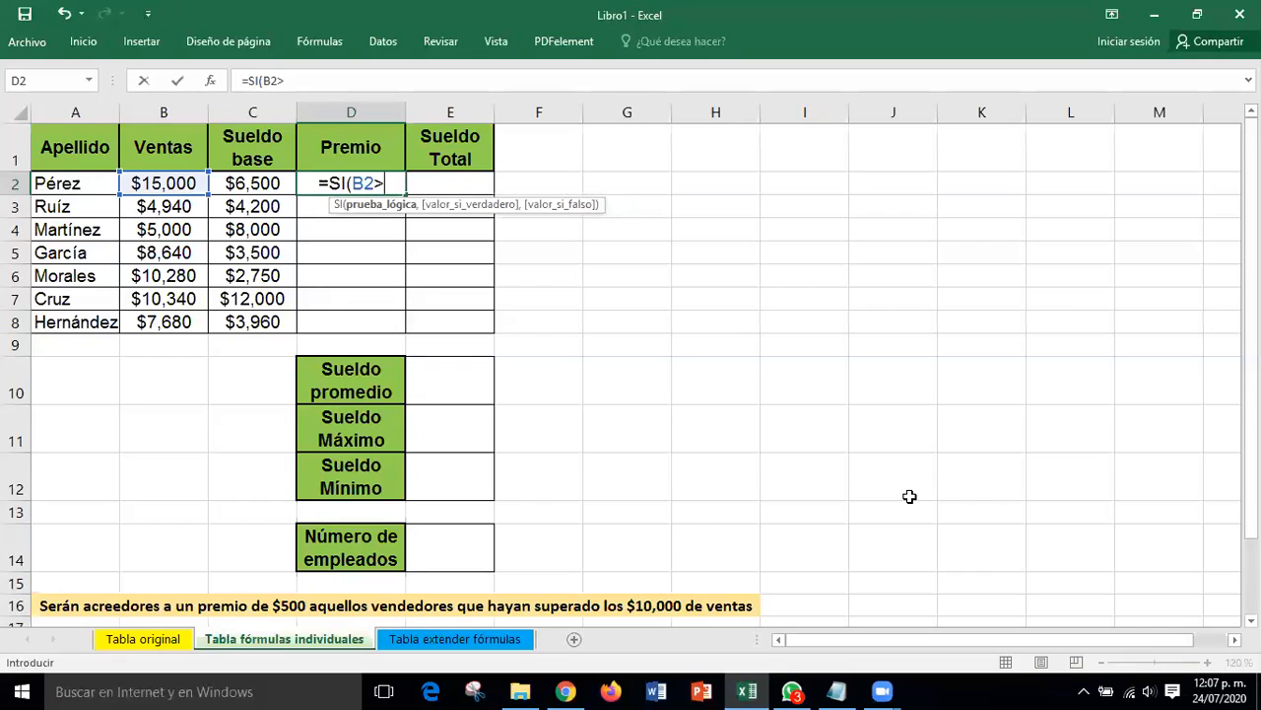
{"action": "type", "text": "10"}
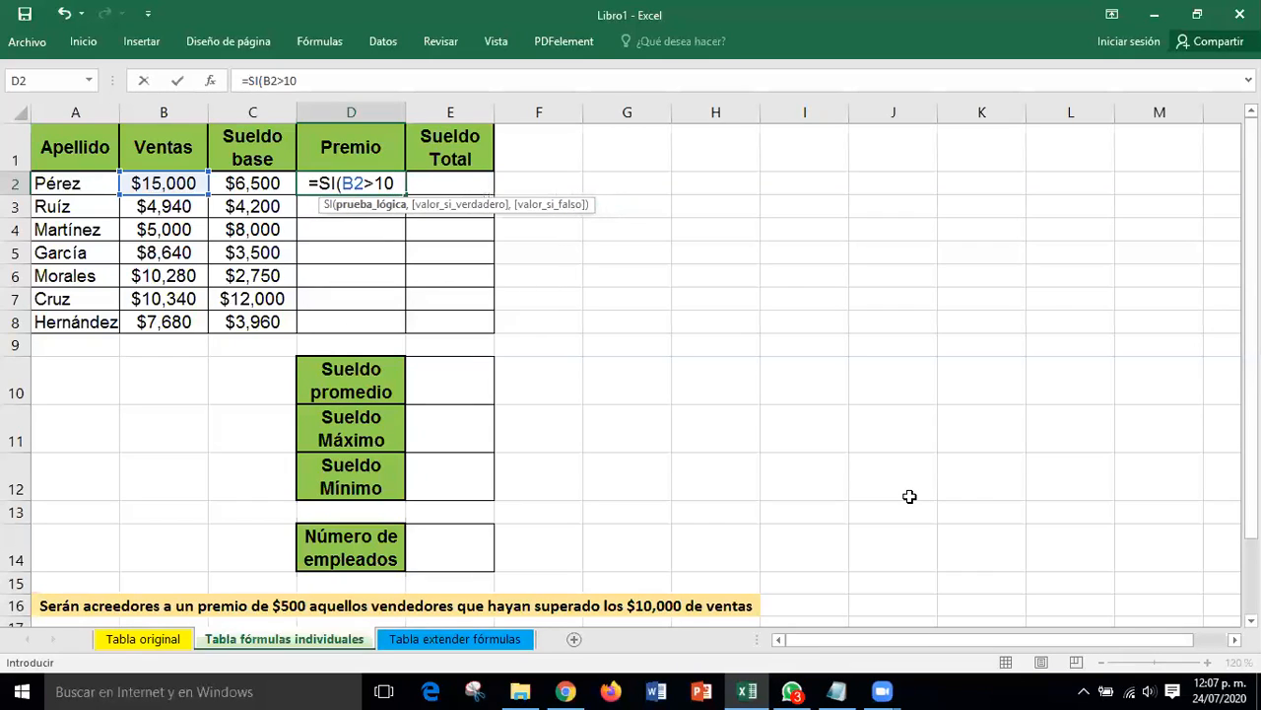
{"action": "type", "text": "00"}
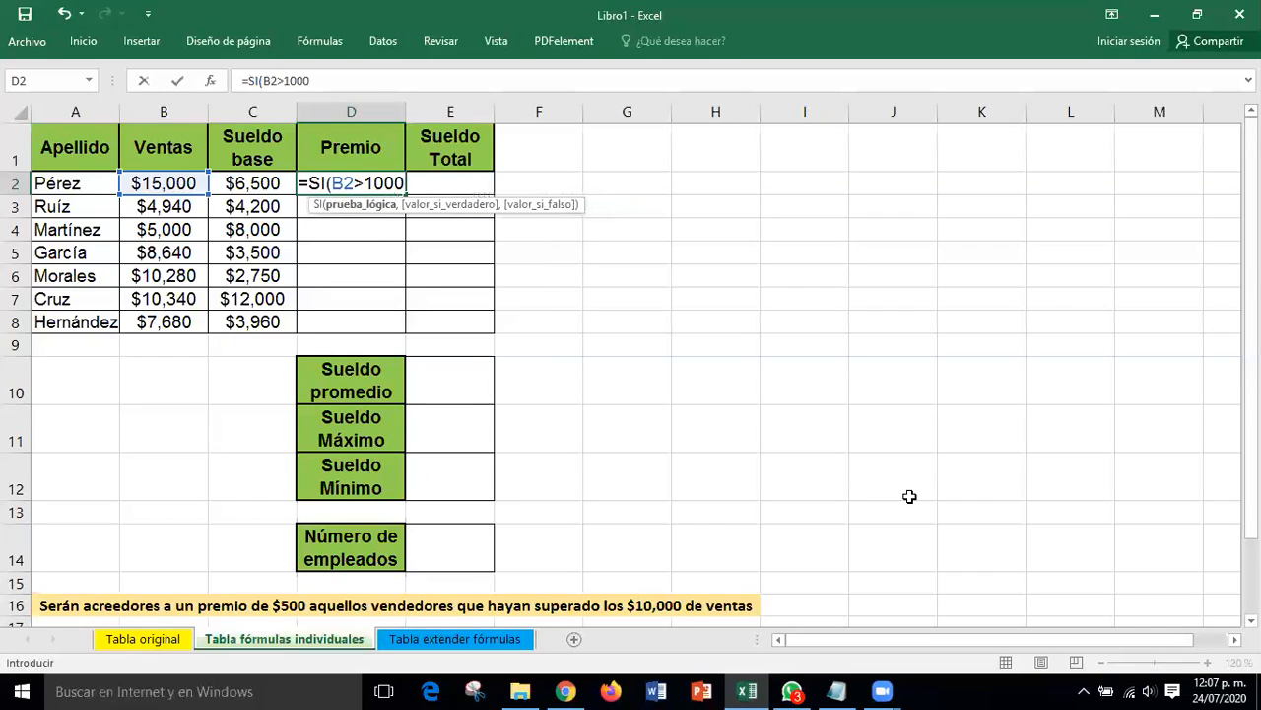
{"action": "type", "text": "0"}
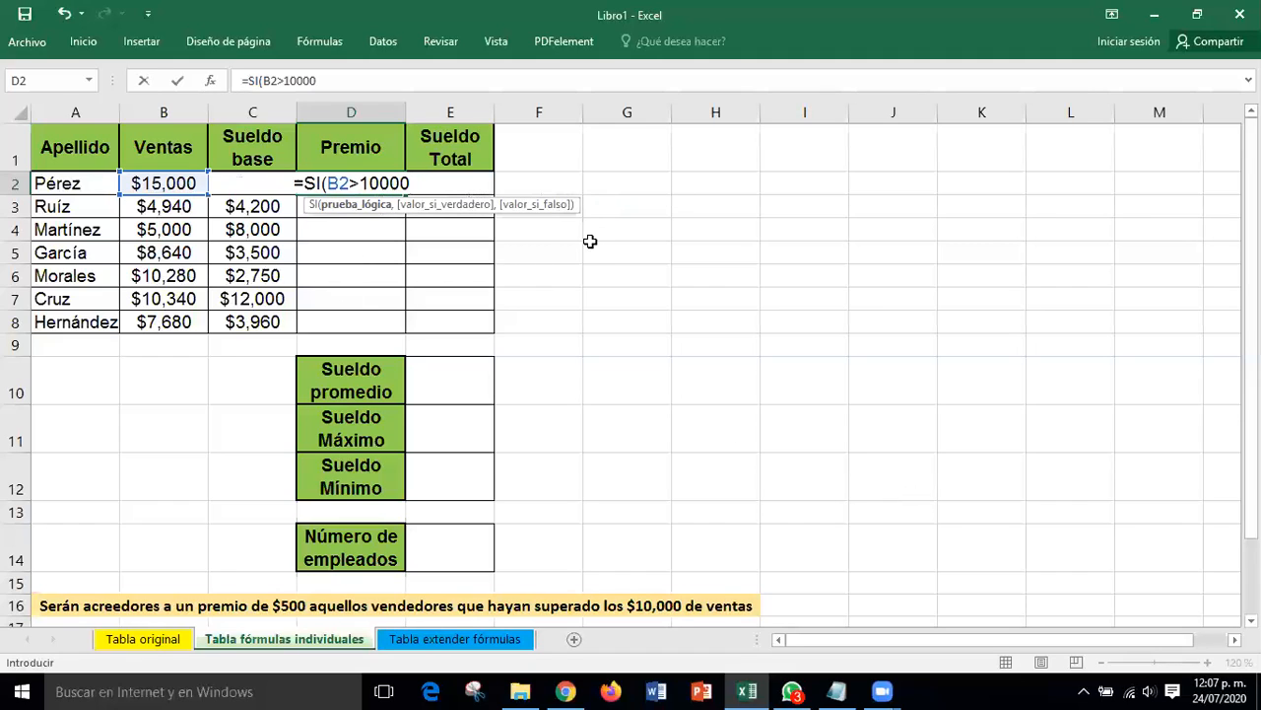
Complete the arguments of the D2 formula with 500 if true and 0 if false
{"action": "type", "text": ","}
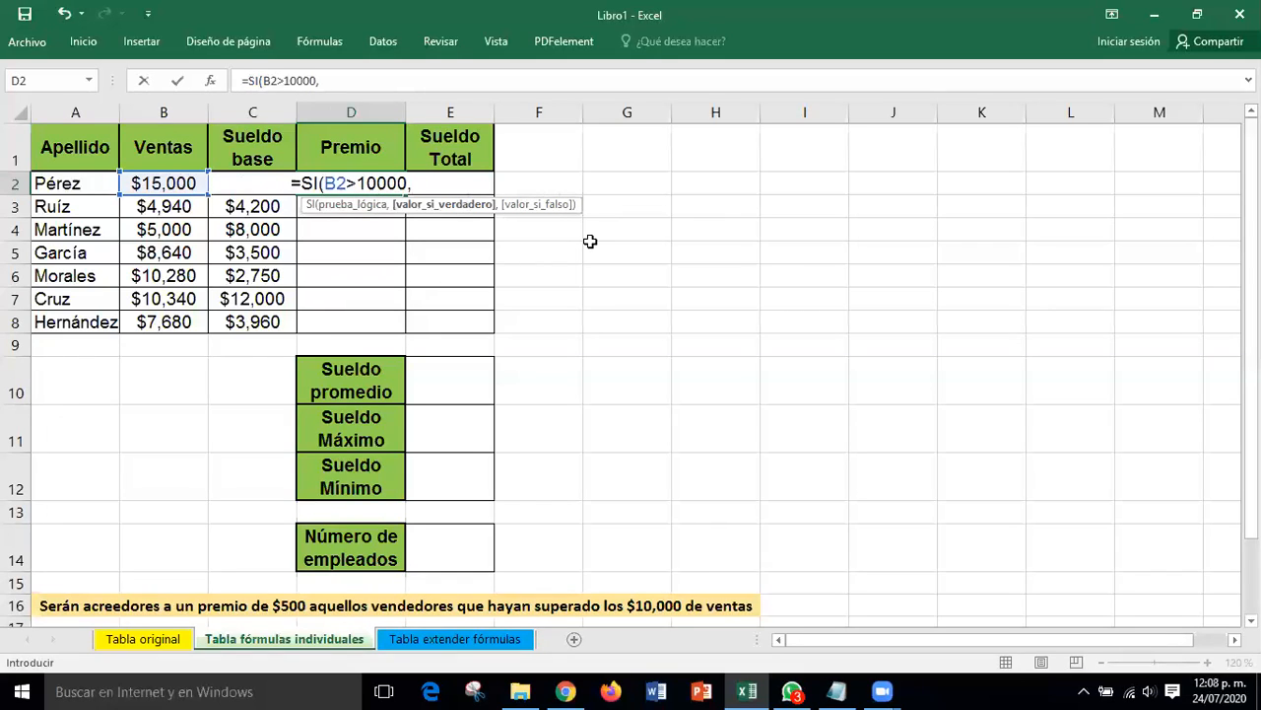
{"action": "type", "text": "500"}
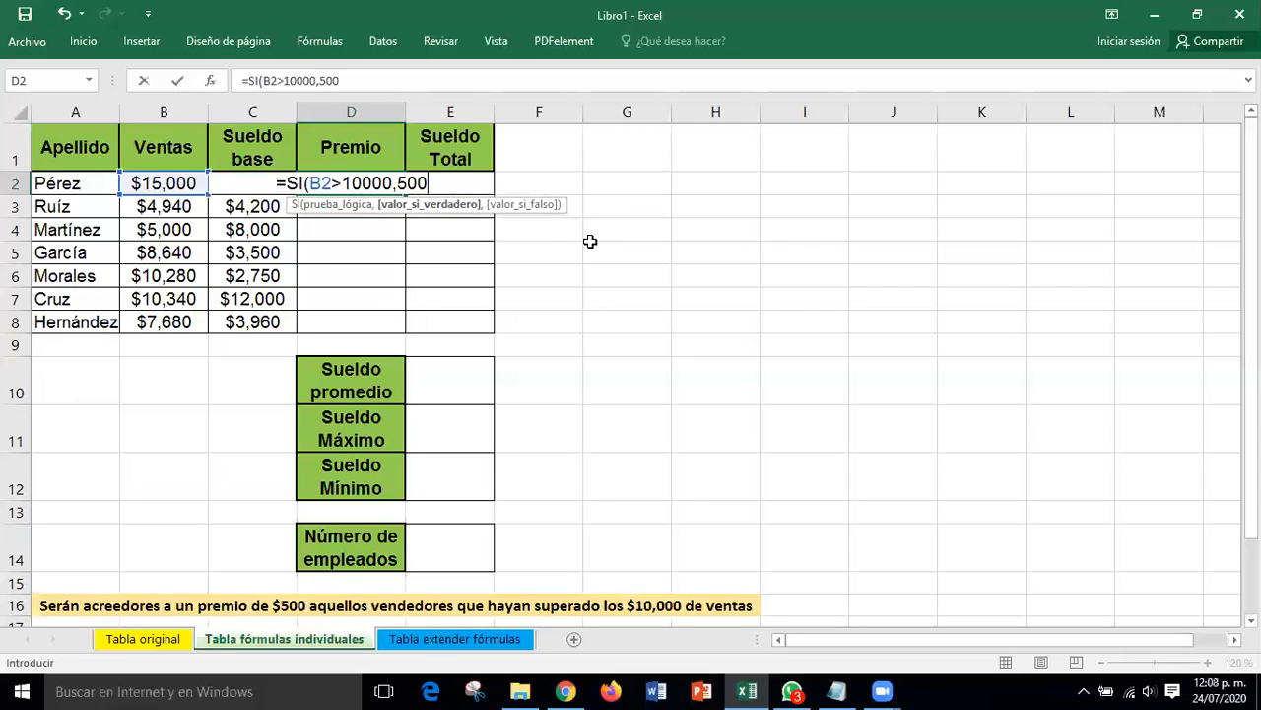
{"action": "type", "text": ",0"}
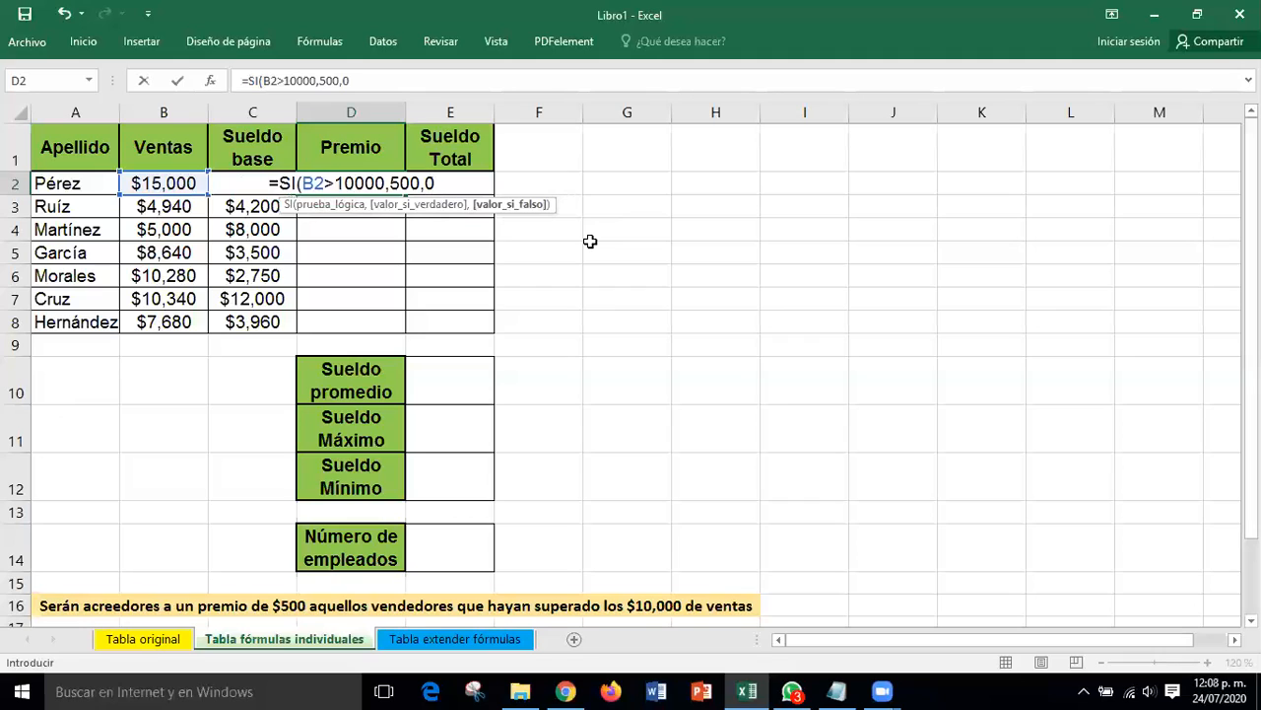
{"action": "type", "text": ")"}
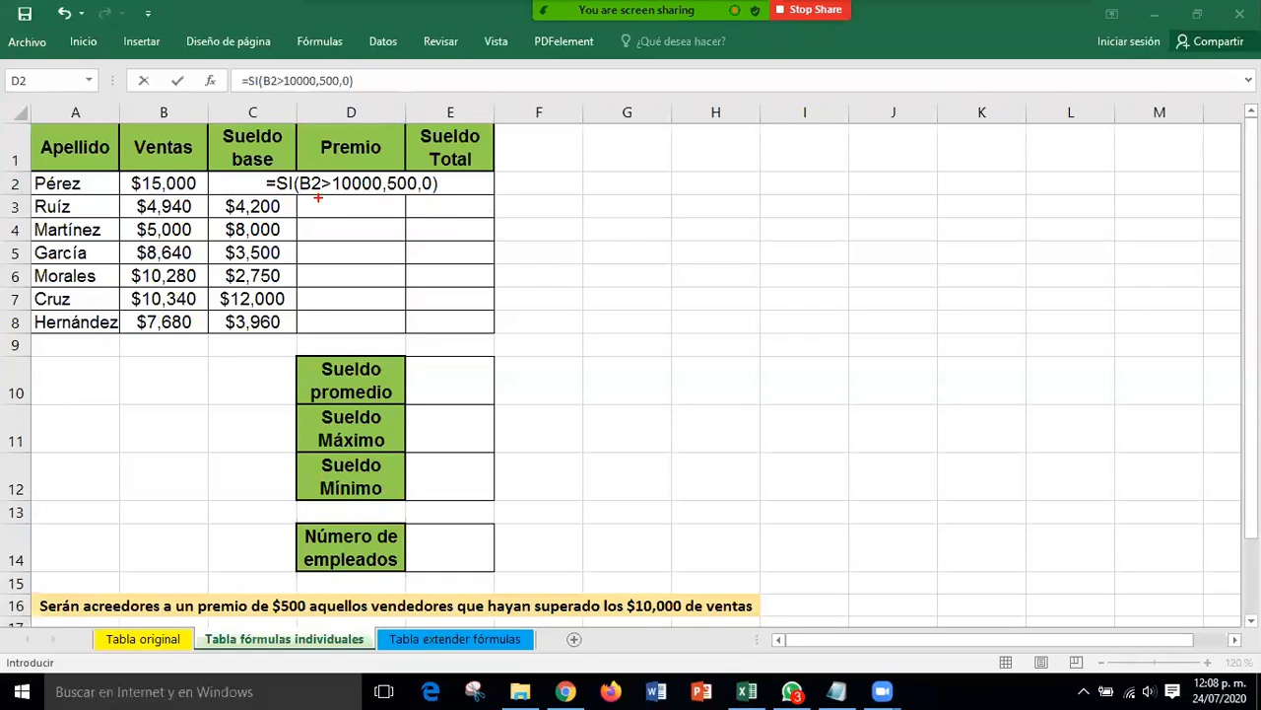
Outline the condition B2>10000 in the D2 formula with a red rectangle and mark the formula's parts with arrows
{"action": "mouse_move", "coordinate": [296, 175]}
{"action": "left_mouse_down"}
{"action": "mouse_move", "coordinate": [315, 195]}
{"action": "mouse_move", "coordinate": [382, 195]}
{"action": "left_mouse_up"}
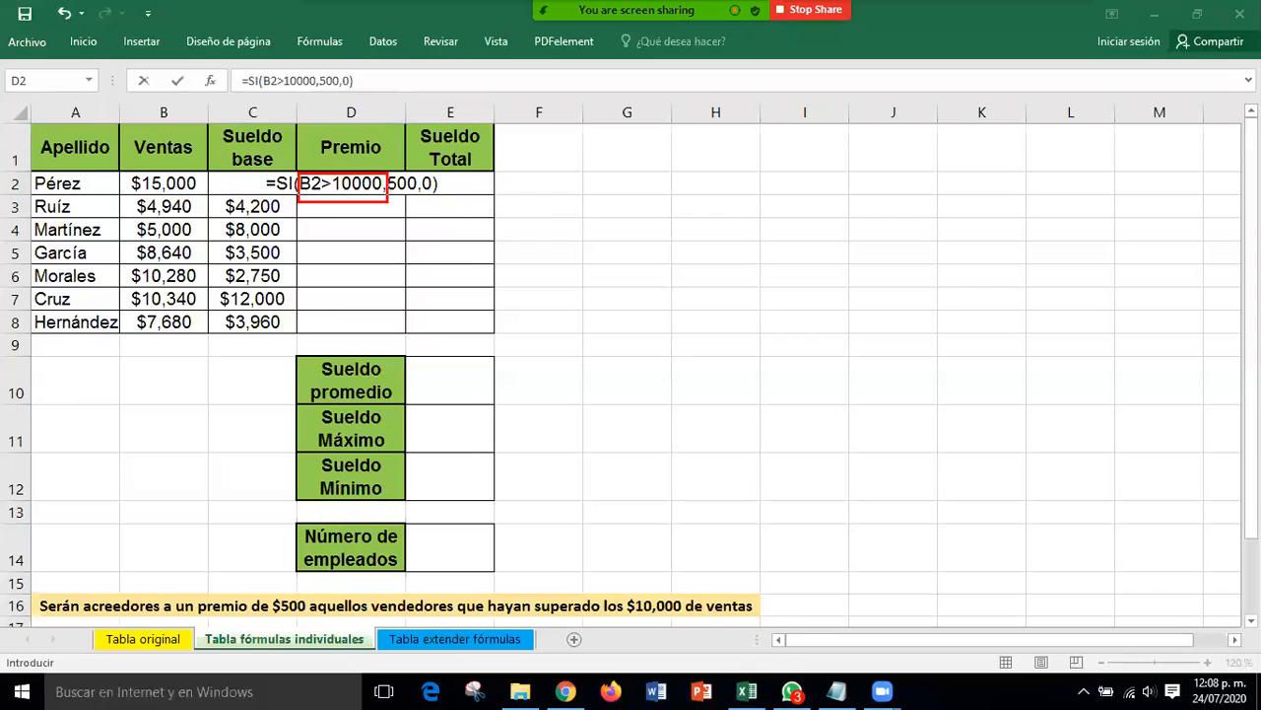
{"action": "left_click_drag", "start_coordinate": [319, 217], "coordinate": [328, 193]}
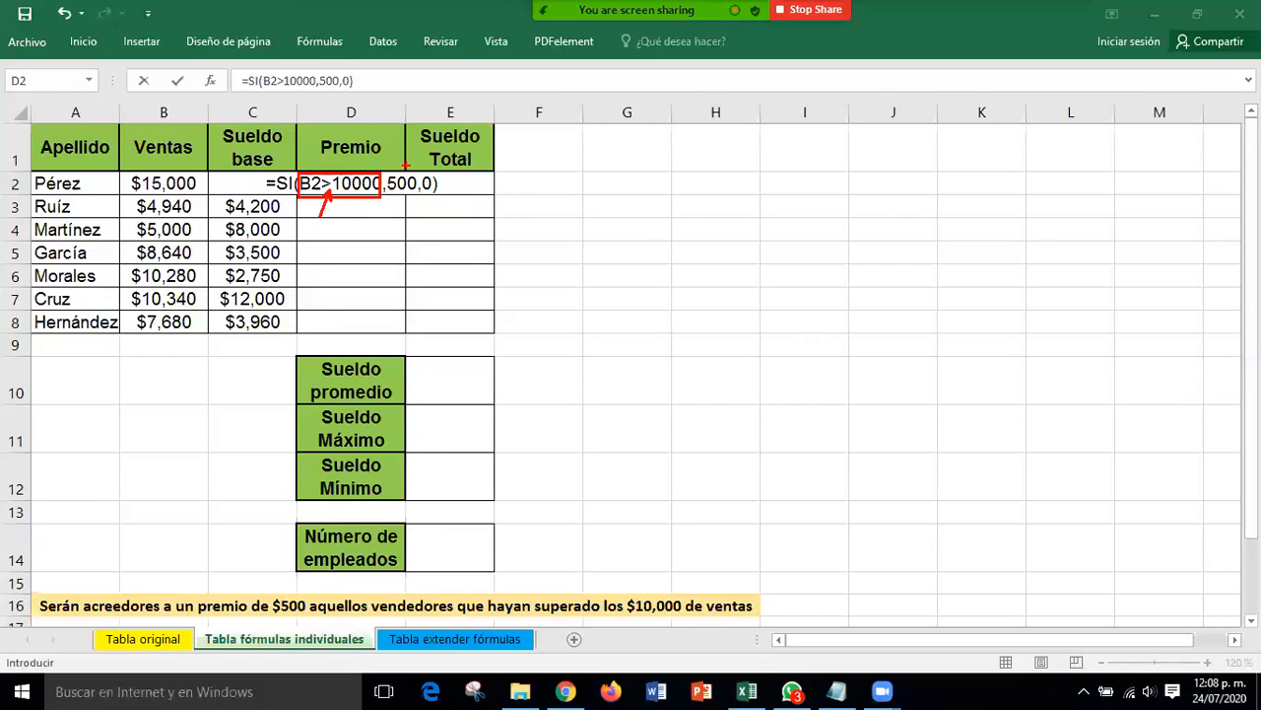
{"action": "mouse_move", "coordinate": [400, 161]}
{"action": "left_mouse_down"}
{"action": "mouse_move", "coordinate": [407, 169]}
{"action": "mouse_move", "coordinate": [422, 151]}
{"action": "left_mouse_up"}
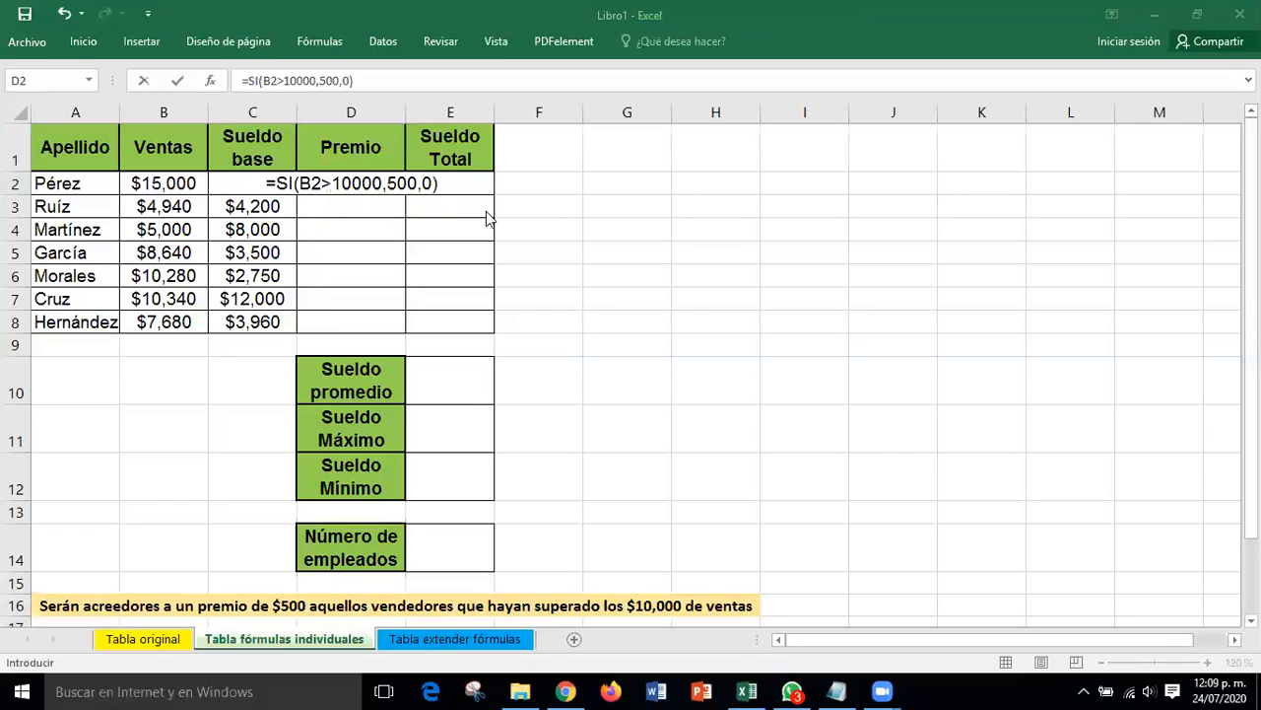
Commit the Premio formula in D2 and highlight row 2 to review the sales against the prize
{"action": "double_click", "coordinate": [381, 178]}
{"action": "key", "text": "Return"}
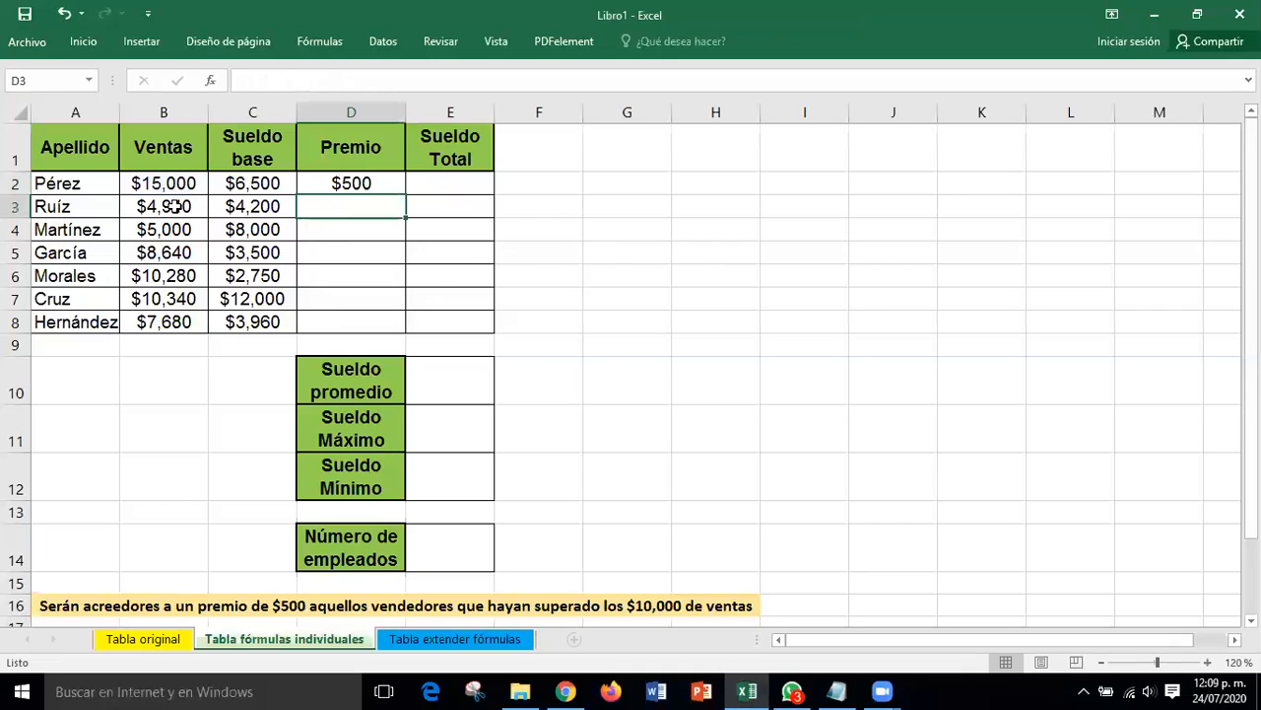
{"action": "left_click", "coordinate": [13, 184]}
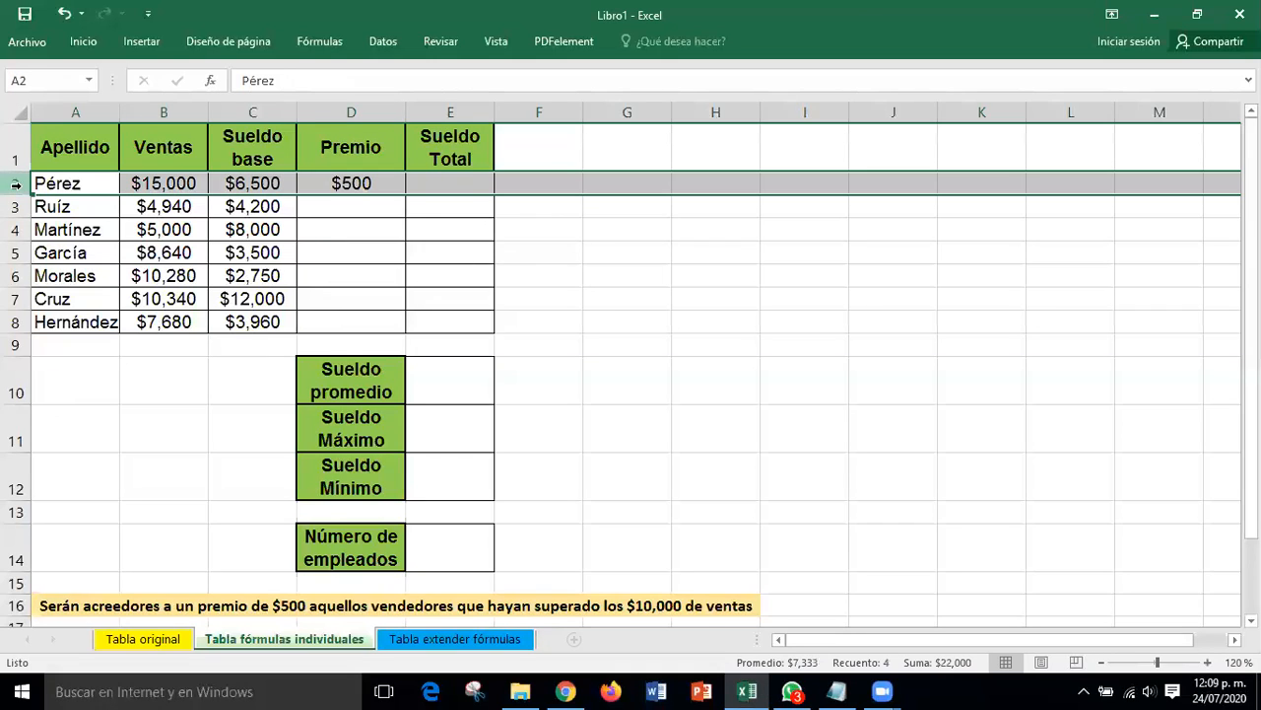
{"action": "left_click", "coordinate": [1111, 366]}
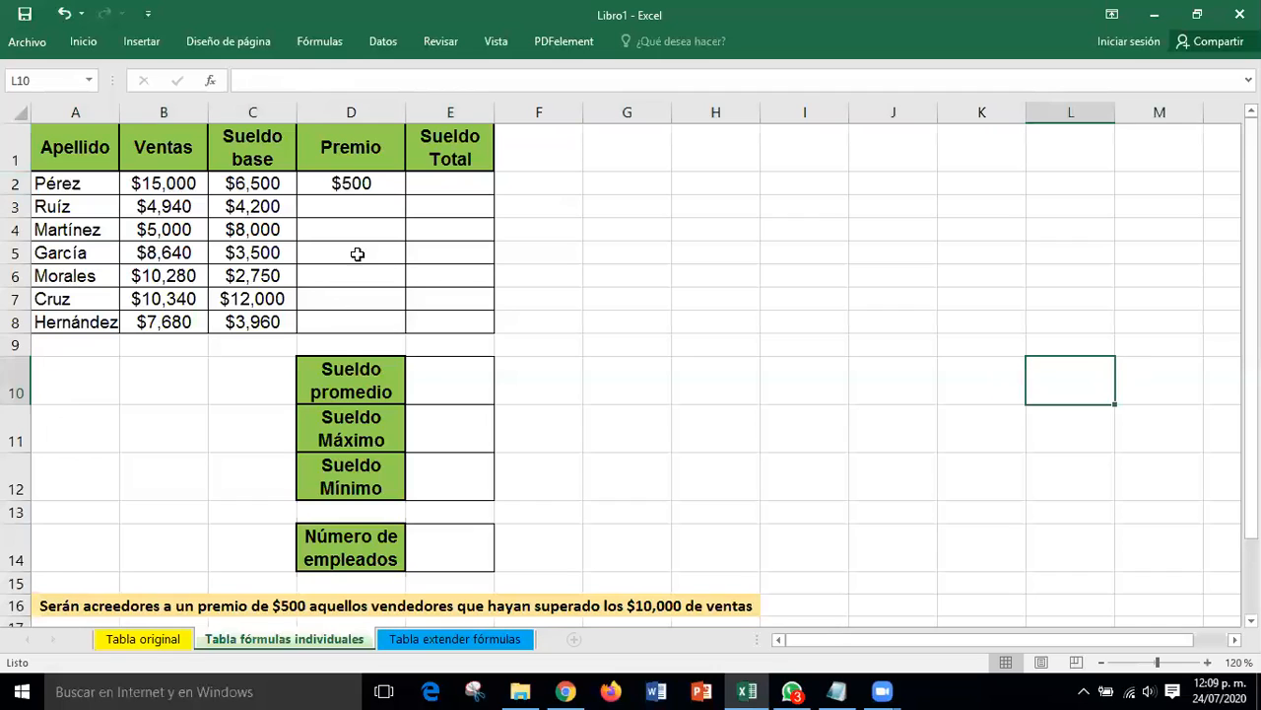
Start a SI formula in Premio cell D3 with the logical test B3>10000
{"action": "left_click", "coordinate": [368, 211]}
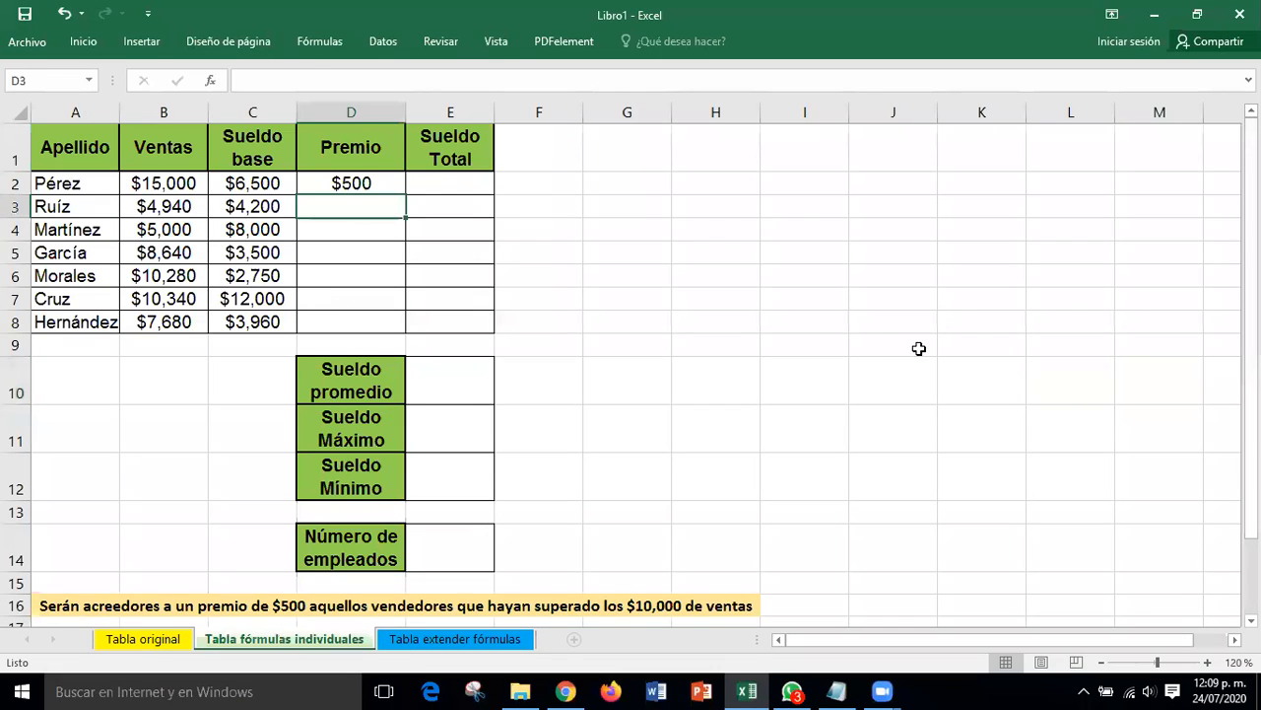
{"action": "type", "text": "="}
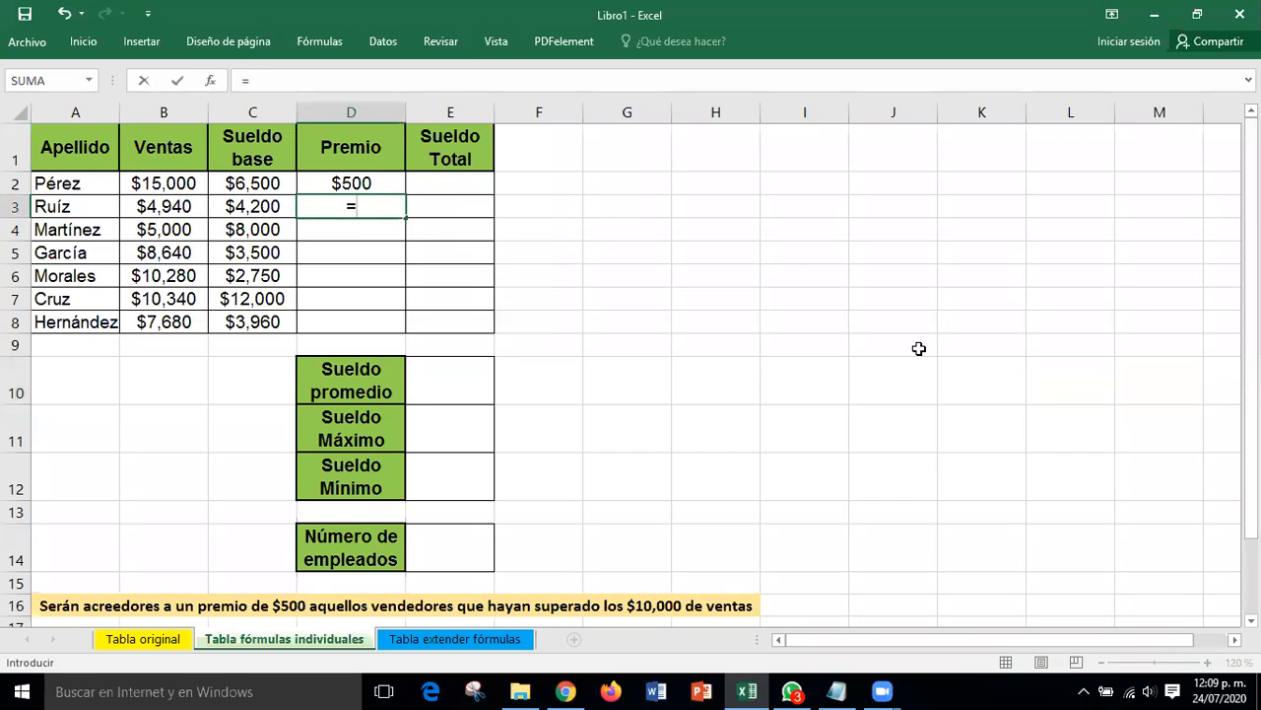
{"action": "type", "text": "SI"}
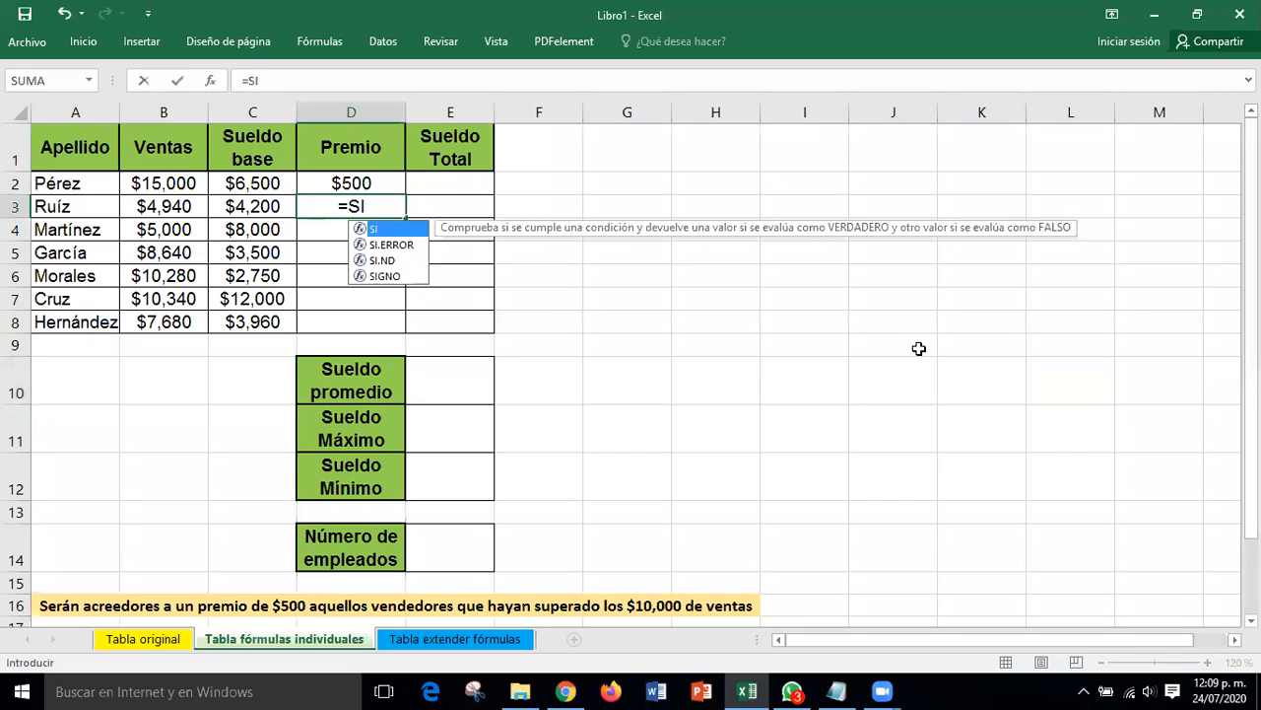
{"action": "type", "text": "("}
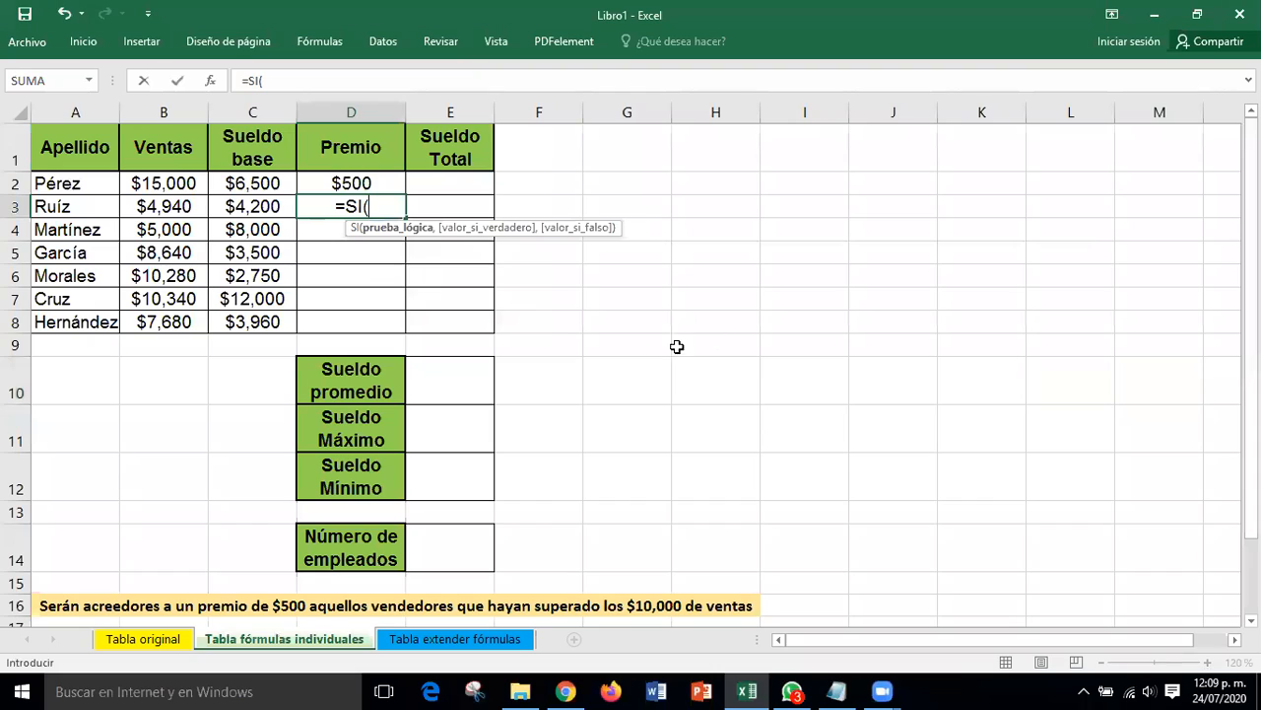
{"action": "left_click", "coordinate": [165, 210]}
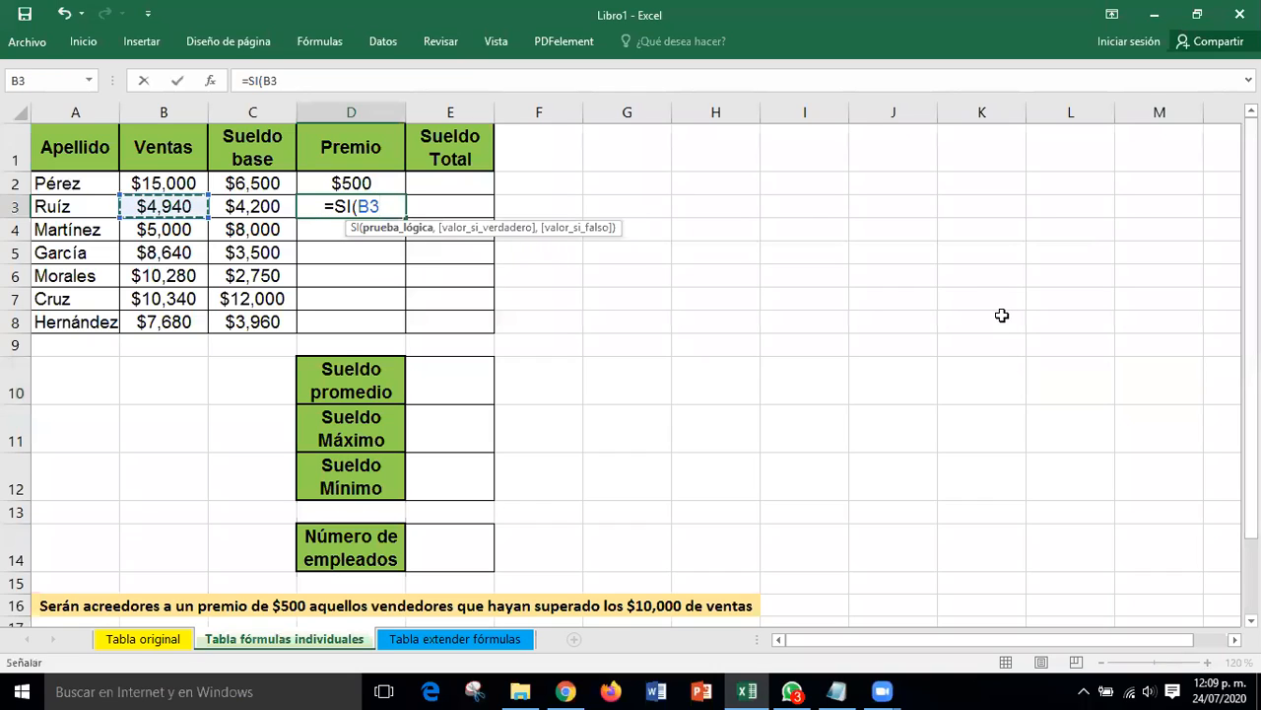
{"action": "type", "text": ">"}
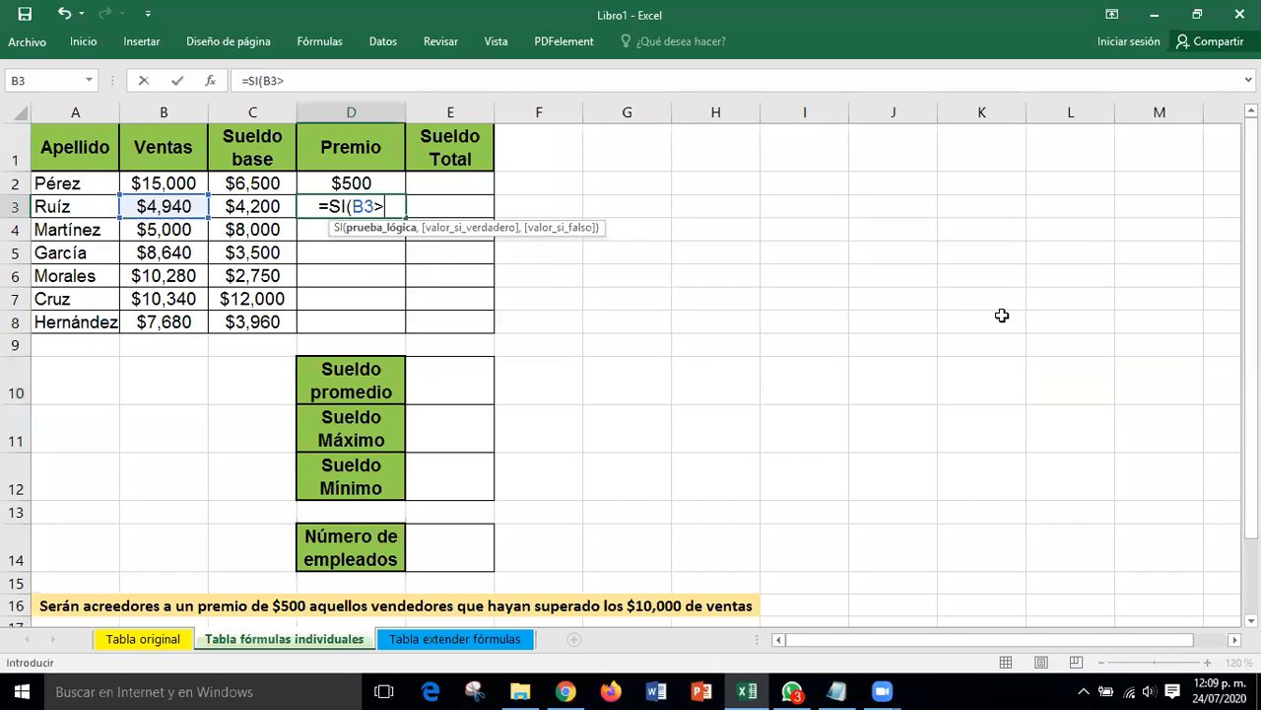
{"action": "type", "text": "10"}
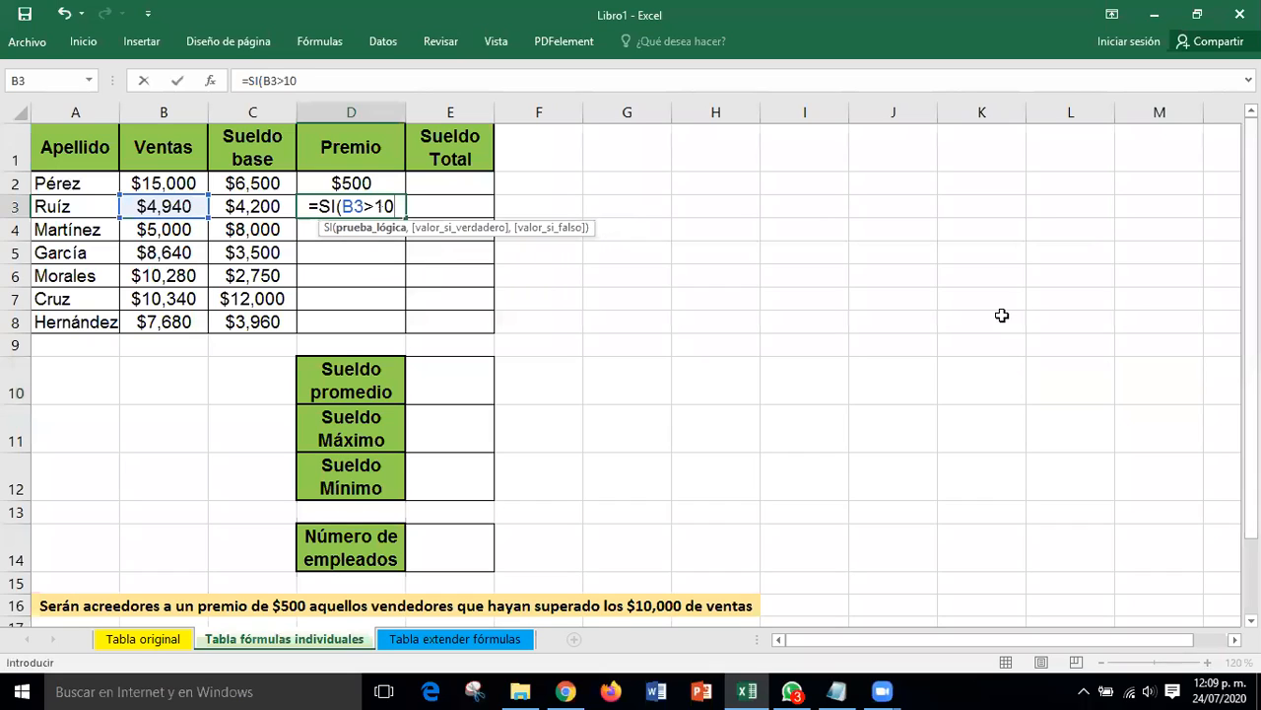
{"action": "type", "text": "000"}
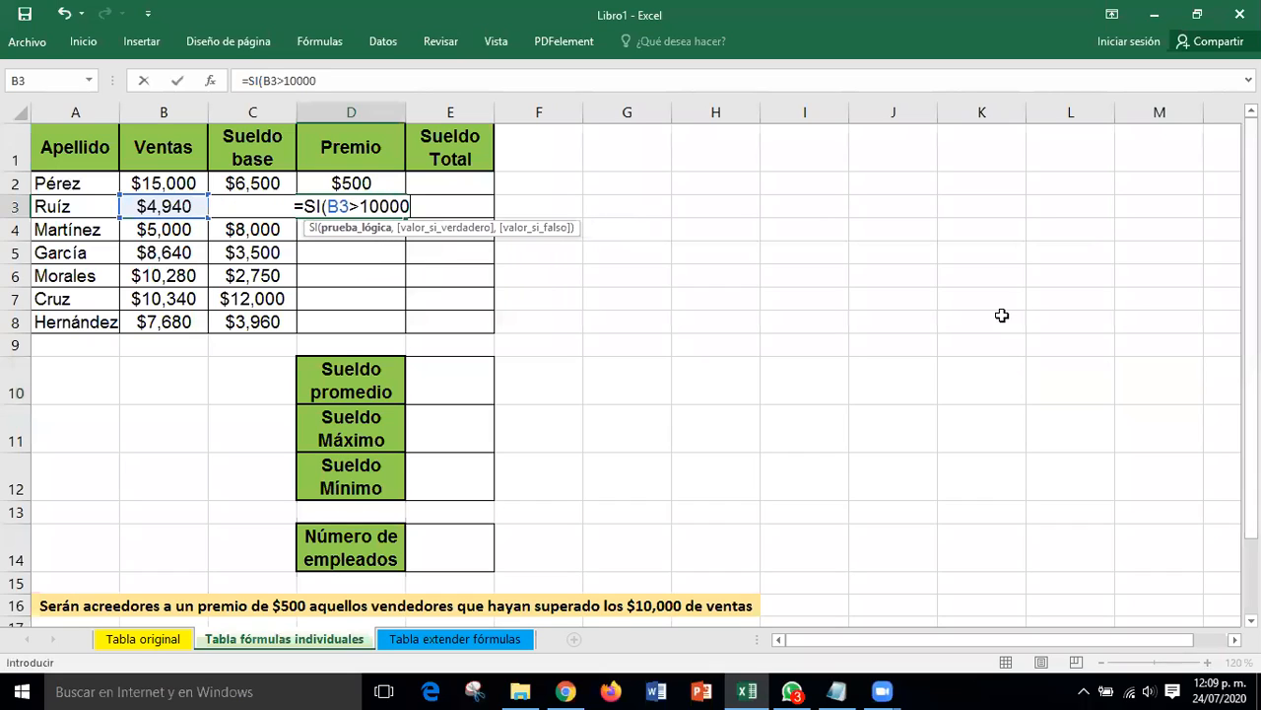
Complete the D3 formula with 500 if true and 0 if false, and commit it
{"action": "type", "text": ","}
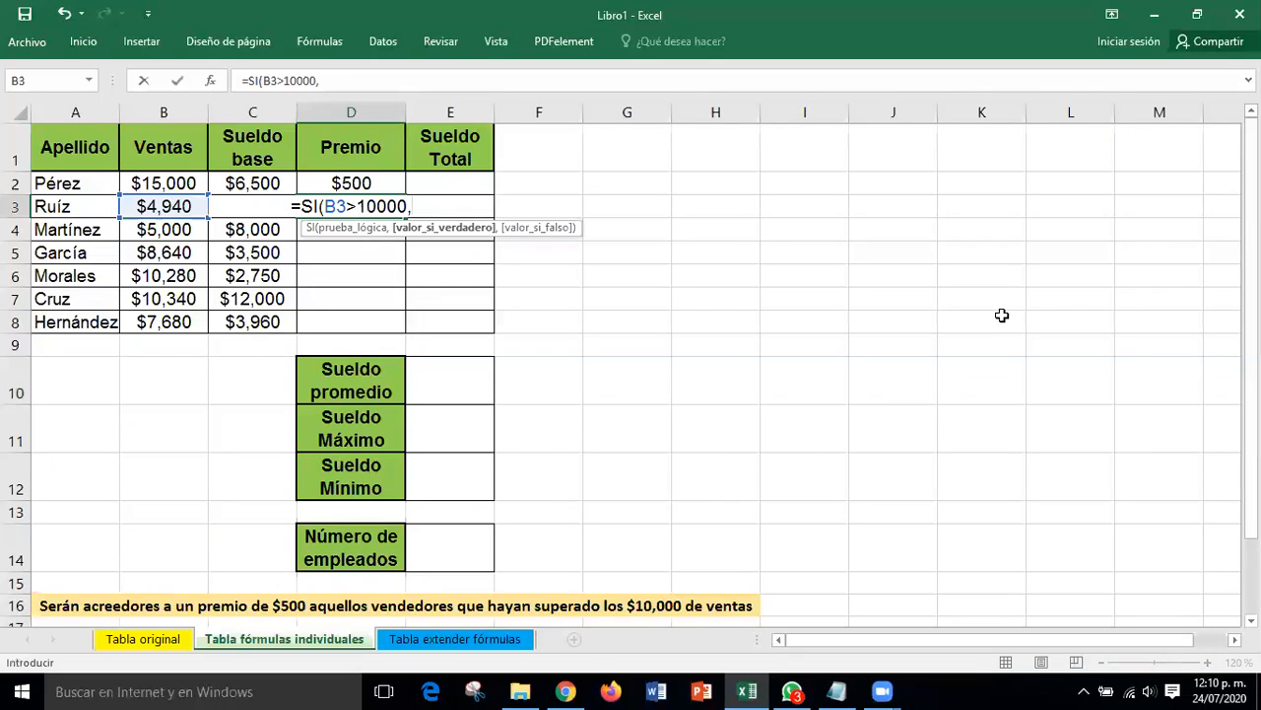
{"action": "type", "text": "500"}
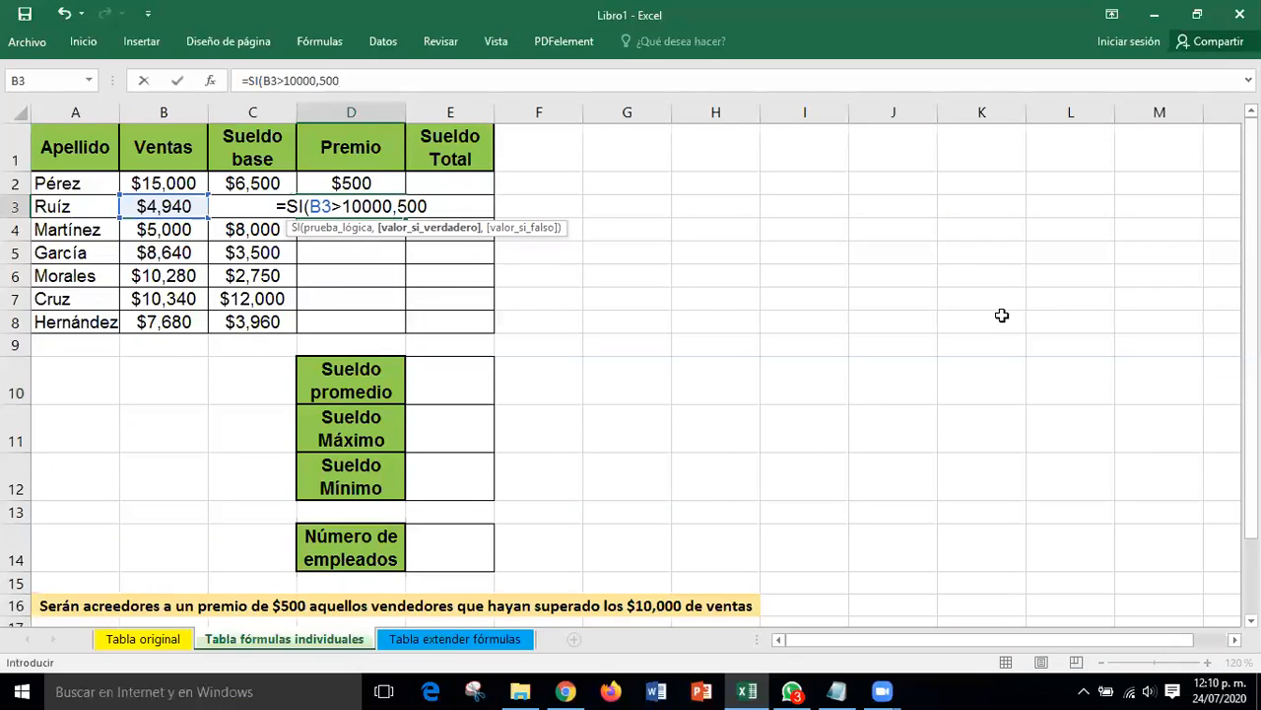
{"action": "type", "text": ","}
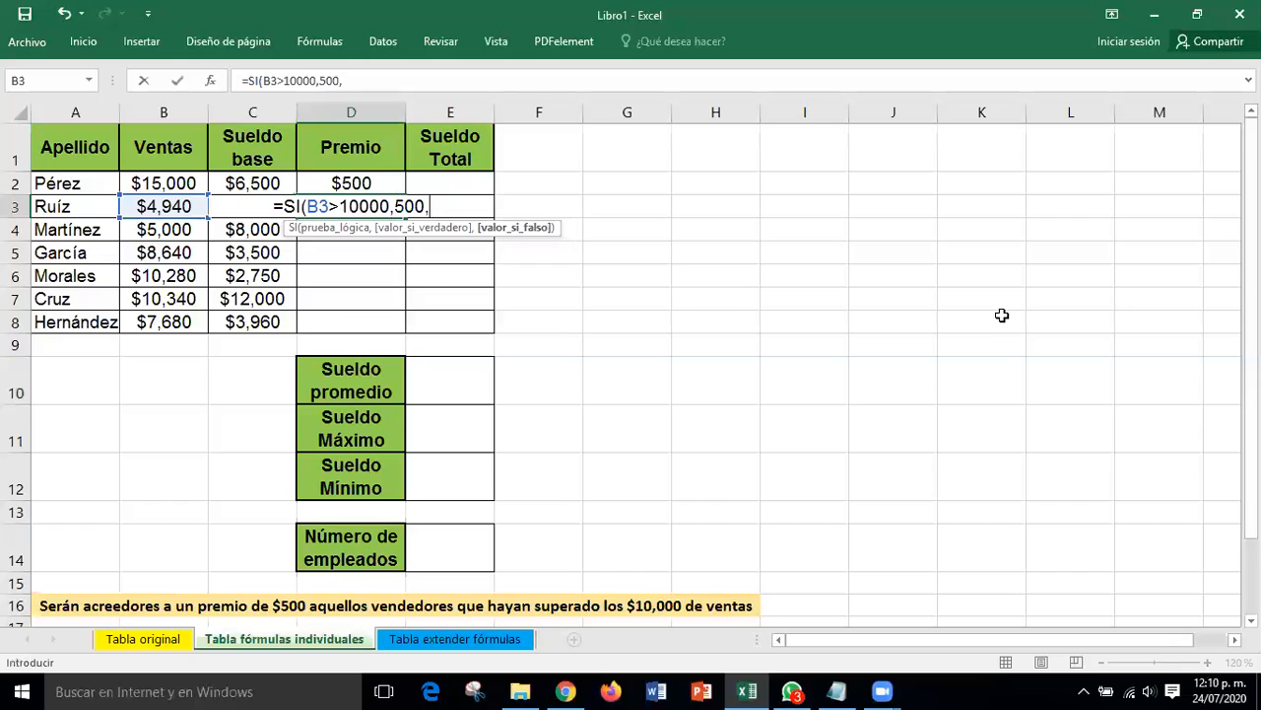
{"action": "type", "text": "0"}
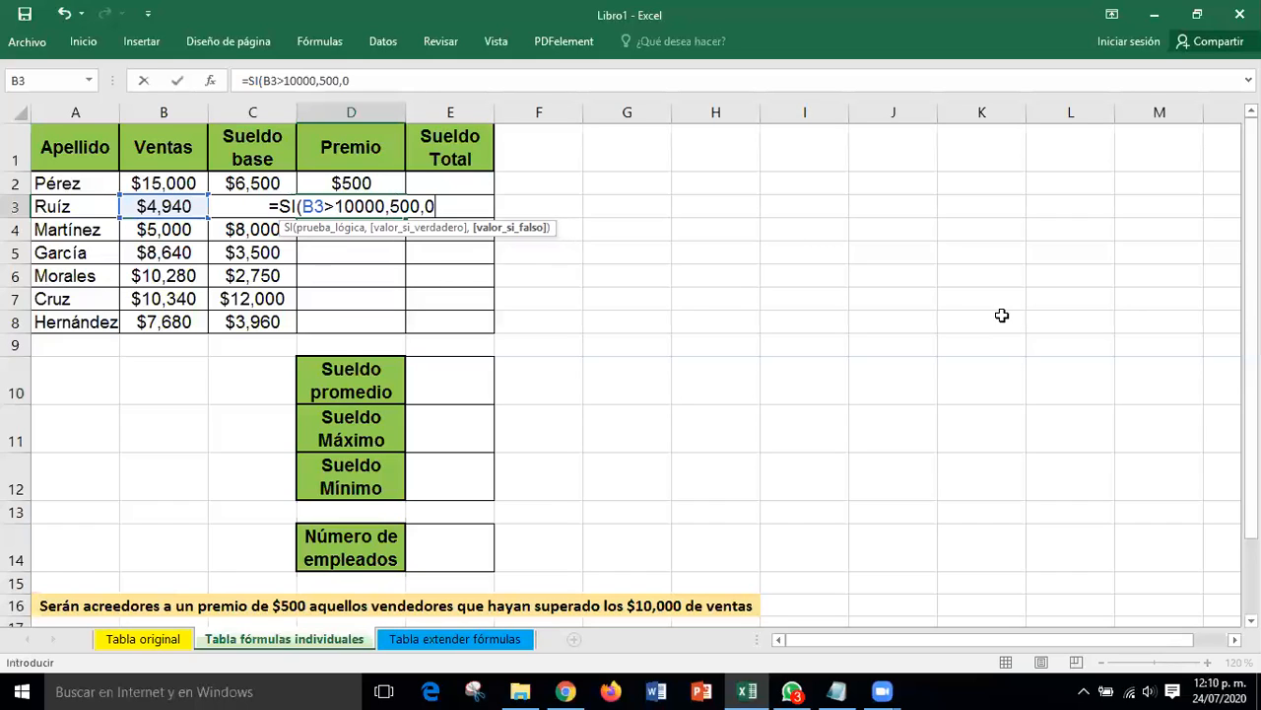
{"action": "type", "text": ")"}
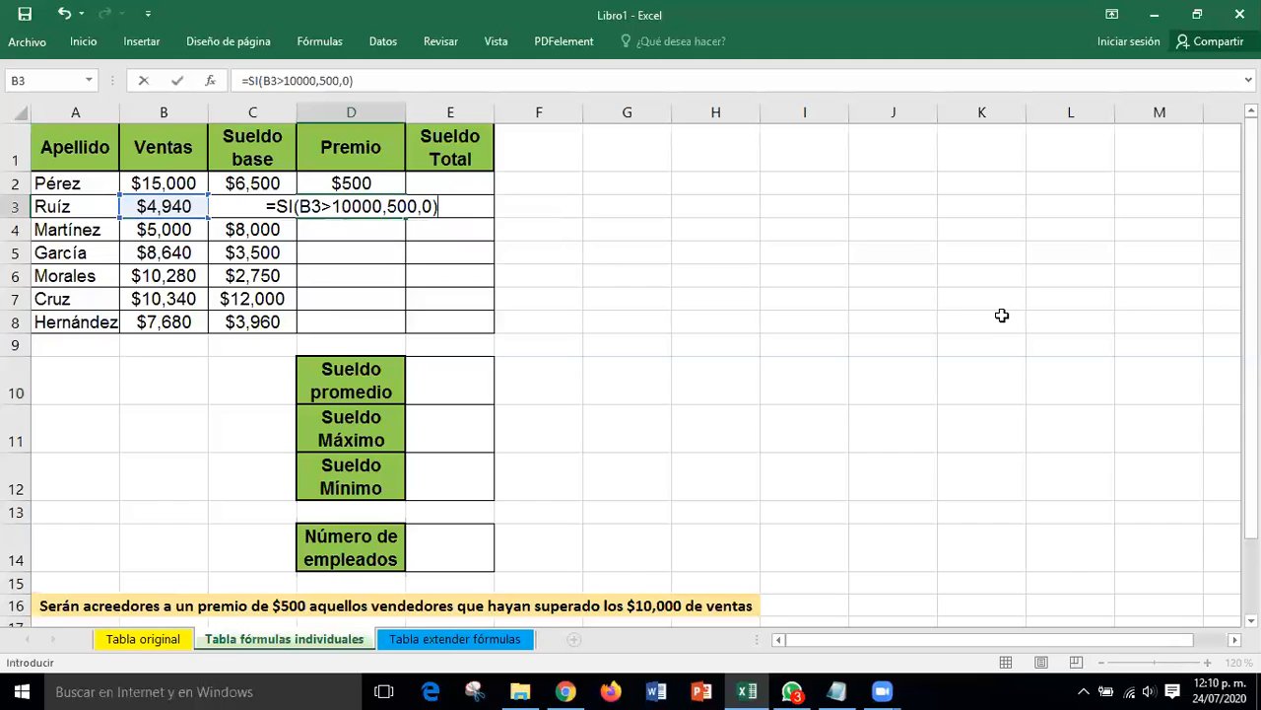
{"action": "key", "text": "Return"}
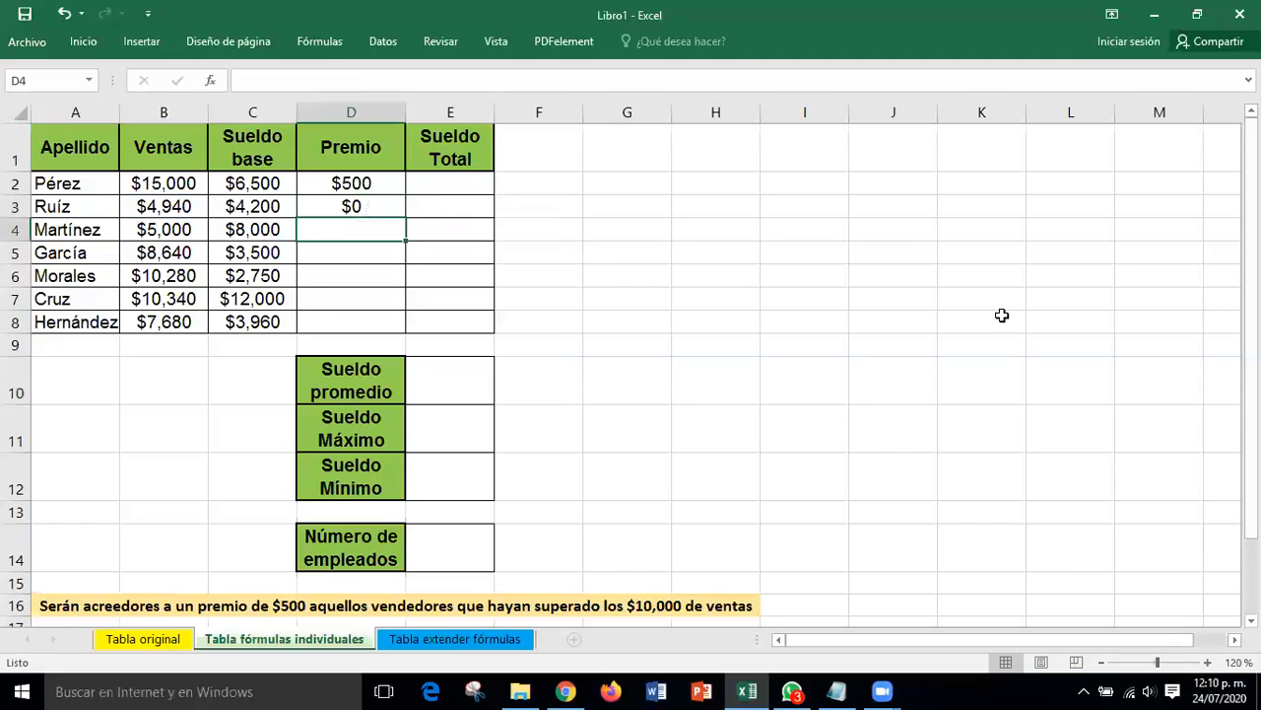
Enter the formula =SI(B4>10000,500,0) in Premio cell D4
{"action": "type", "text": "="}
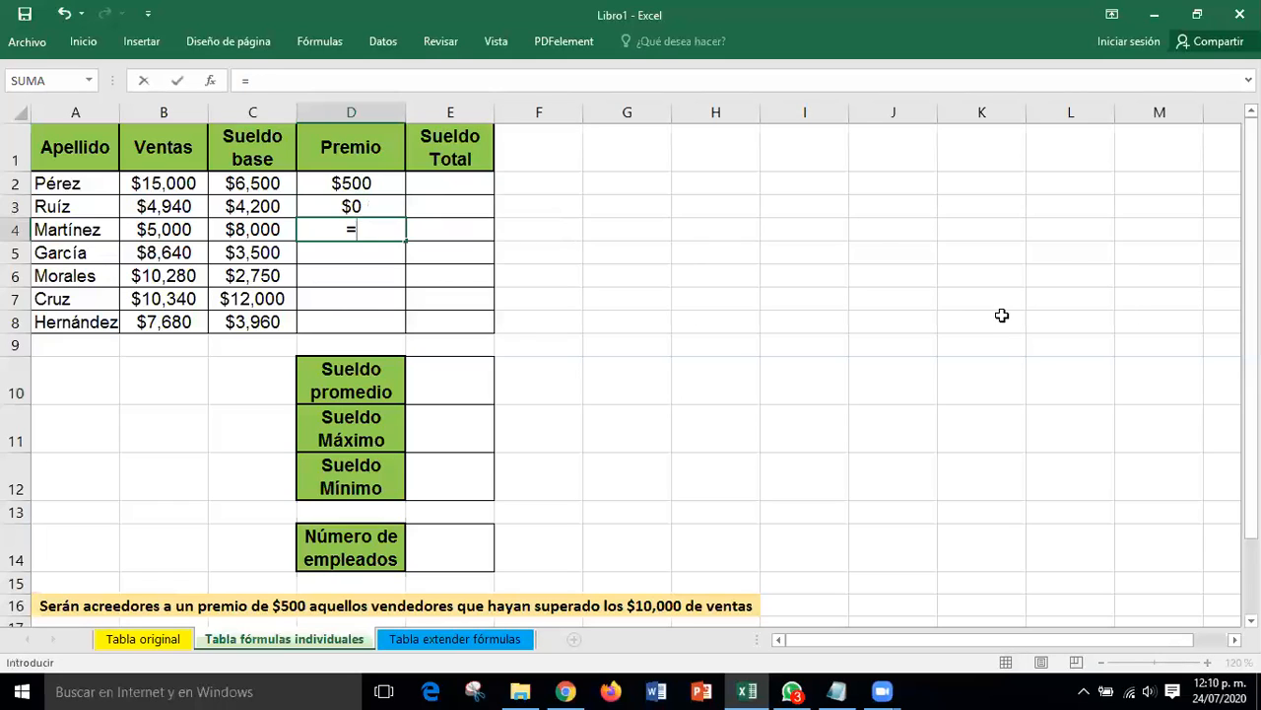
{"action": "type", "text": "SI("}
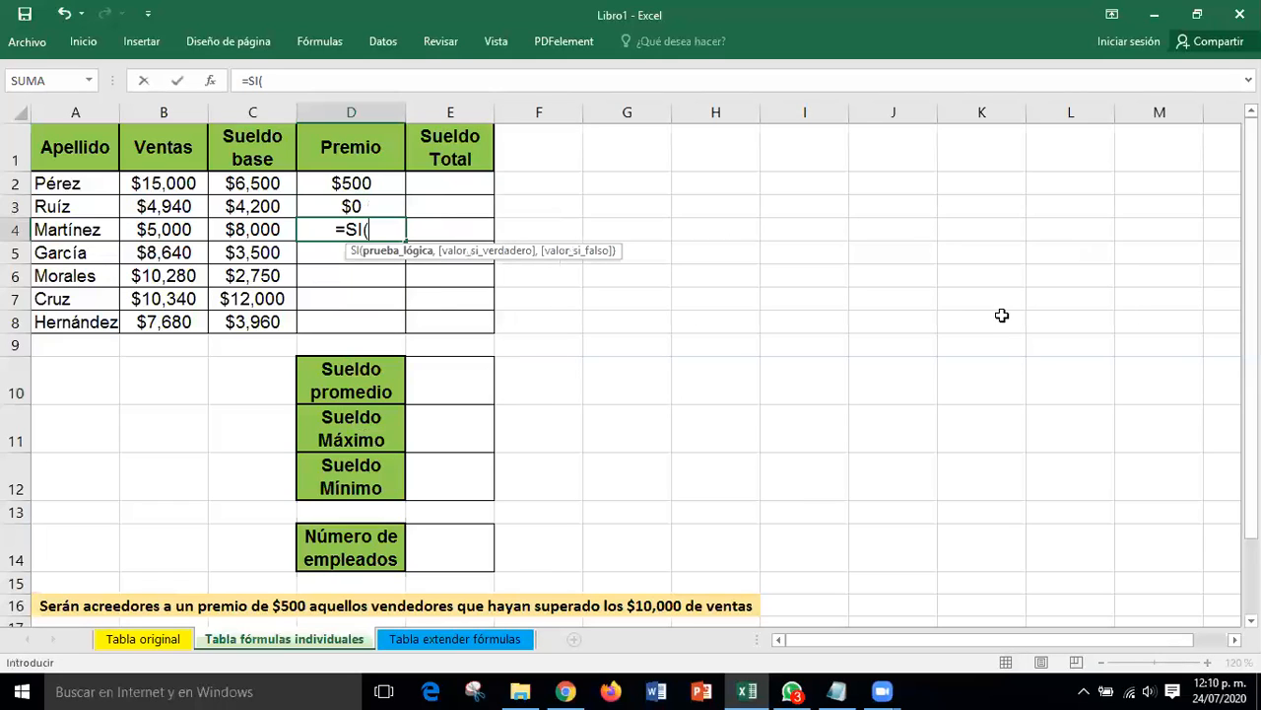
{"action": "left_click", "coordinate": [148, 232]}
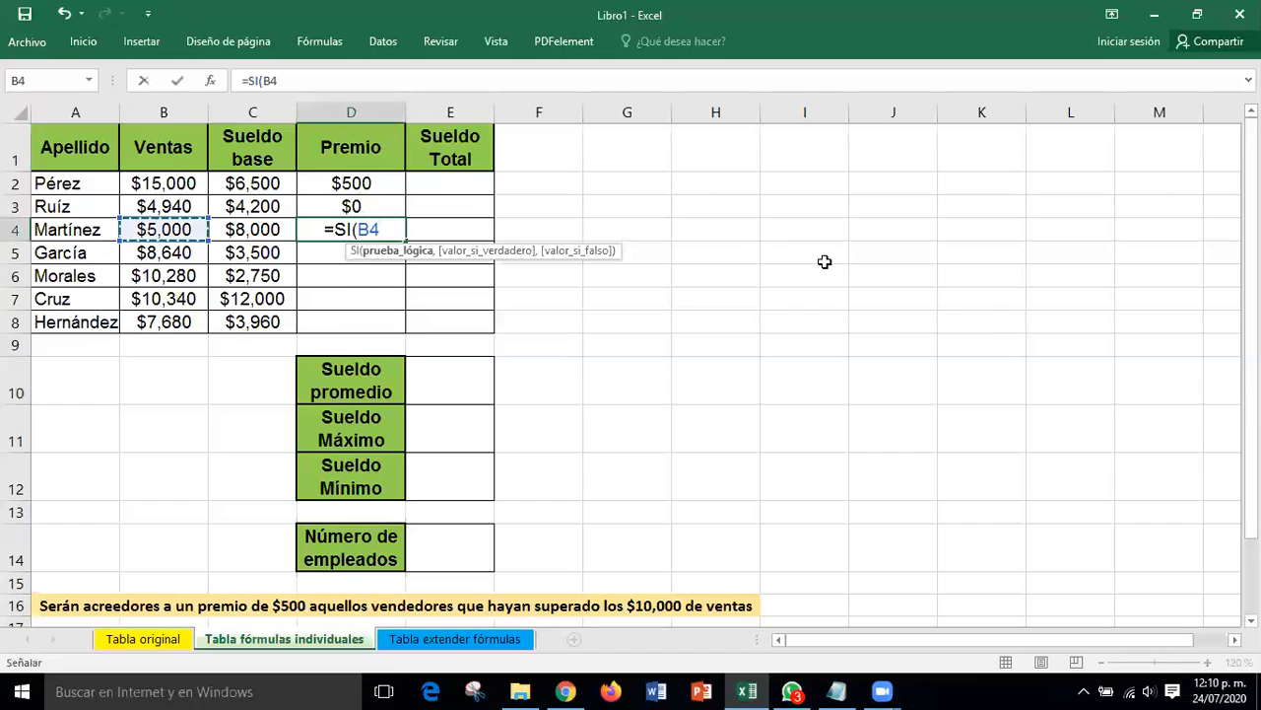
{"action": "type", "text": ">"}
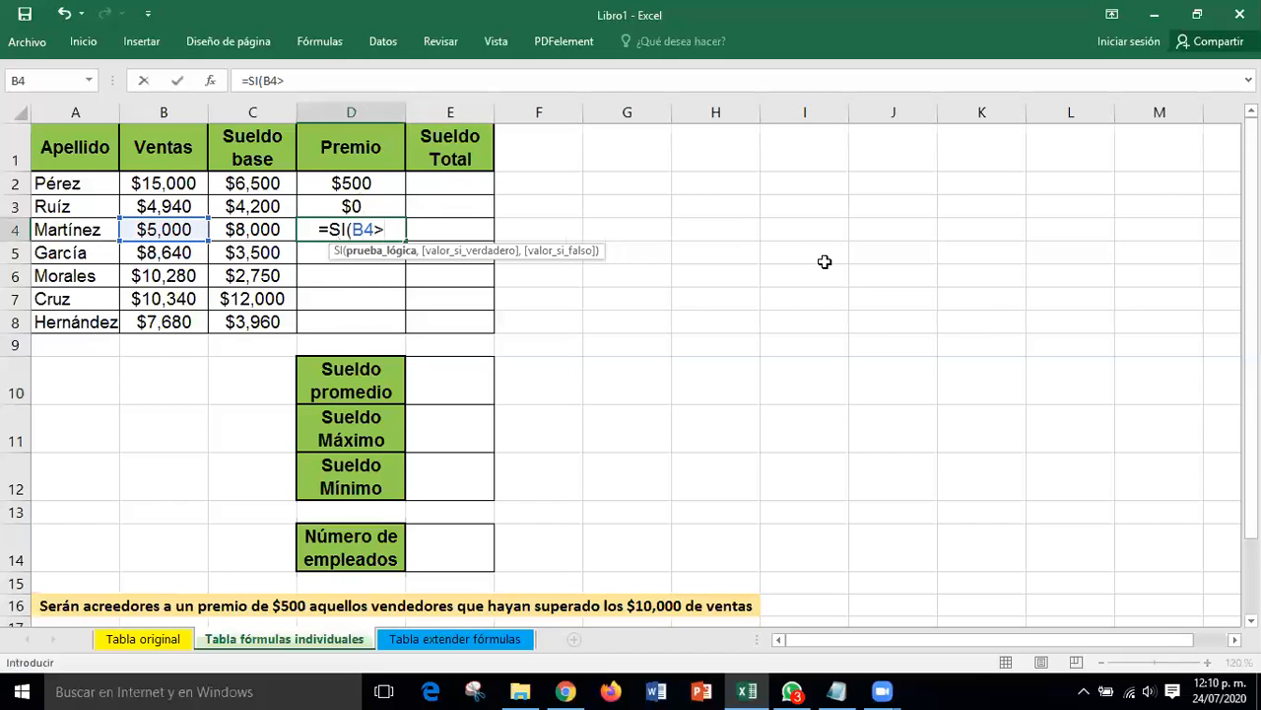
{"action": "type", "text": "1000"}
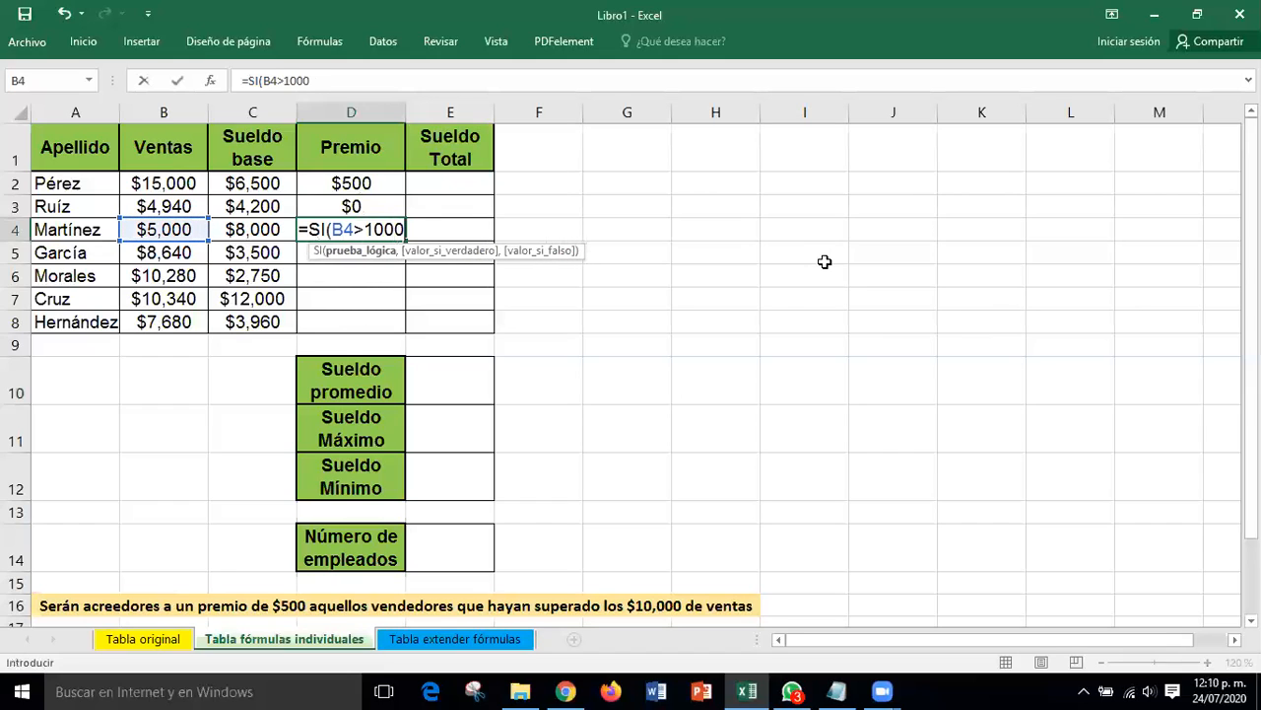
{"action": "type", "text": "0,"}
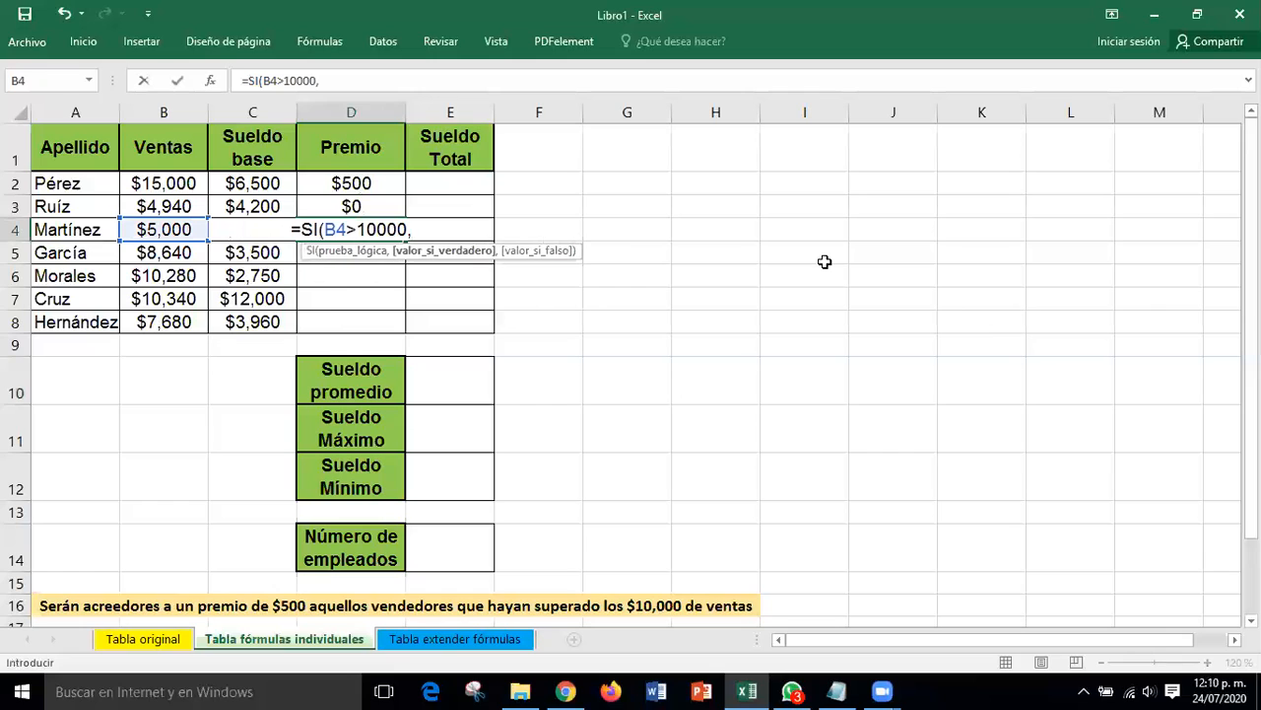
{"action": "type", "text": "500"}
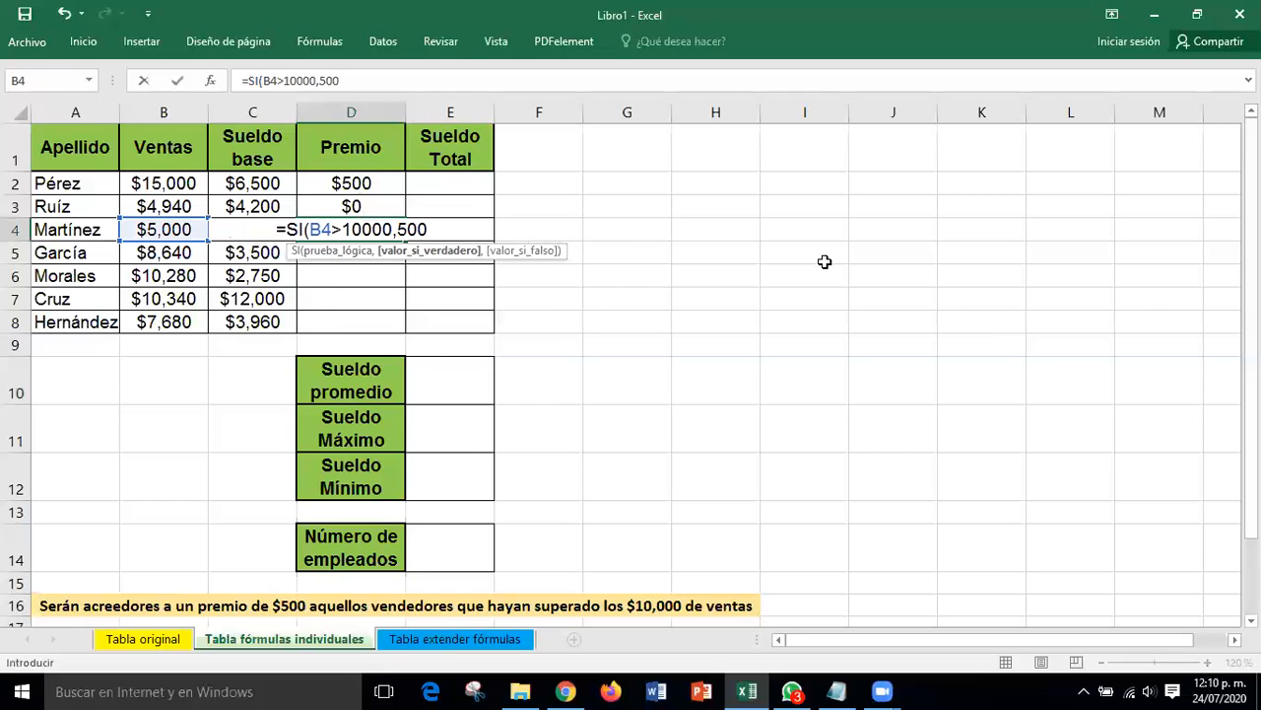
{"action": "type", "text": ",0="}
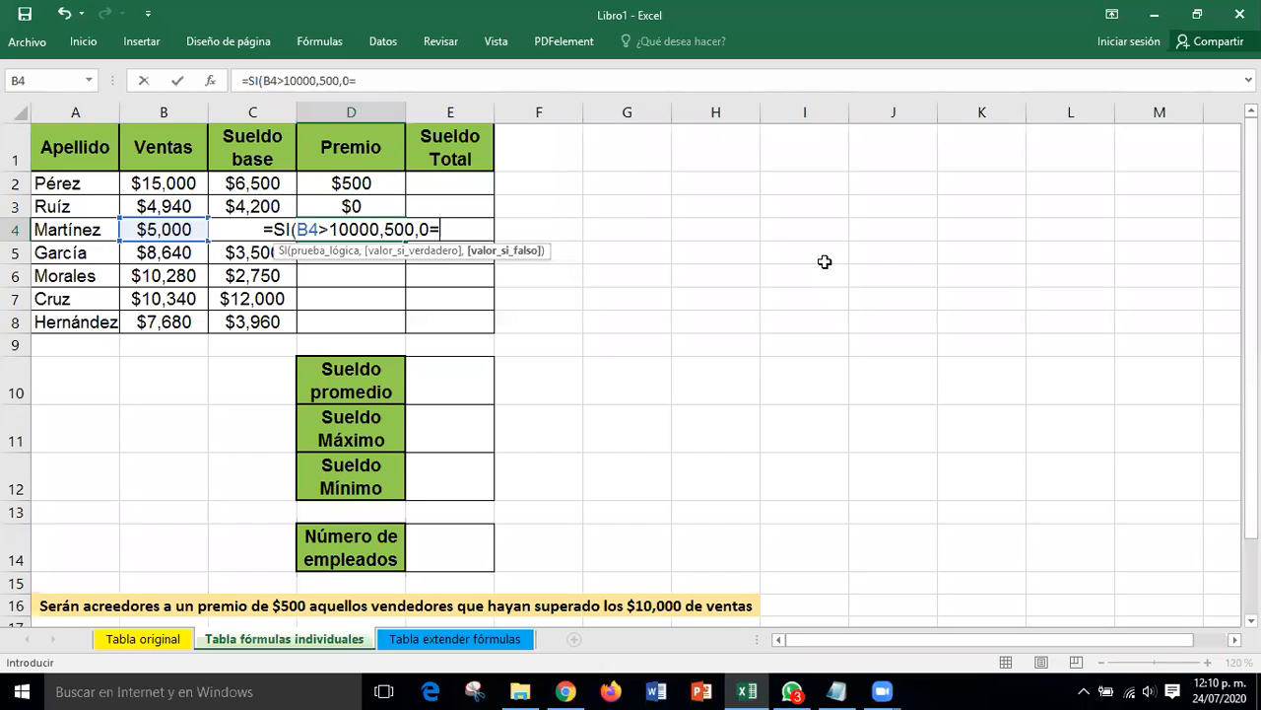
{"action": "key", "text": "BackSpace"}
{"action": "type", "text": ")"}
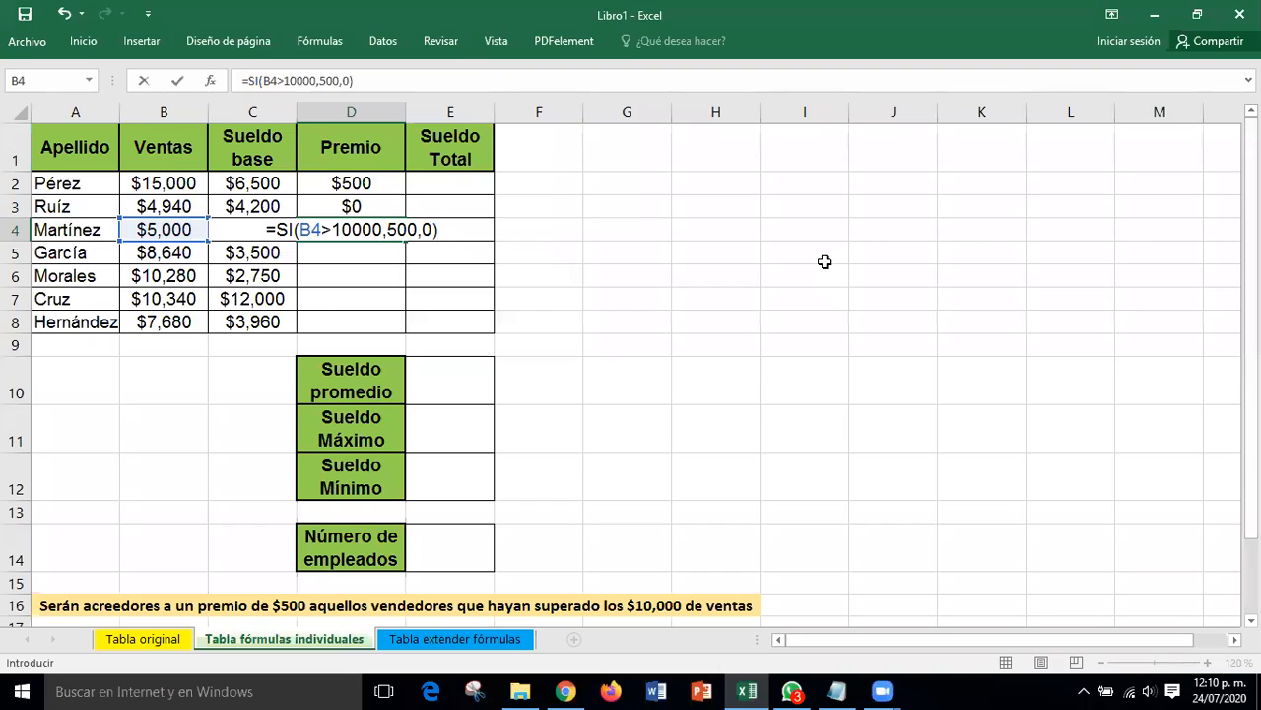
{"action": "key", "text": "Return"}
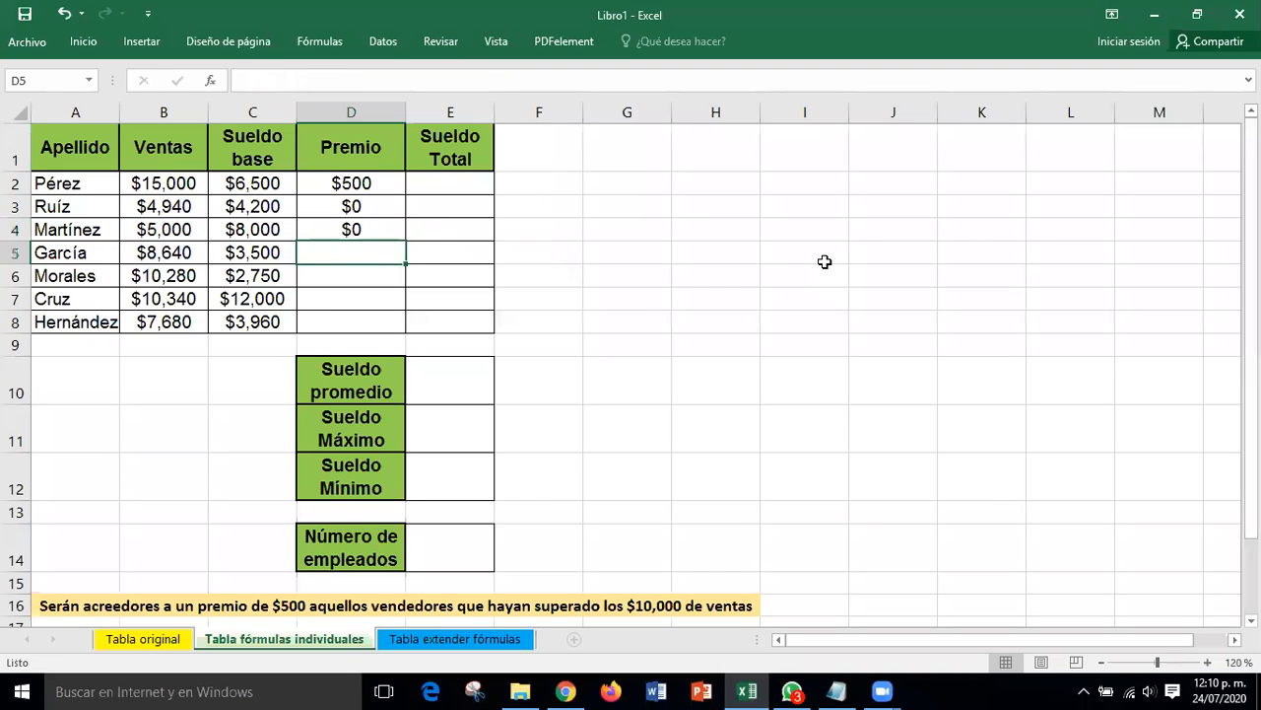
Enter the formula =SI(B5>10000,500,0) in Premio cell D5
{"action": "type", "text": "=SI"}
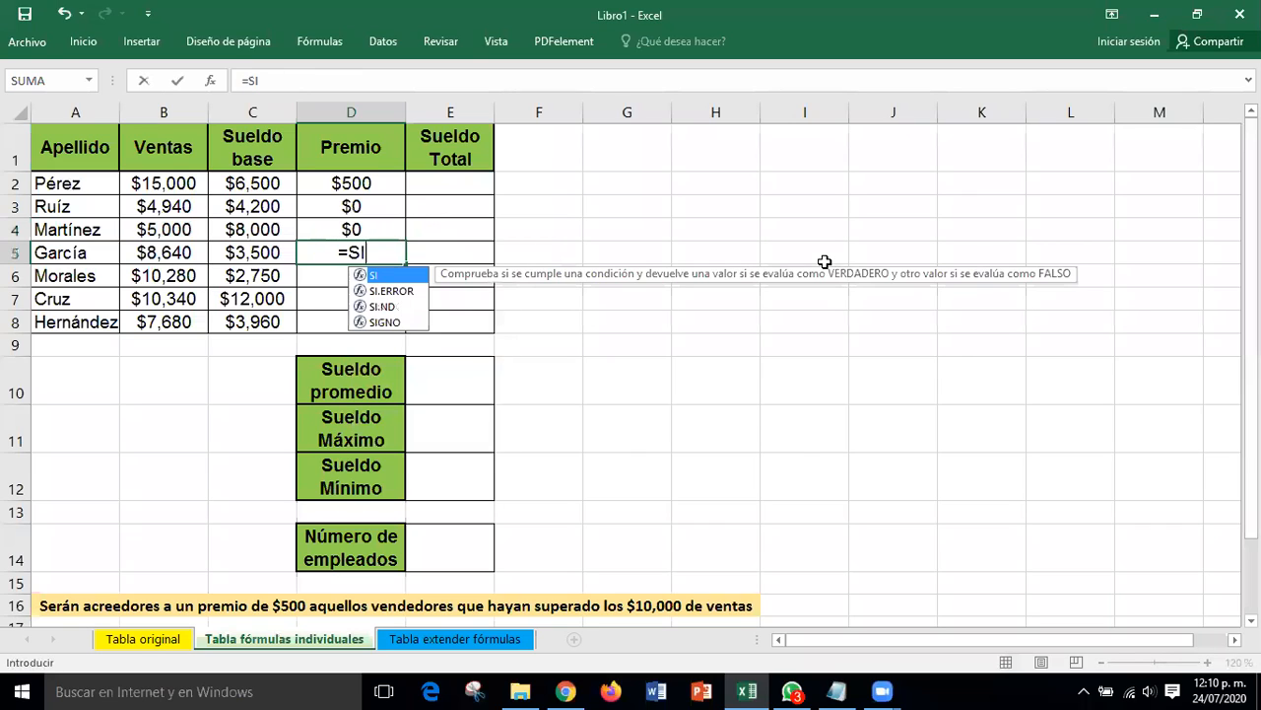
{"action": "type", "text": "("}
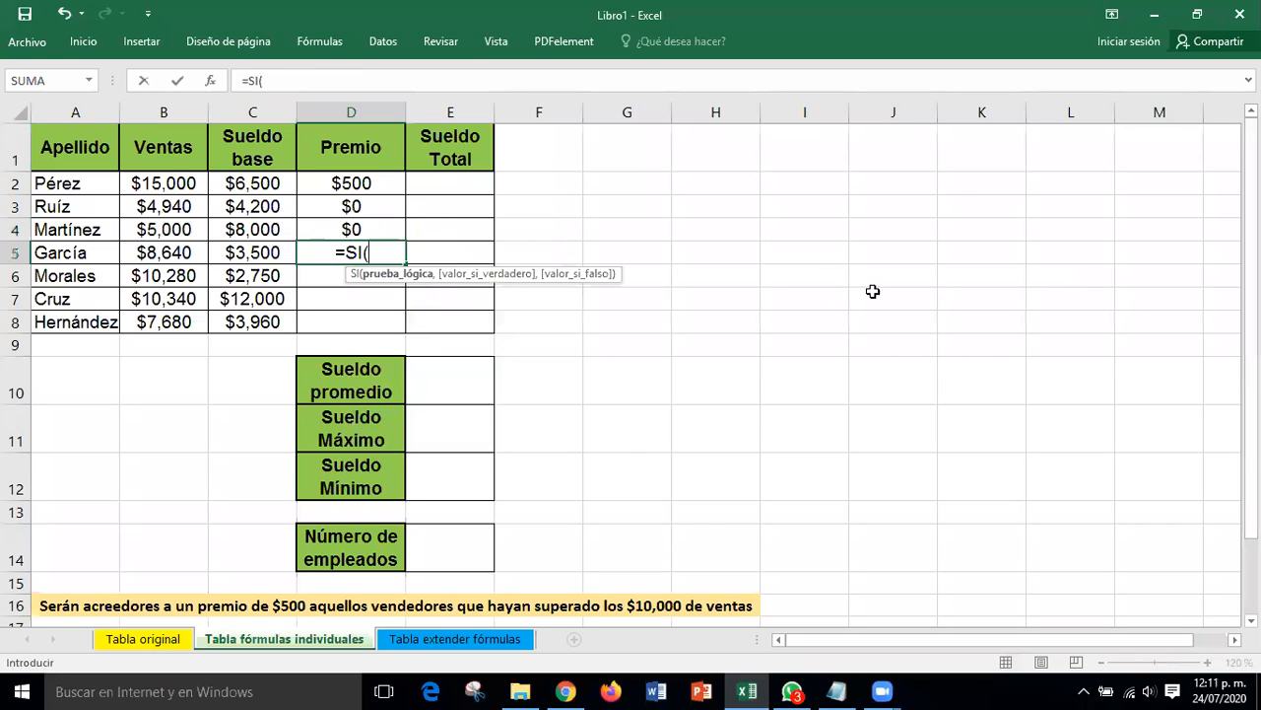
{"action": "left_click", "coordinate": [145, 253]}
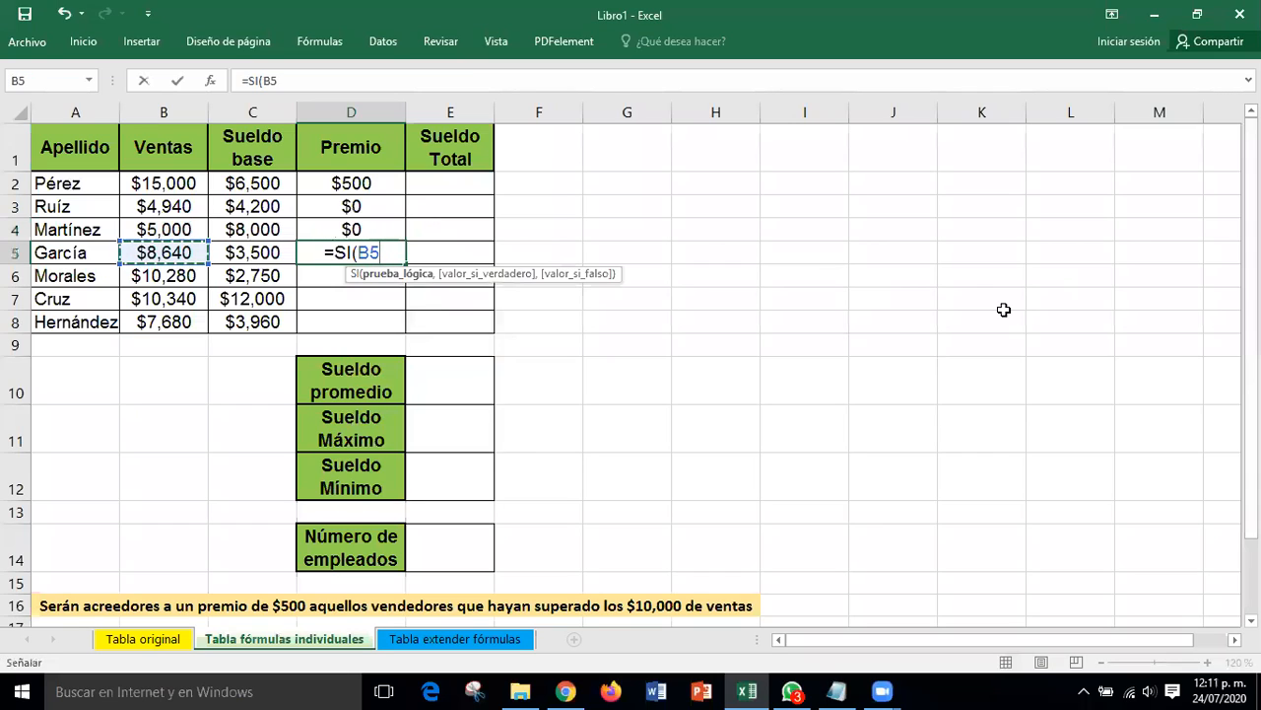
{"action": "type", "text": ">10000,"}
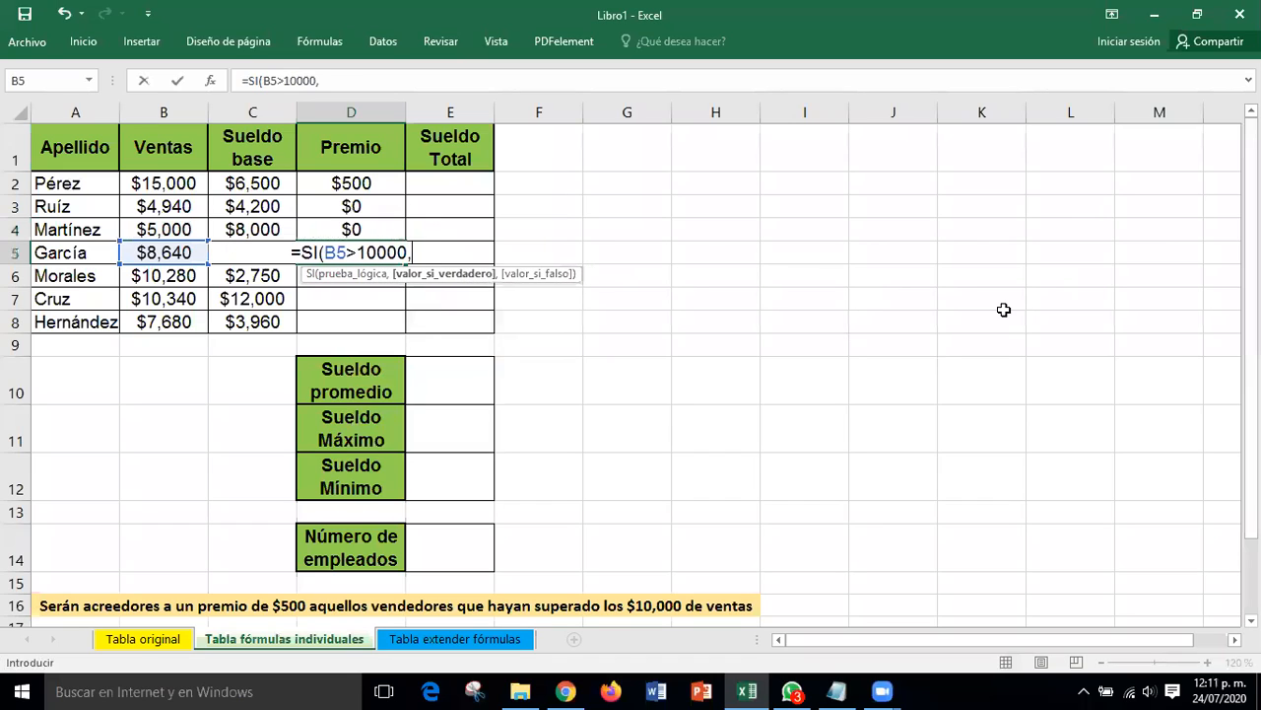
{"action": "type", "text": "500,"}
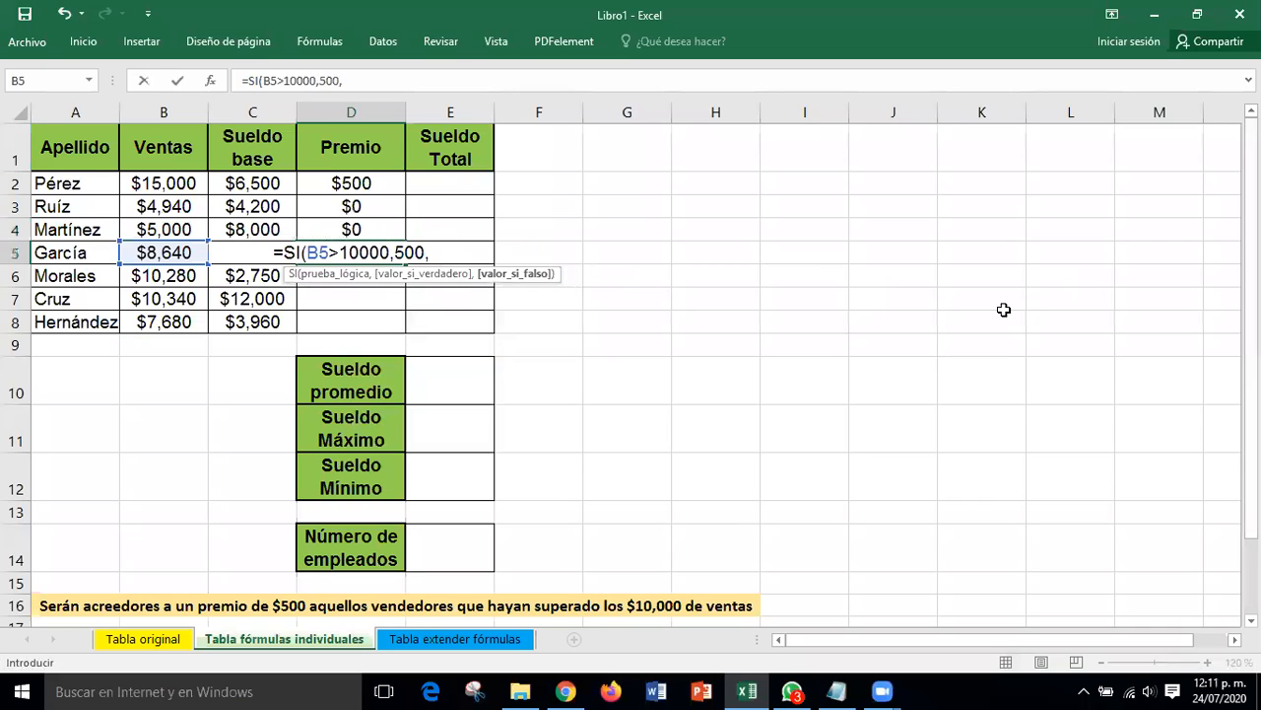
{"action": "type", "text": "0"}
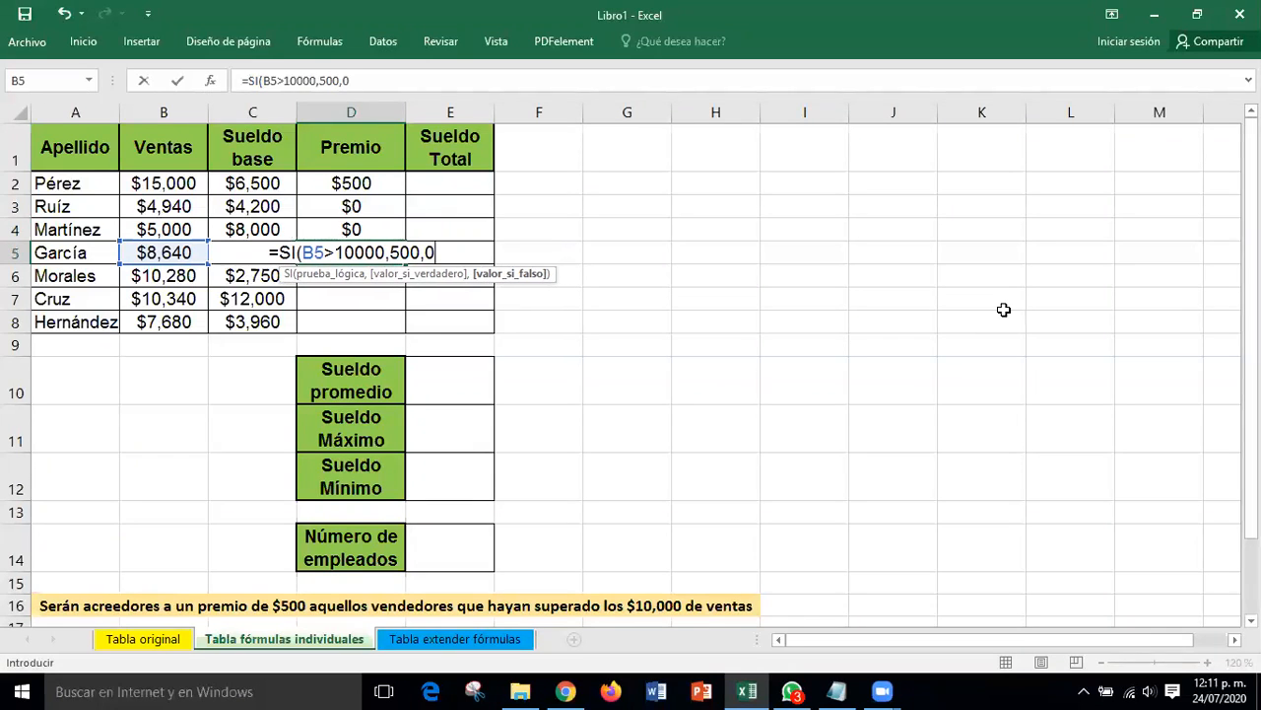
{"action": "type", "text": ")"}
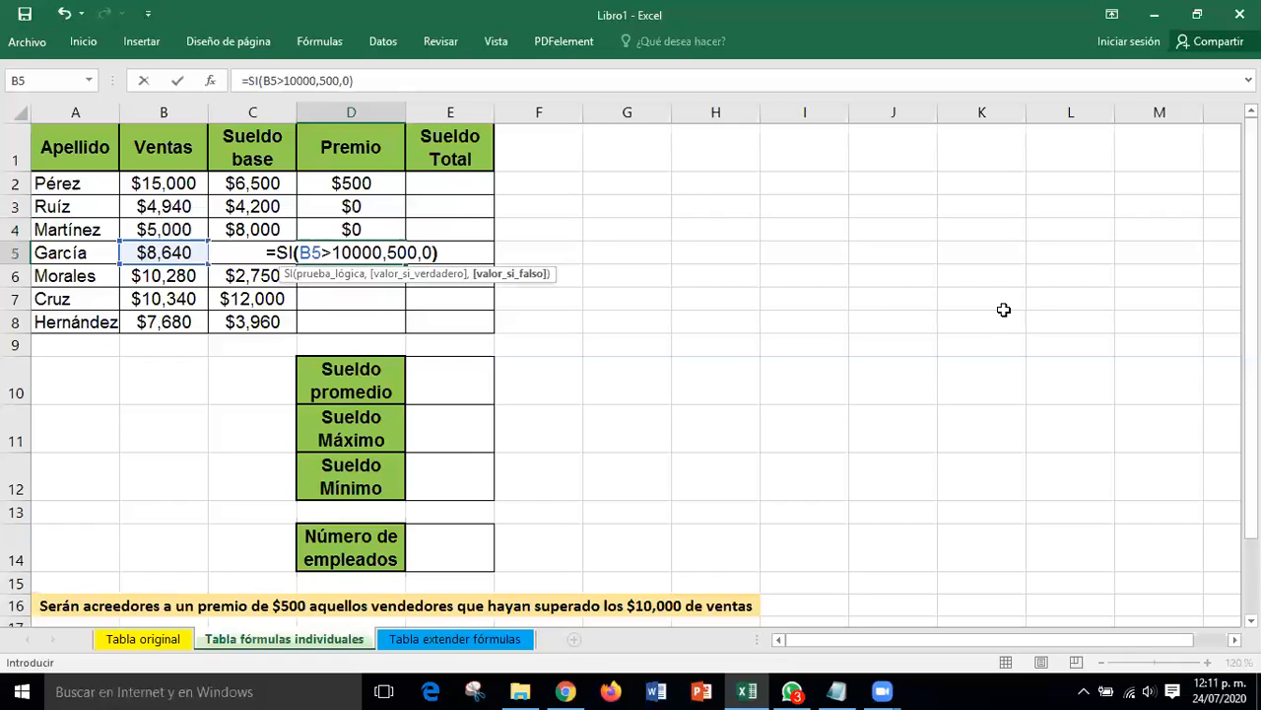
{"action": "key", "text": "Return"}
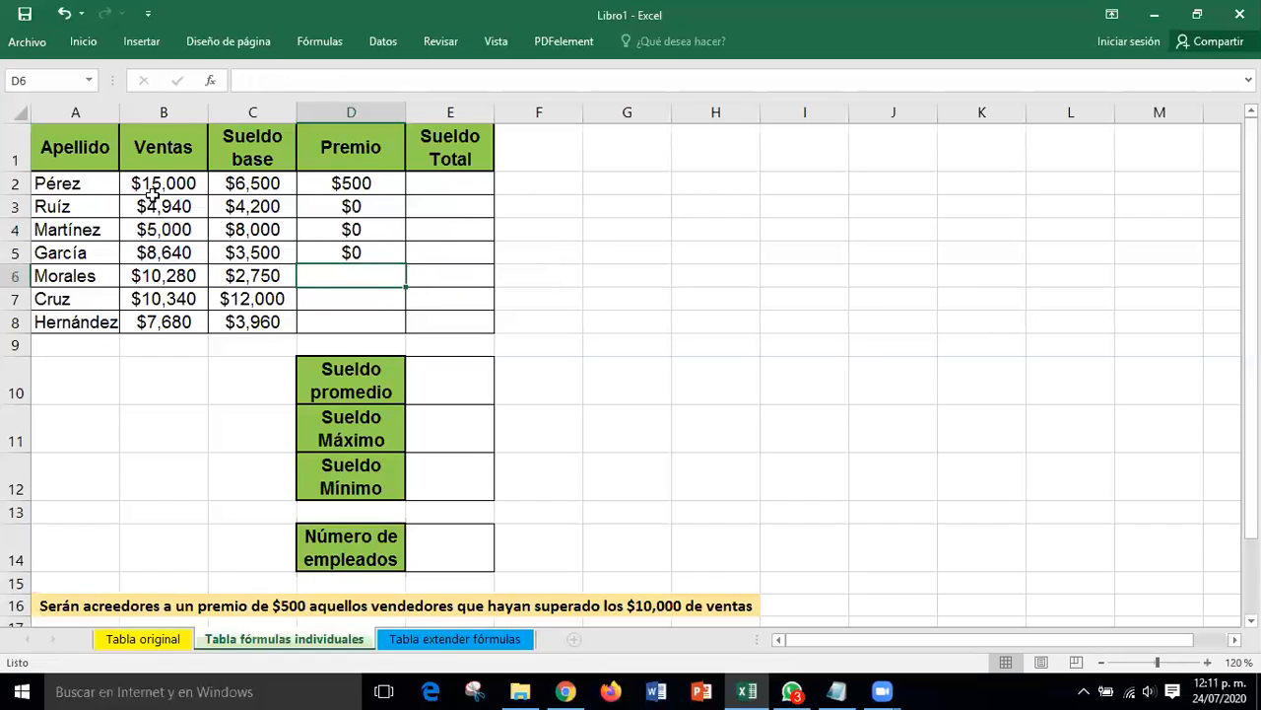
Review the sales value in B5 and outline the sales in B6:B7 with a red rectangle
{"action": "left_click", "coordinate": [164, 252]}
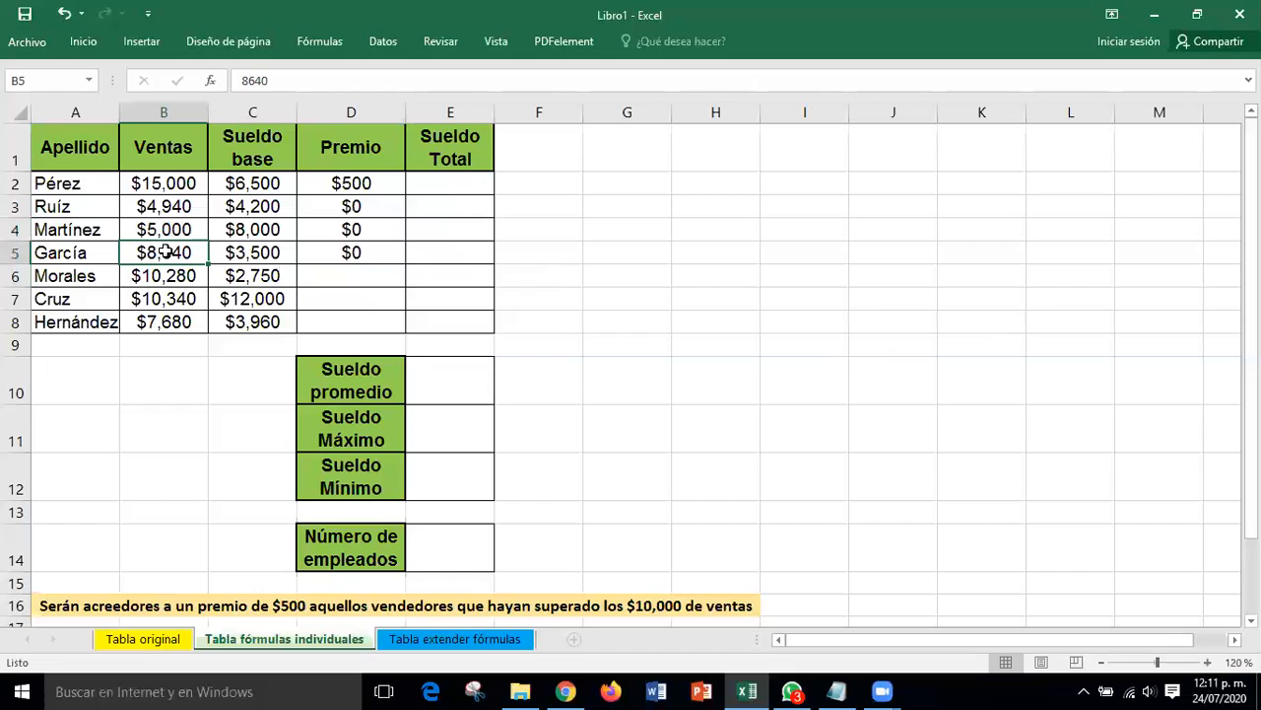
{"action": "left_click", "coordinate": [364, 281]}
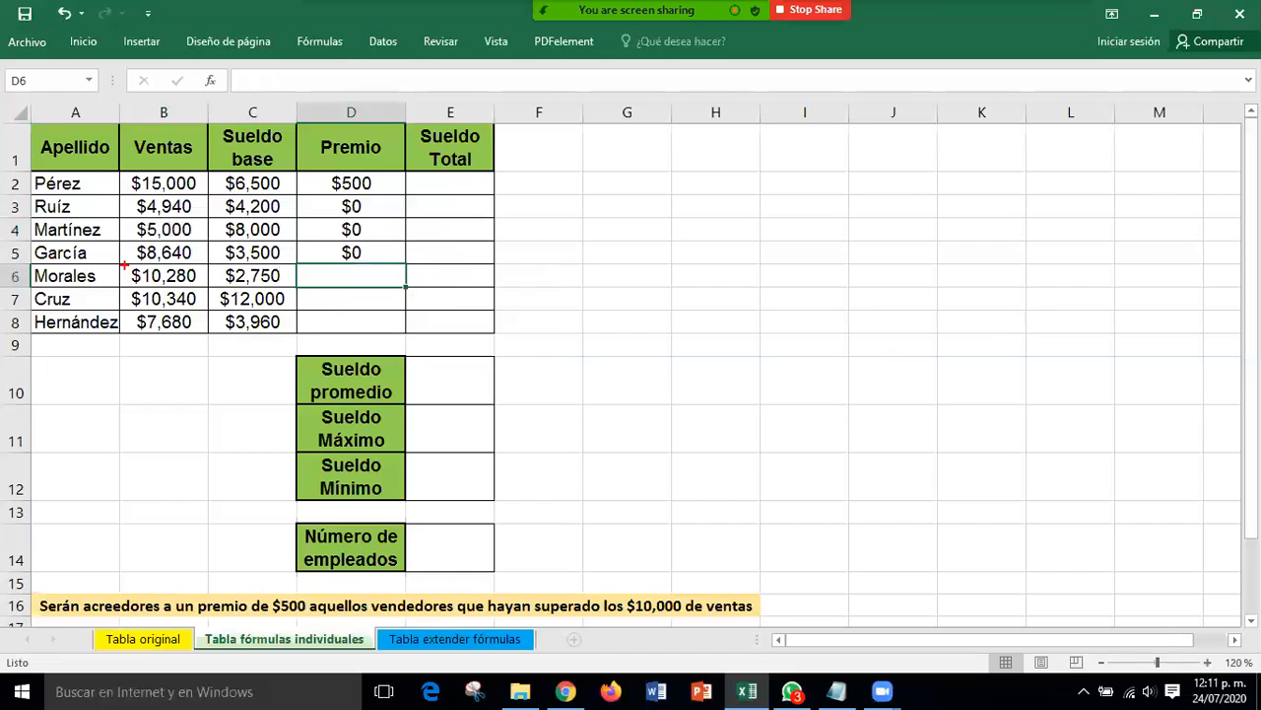
{"action": "mouse_move", "coordinate": [118, 262]}
{"action": "left_mouse_down"}
{"action": "mouse_move", "coordinate": [162, 312]}
{"action": "mouse_move", "coordinate": [209, 312]}
{"action": "left_mouse_up"}
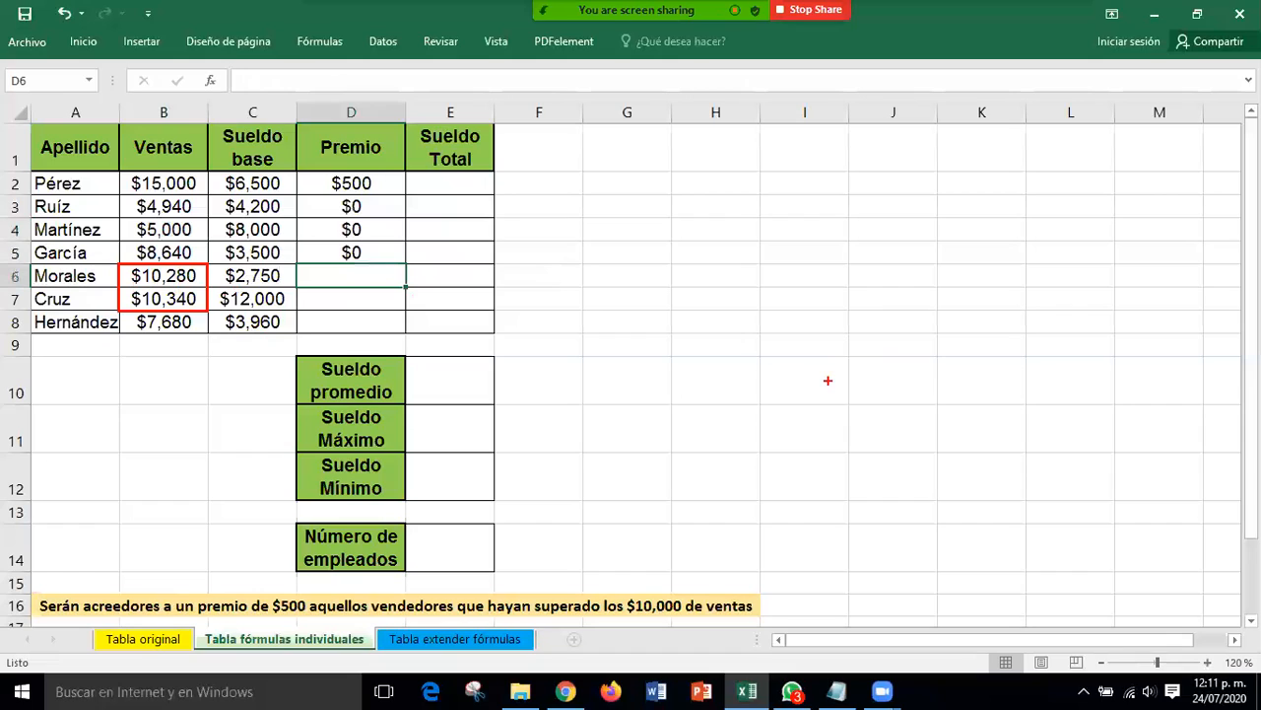
Enter the formula =SI(B6>10000,500,0) in Premio cell D6
{"action": "left_click", "coordinate": [378, 299]}
{"action": "left_click", "coordinate": [357, 276]}
{"action": "type", "text": "="}
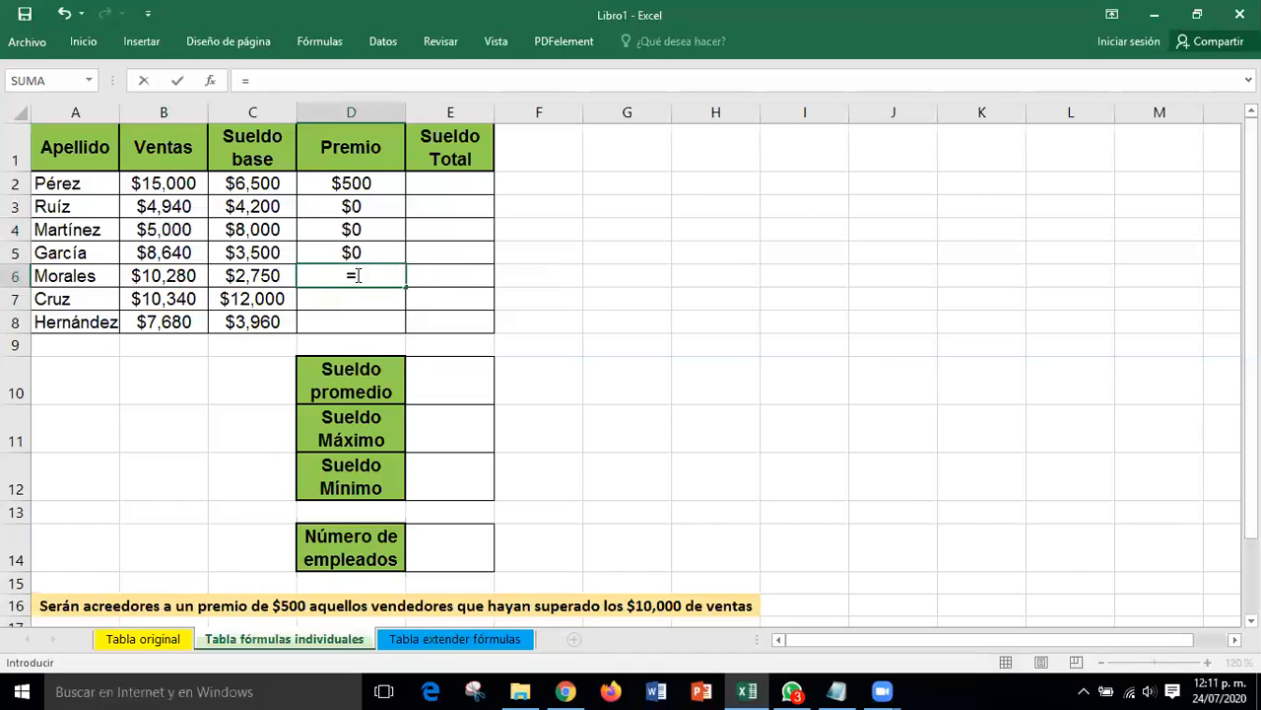
{"action": "type", "text": "SI"}
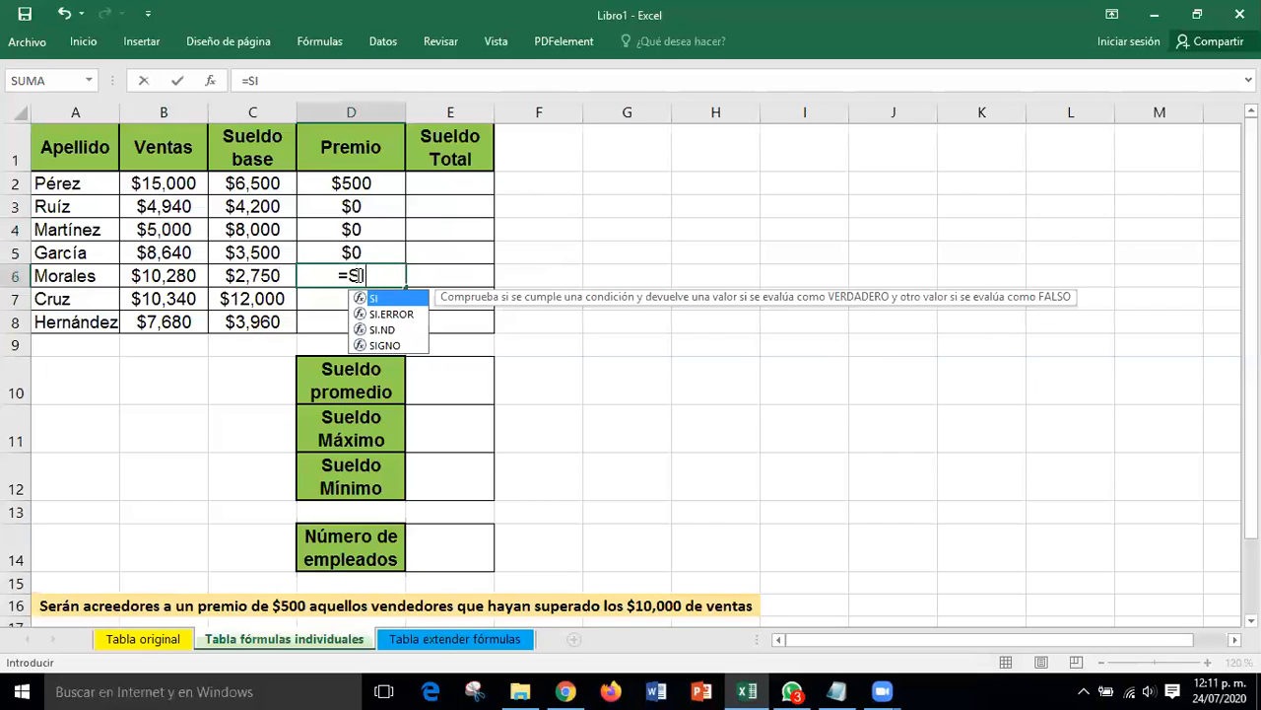
{"action": "type", "text": "("}
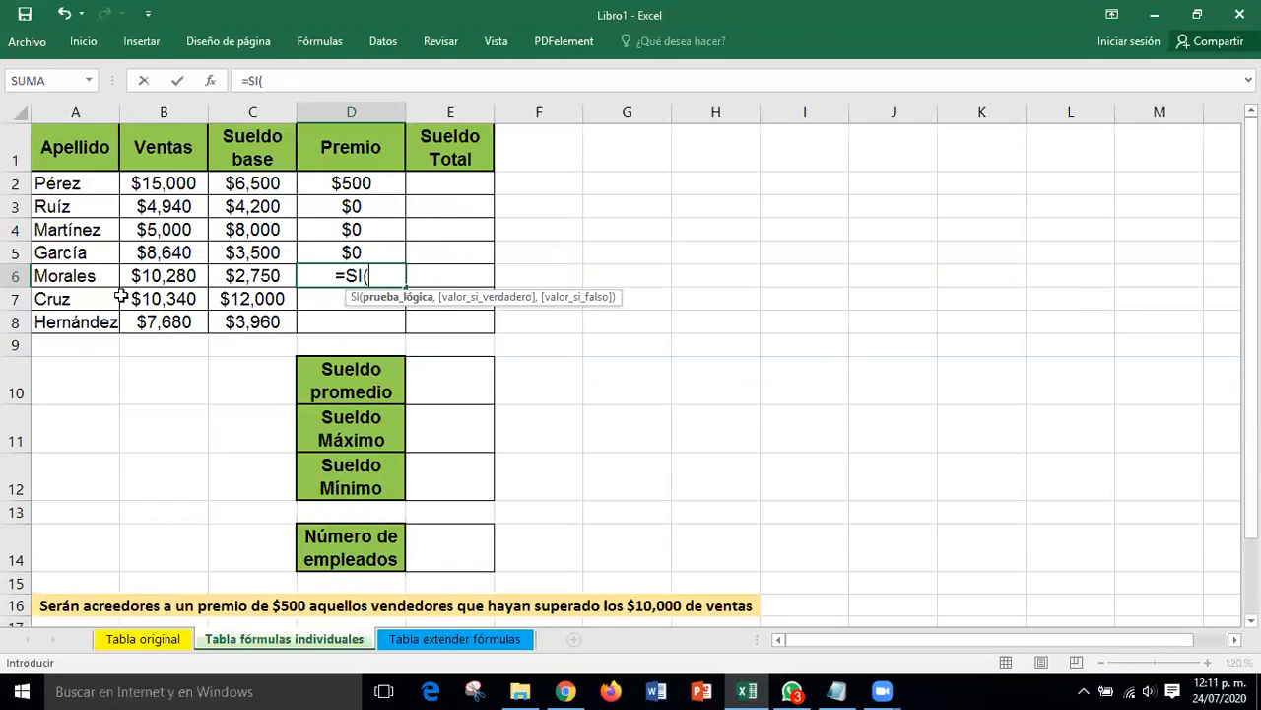
{"action": "left_click", "coordinate": [154, 276]}
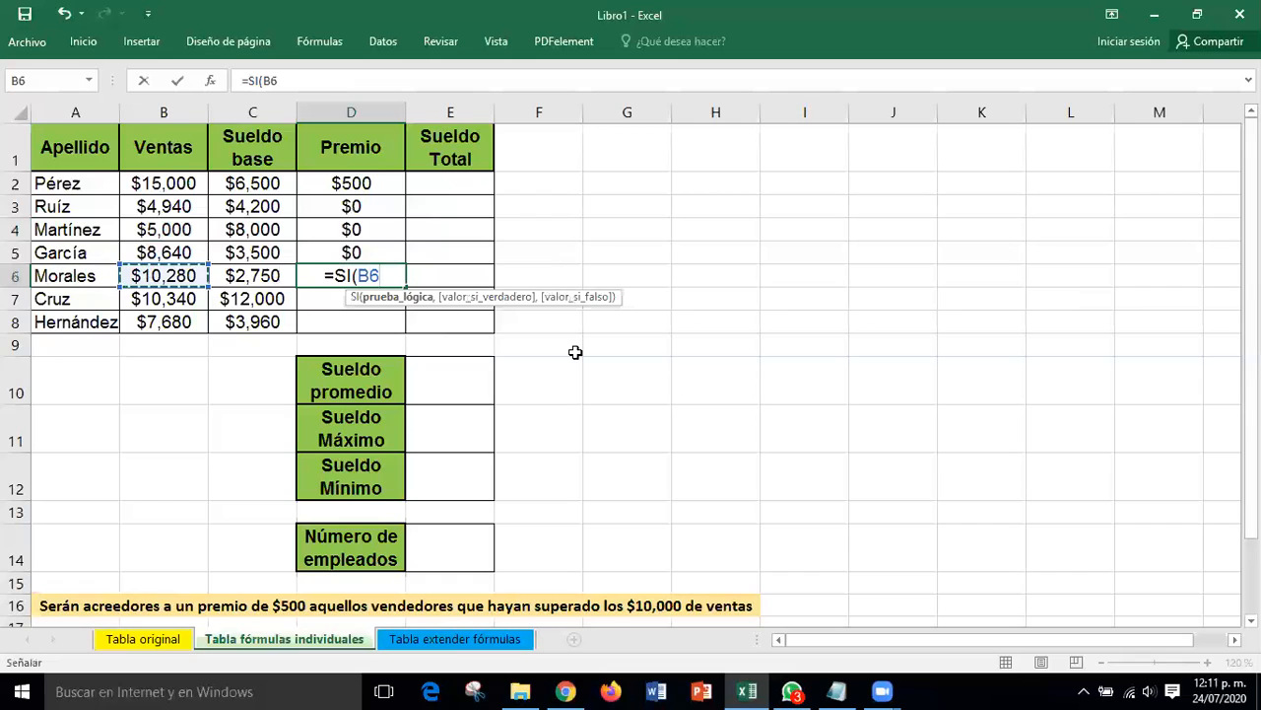
{"action": "type", "text": ">100"}
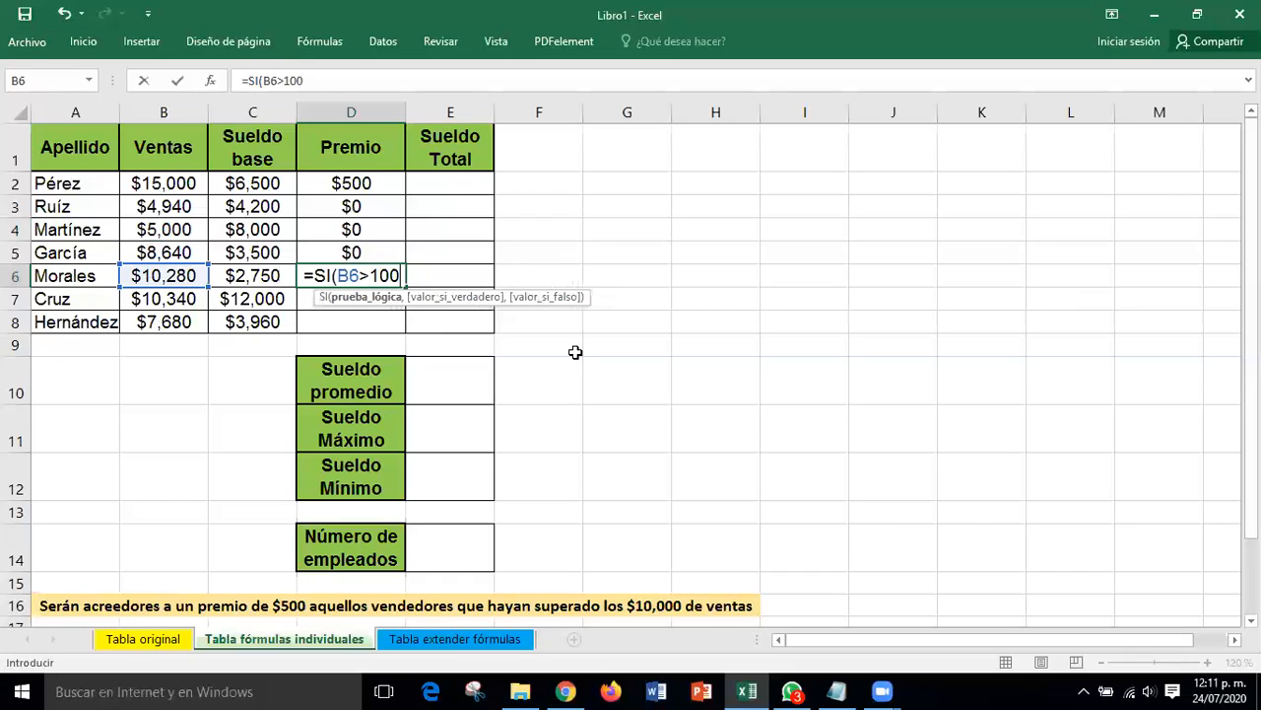
{"action": "type", "text": "00,"}
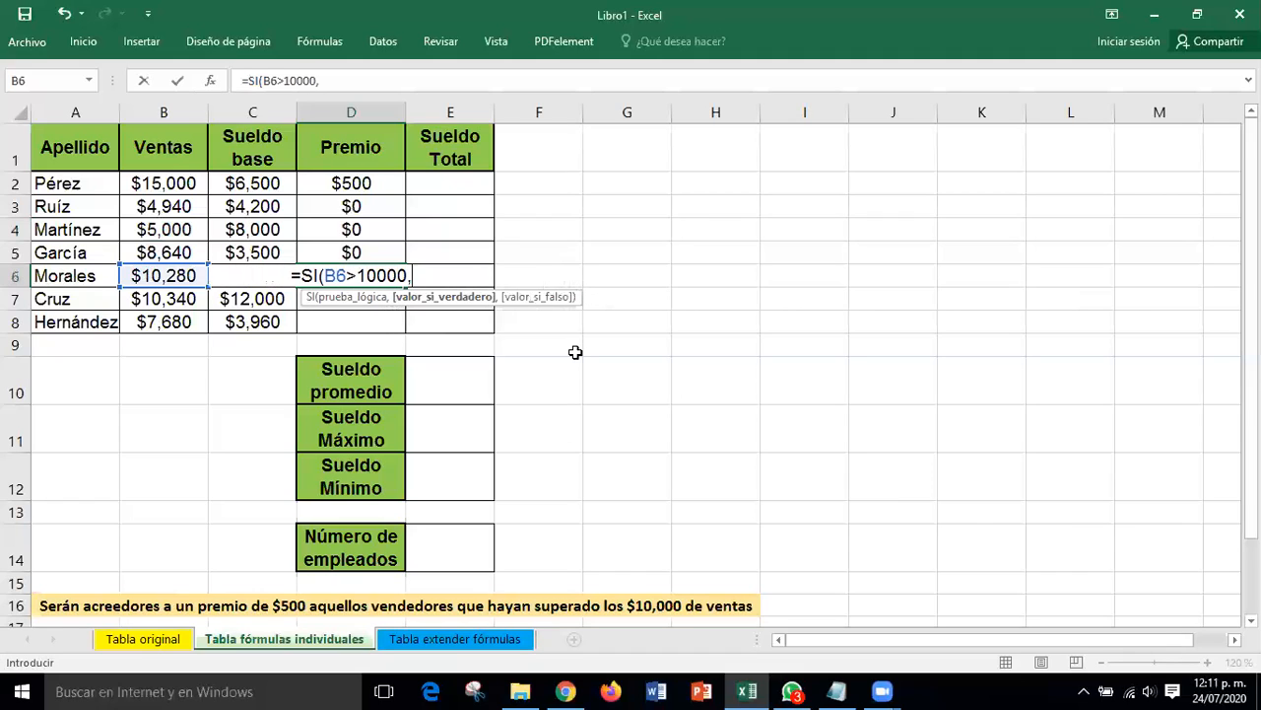
{"action": "type", "text": "500,"}
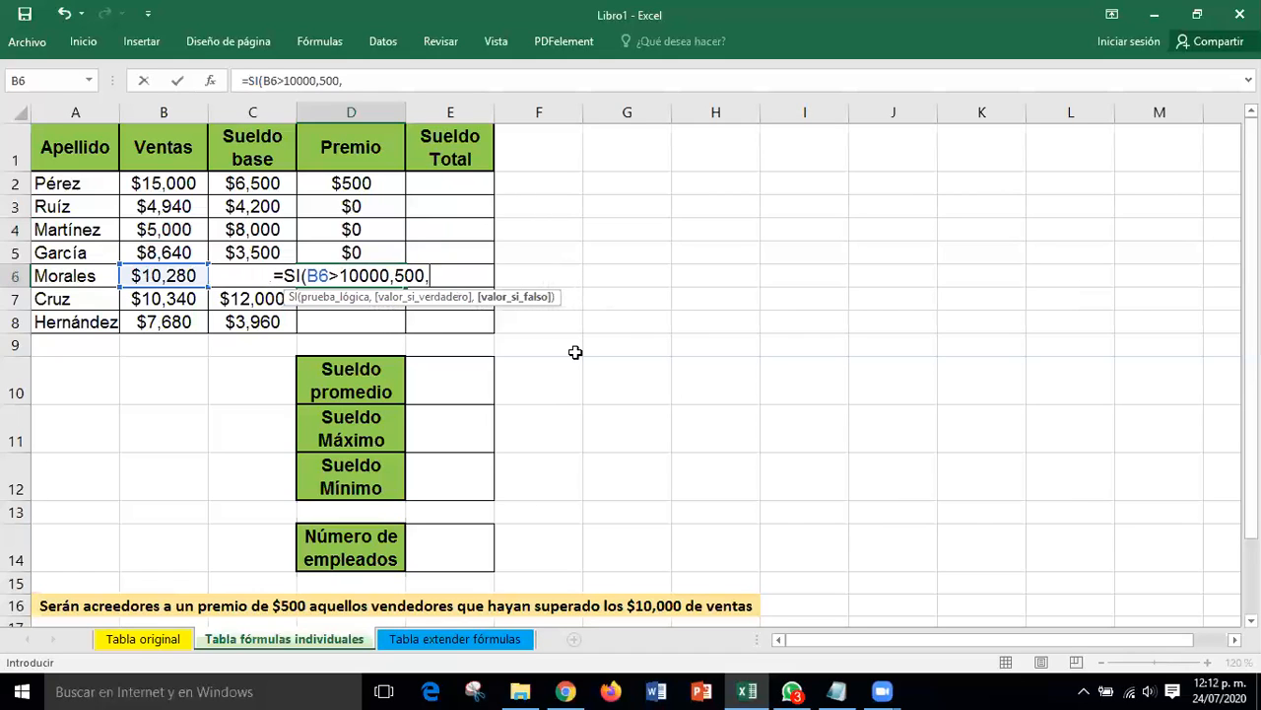
{"action": "type", "text": "0)"}
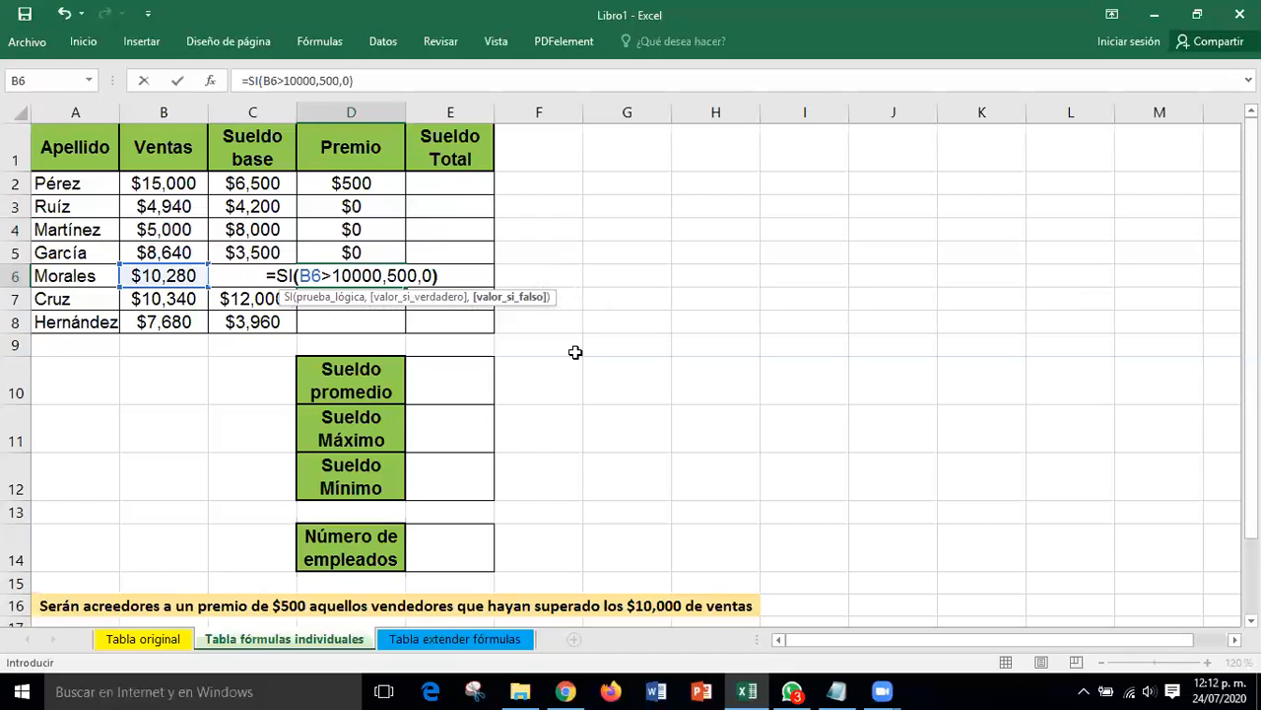
{"action": "key", "text": "Return"}
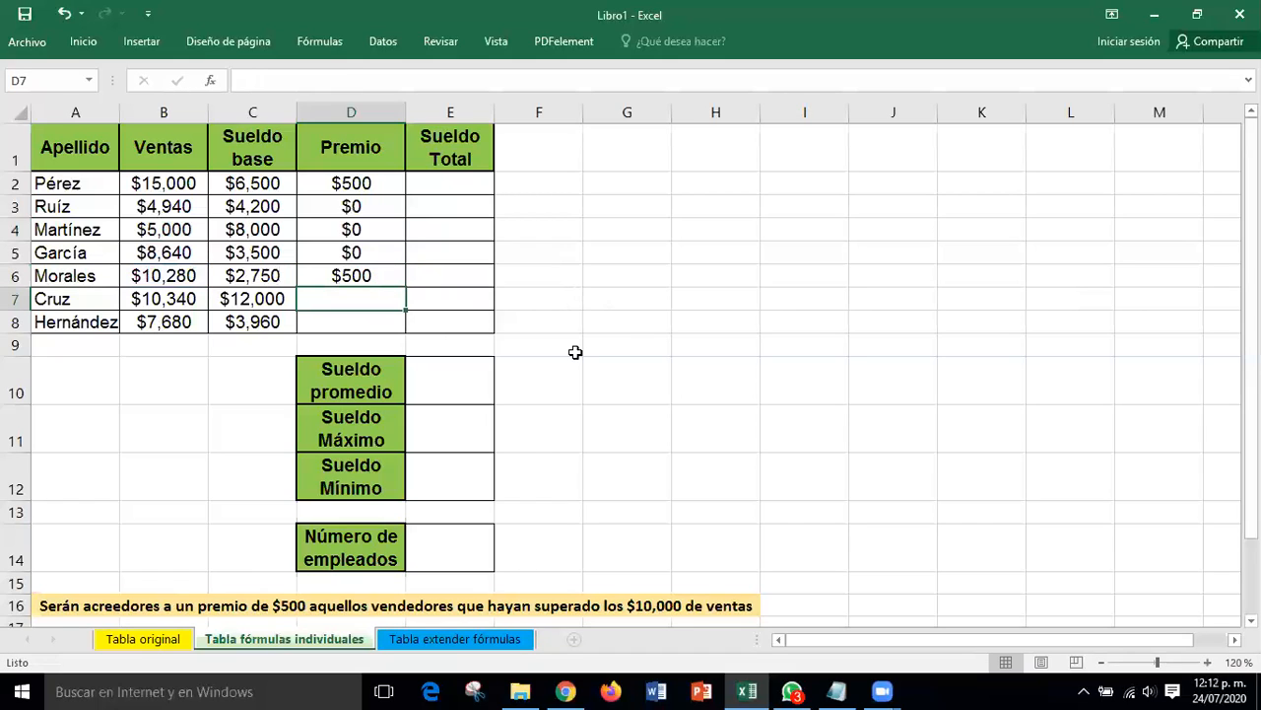
Enter the formula =SI(B7>10000,500,0) in Premio cell D7
{"action": "left_click", "coordinate": [332, 273]}
{"action": "left_click", "coordinate": [364, 299]}
{"action": "type", "text": "="}
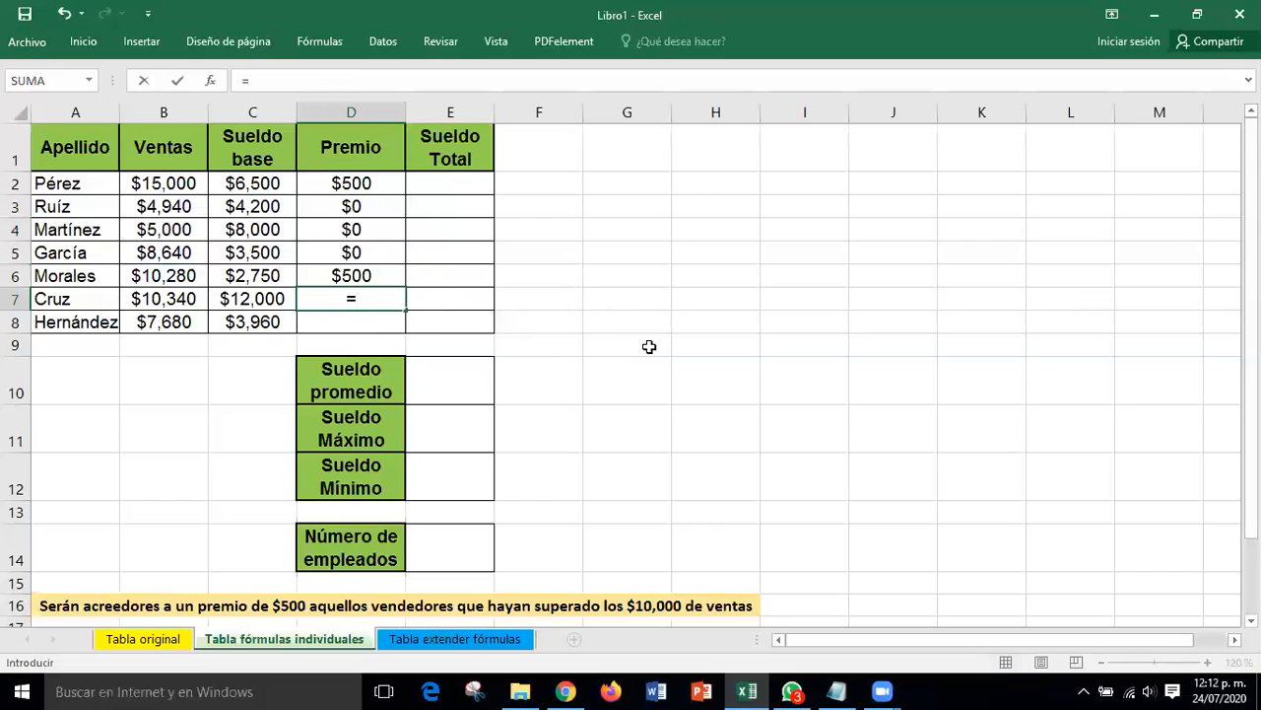
{"action": "type", "text": "SI("}
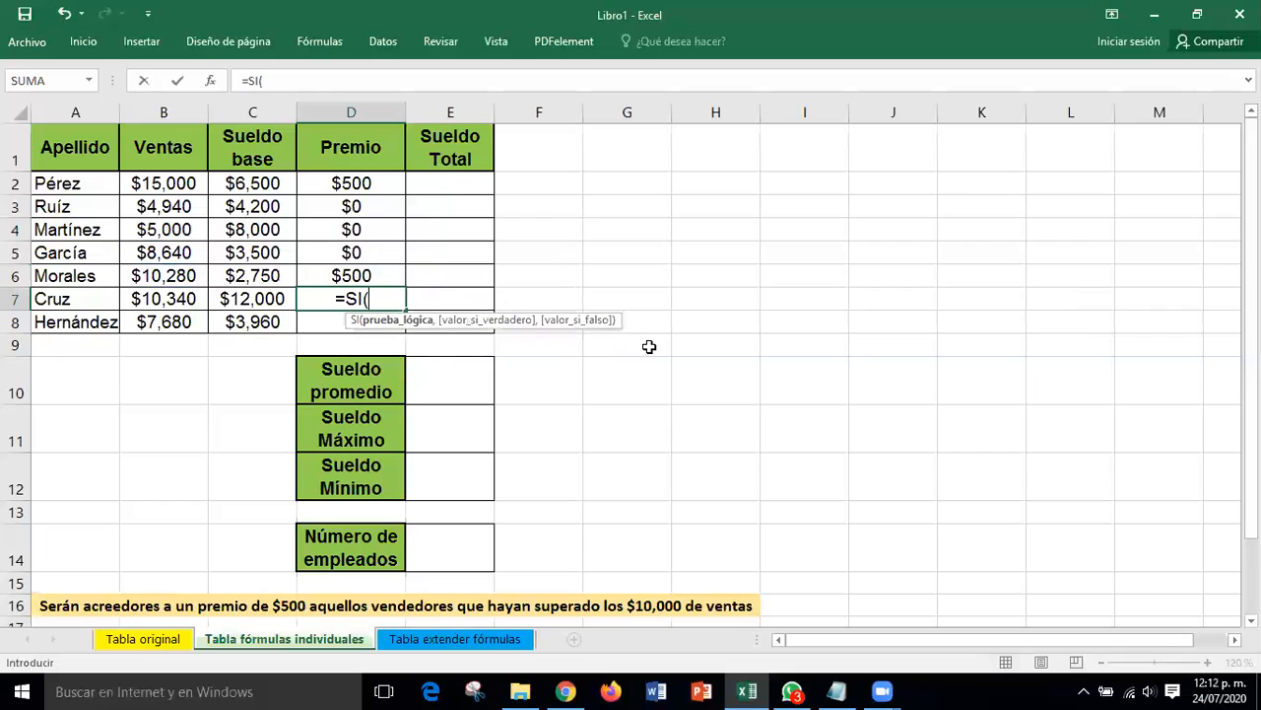
{"action": "left_click", "coordinate": [166, 301]}
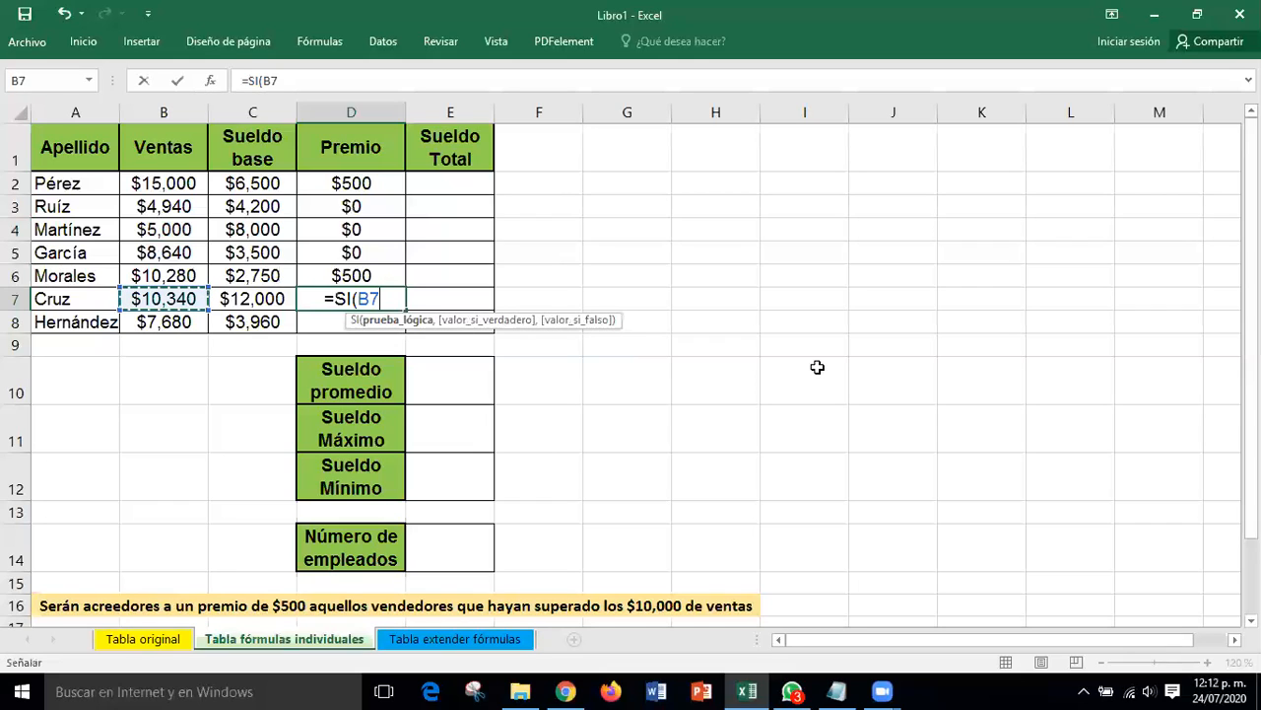
{"action": "type", "text": ">100"}
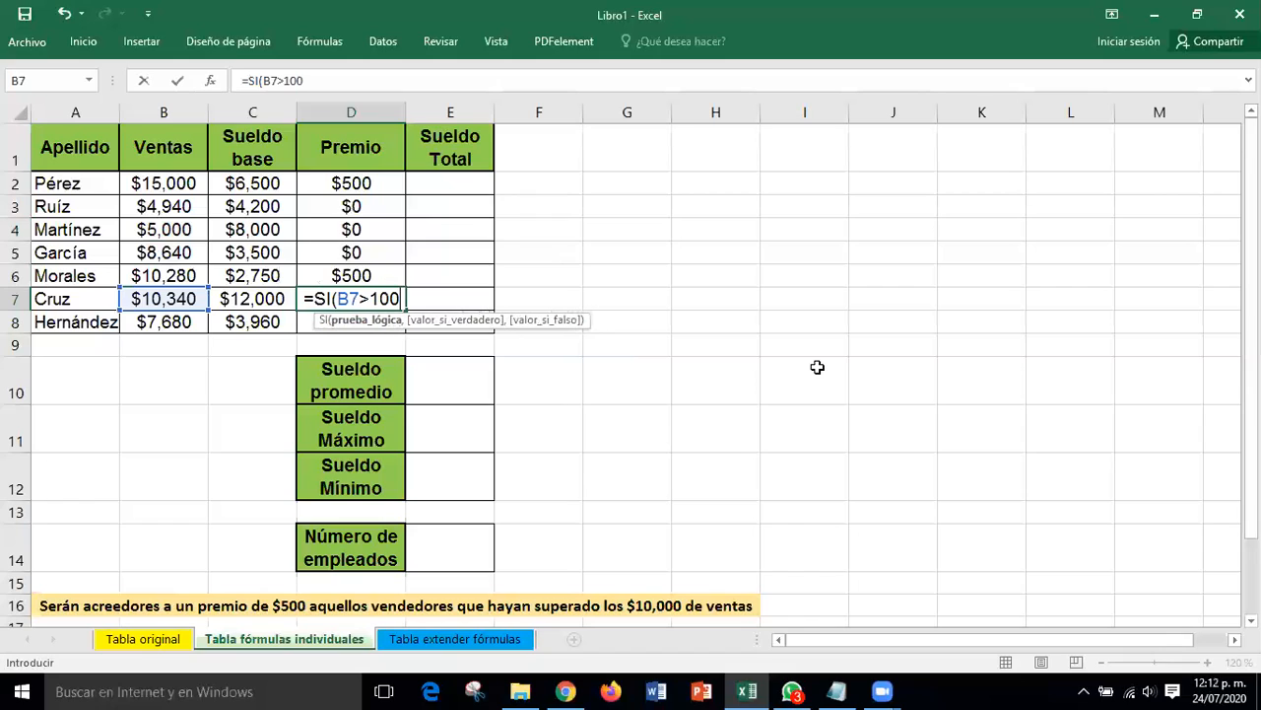
{"action": "type", "text": "00,"}
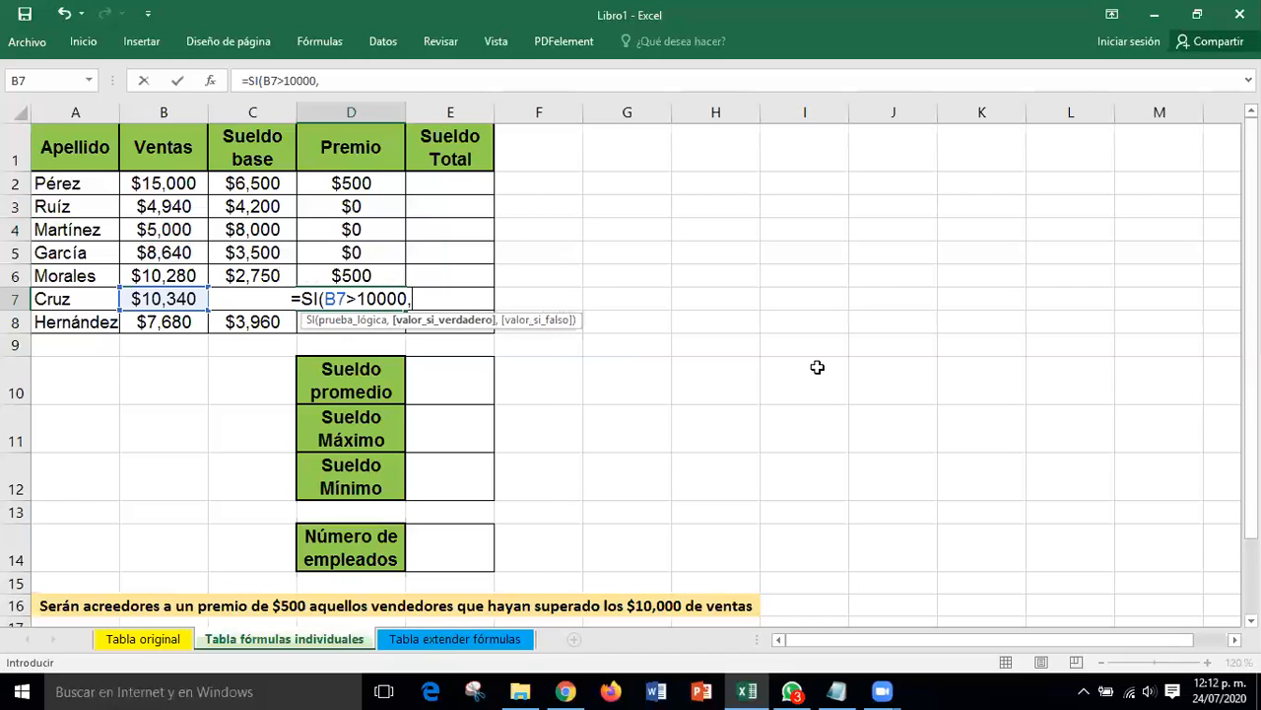
{"action": "type", "text": "500"}
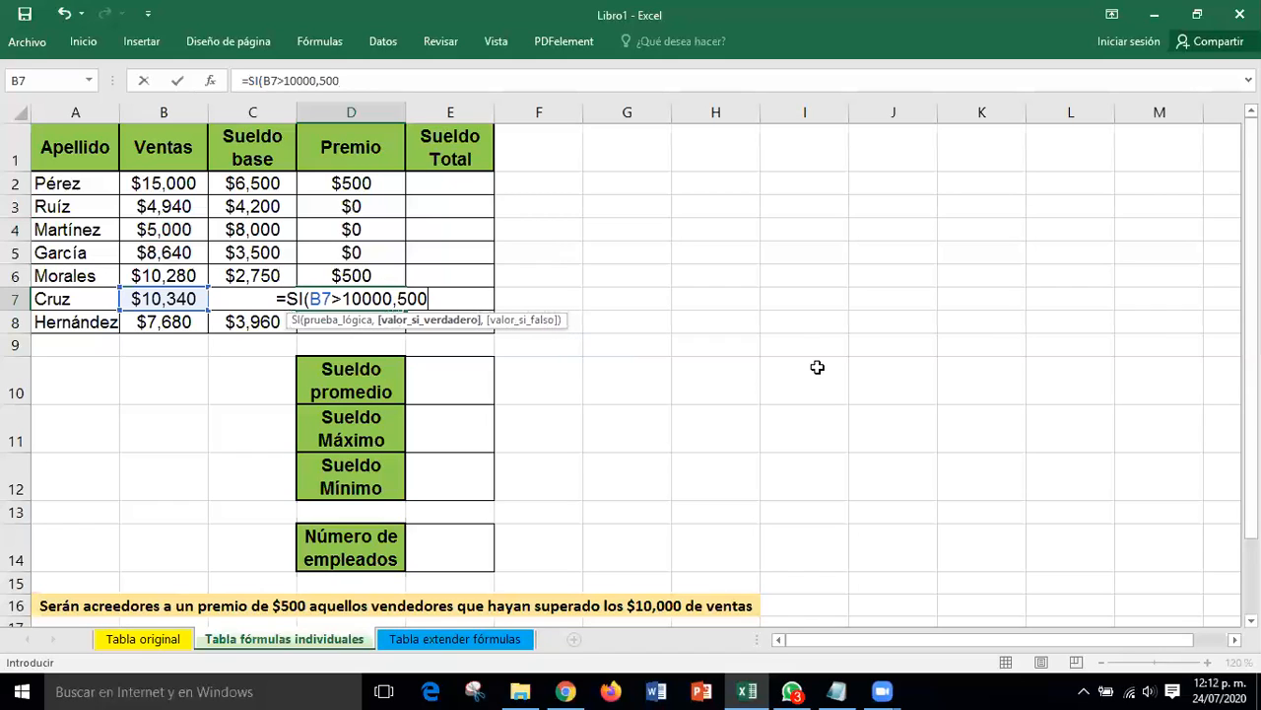
{"action": "type", "text": ","}
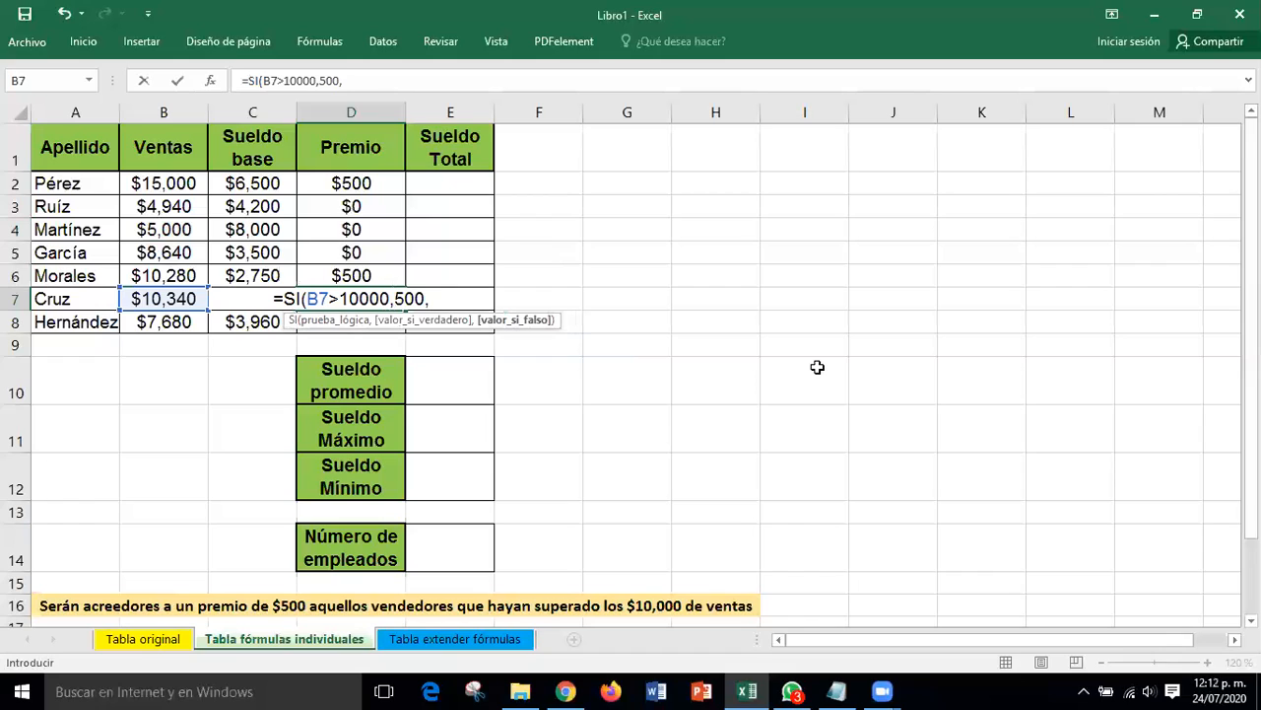
{"action": "type", "text": "0)"}
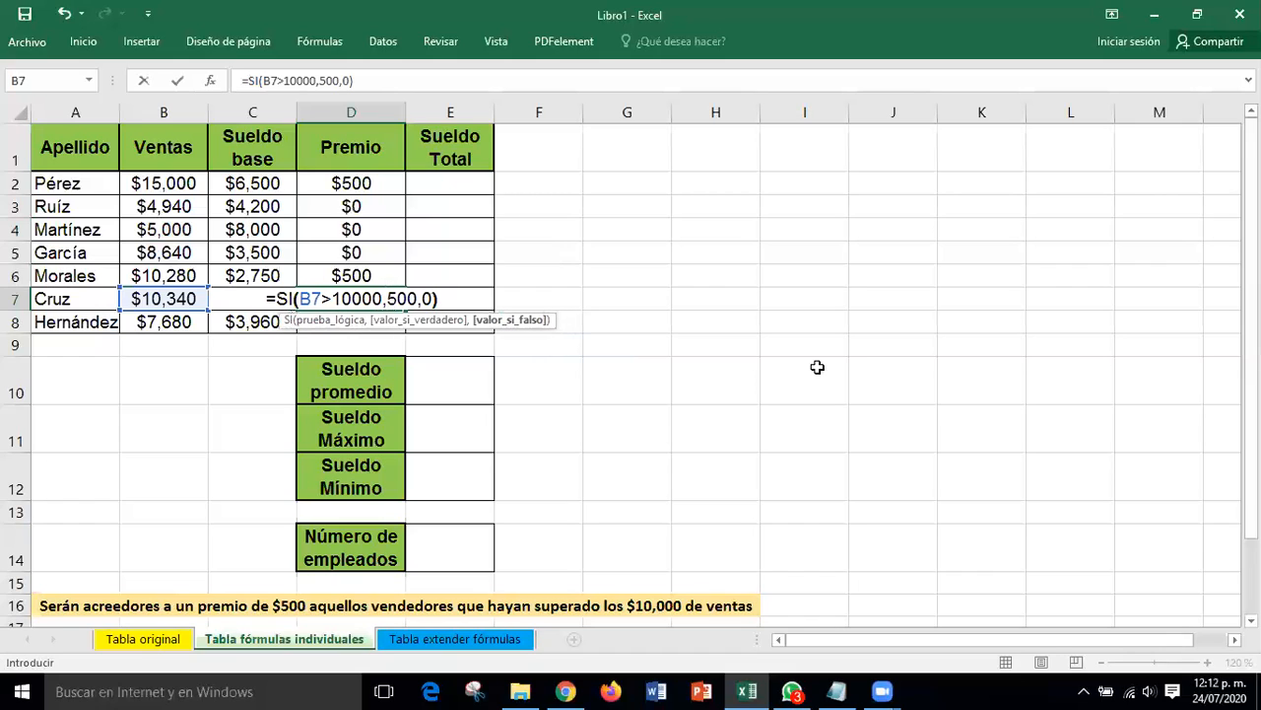
{"action": "key", "text": "Return"}
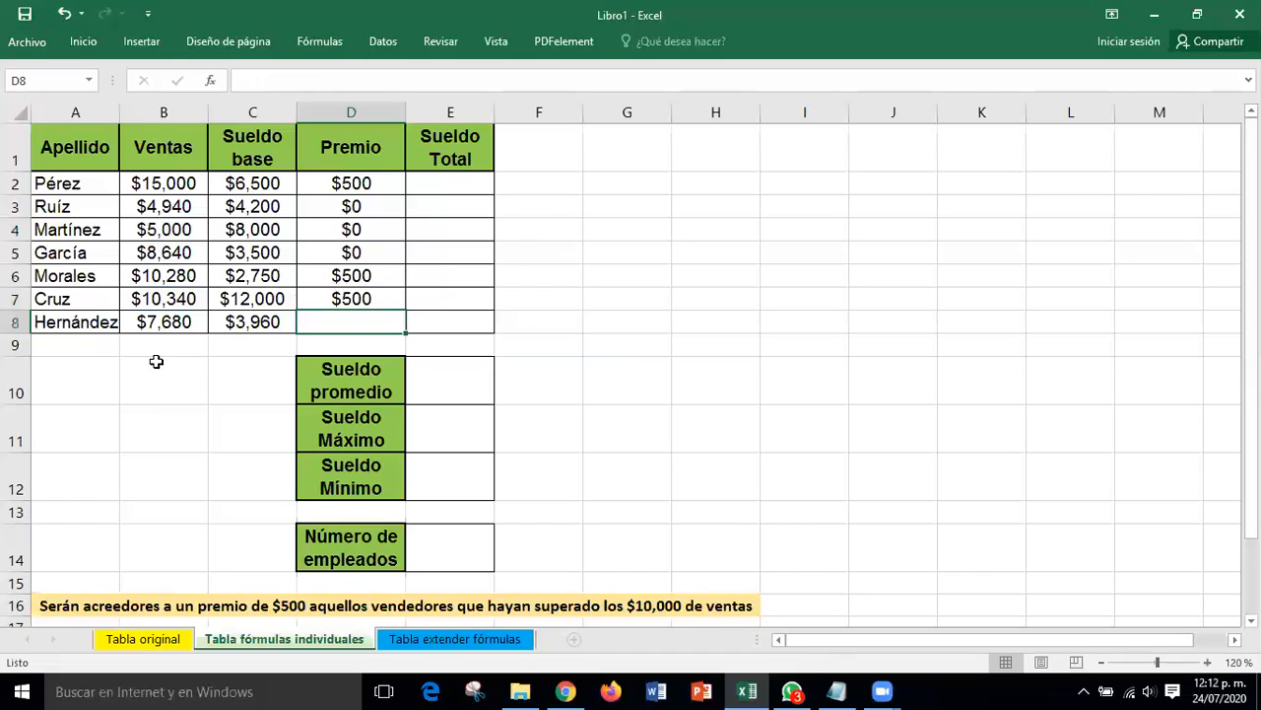
Write the formula =SI(B8>10000,500,0) in Premio cell D8, using the sales value in B8
{"action": "left_click", "coordinate": [172, 323]}
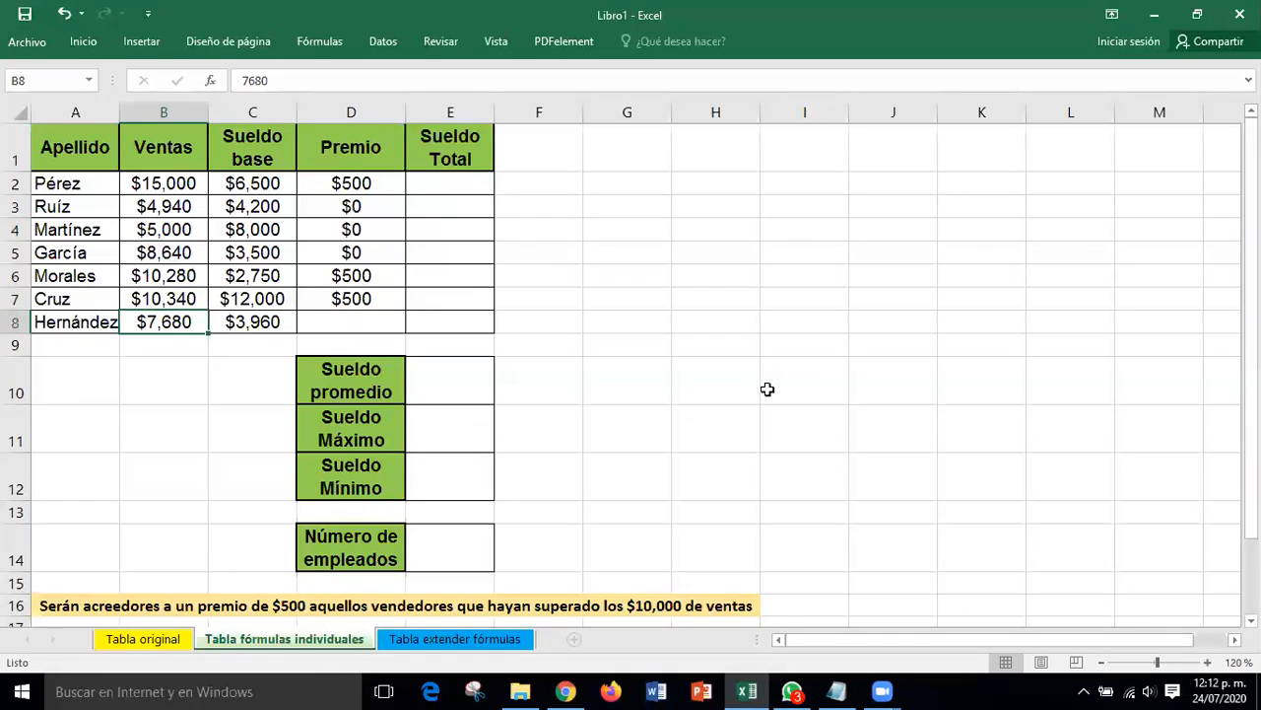
{"action": "left_click", "coordinate": [350, 324]}
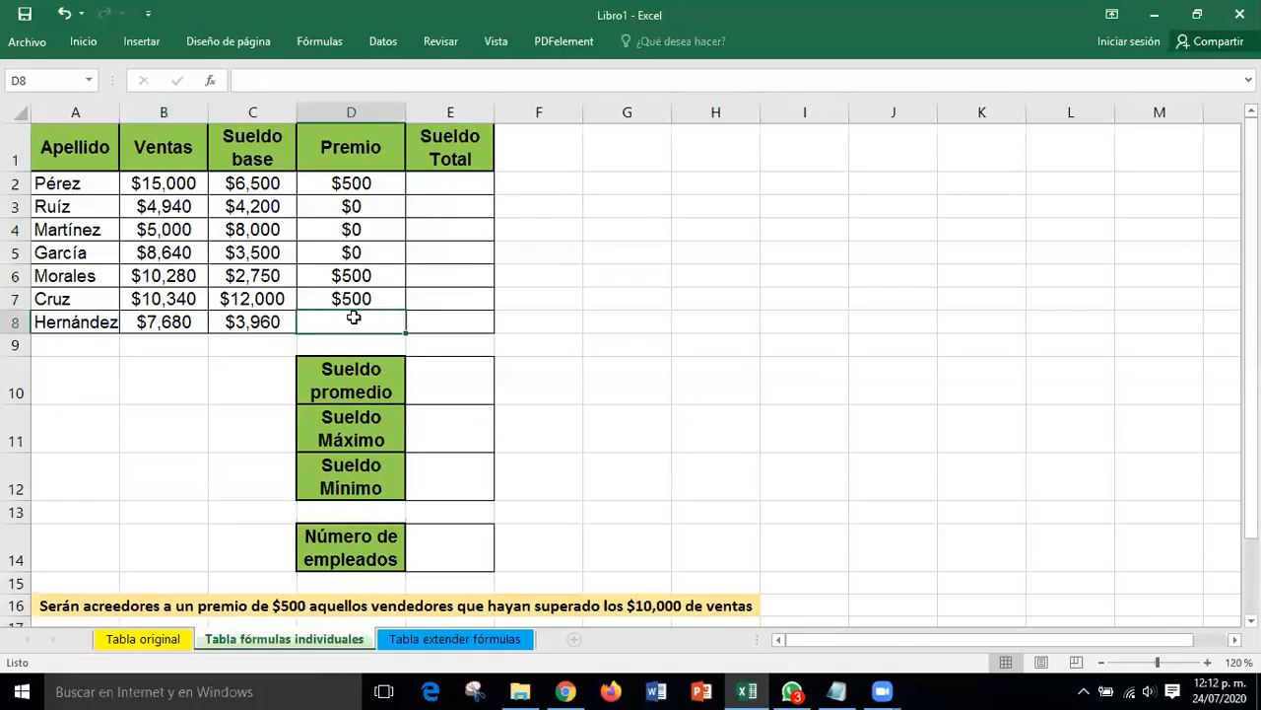
{"action": "type", "text": "=SI("}
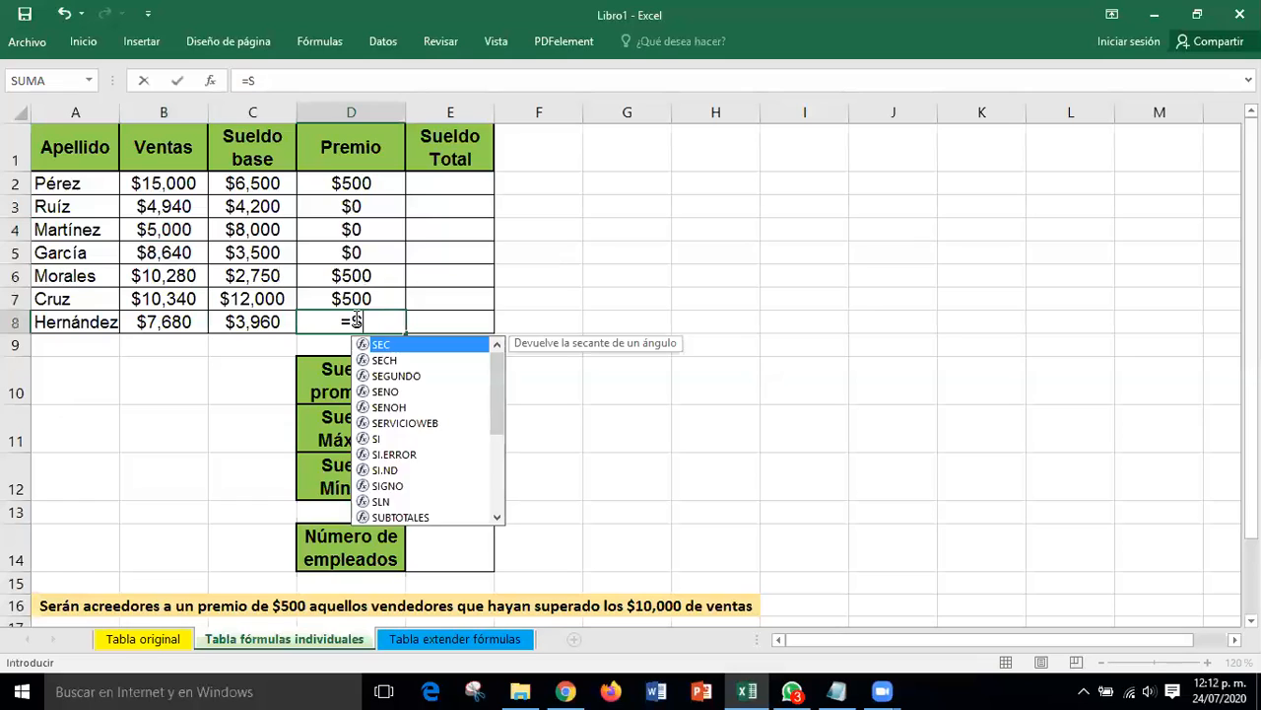
{"action": "left_click", "coordinate": [164, 317]}
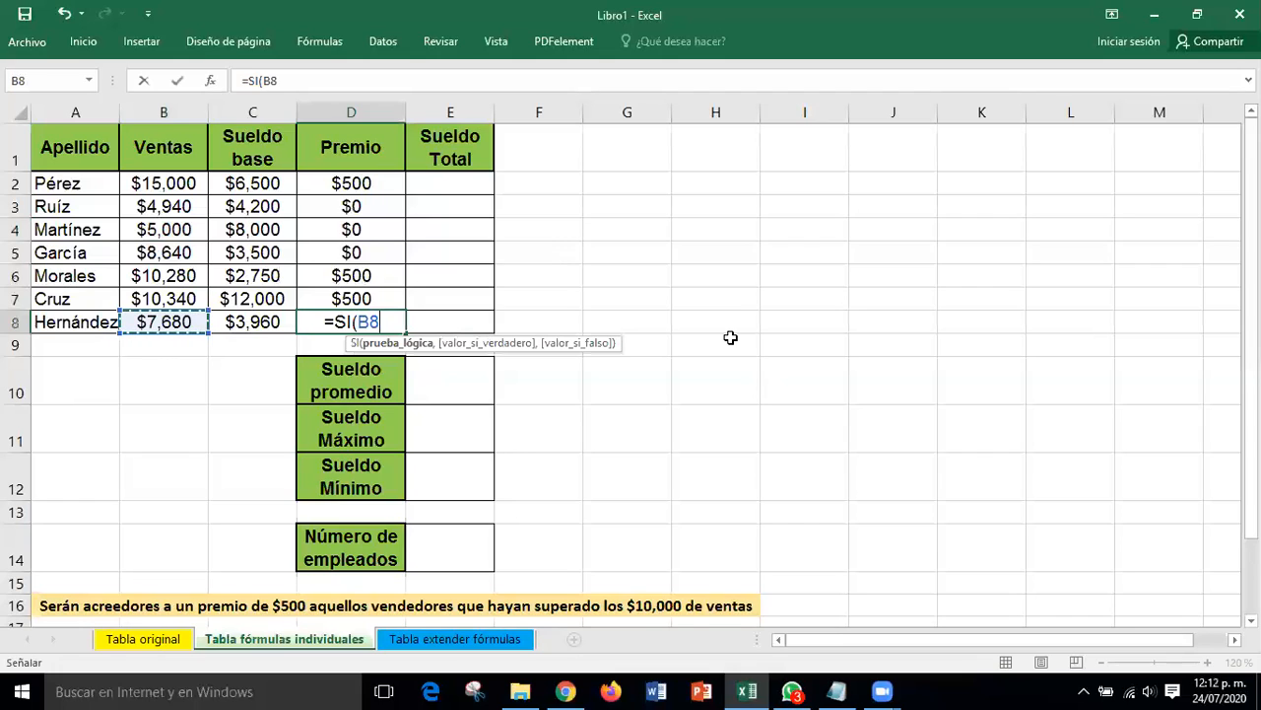
{"action": "type", "text": ">10000,"}
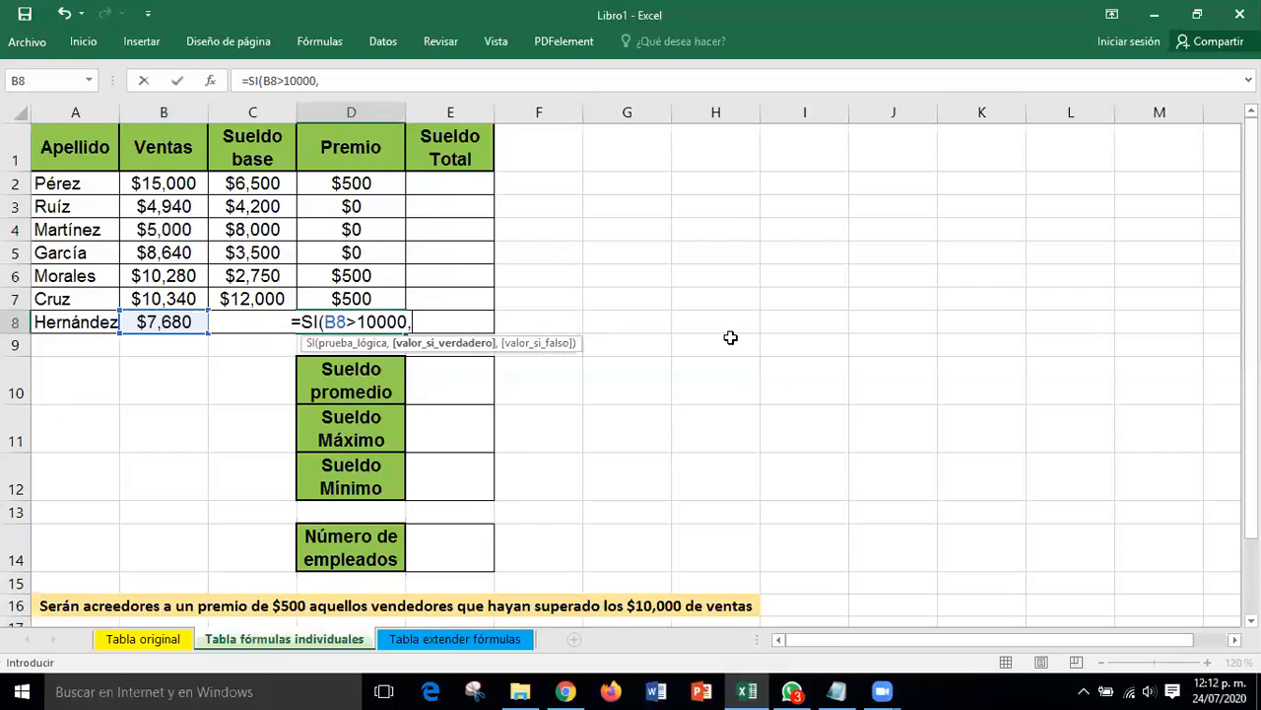
{"action": "type", "text": "500,0"}
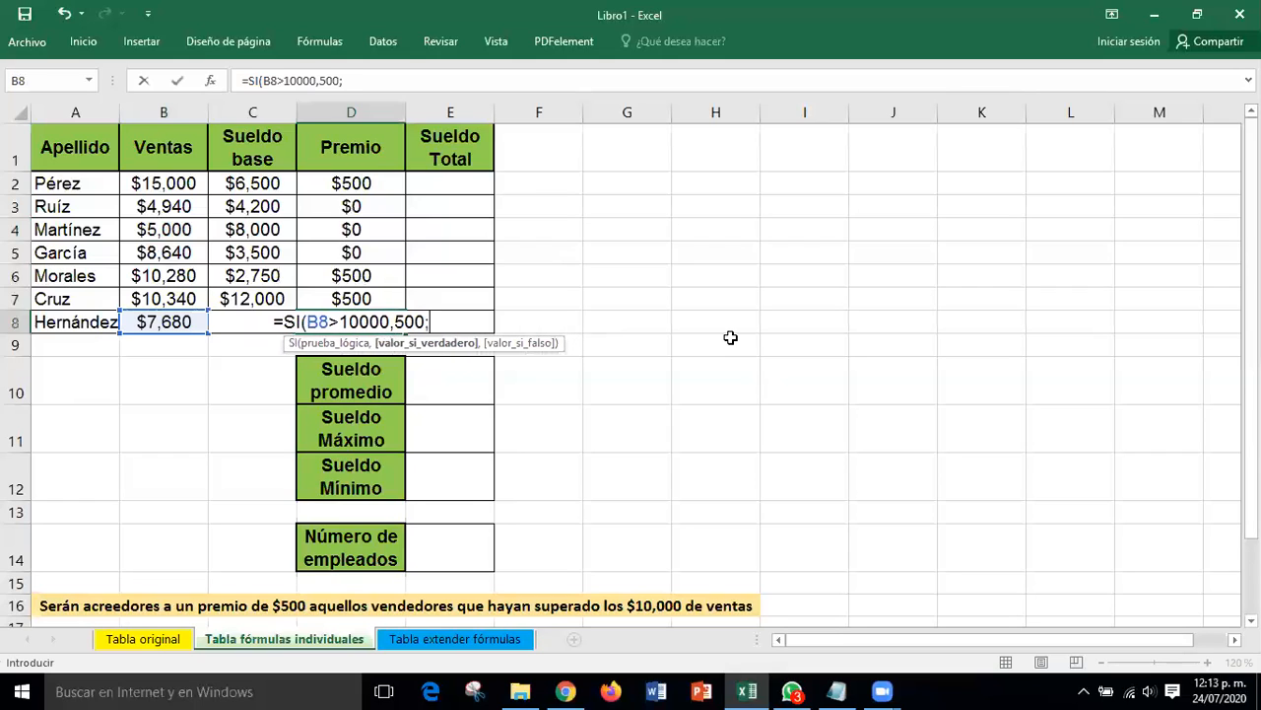
{"action": "key", "text": "BackSpace"}
{"action": "key", "text": "BackSpace"}
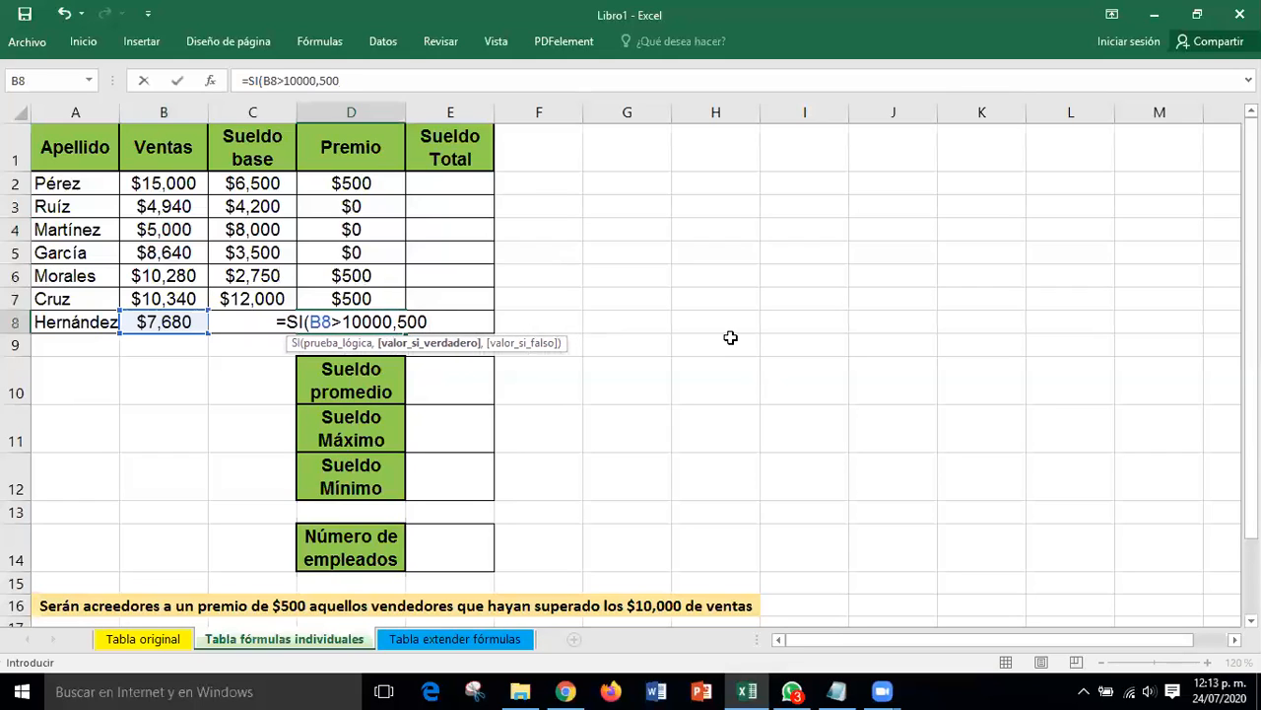
{"action": "type", "text": ","}
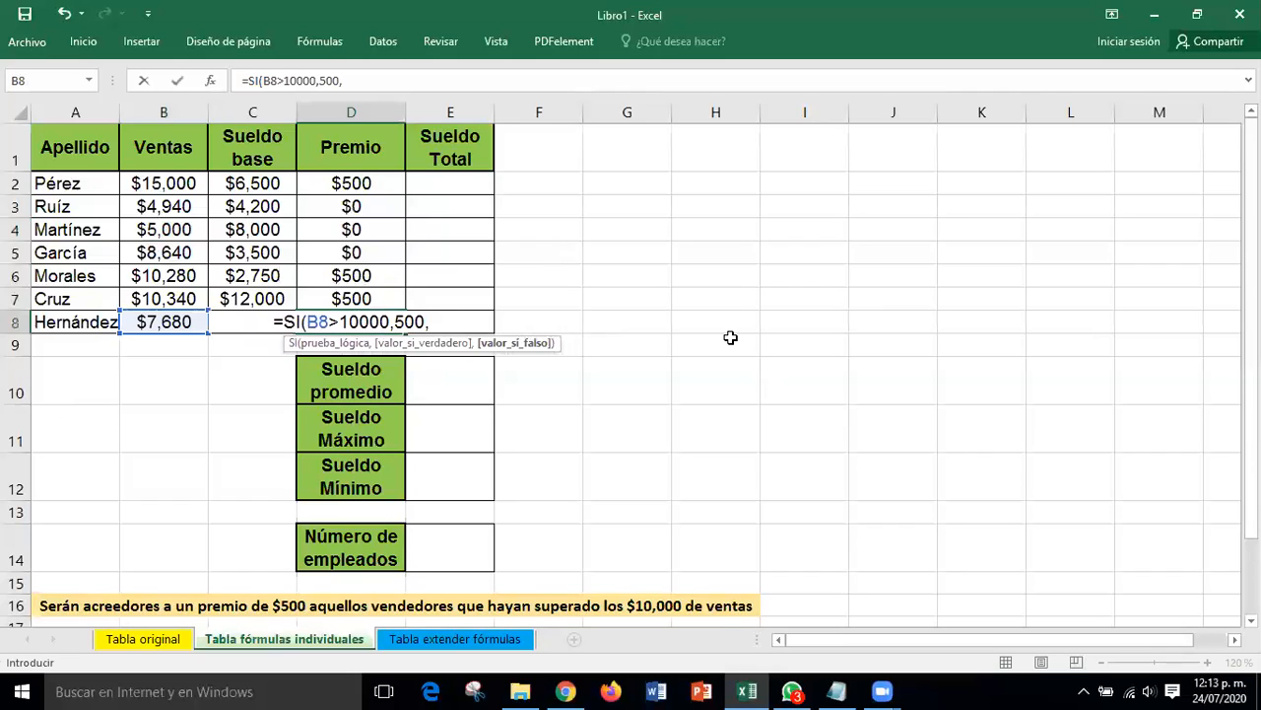
{"action": "key", "text": "BackSpace"}
{"action": "type", "text": ","}
{"action": "type", "text": "0="}
{"action": "key", "text": "BackSpace"}
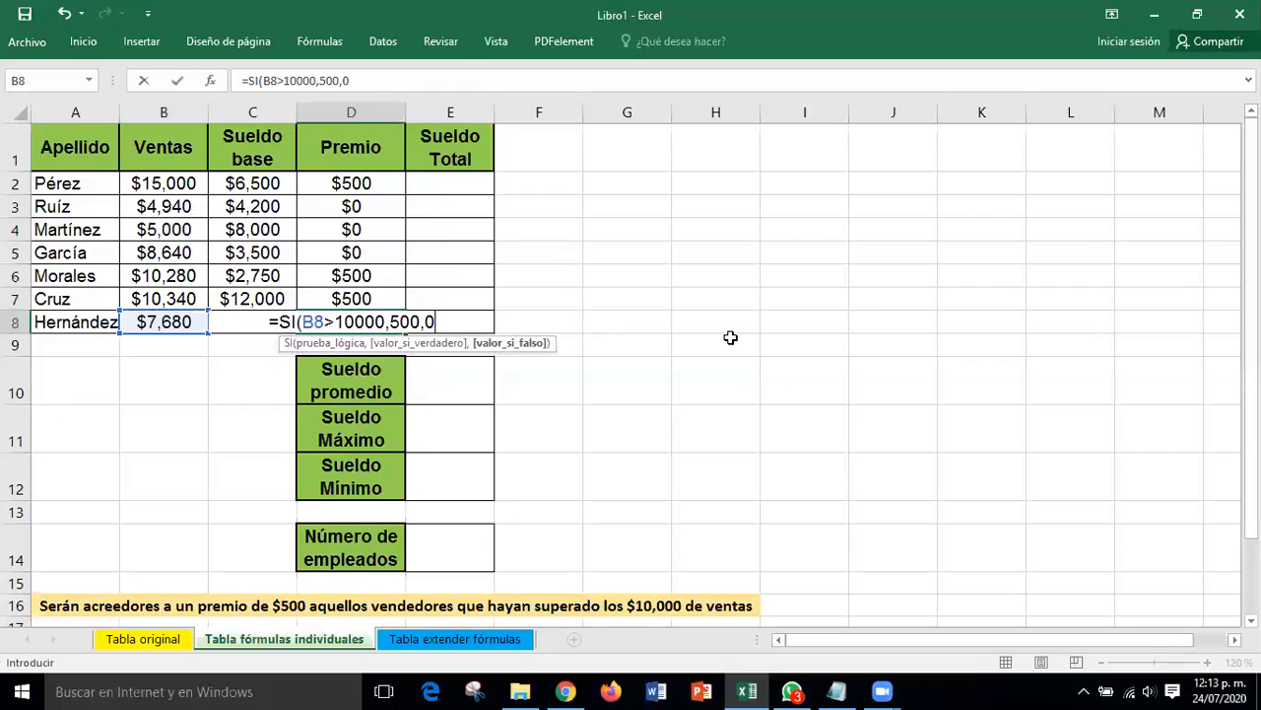
{"action": "type", "text": ")"}
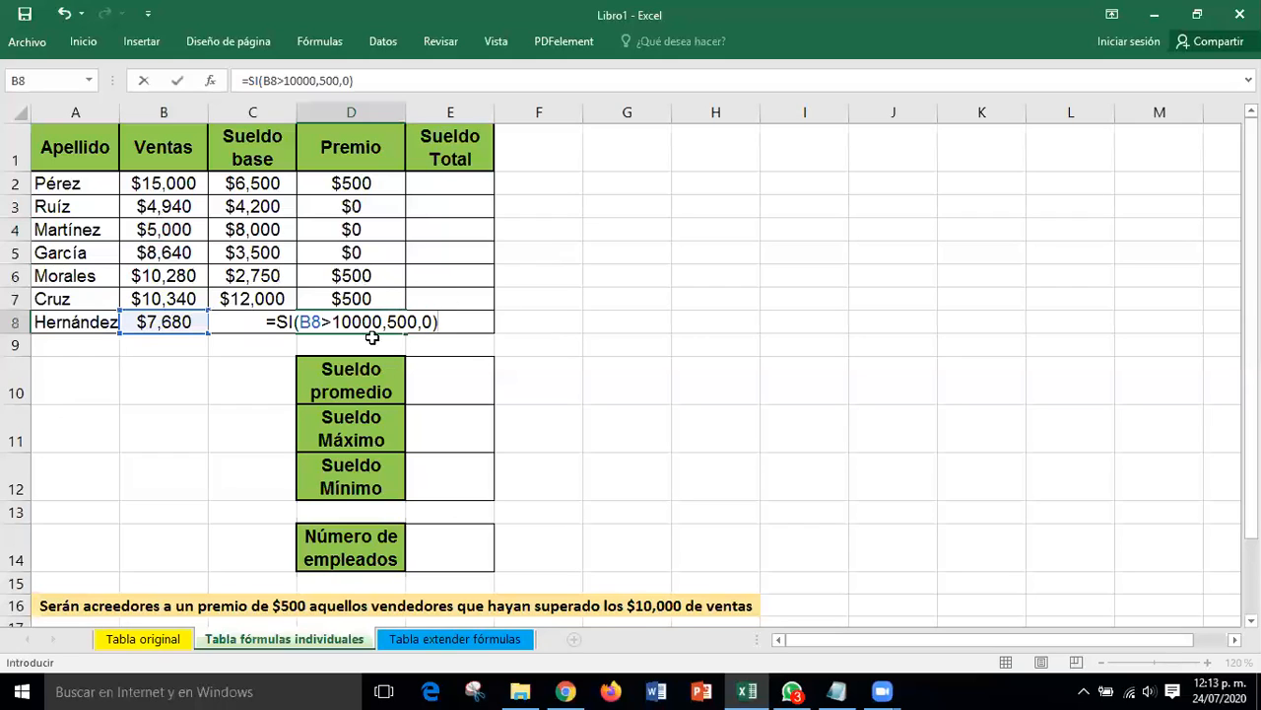
Try to enter the formula in D8 with a semicolon instead of a comma before the final 0
{"action": "left_click", "coordinate": [422, 321]}
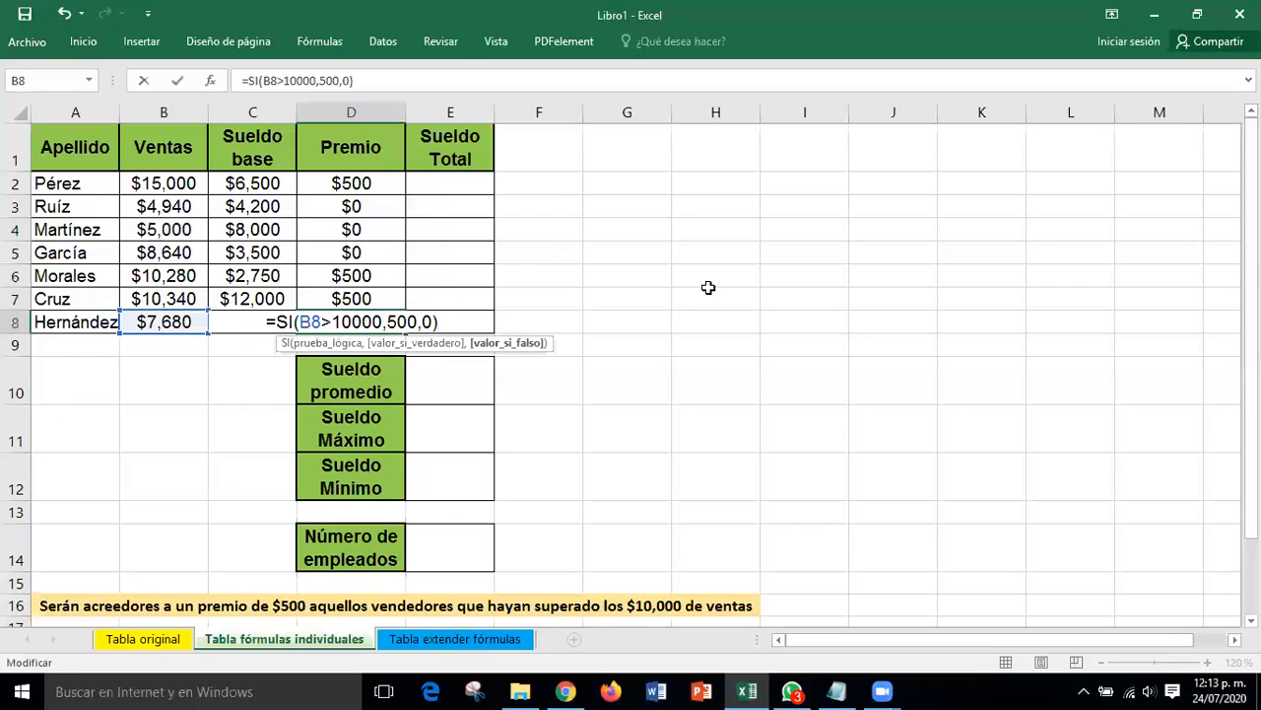
{"action": "key", "text": "BackSpace"}
{"action": "type", "text": ";"}
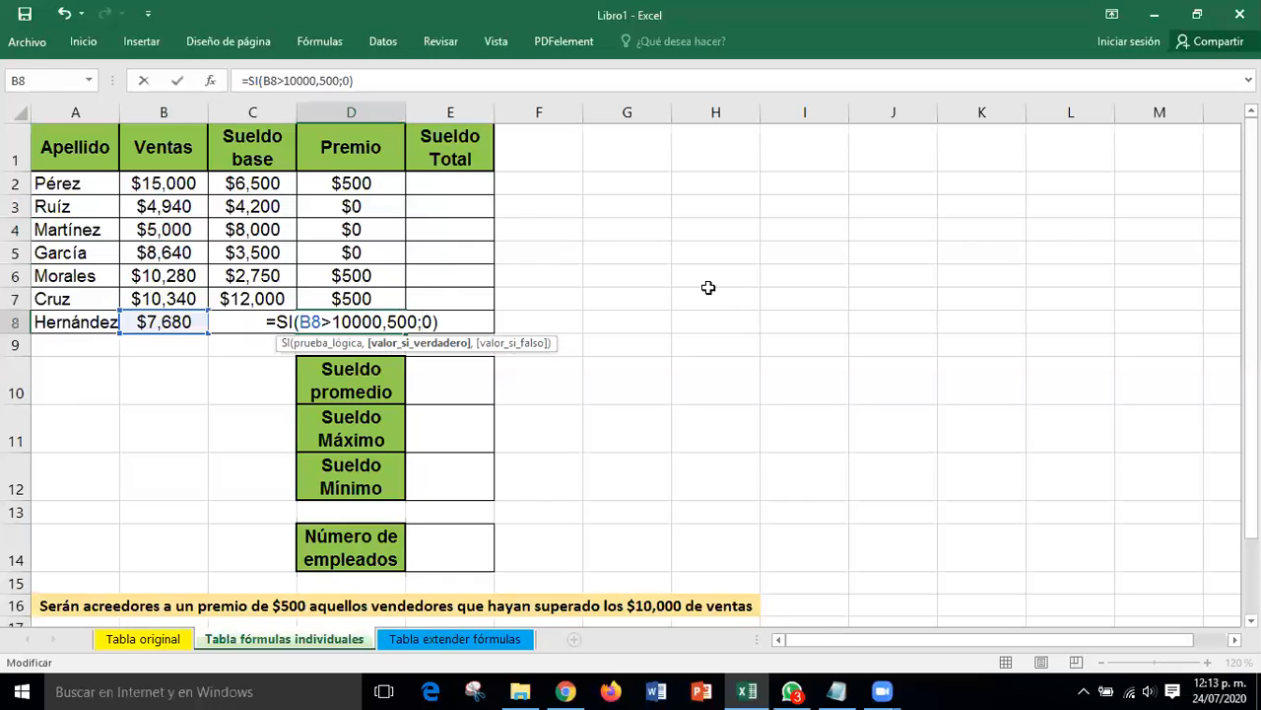
{"action": "key", "text": "Return"}
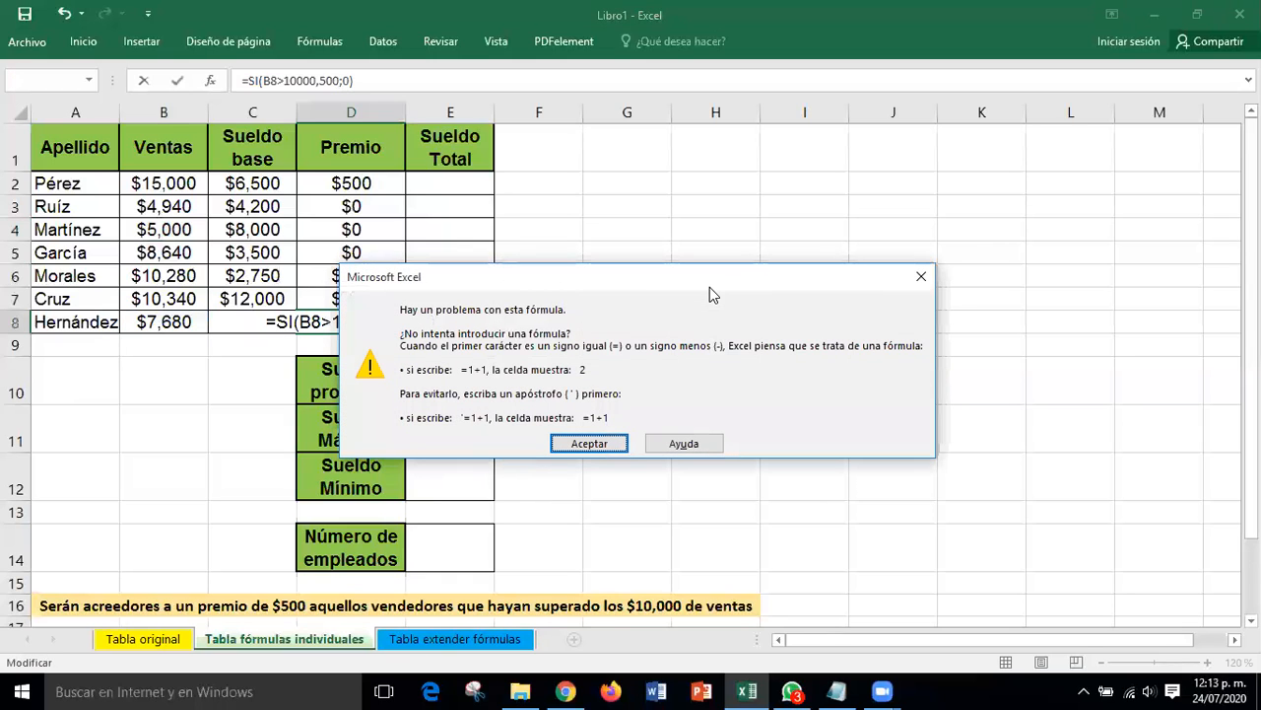
{"action": "left_click", "coordinate": [924, 278]}
Correct the separator before the final 0 to a comma and enter =SI(B8>10000,500,0) in D8
{"action": "double_click", "coordinate": [426, 324]}
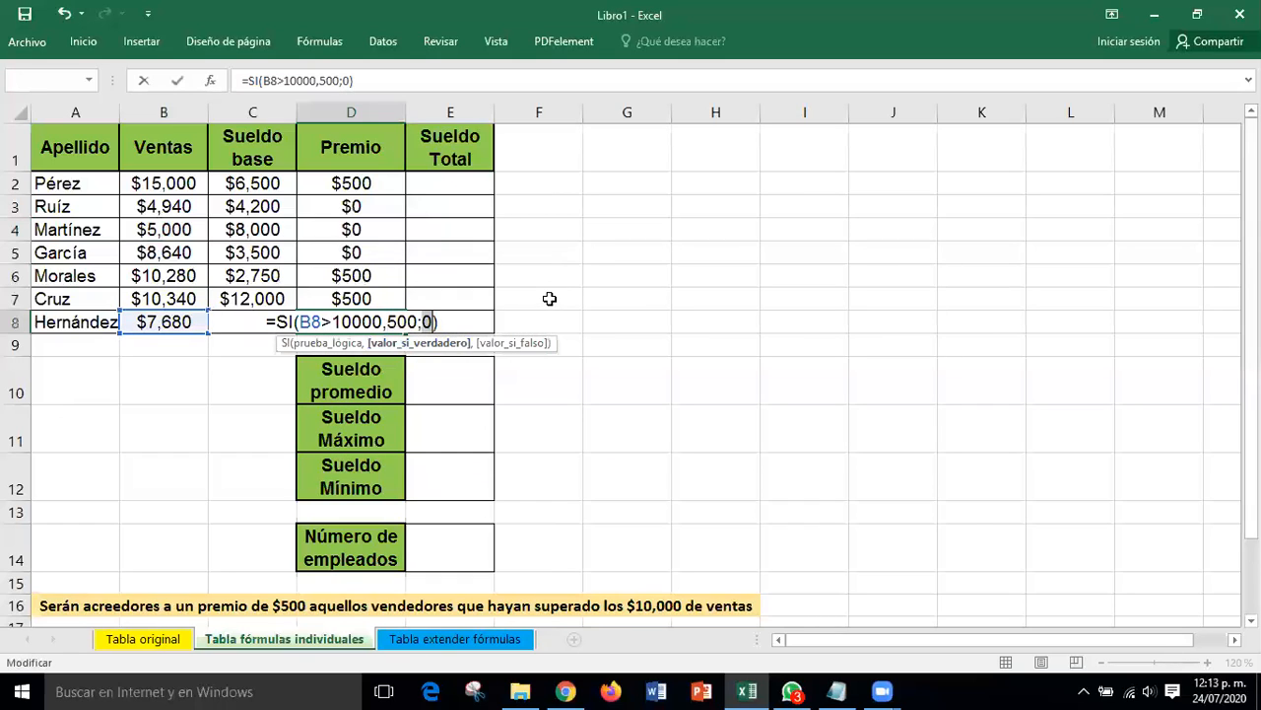
{"action": "key", "text": "Left"}
{"action": "key", "text": "BackSpace"}
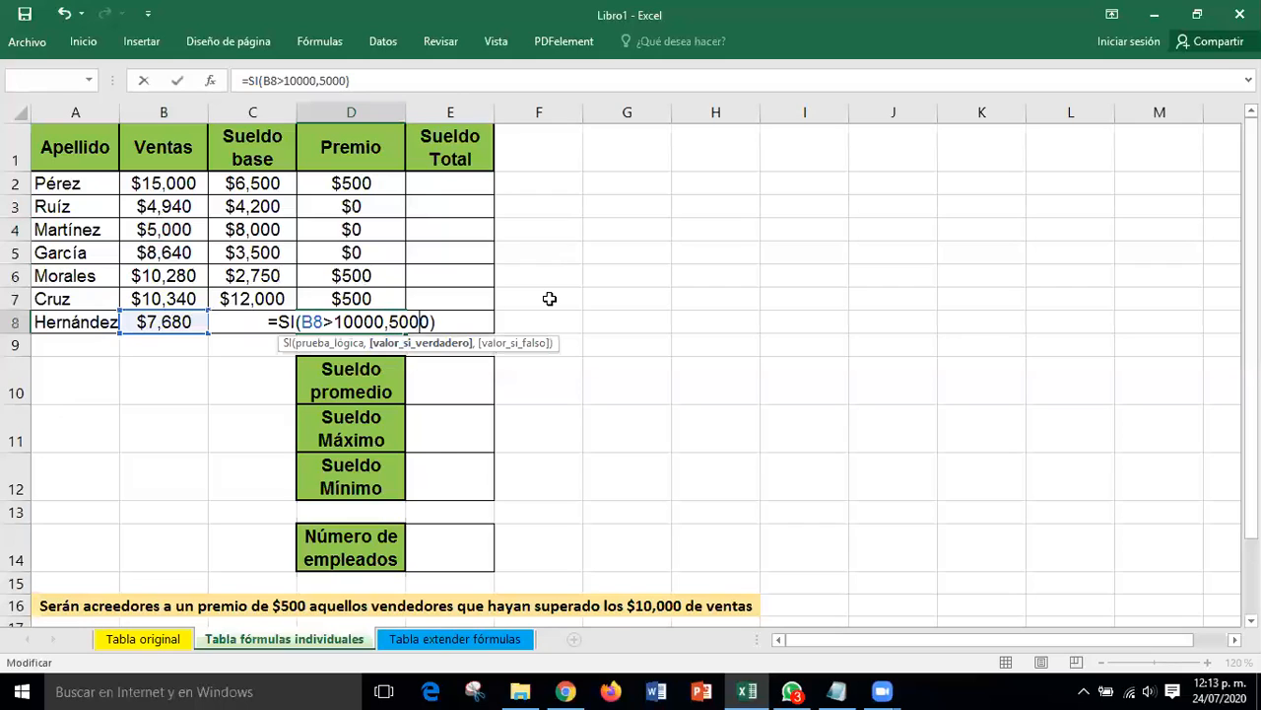
{"action": "type", "text": ","}
{"action": "key", "text": "Return"}
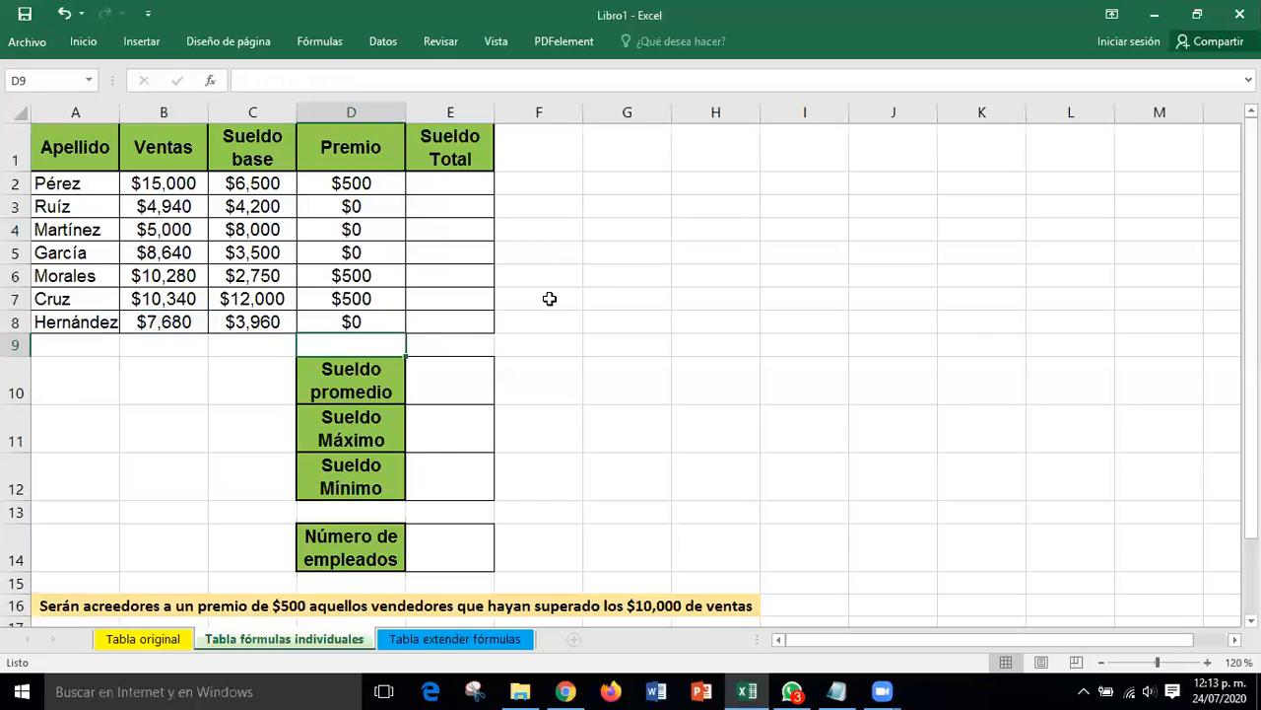
Examine the empty Sueldo Total cells and mark the row 2 values in B2:D2 with a red rectangle
{"action": "left_click", "coordinate": [853, 298]}
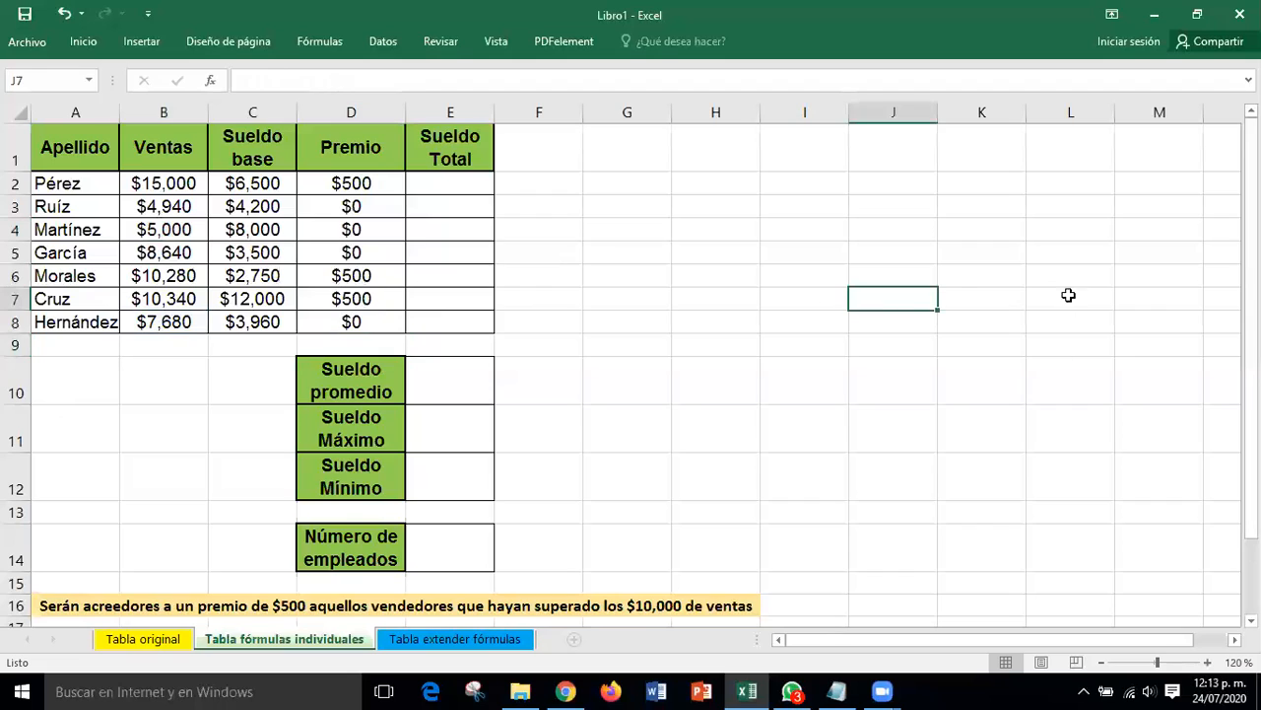
{"action": "left_click", "coordinate": [862, 394]}
{"action": "left_click", "coordinate": [455, 202]}
{"action": "left_click_drag", "start_coordinate": [455, 202], "coordinate": [470, 318]}
{"action": "left_click", "coordinate": [633, 296]}
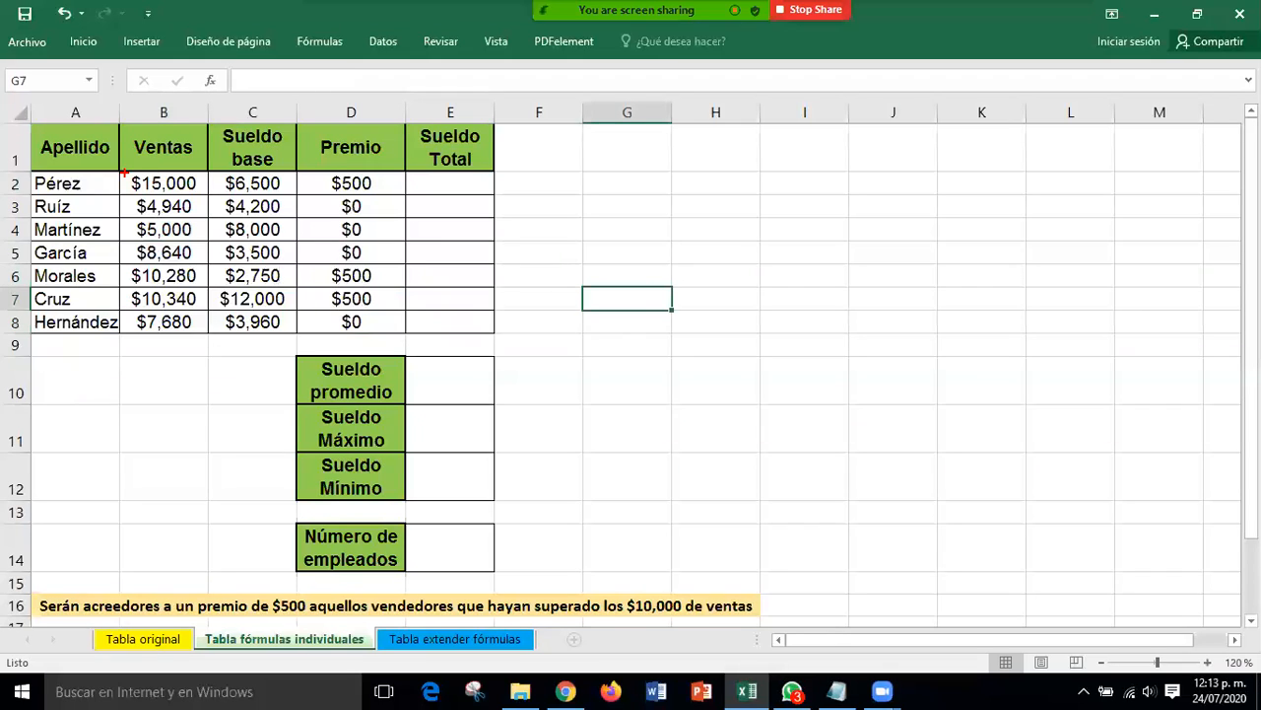
{"action": "mouse_move", "coordinate": [120, 170]}
{"action": "left_mouse_down"}
{"action": "mouse_move", "coordinate": [126, 191]}
{"action": "mouse_move", "coordinate": [406, 200]}
{"action": "left_mouse_up"}
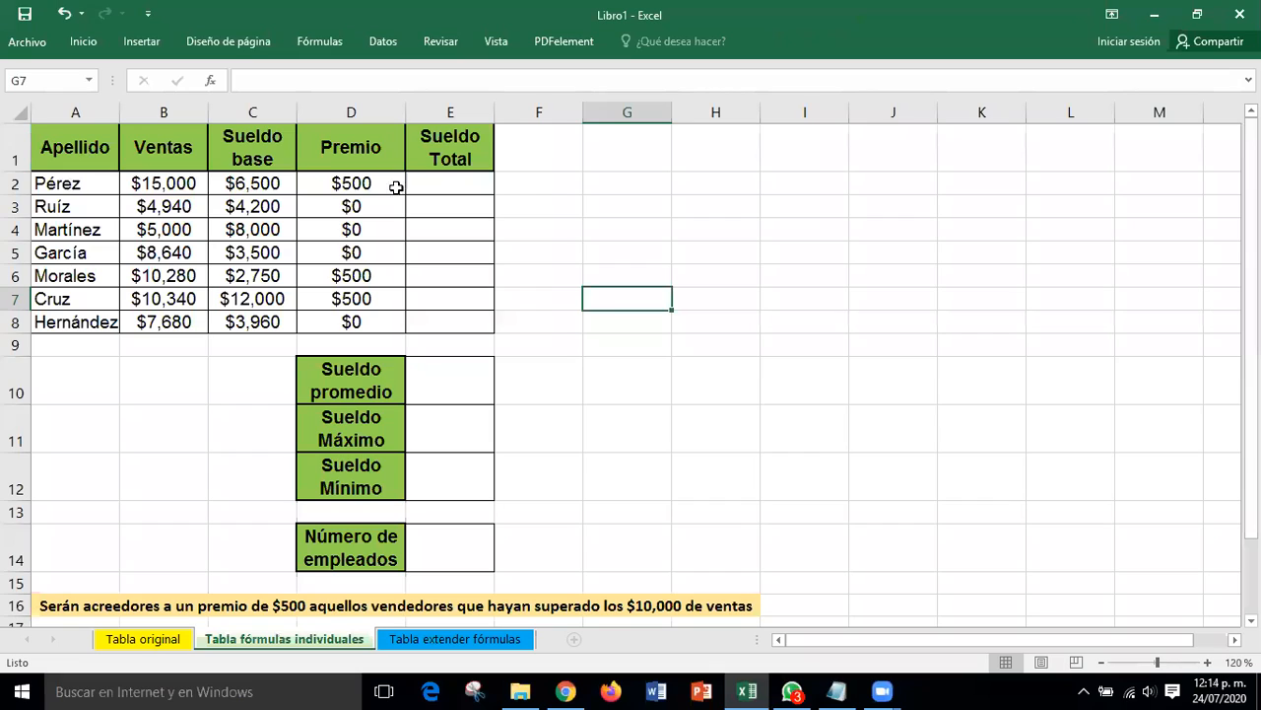
Inspect the Autosuma command for Sueldo Total, then highlight the table values B2:E8 and the Sueldo Total cells E2:E8
{"action": "left_click", "coordinate": [419, 176]}
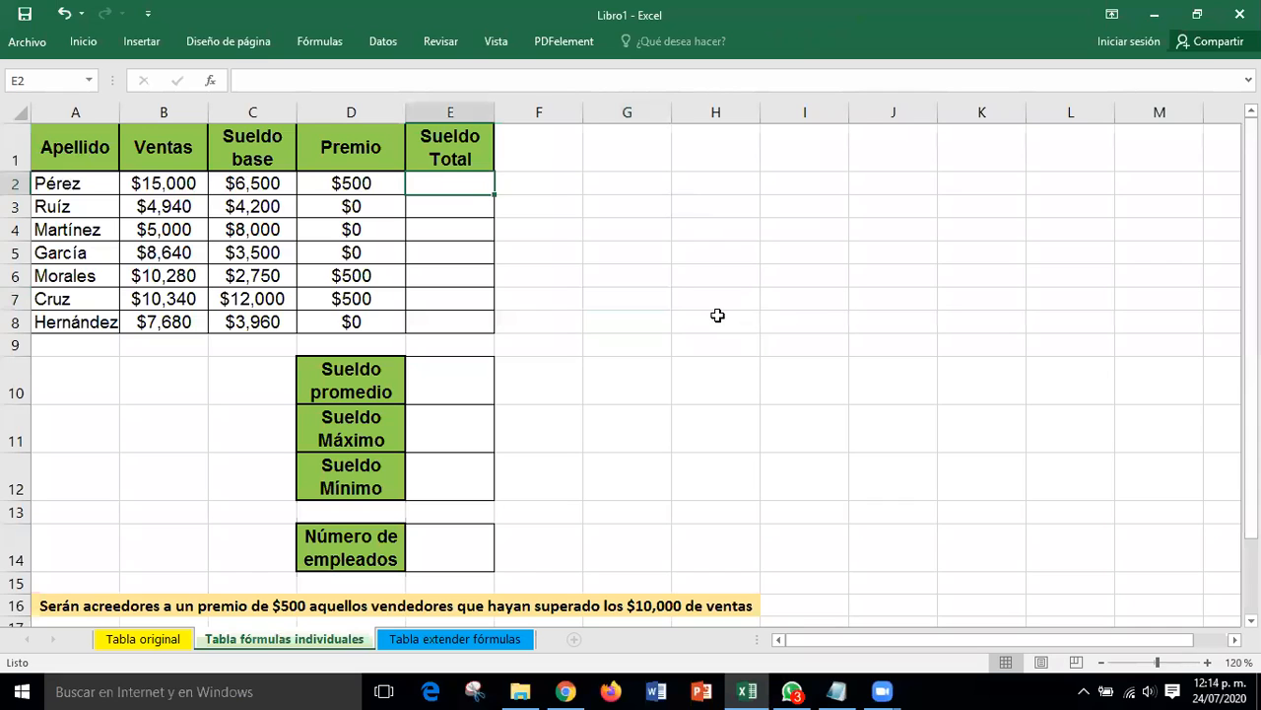
{"action": "double_click", "coordinate": [83, 44]}
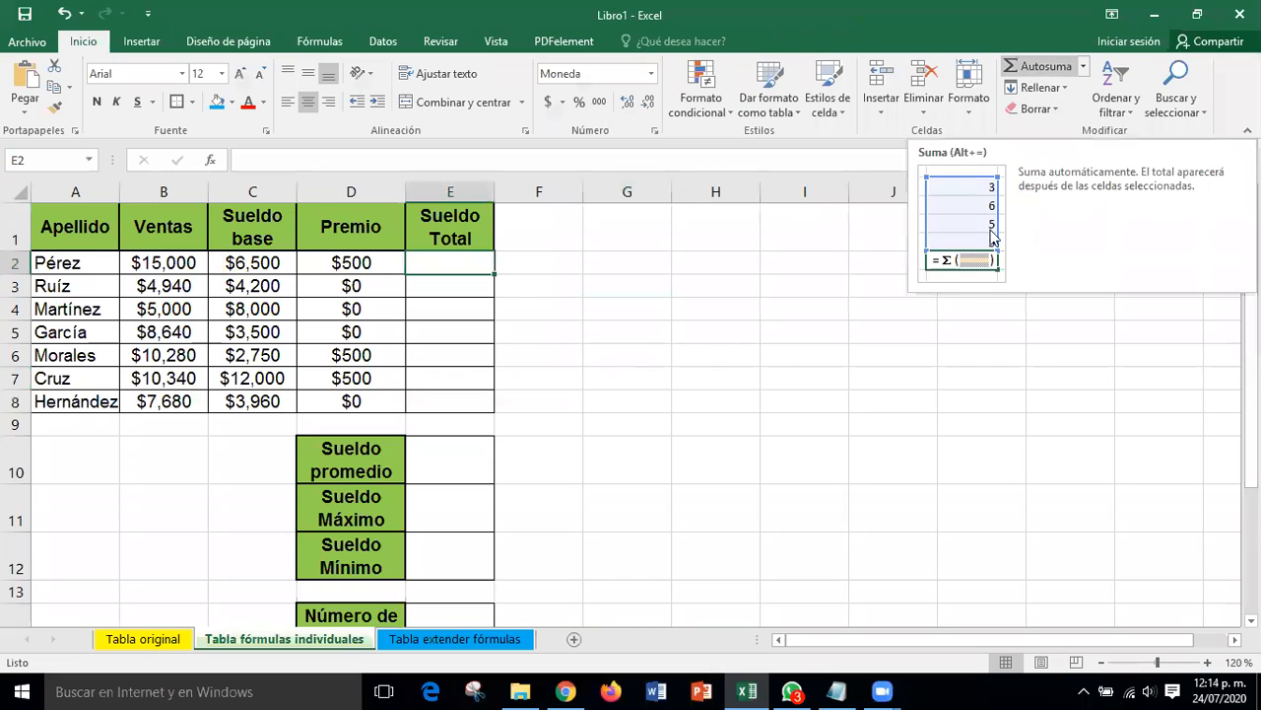
{"action": "left_click", "coordinate": [954, 326]}
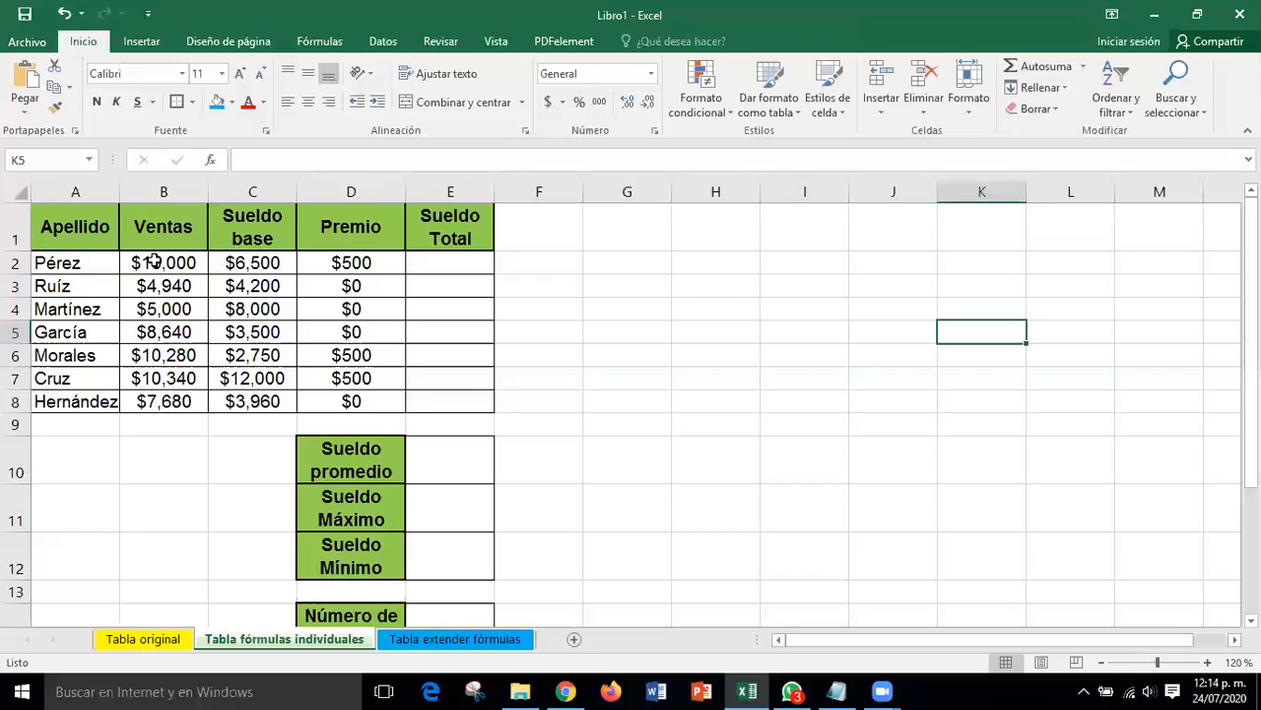
{"action": "left_click_drag", "start_coordinate": [155, 260], "coordinate": [475, 399]}
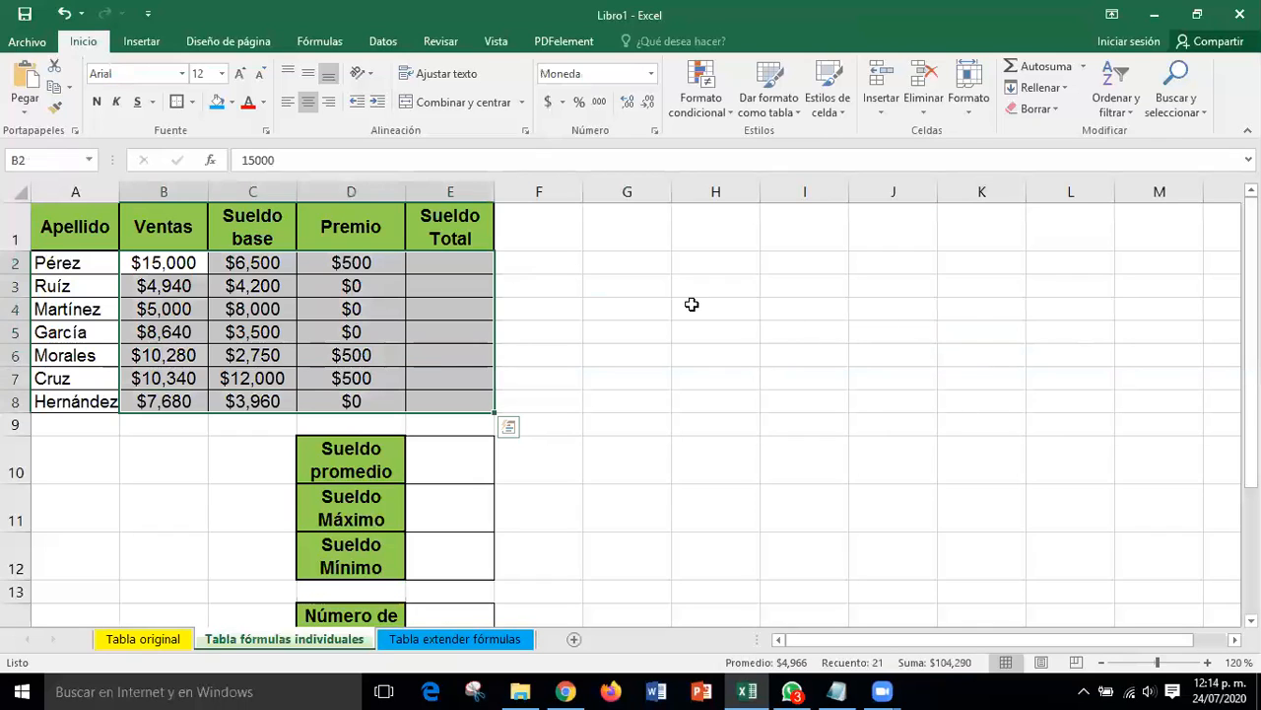
{"action": "left_click_drag", "start_coordinate": [446, 259], "coordinate": [445, 400]}
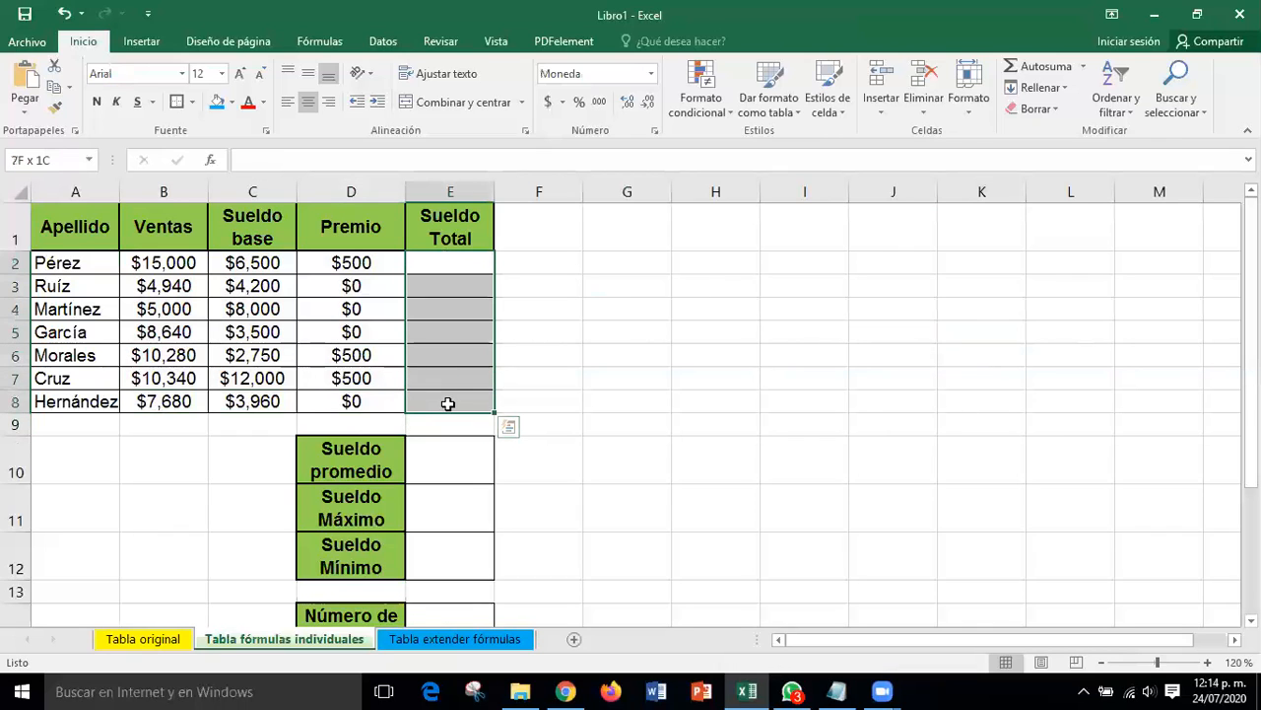
{"action": "left_click", "coordinate": [589, 272]}
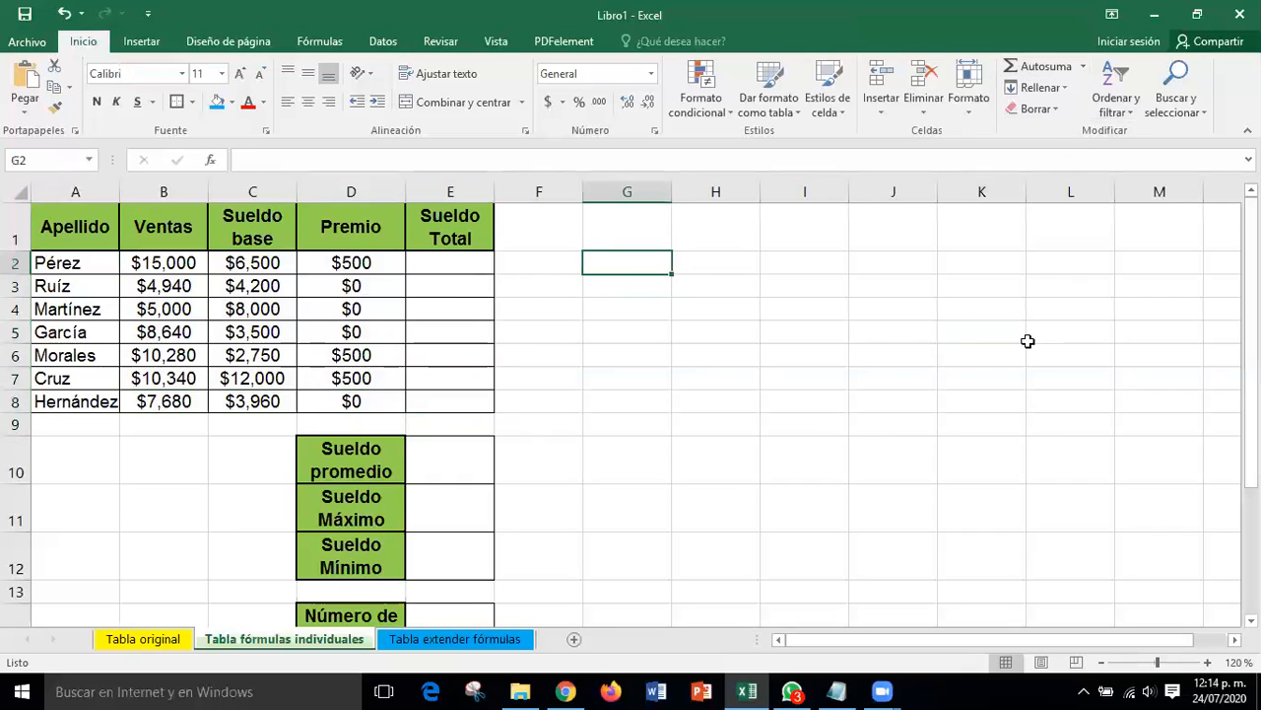
Annotate Sueldo Total in red with arrows toward E2:E8, a rectangle around E2 and a vertical downward arrow beside the table
{"action": "mouse_move", "coordinate": [548, 245]}
{"action": "left_mouse_down"}
{"action": "mouse_move", "coordinate": [473, 259]}
{"action": "mouse_move", "coordinate": [492, 378]}
{"action": "mouse_move", "coordinate": [478, 401]}
{"action": "left_mouse_up"}
{"action": "mouse_move", "coordinate": [407, 248]}
{"action": "left_mouse_down"}
{"action": "mouse_move", "coordinate": [500, 267]}
{"action": "mouse_move", "coordinate": [496, 280]}
{"action": "left_mouse_up"}
{"action": "left_click_drag", "start_coordinate": [609, 395], "coordinate": [611, 248]}
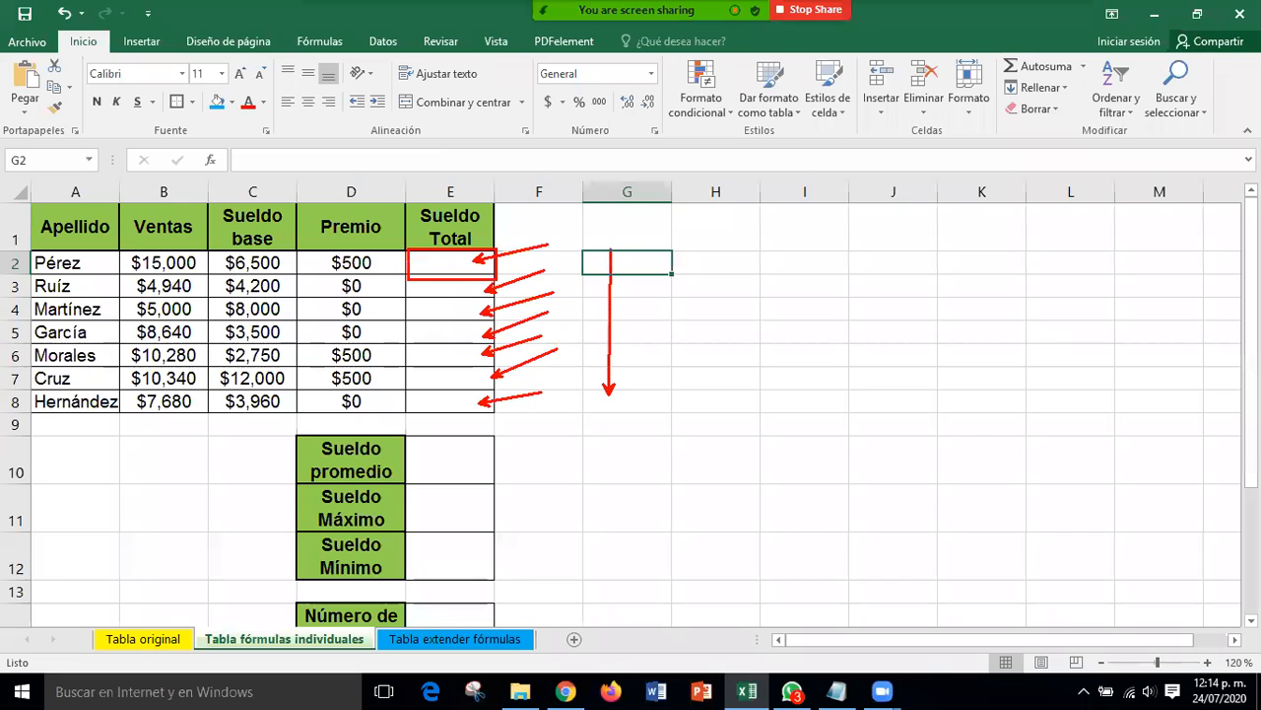
Fill the Sueldo Total cells E2:E8 with row sums by applying Autosuma to the range B2:E8
{"action": "left_click", "coordinate": [1044, 61]}
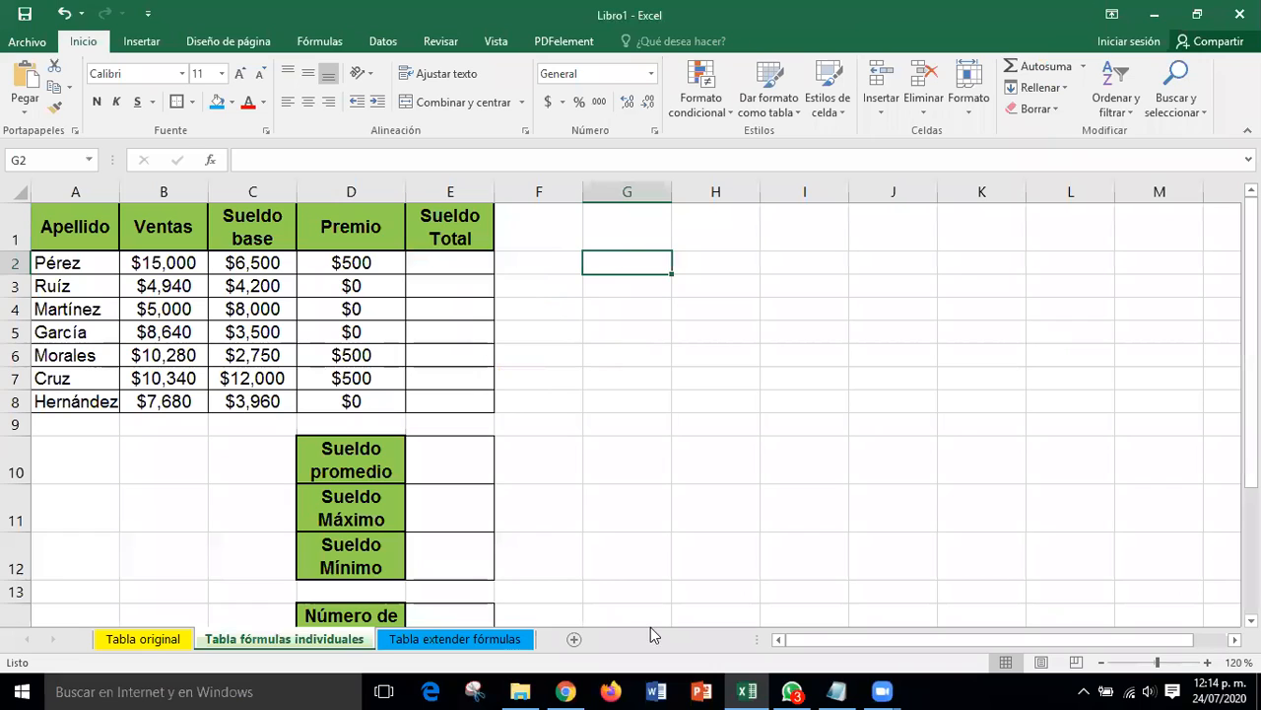
{"action": "mouse_move", "coordinate": [166, 268]}
{"action": "left_mouse_down"}
{"action": "mouse_move", "coordinate": [417, 349]}
{"action": "mouse_move", "coordinate": [444, 403]}
{"action": "left_mouse_up"}
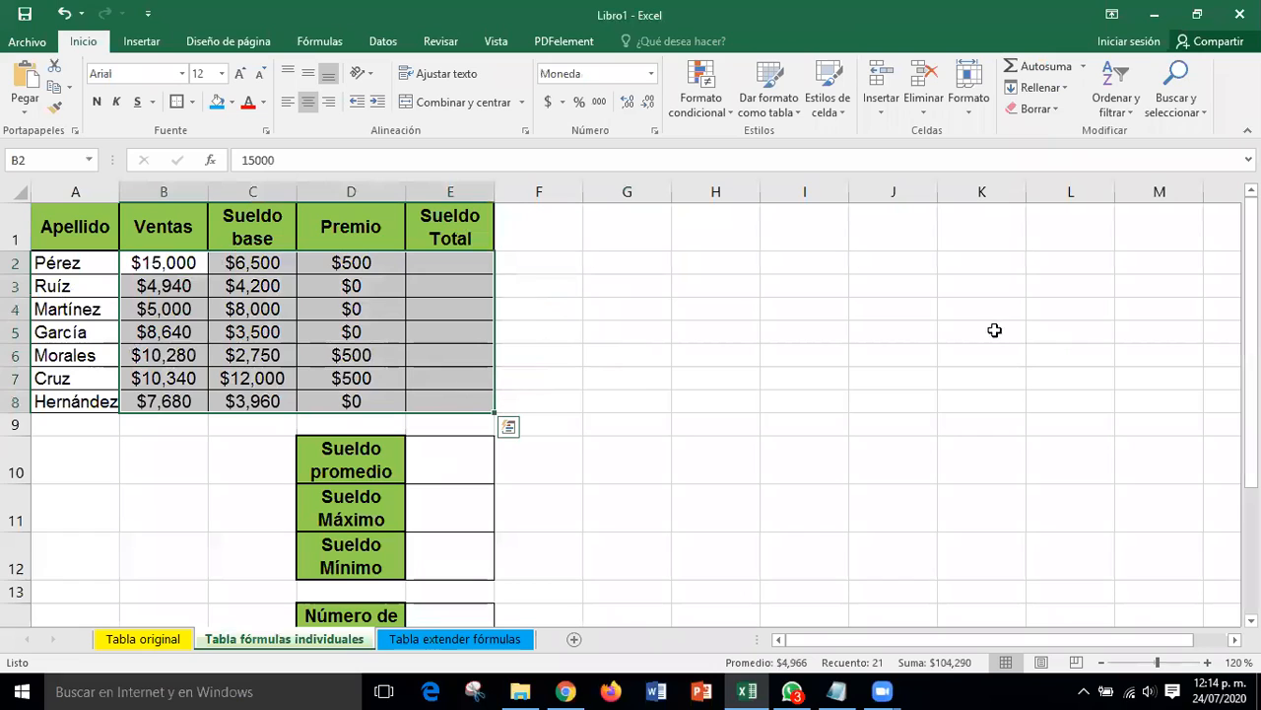
{"action": "left_click", "coordinate": [1046, 67]}
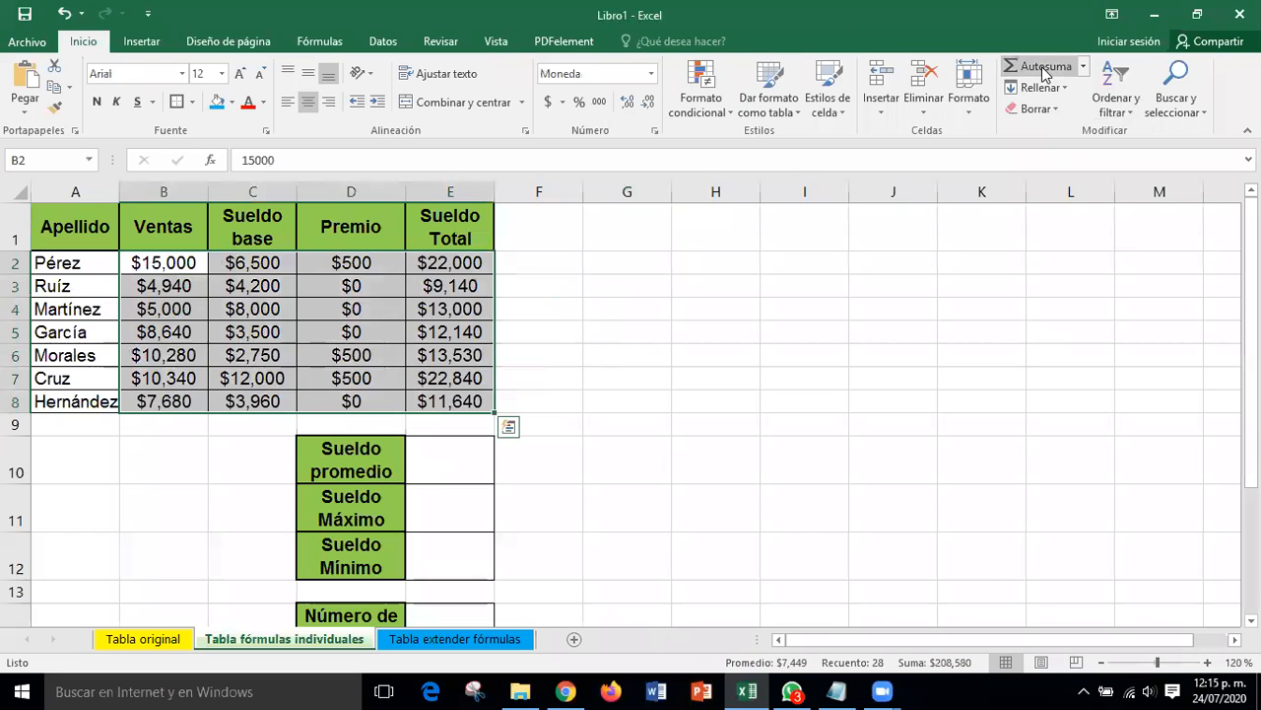
{"action": "left_click", "coordinate": [780, 299]}
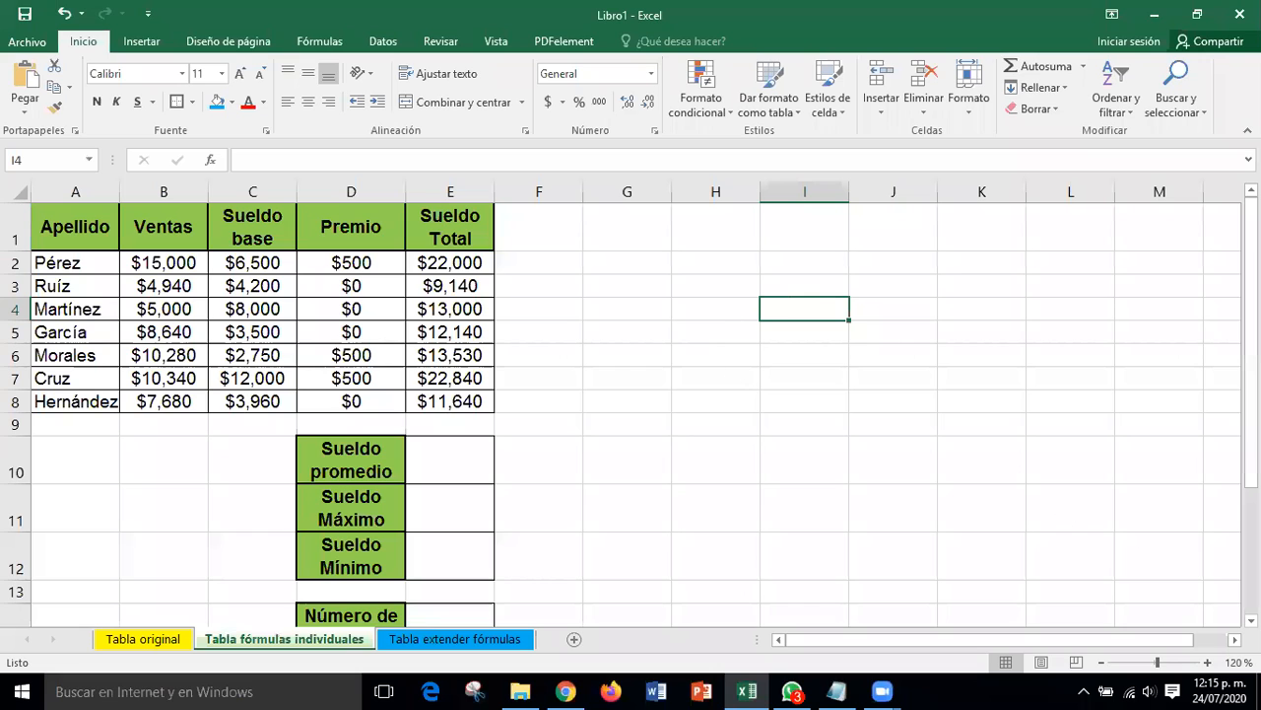
Reduce the sheet zoom to 110% and collapse the ribbon to show more rows
{"action": "left_click", "coordinate": [1101, 667]}
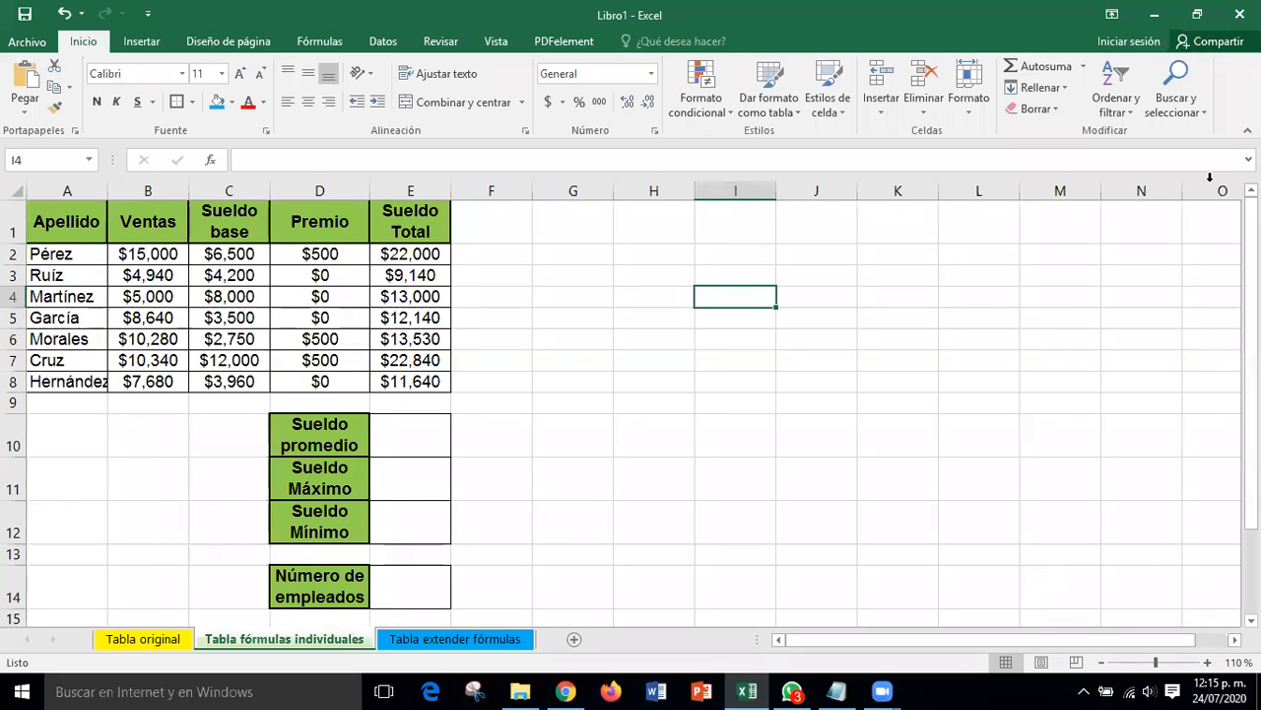
{"action": "left_click", "coordinate": [150, 41]}
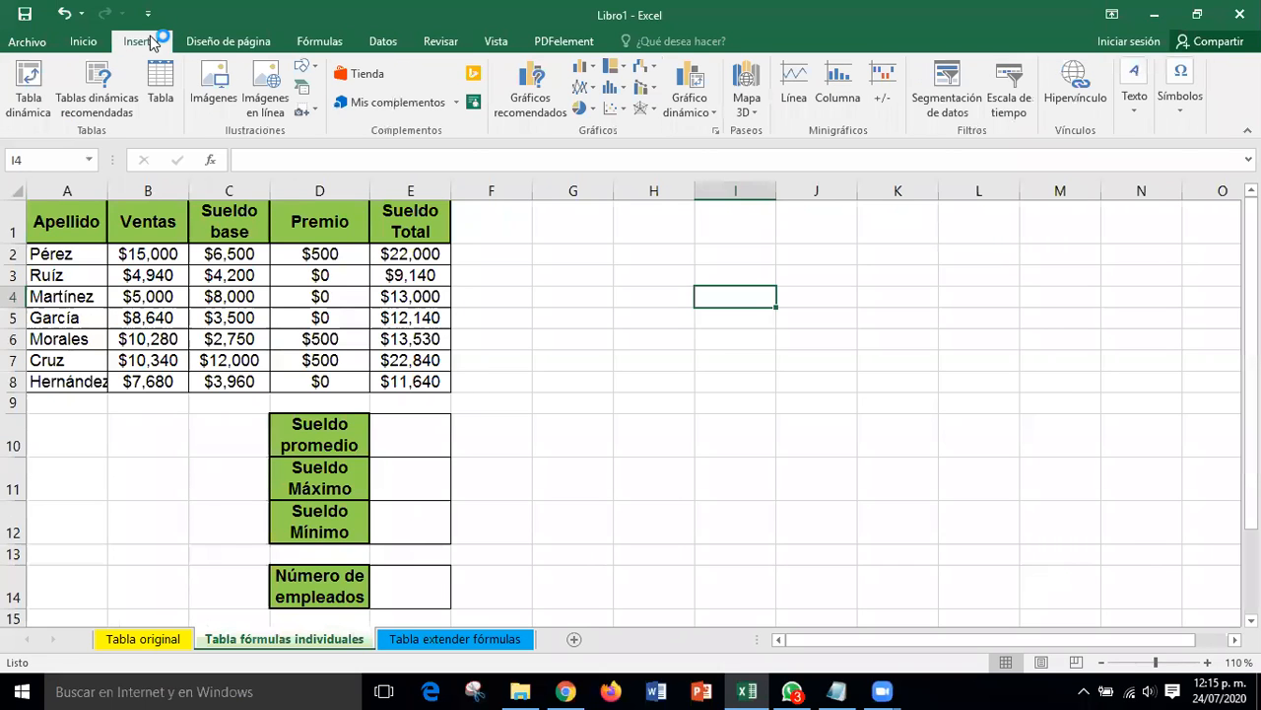
{"action": "double_click", "coordinate": [153, 42]}
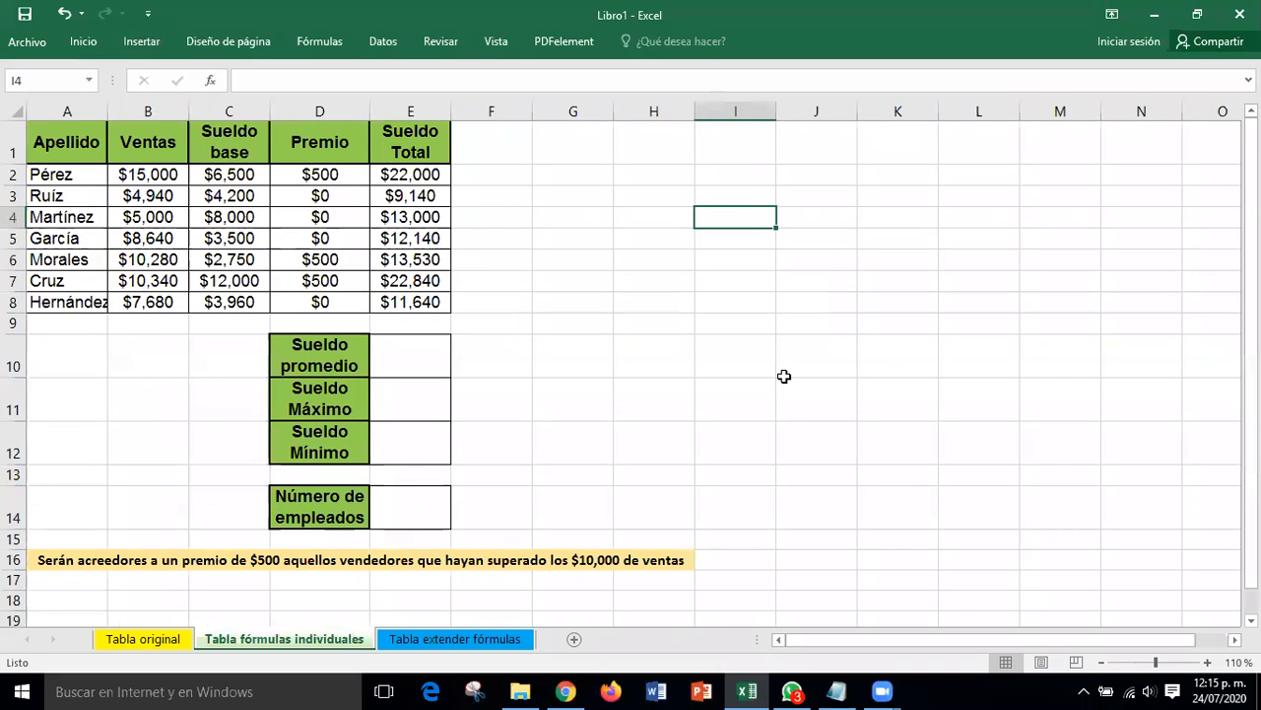
{"action": "left_click", "coordinate": [413, 364]}
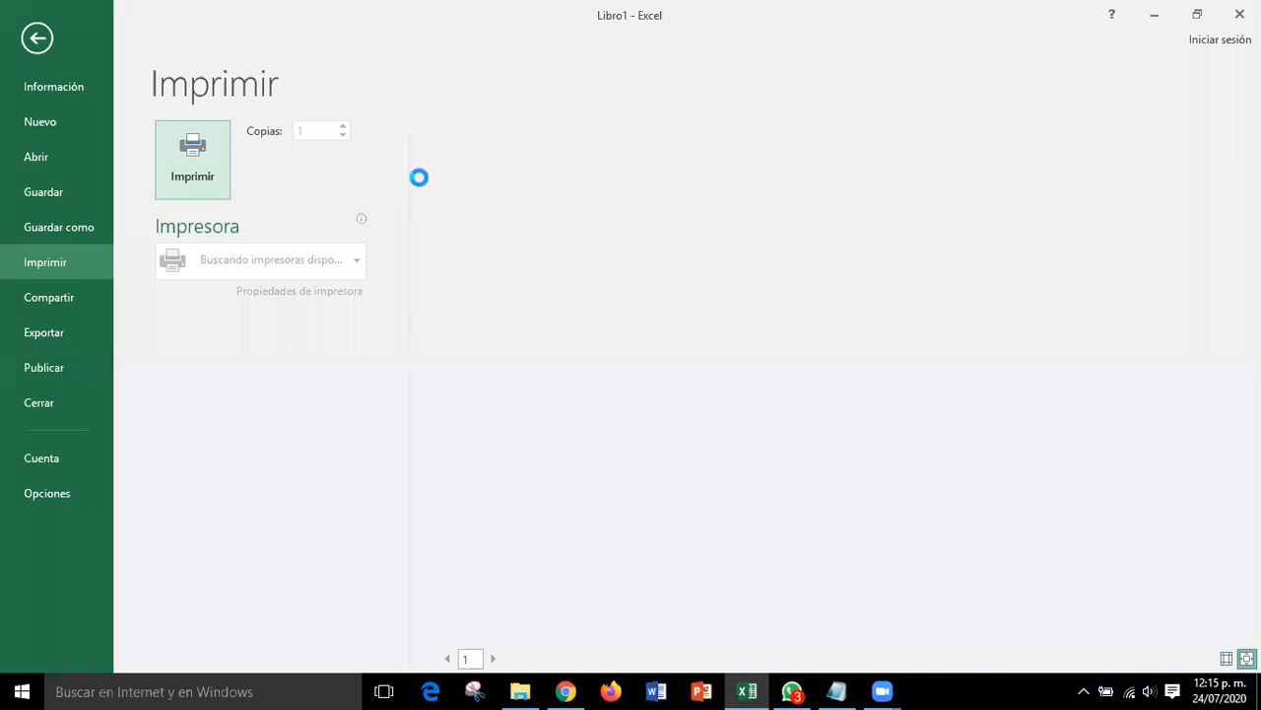
{"action": "left_click", "coordinate": [36, 33]}
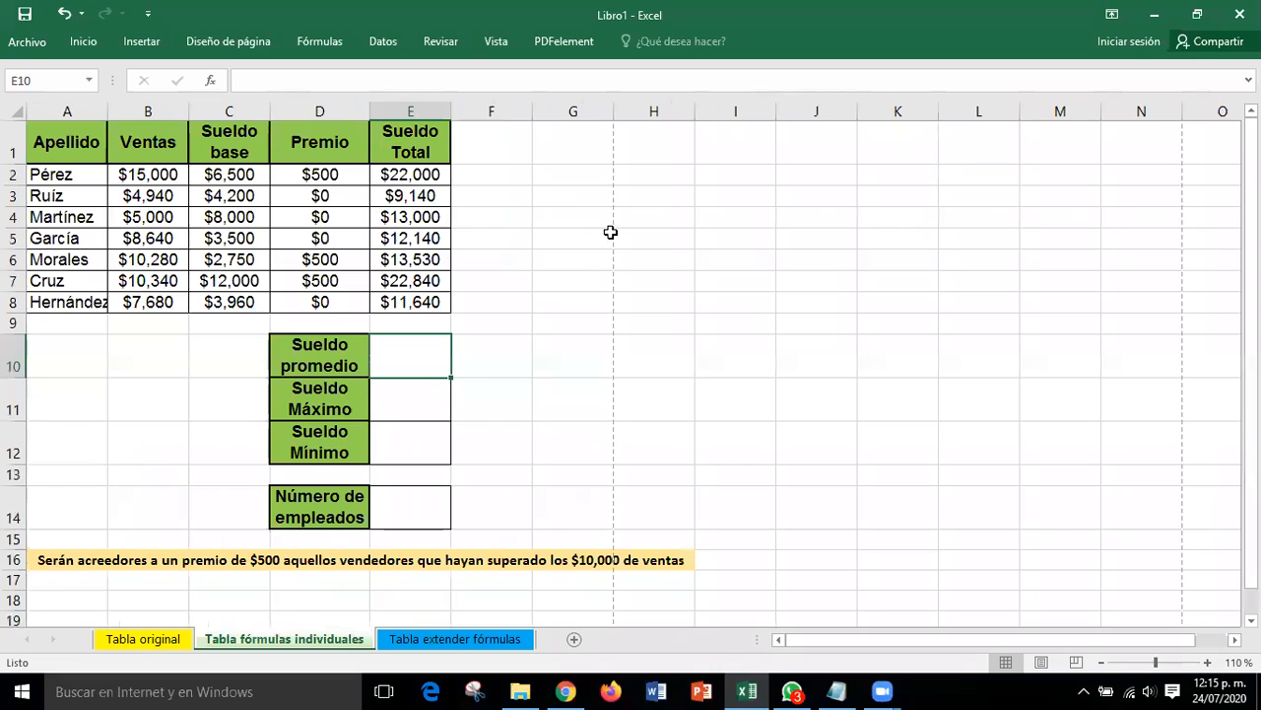
{"action": "left_click", "coordinate": [687, 263]}
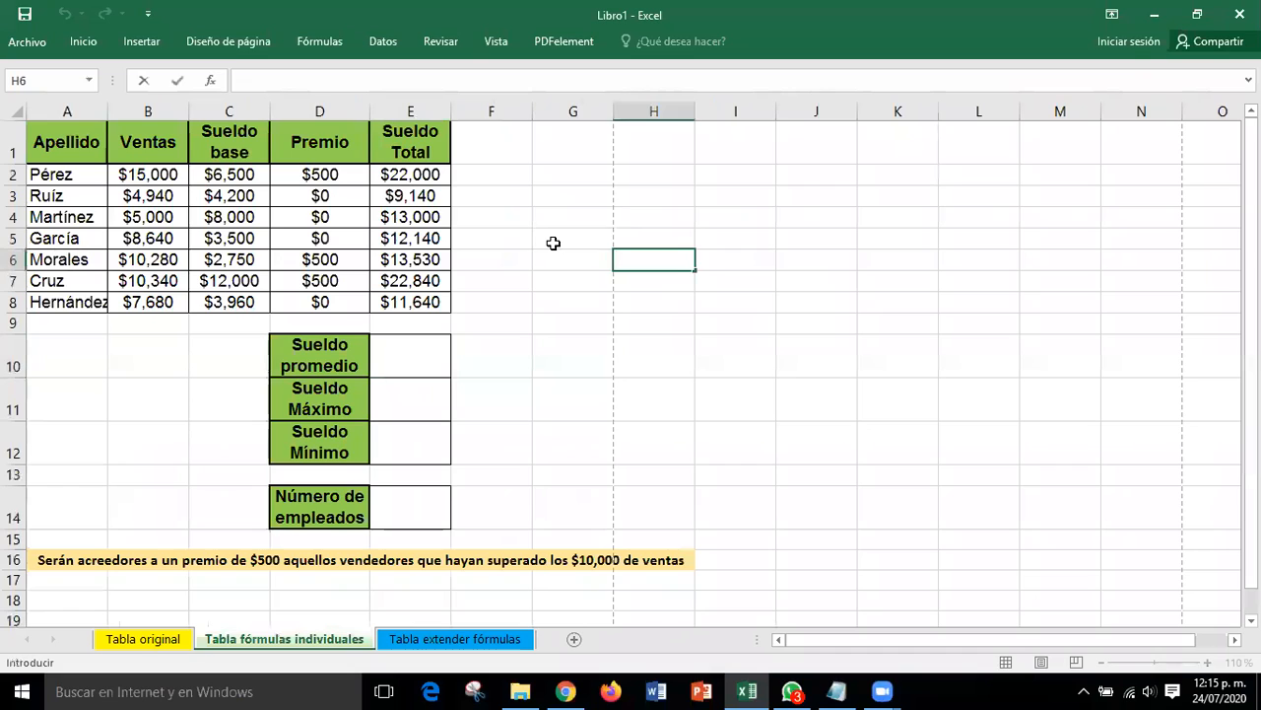
{"action": "left_click", "coordinate": [553, 243]}
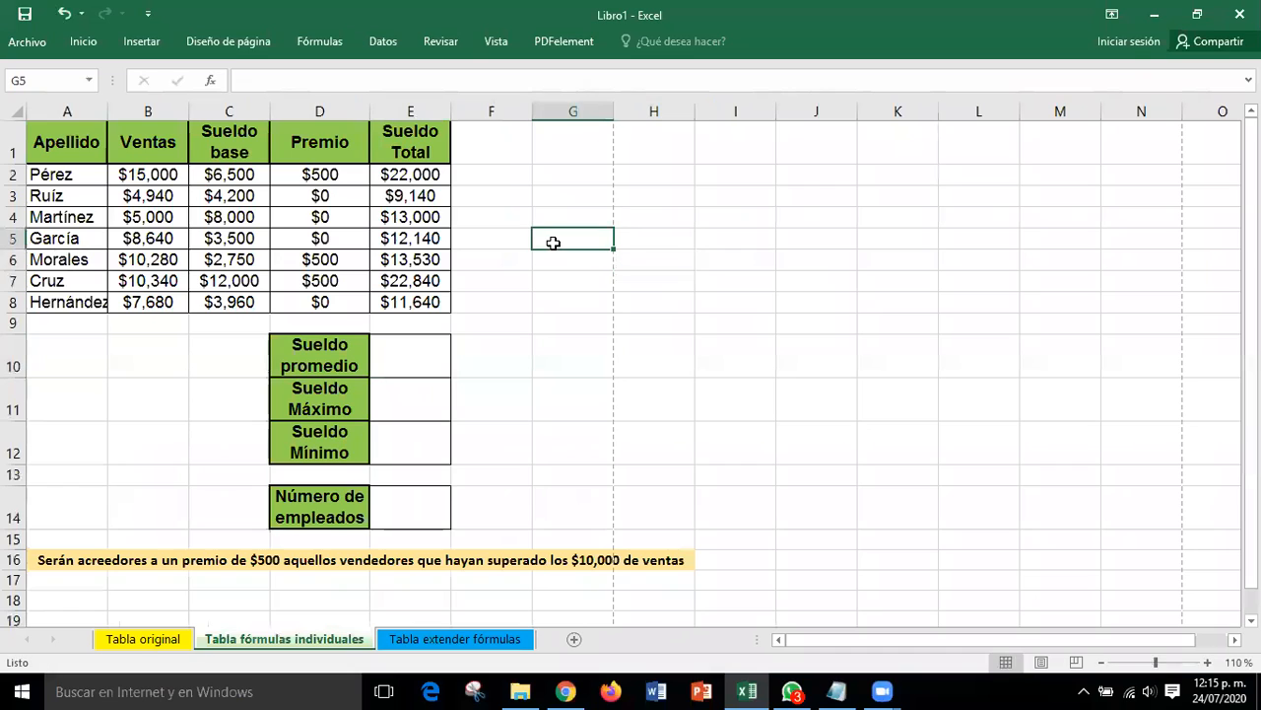
{"action": "left_click", "coordinate": [431, 174]}
{"action": "left_click_drag", "start_coordinate": [656, 225], "coordinate": [651, 235]}
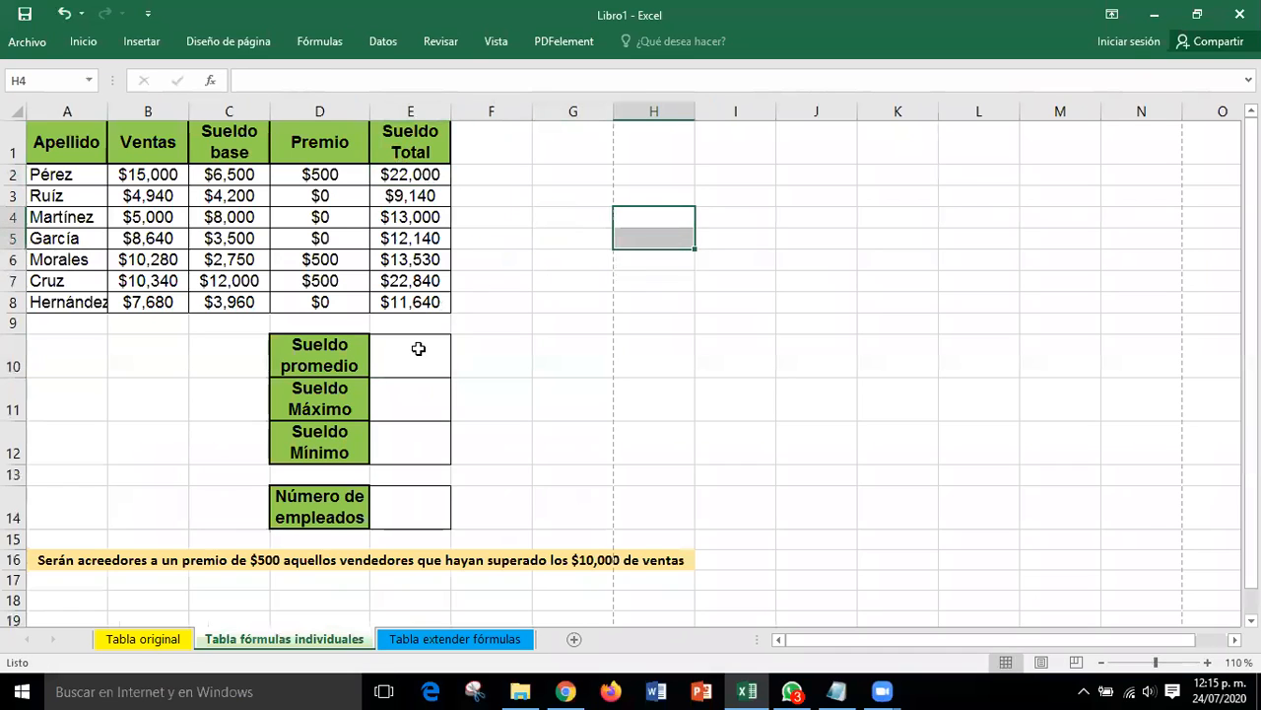
Examine the empty Sueldo promedio, Máximo and Mínimo cells E10:E12 and the Sueldo Total values E2:E8 they refer to
{"action": "left_click", "coordinate": [418, 348]}
{"action": "left_click", "coordinate": [411, 393]}
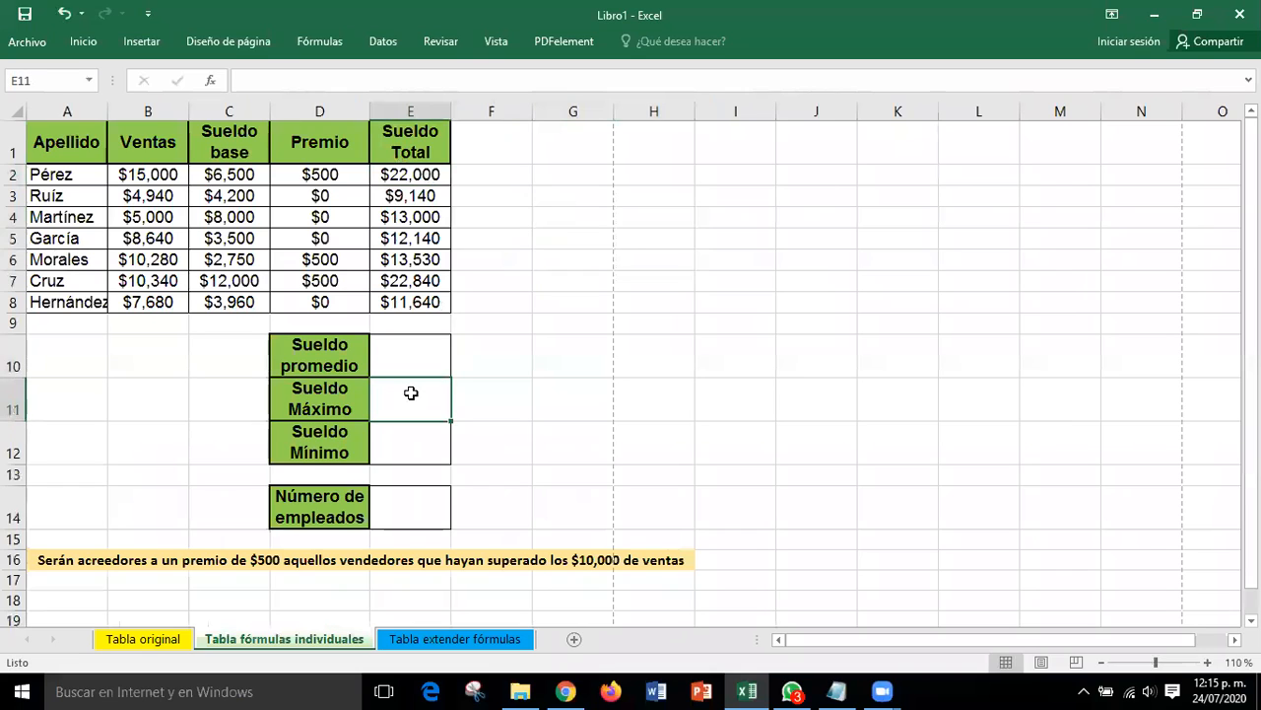
{"action": "left_click", "coordinate": [414, 345]}
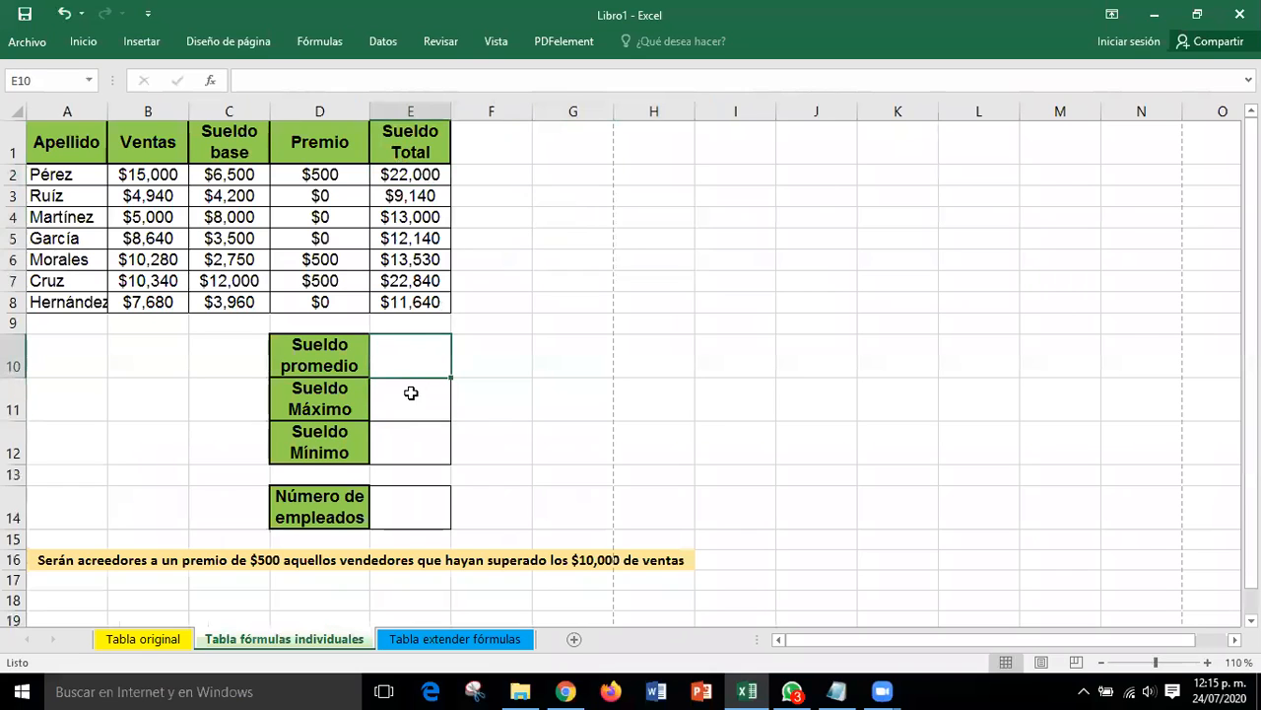
{"action": "left_click", "coordinate": [411, 393]}
{"action": "left_click", "coordinate": [419, 441]}
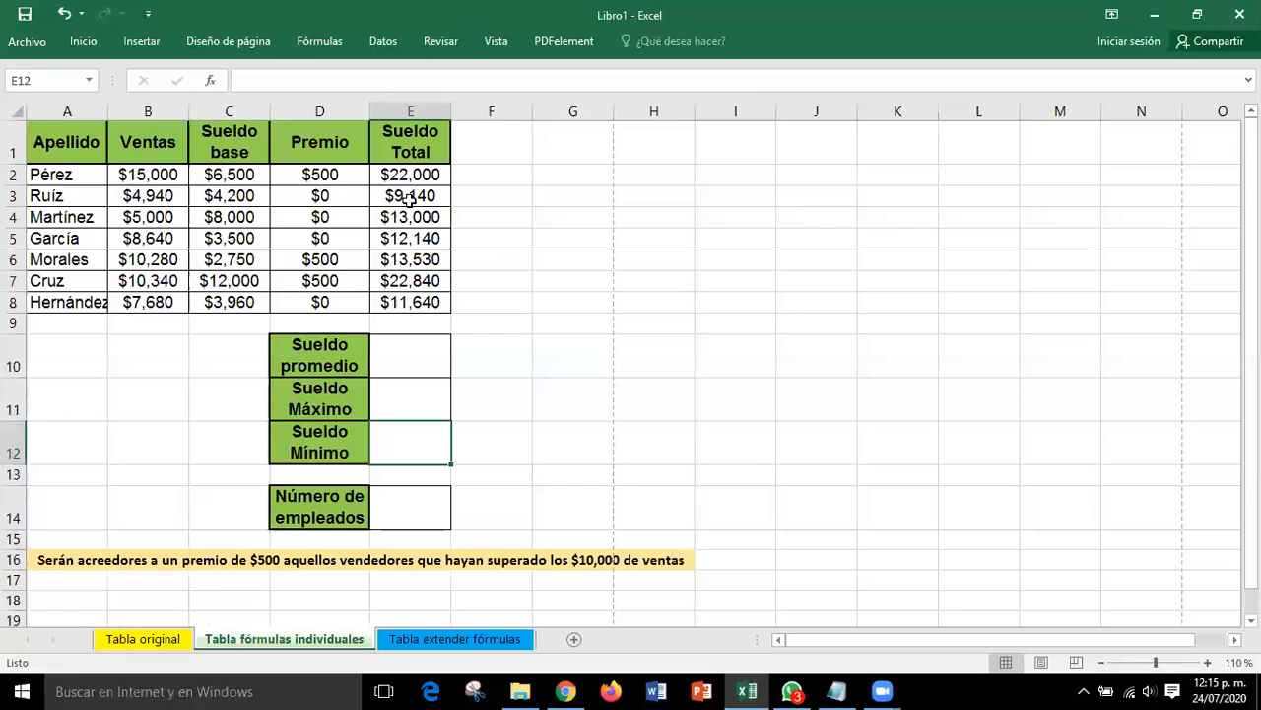
{"action": "left_click_drag", "start_coordinate": [412, 173], "coordinate": [423, 299]}
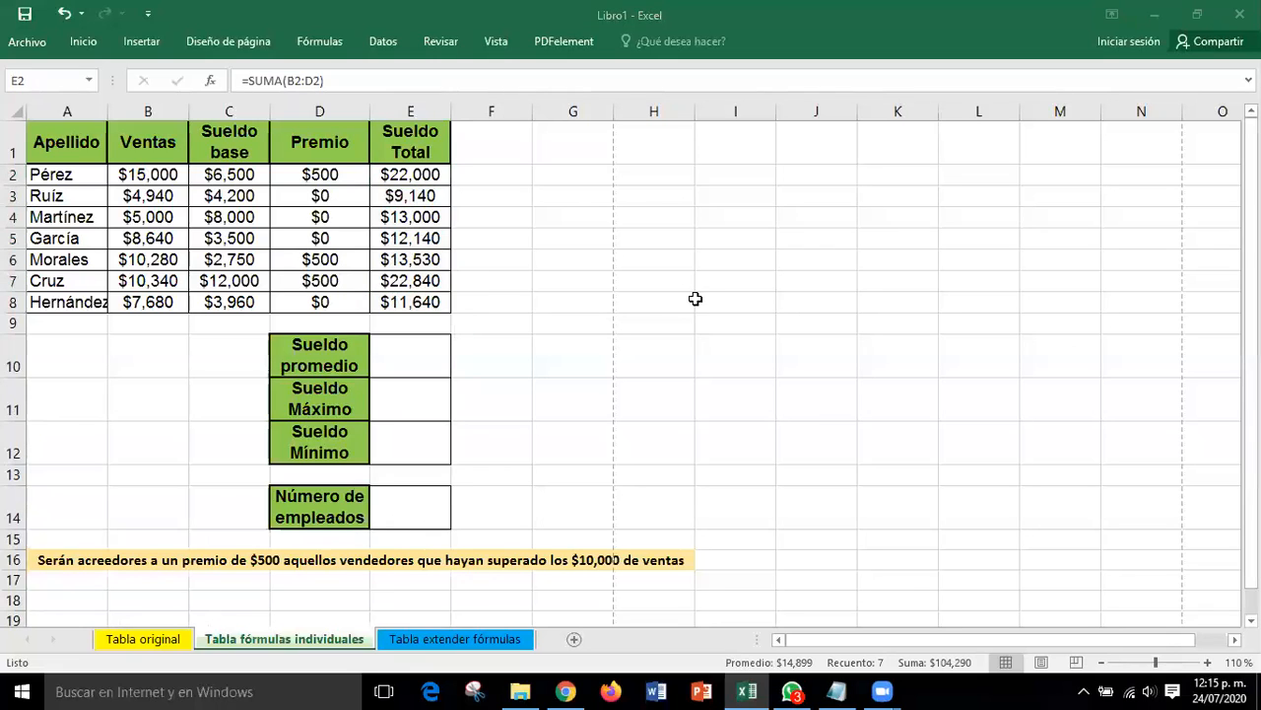
{"action": "left_click", "coordinate": [839, 432]}
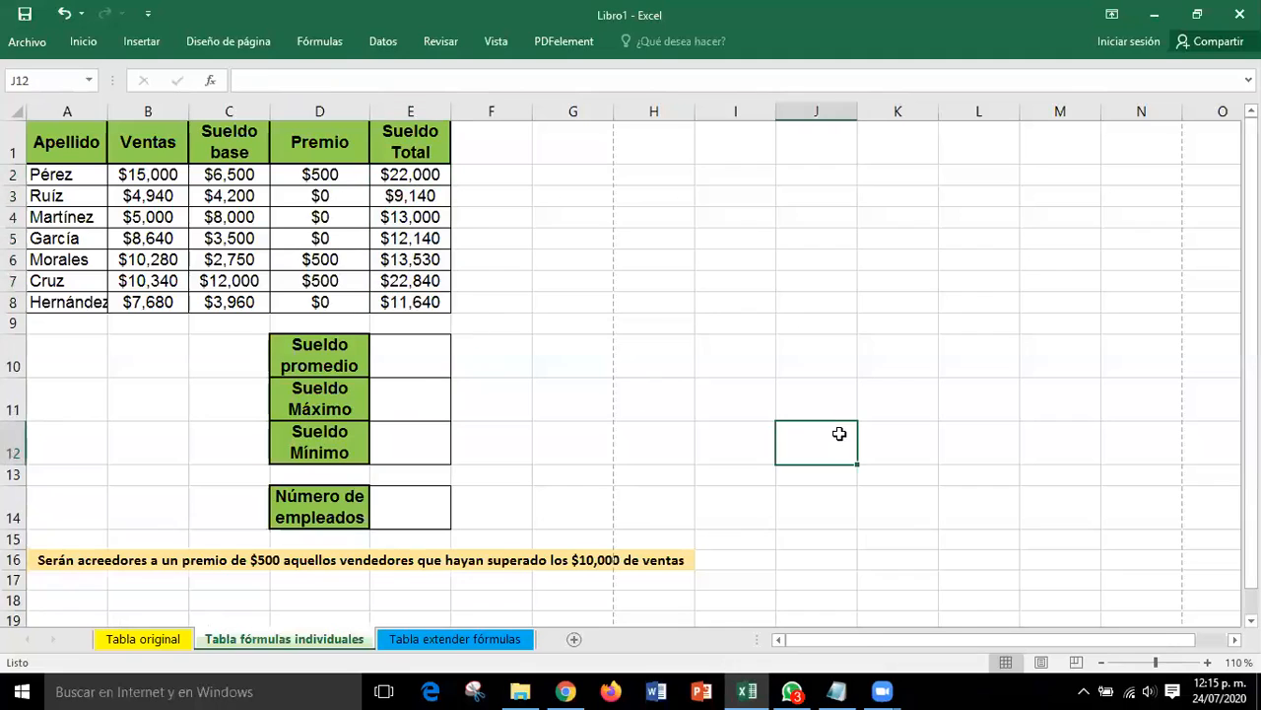
Calculate the Sueldo promedio in E10 with the formula =PROMEDIO(E2:E8)
{"action": "left_click", "coordinate": [417, 363]}
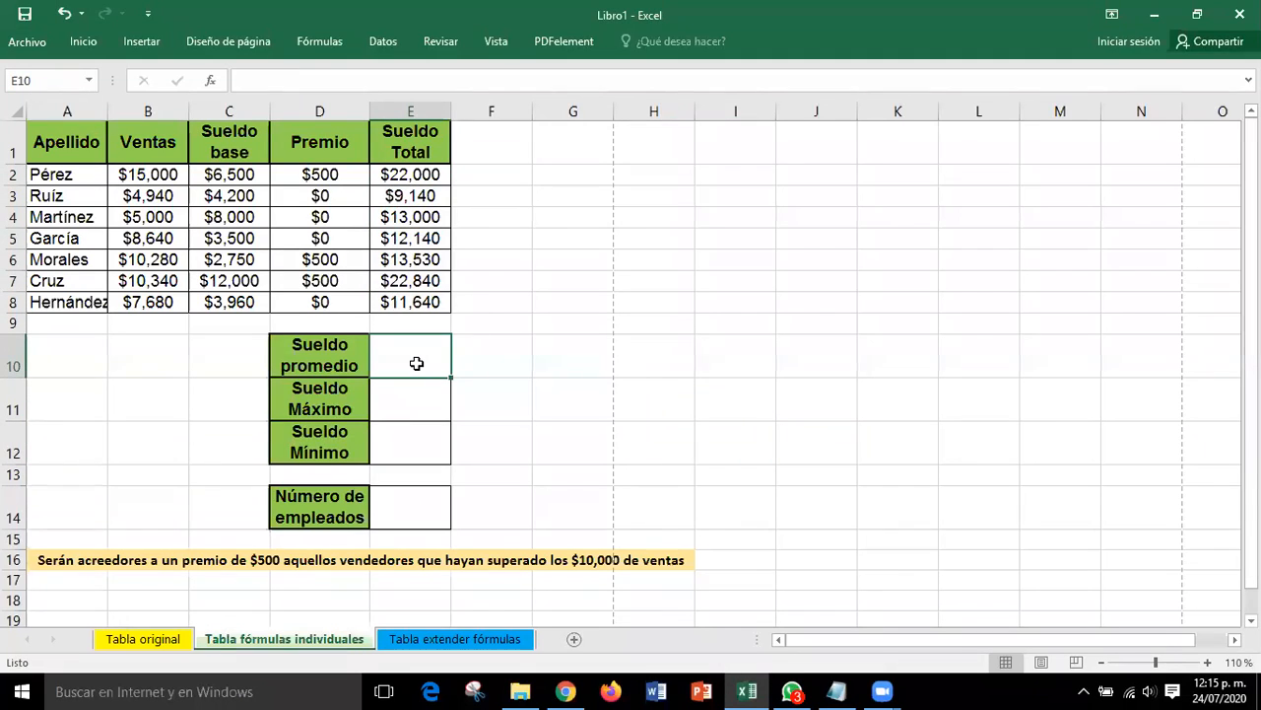
{"action": "type", "text": "="}
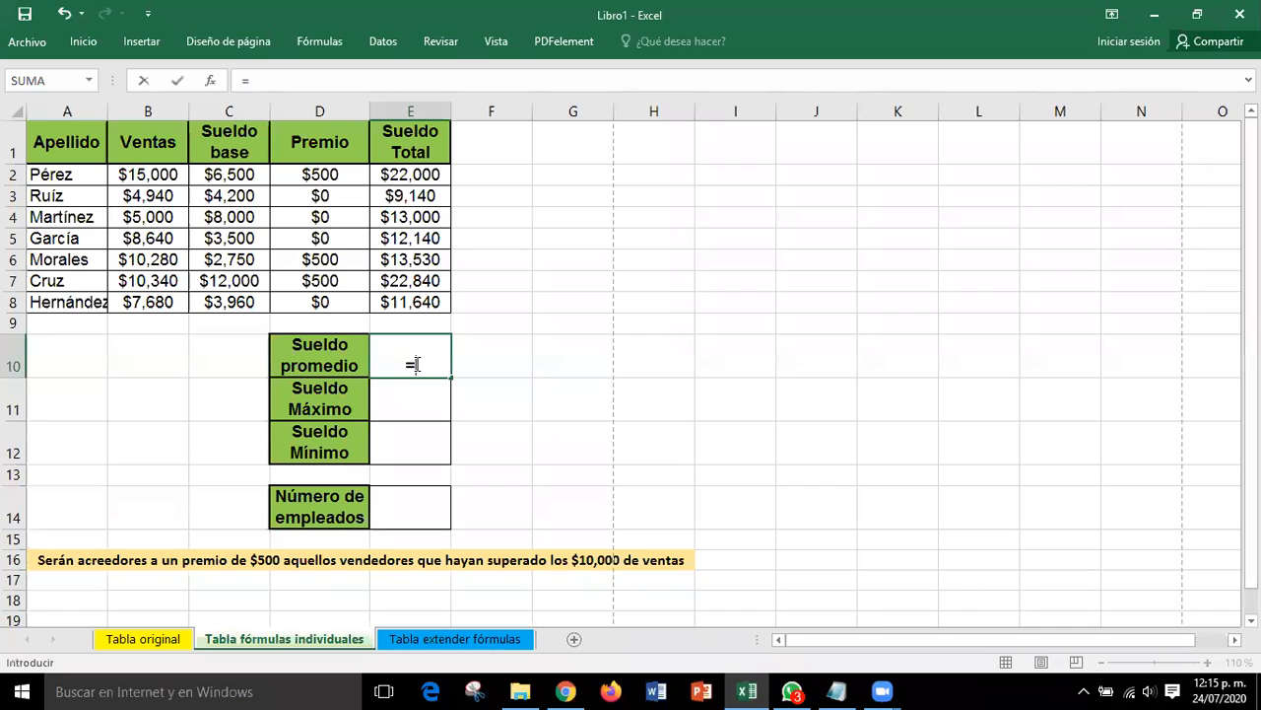
{"action": "type", "text": "P"}
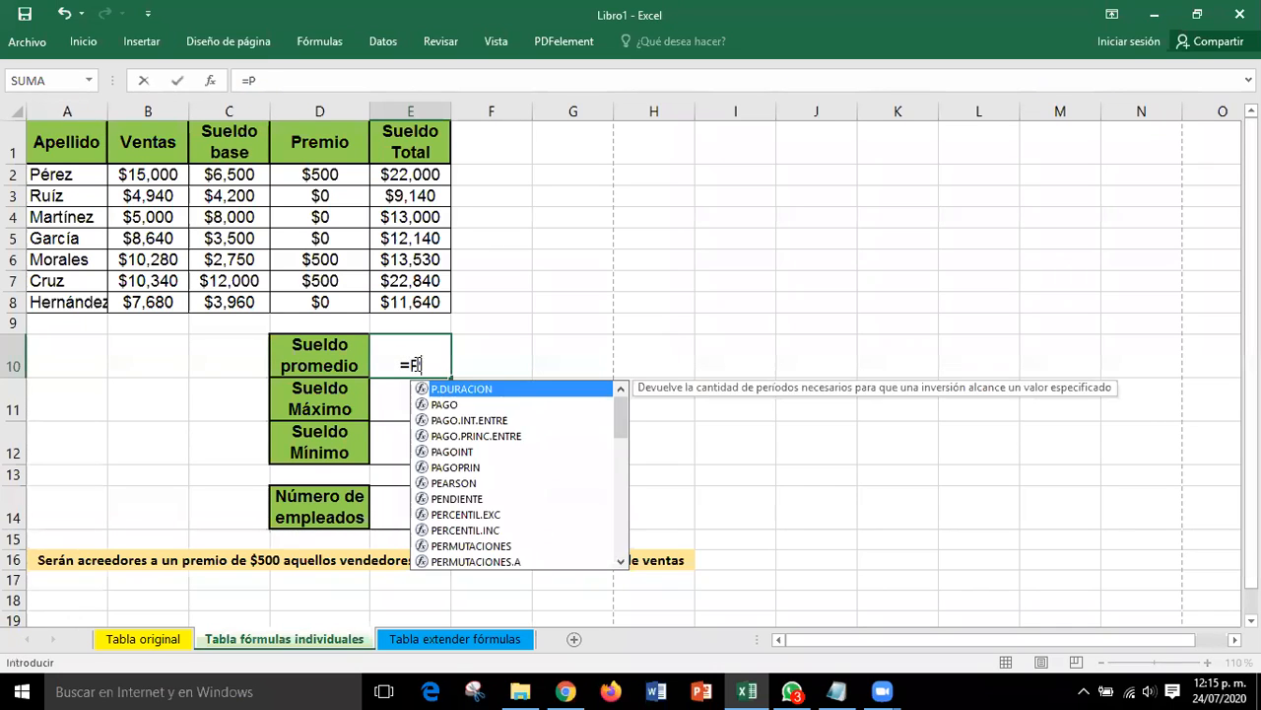
{"action": "type", "text": "ROMEDIO"}
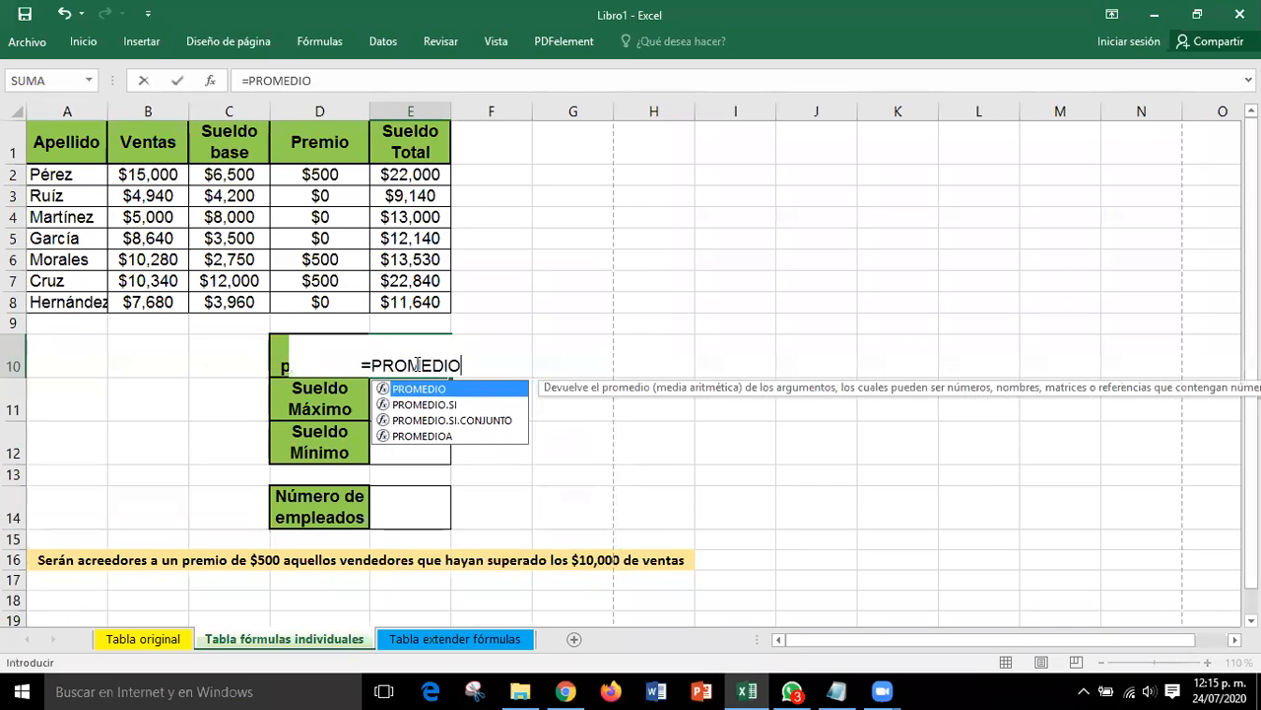
{"action": "type", "text": "("}
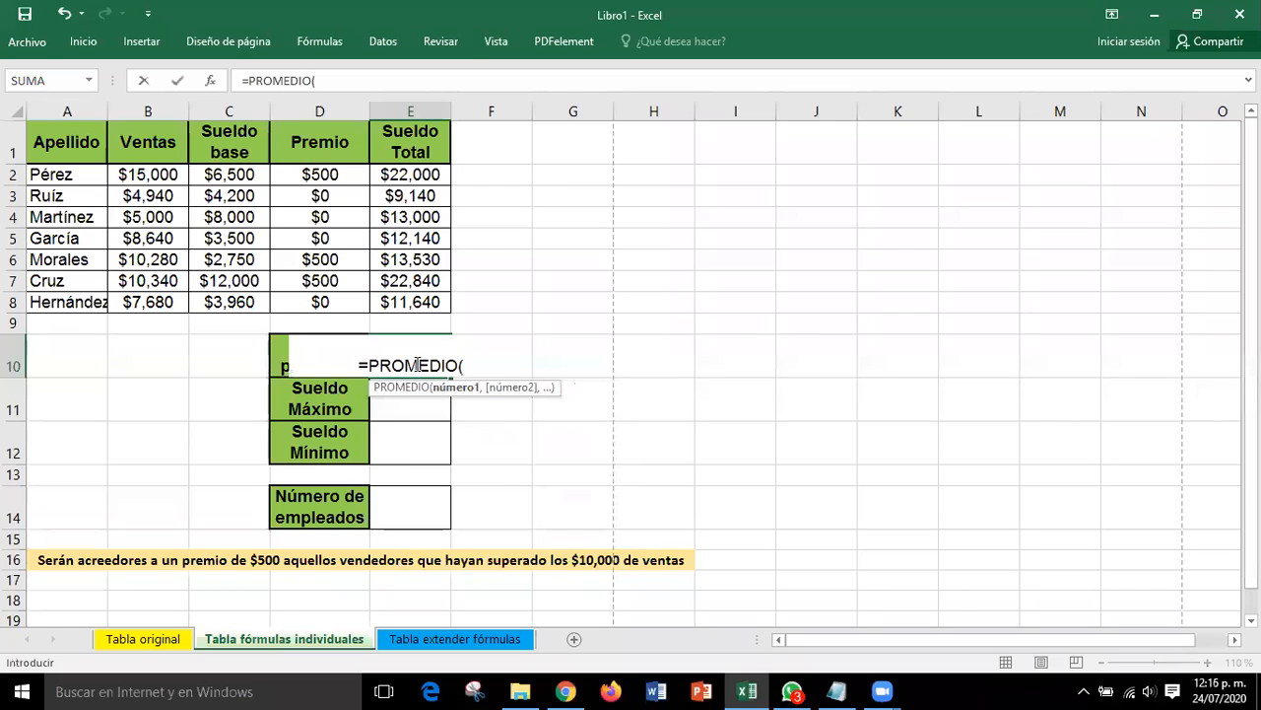
{"action": "left_click_drag", "start_coordinate": [414, 181], "coordinate": [395, 304]}
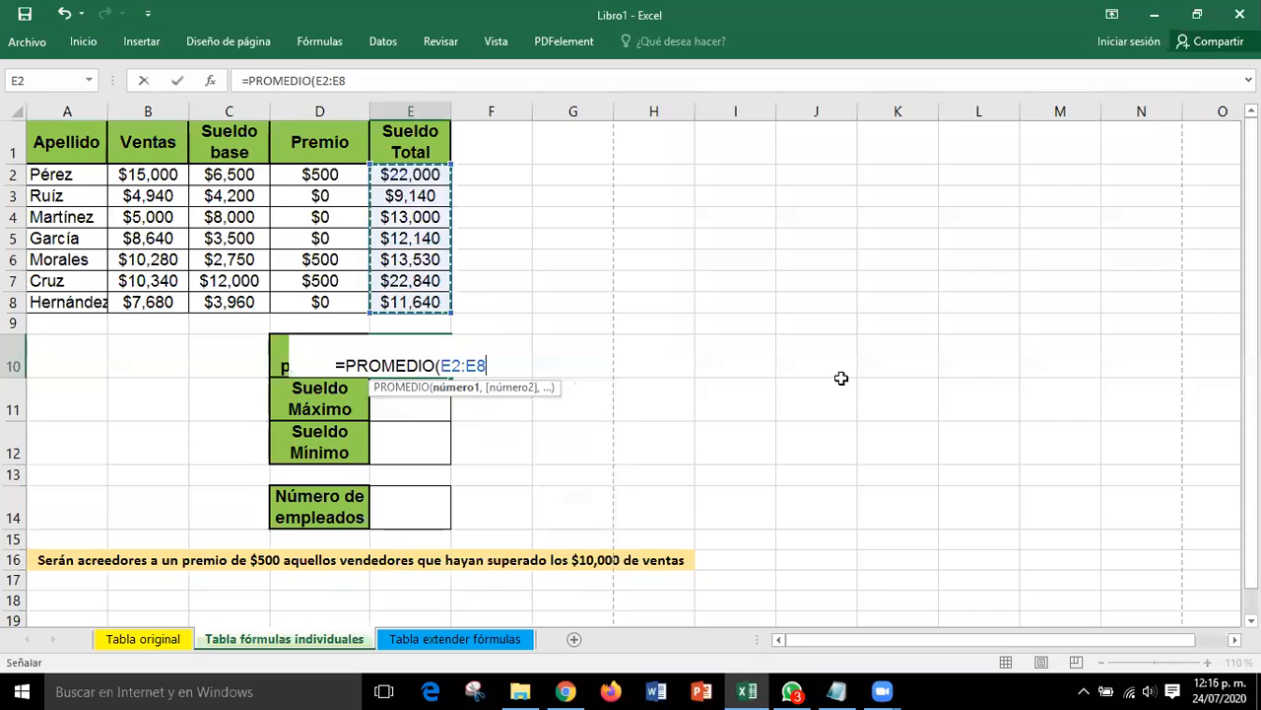
{"action": "type", "text": ")"}
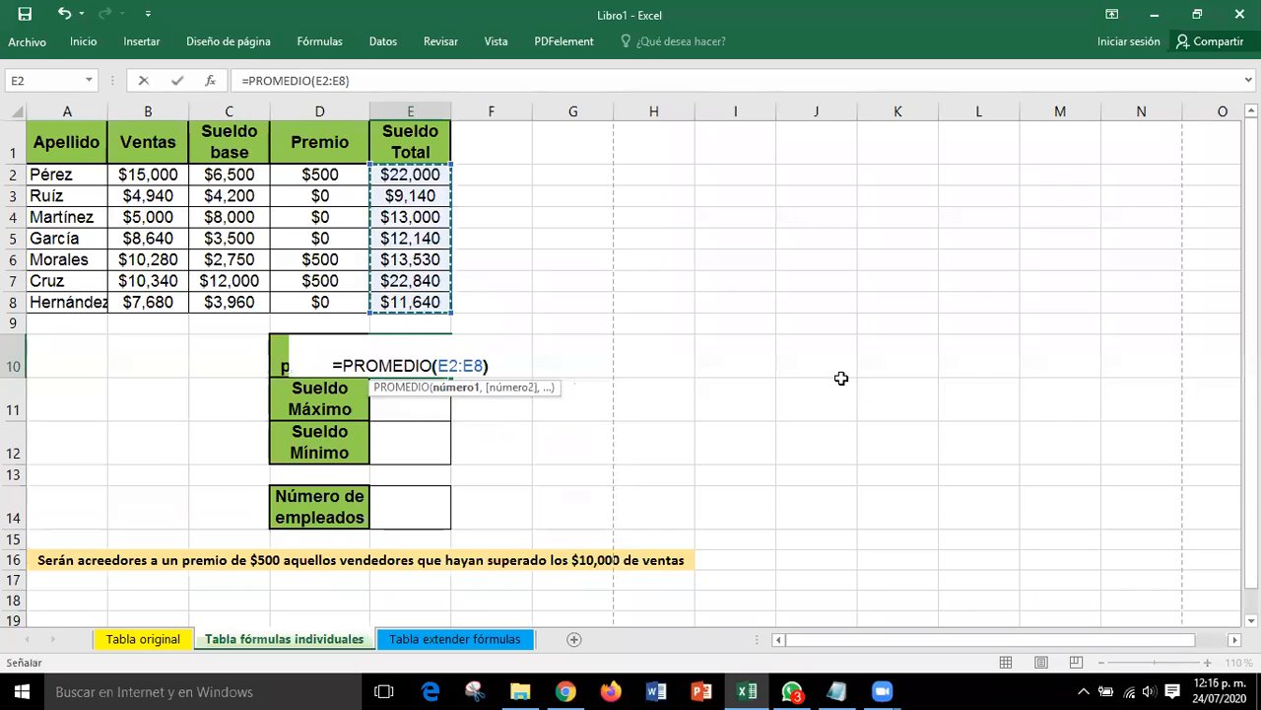
{"action": "key", "text": "Return"}
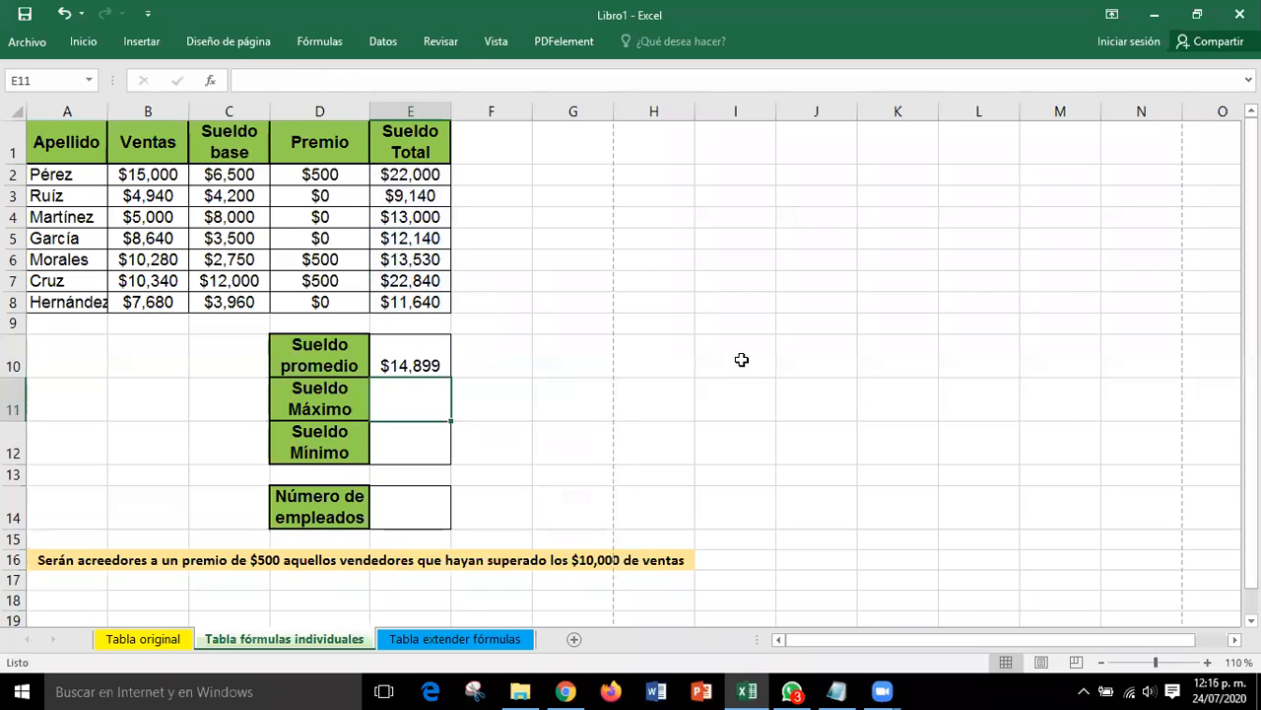
Review the PROMEDIO formula in E10 against the Sueldo Total range E2:E8
{"action": "left_click", "coordinate": [666, 337]}
{"action": "left_click_drag", "start_coordinate": [409, 170], "coordinate": [419, 300]}
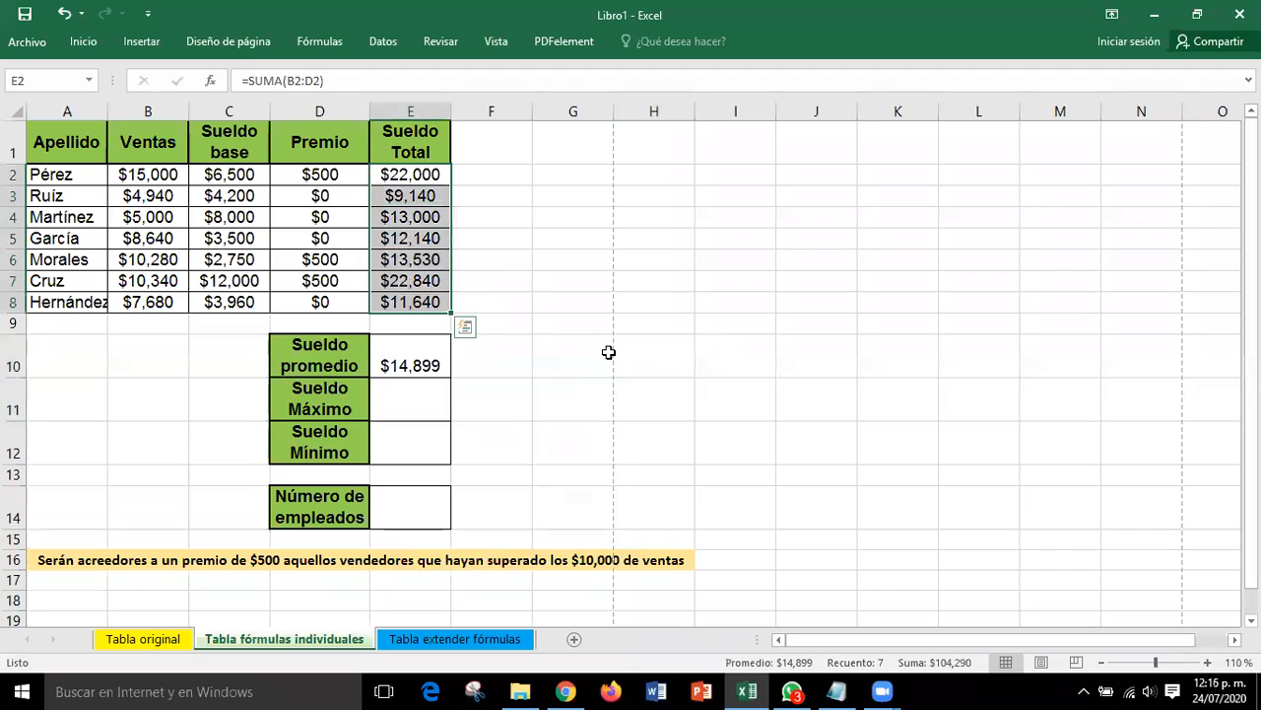
{"action": "left_click", "coordinate": [428, 364]}
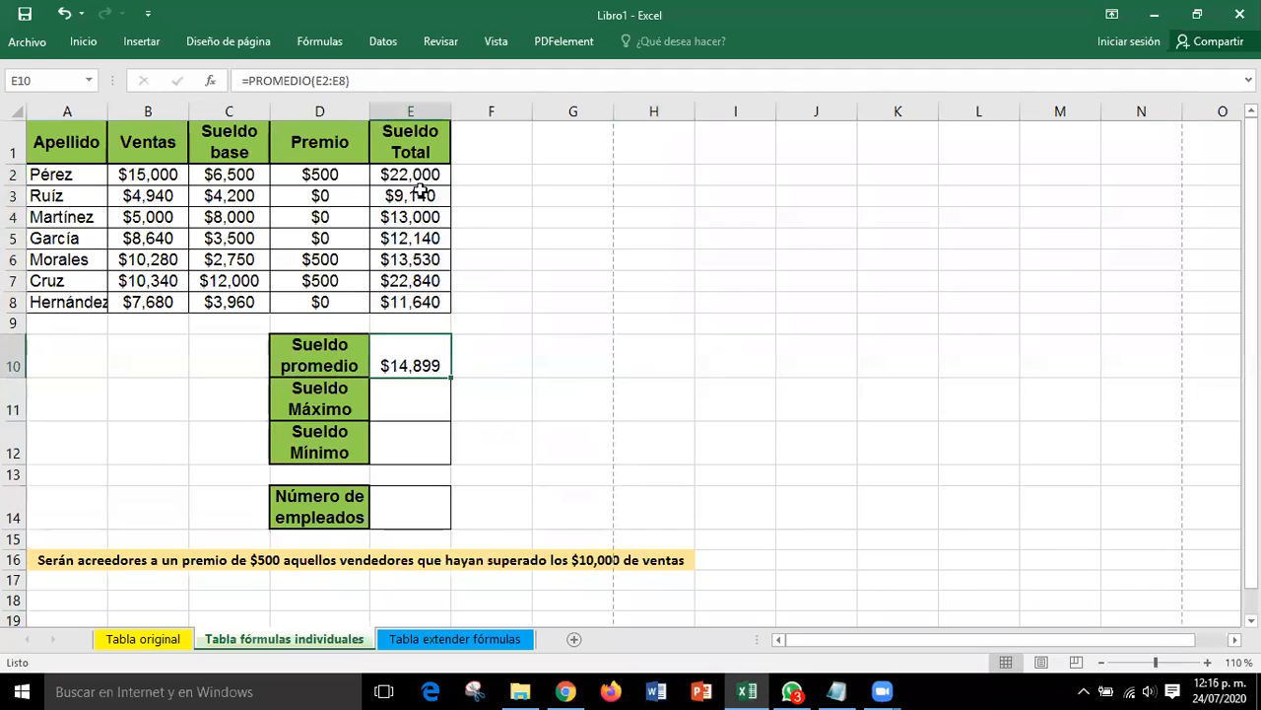
{"action": "left_click_drag", "start_coordinate": [416, 169], "coordinate": [420, 300]}
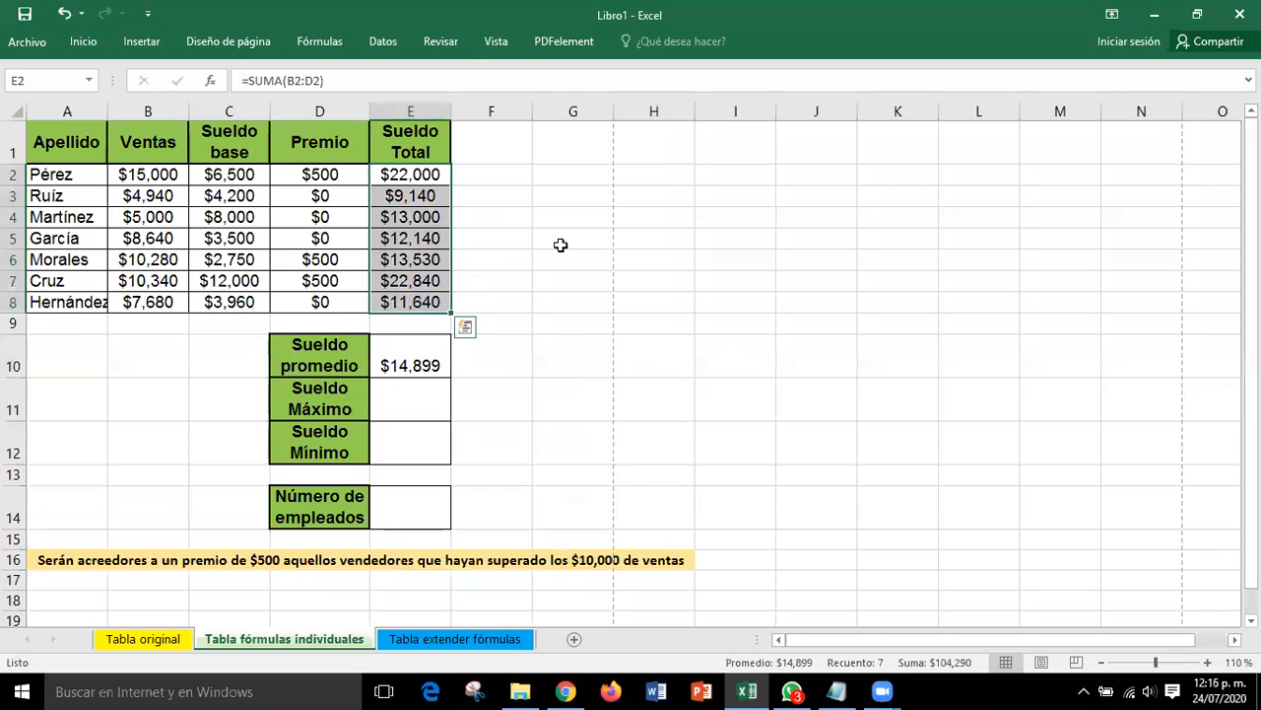
{"action": "left_click", "coordinate": [738, 337]}
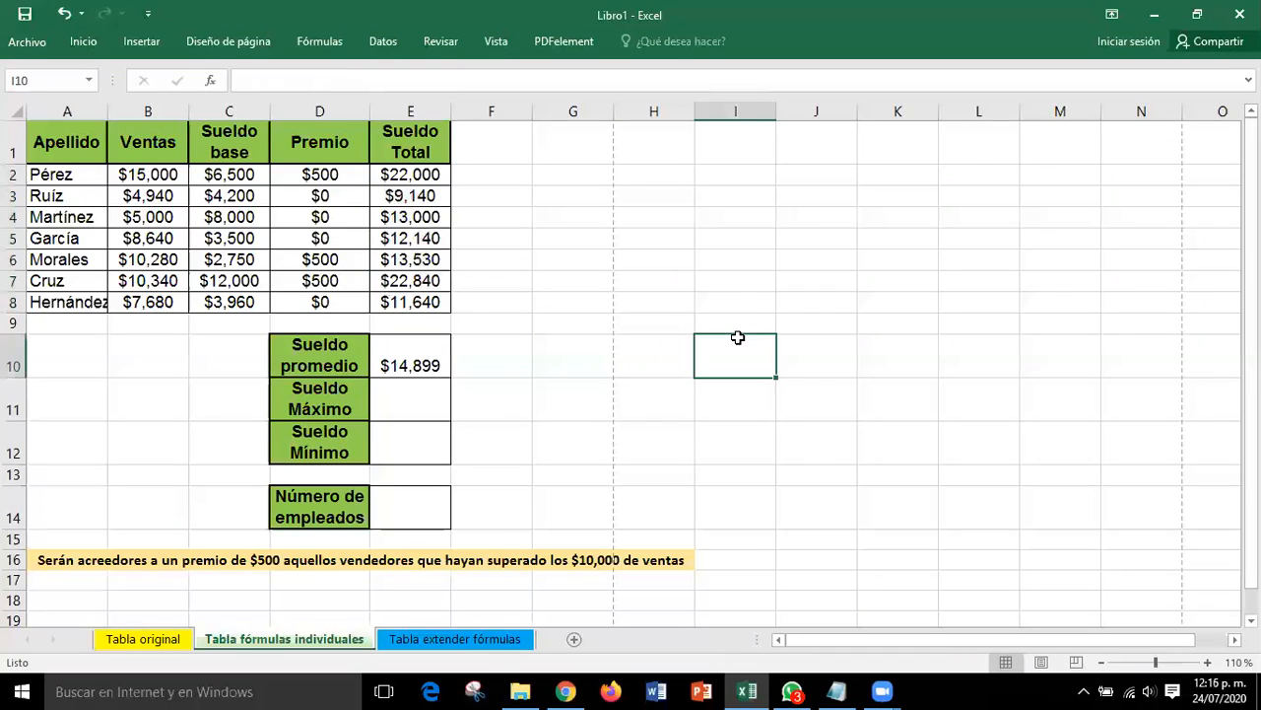
Inspect the empty Sueldo Máximo cell E11, then the Sueldo Total in E7 and its entire row
{"action": "left_click", "coordinate": [422, 406]}
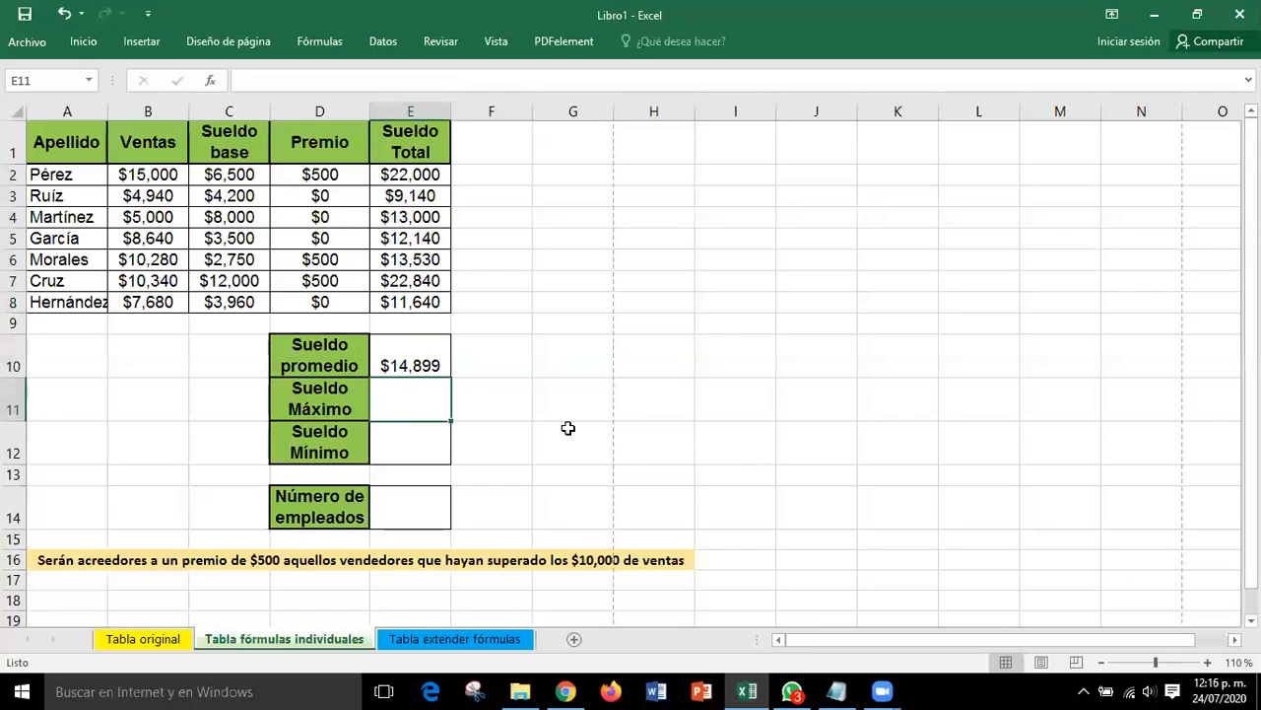
{"action": "left_click", "coordinate": [434, 282]}
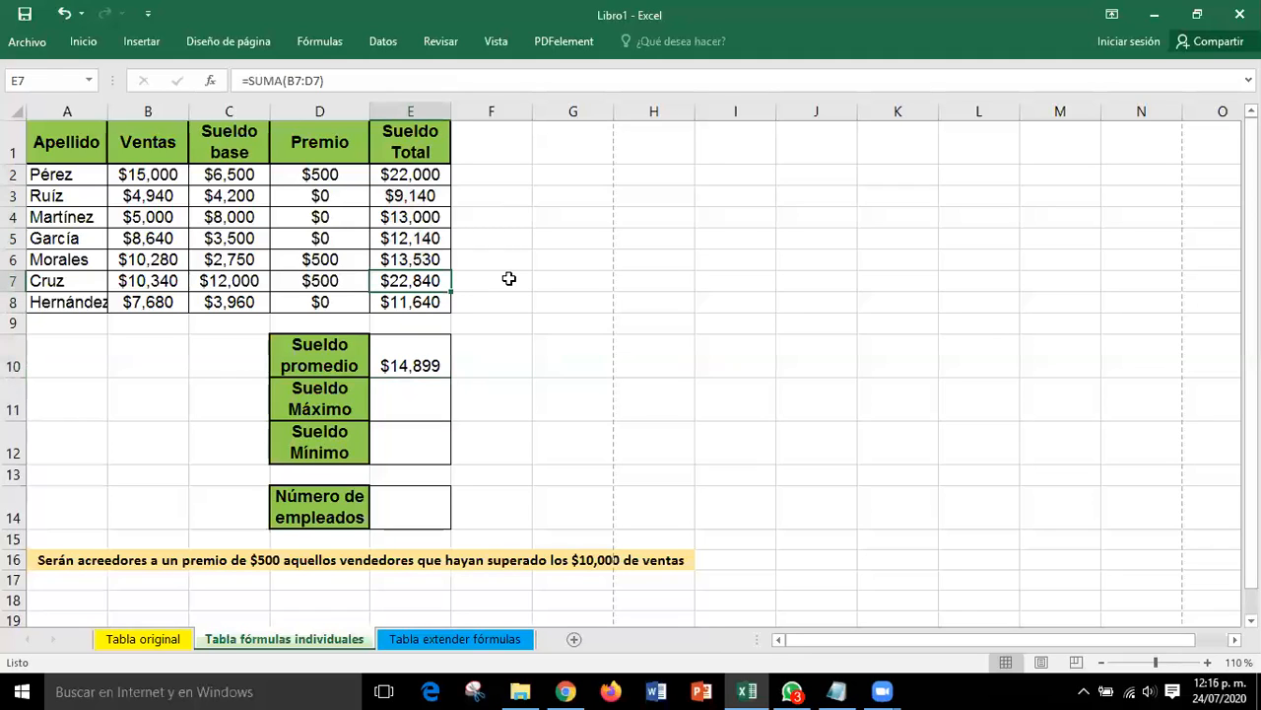
{"action": "left_click", "coordinate": [12, 281]}
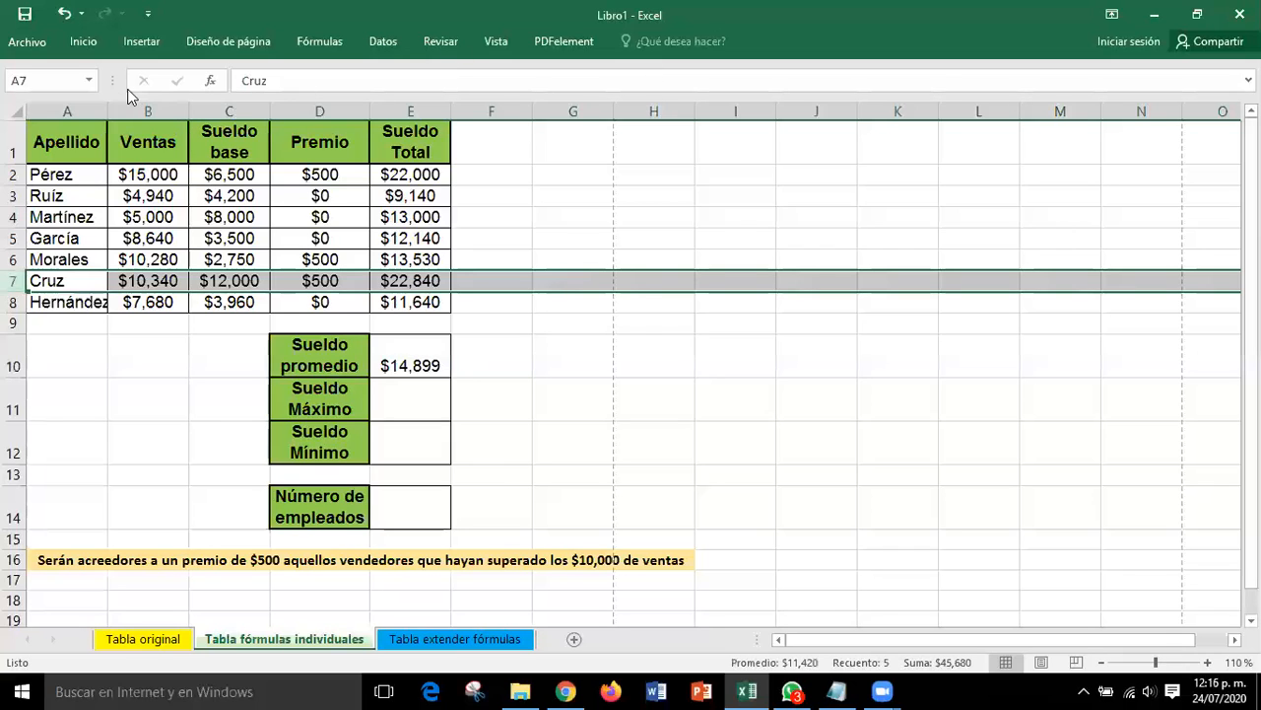
Widen the Apellido column A slightly to fit the longest surname, and select the Sueldo Máximo cell E11
{"action": "left_click_drag", "start_coordinate": [107, 105], "coordinate": [119, 106]}
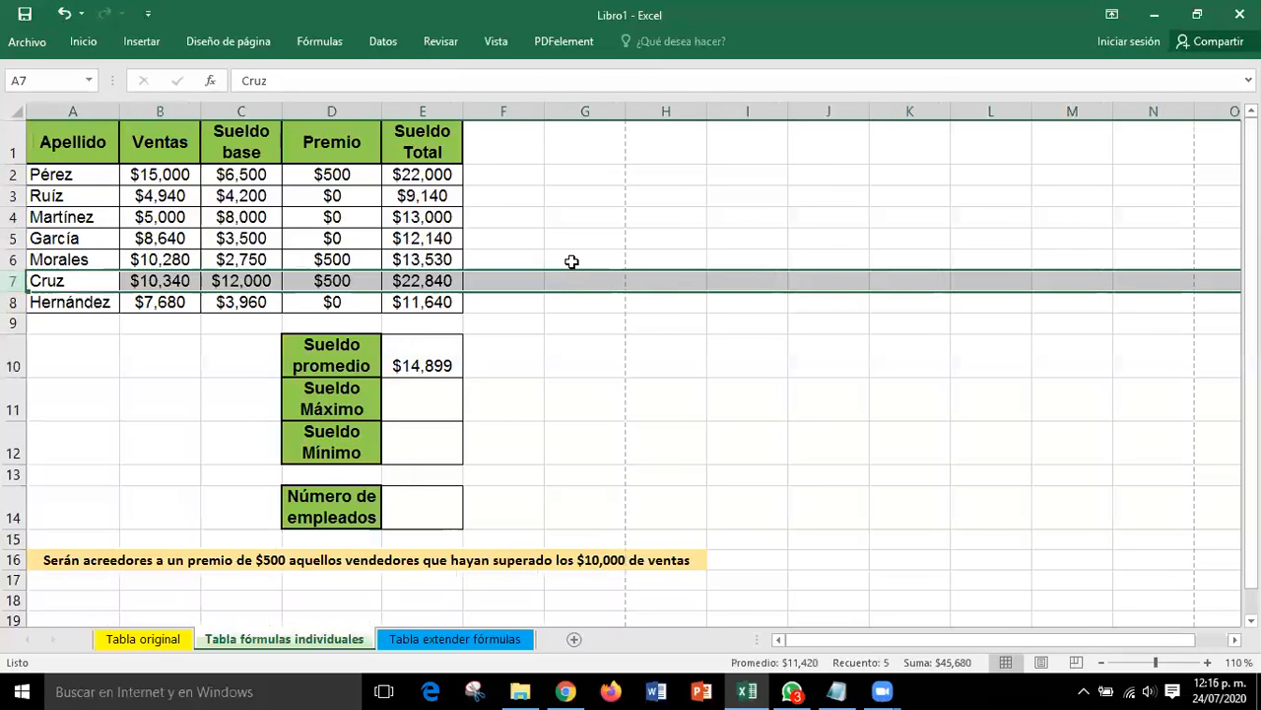
{"action": "left_click", "coordinate": [831, 301]}
{"action": "left_click", "coordinate": [437, 286]}
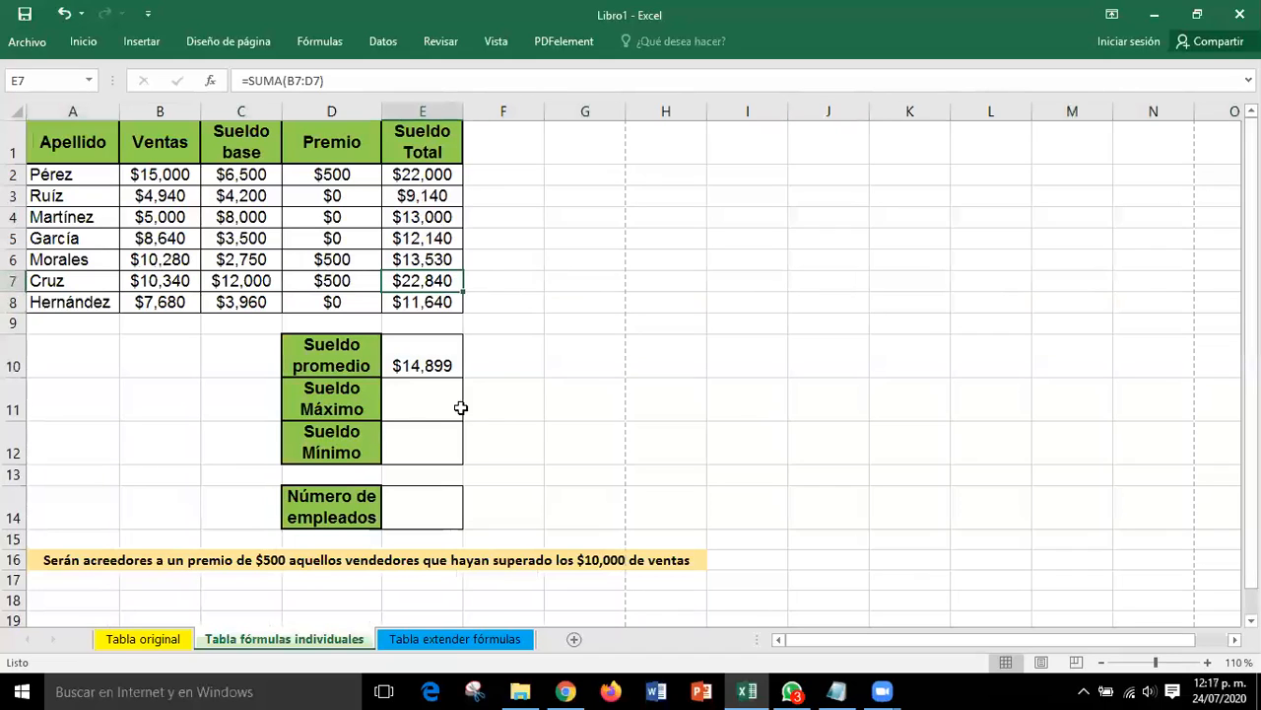
{"action": "left_click", "coordinate": [419, 404]}
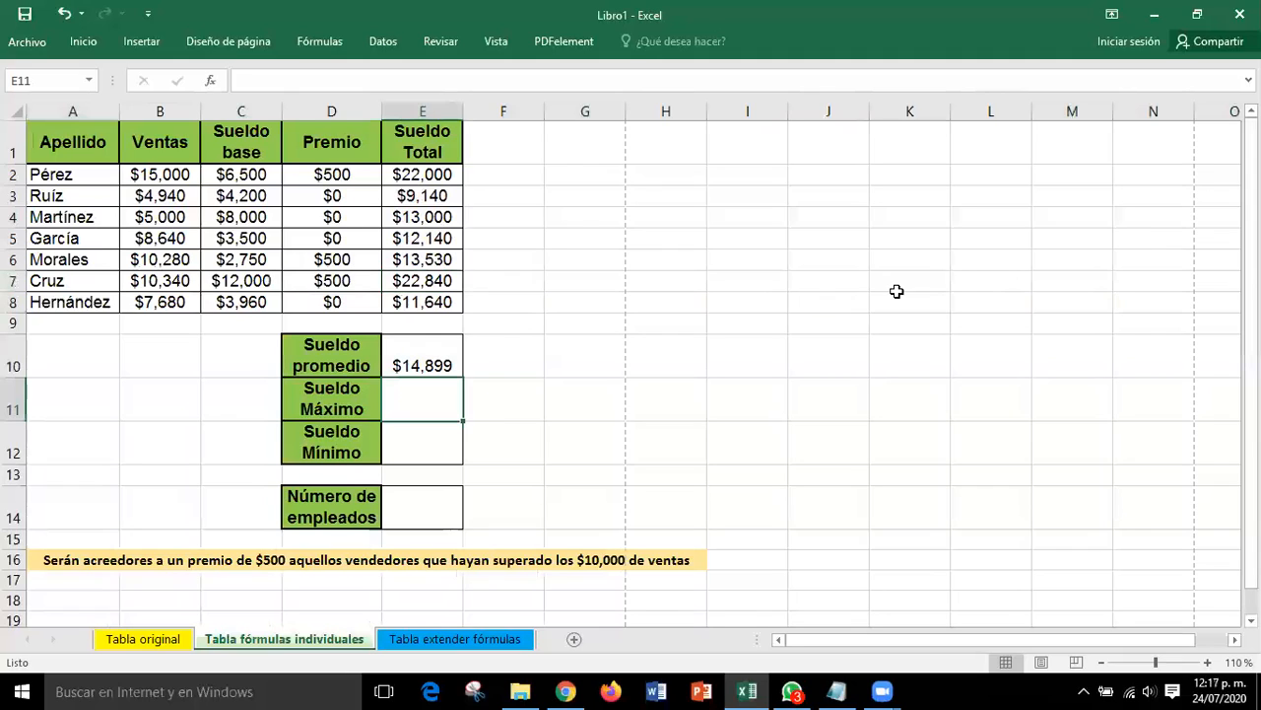
Calculate the Sueldo Máximo in E11 with the formula =MAX(E2:E8)
{"action": "type", "text": "="}
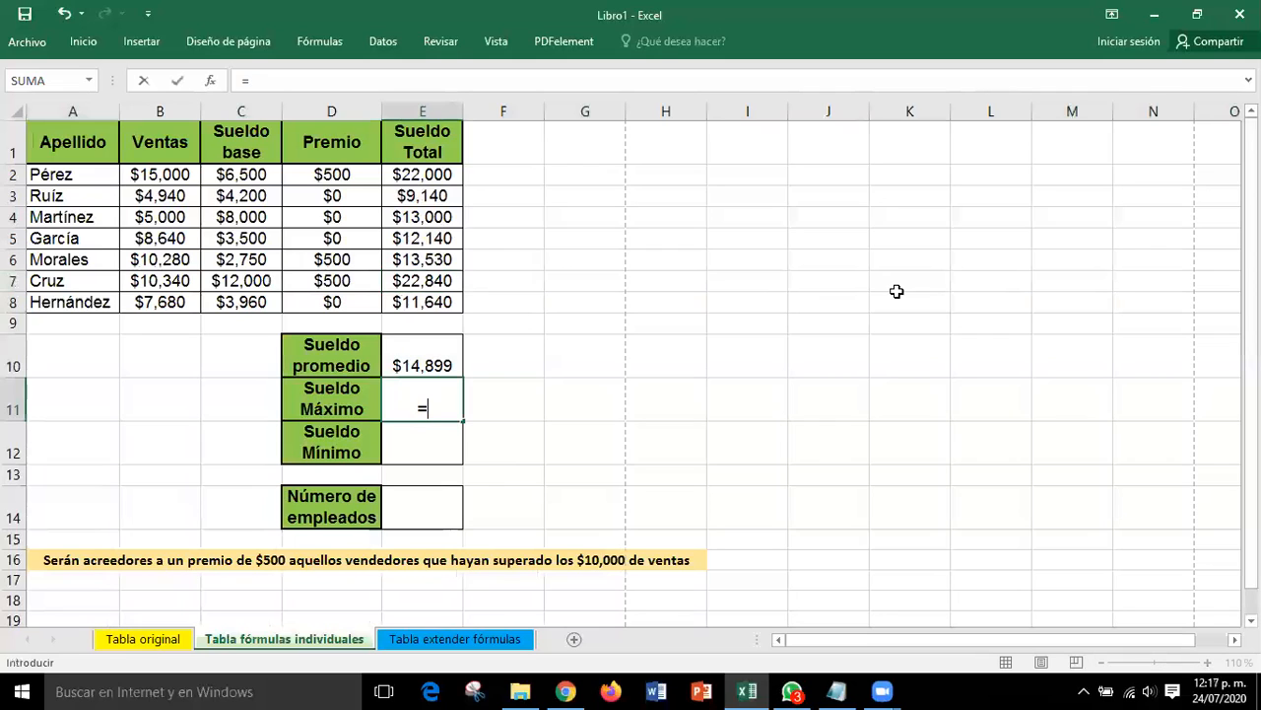
{"action": "type", "text": "MA"}
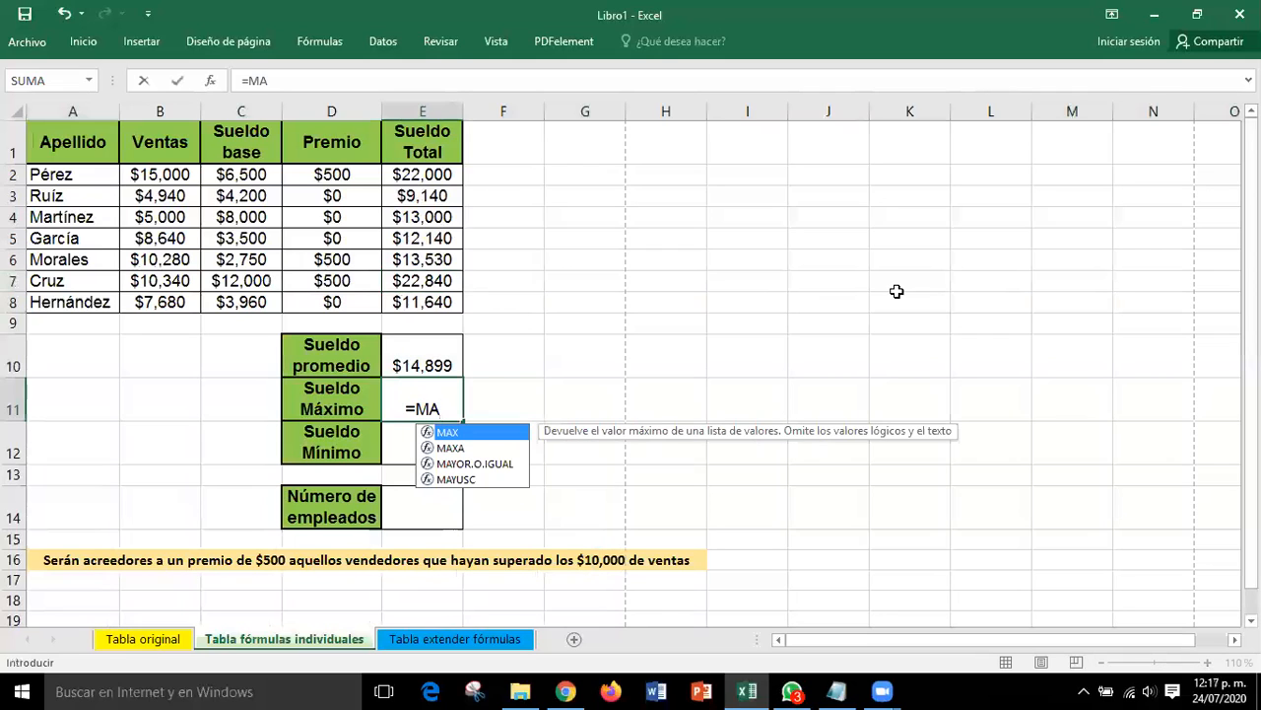
{"action": "type", "text": "X"}
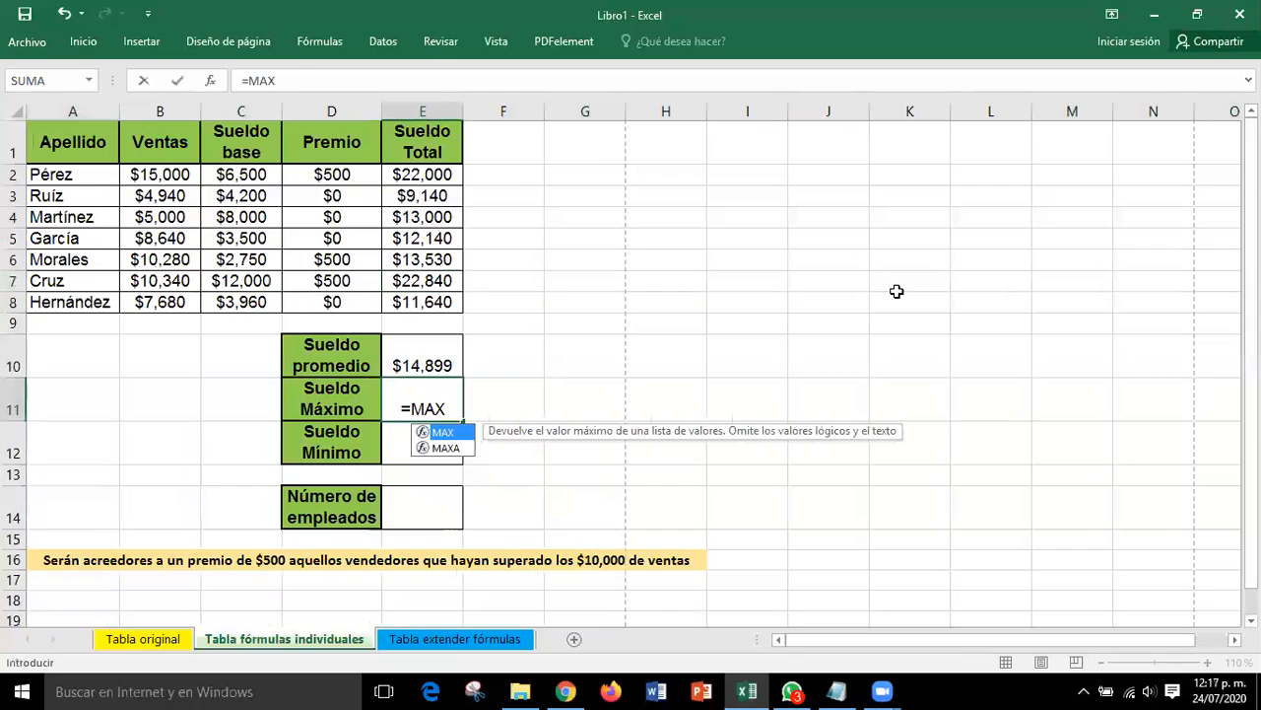
{"action": "type", "text": "("}
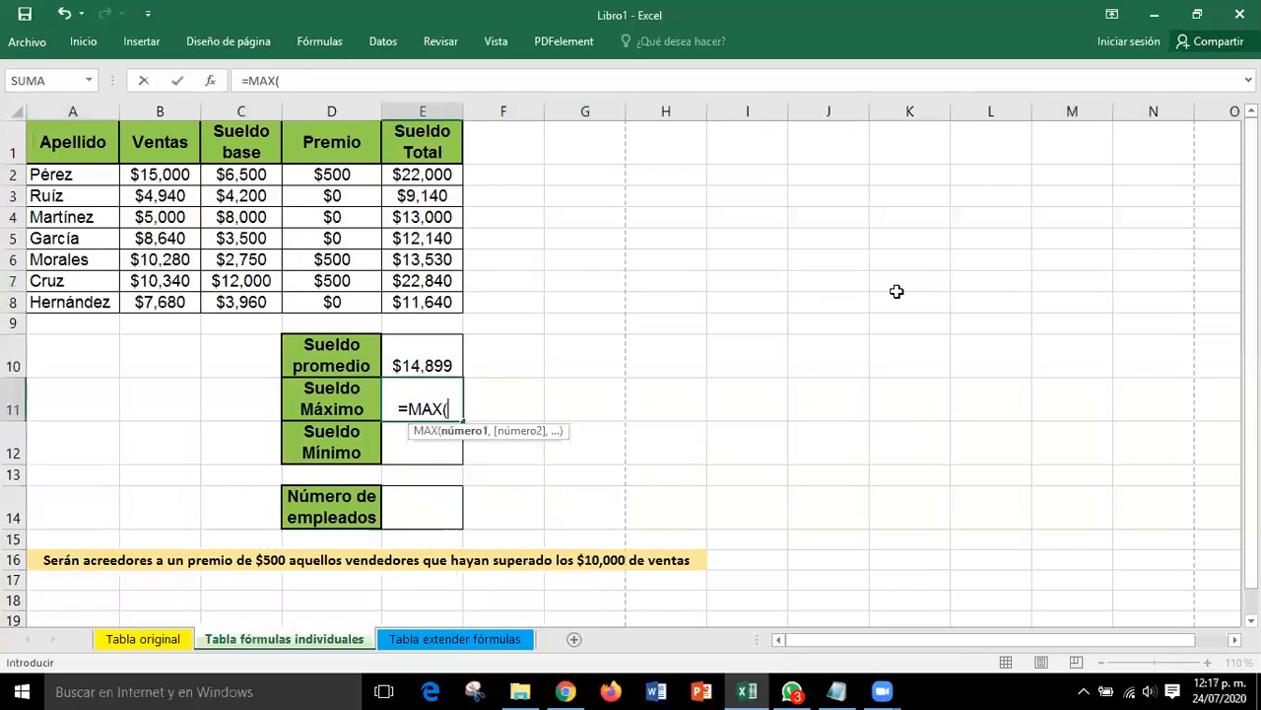
{"action": "left_click_drag", "start_coordinate": [438, 177], "coordinate": [432, 304]}
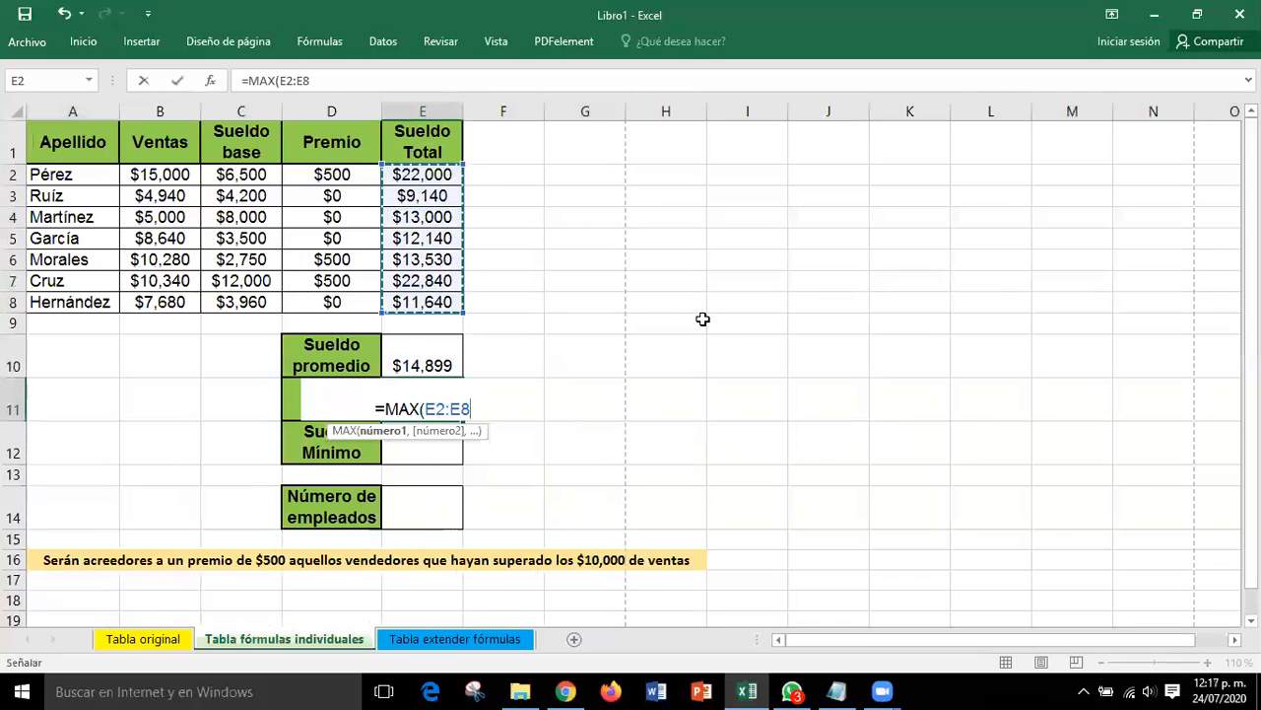
{"action": "type", "text": ")"}
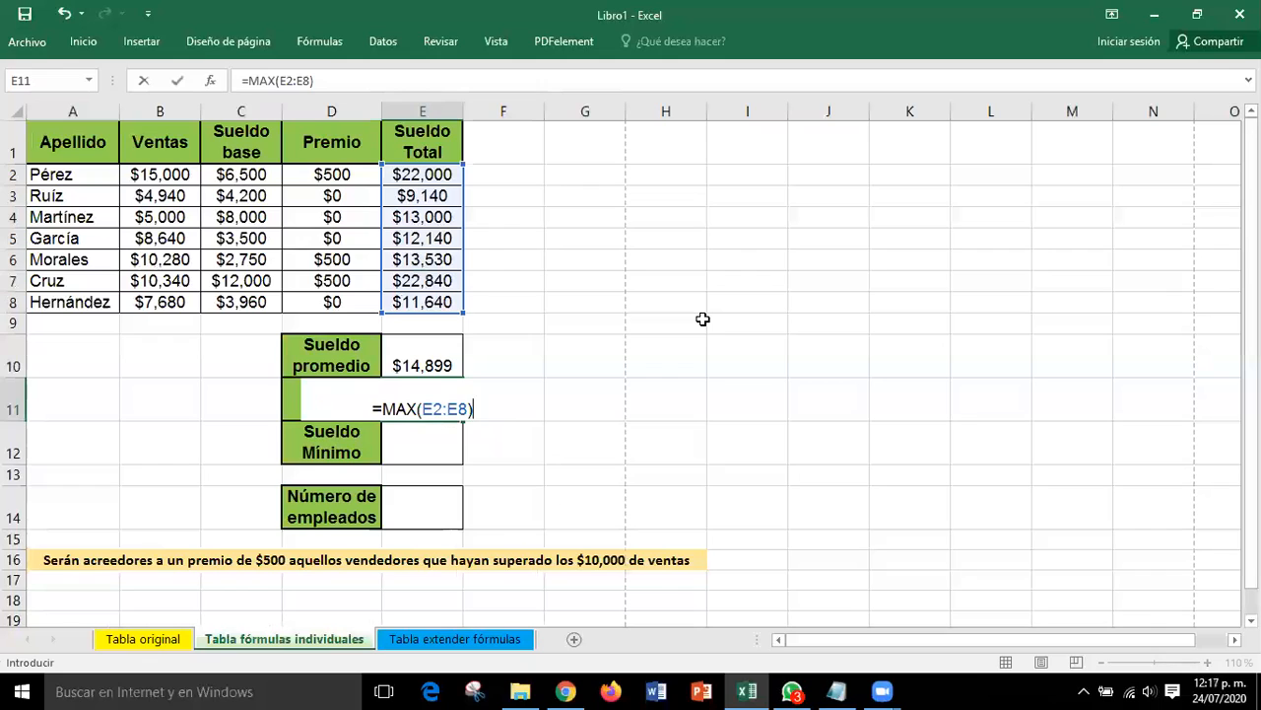
{"action": "key", "text": "Return"}
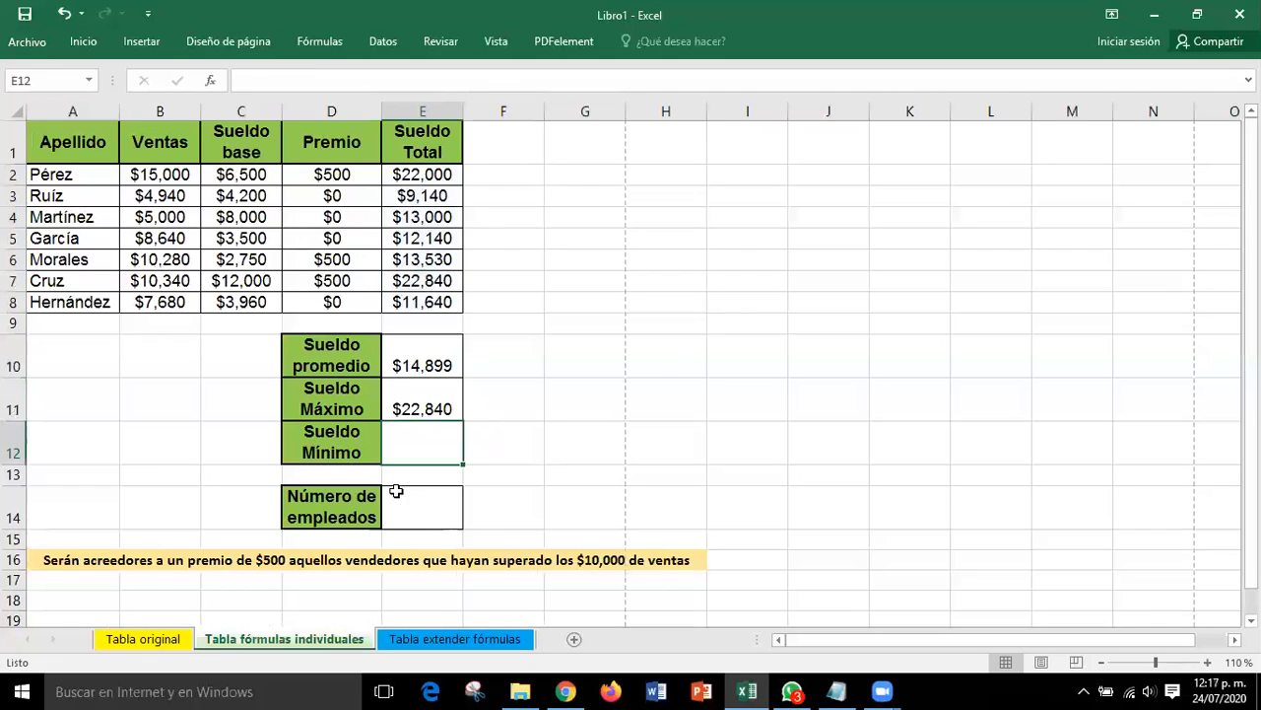
Compare the Sueldo Máximo in E11 with employee row 7, and inspect row 3 and its Sueldo Total in E3
{"action": "left_click", "coordinate": [435, 402]}
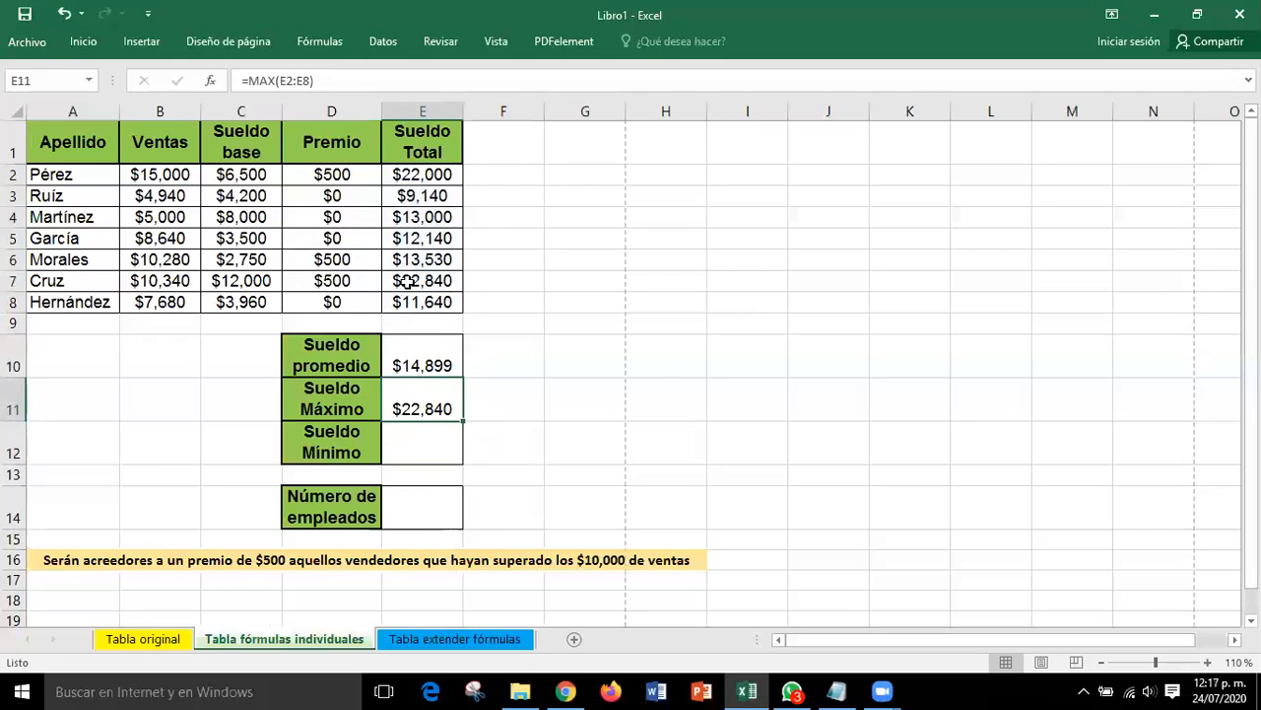
{"action": "left_click", "coordinate": [13, 281]}
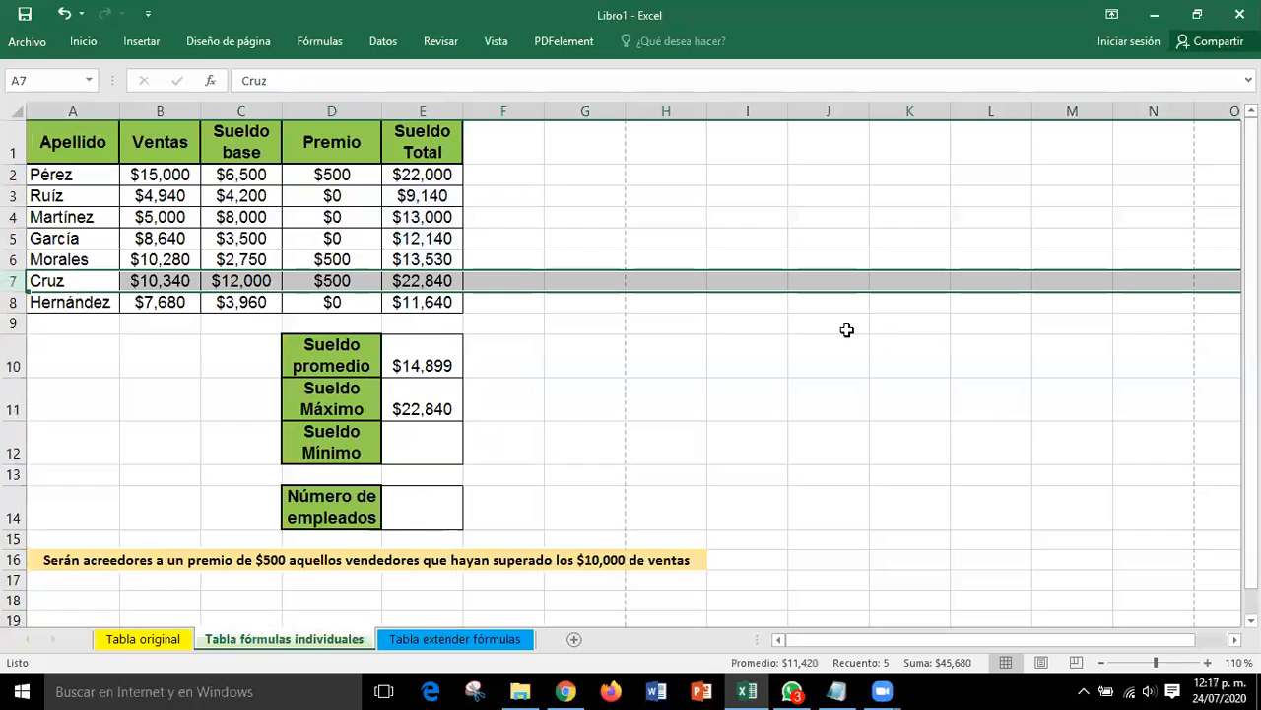
{"action": "left_click", "coordinate": [443, 447]}
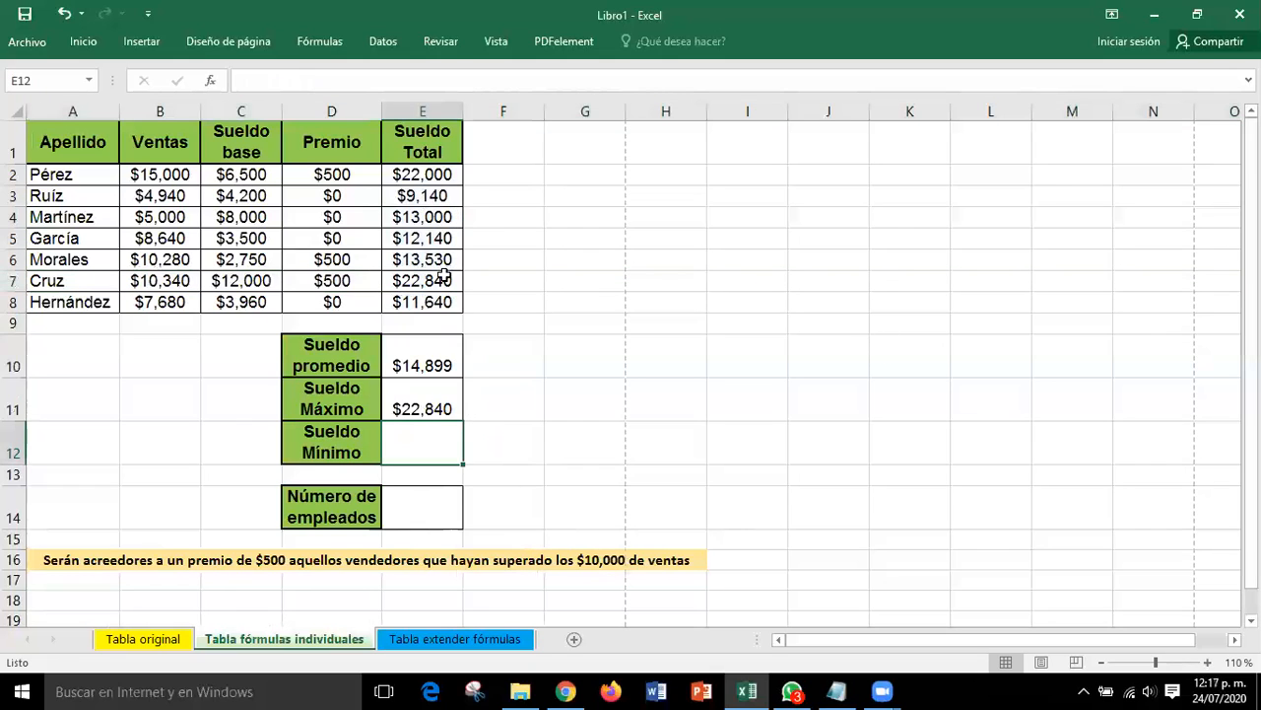
{"action": "left_click", "coordinate": [13, 195]}
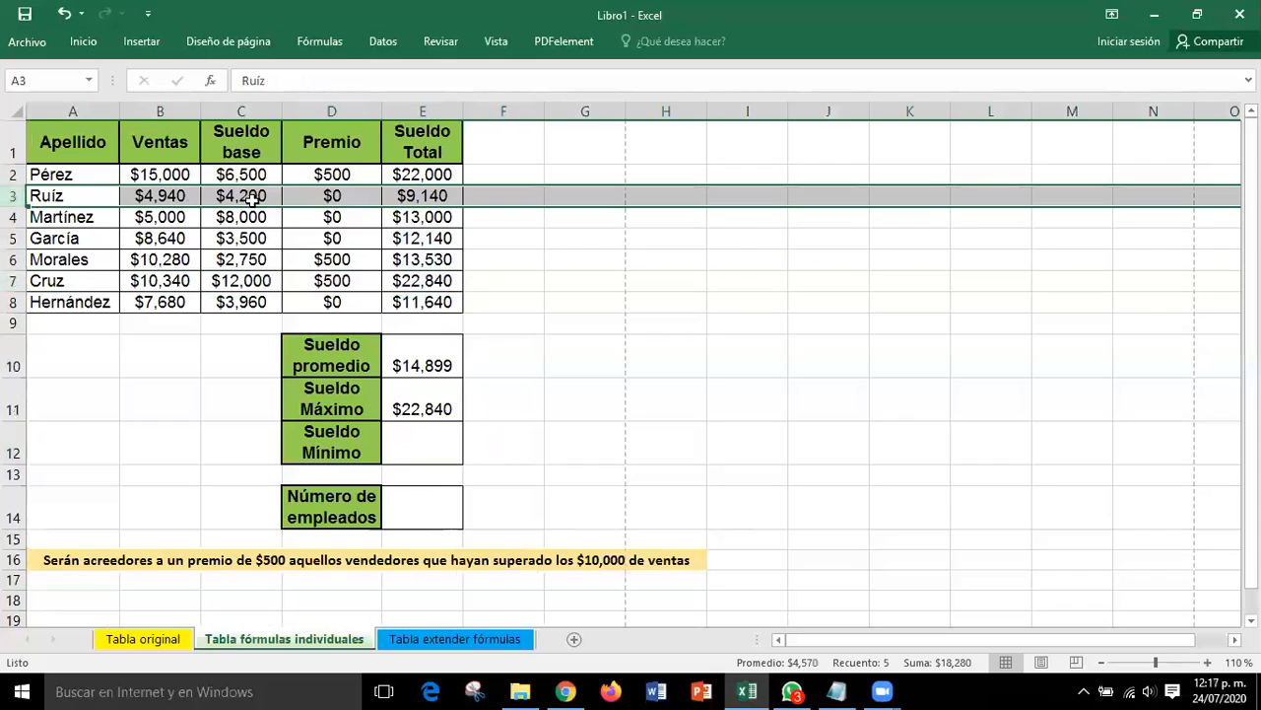
{"action": "left_click", "coordinate": [424, 194]}
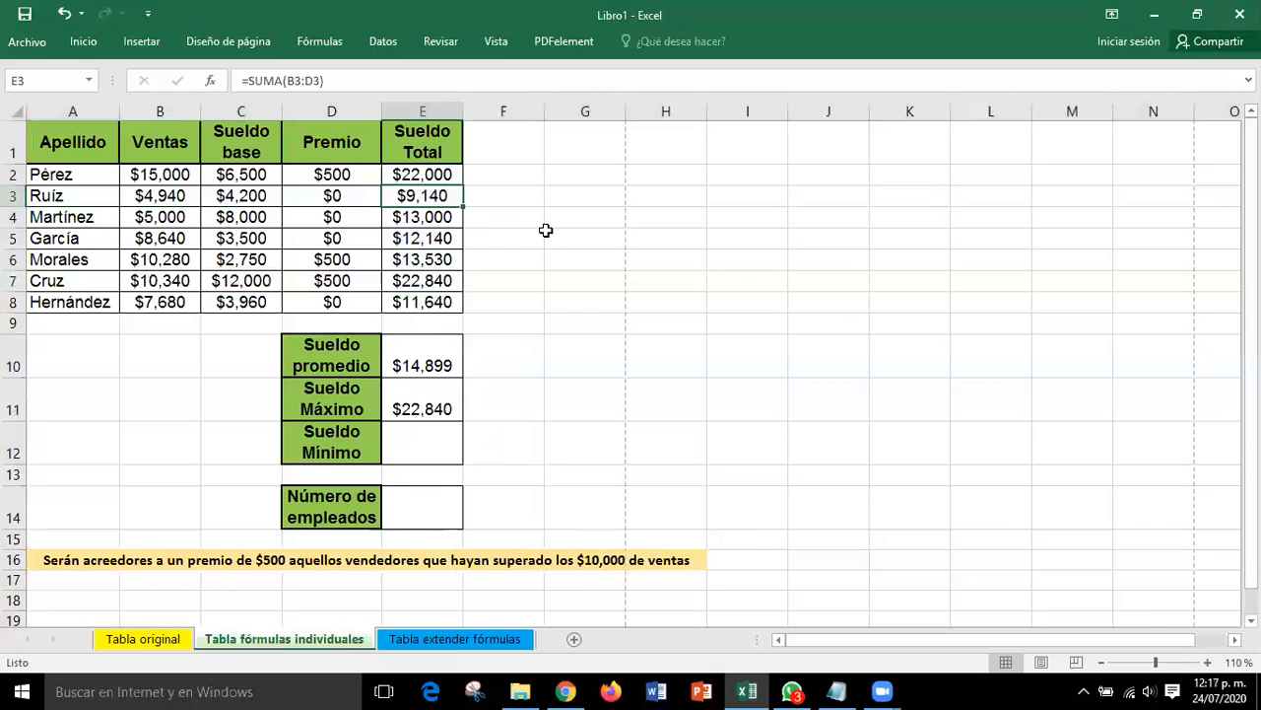
Calculate the Sueldo Mínimo in E12 with the formula =MIN(E2:E8) and check the resulting cell
{"action": "left_click", "coordinate": [426, 454]}
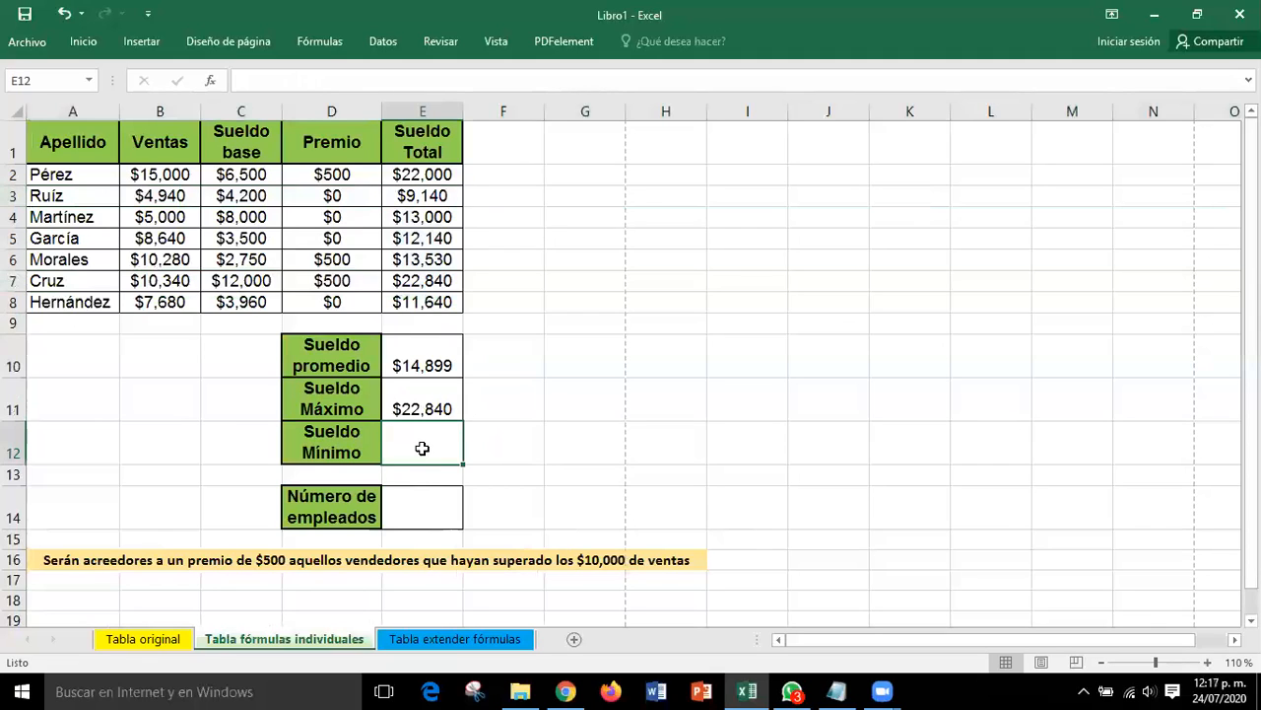
{"action": "type", "text": "="}
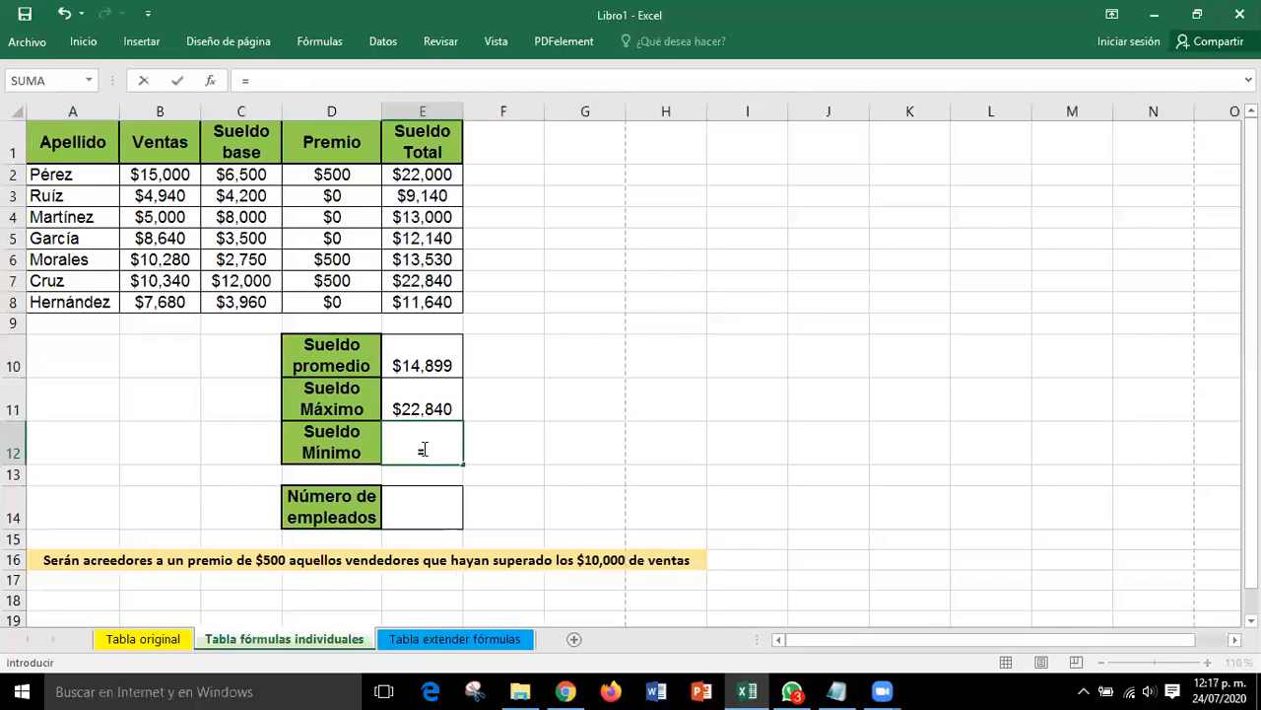
{"action": "type", "text": "MIN("}
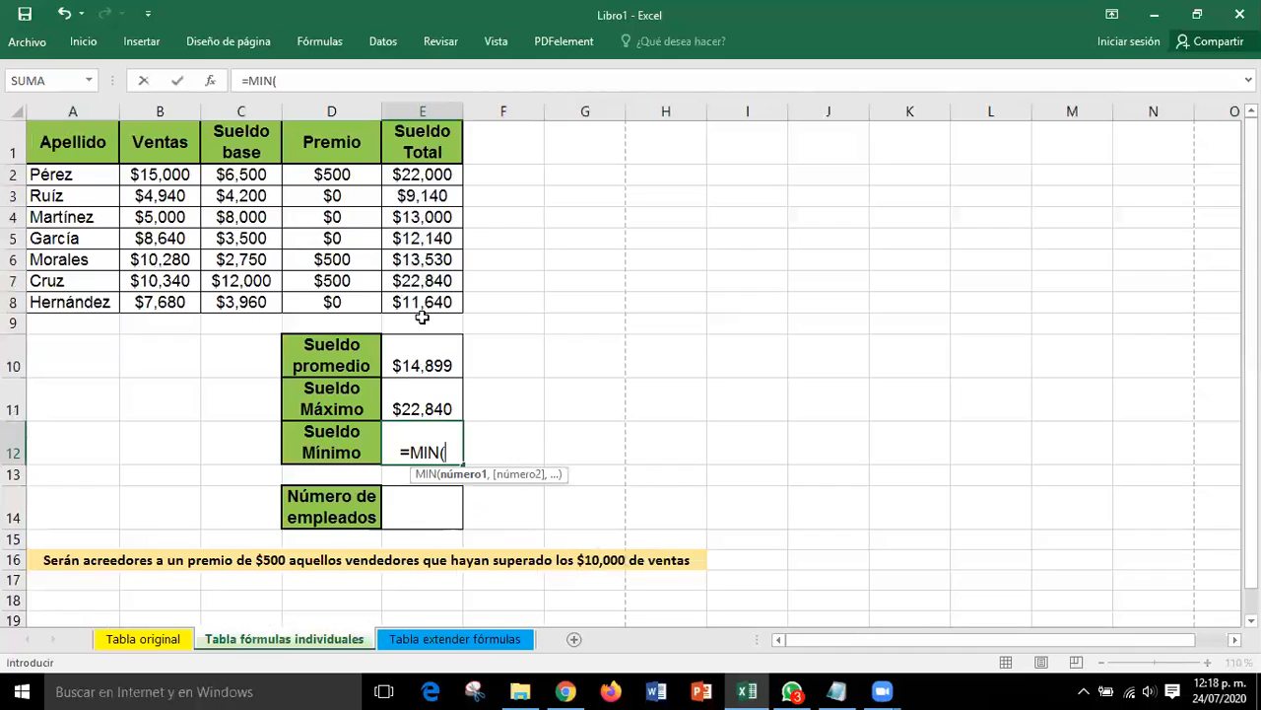
{"action": "left_click_drag", "start_coordinate": [412, 174], "coordinate": [422, 304]}
{"action": "type", "text": ")"}
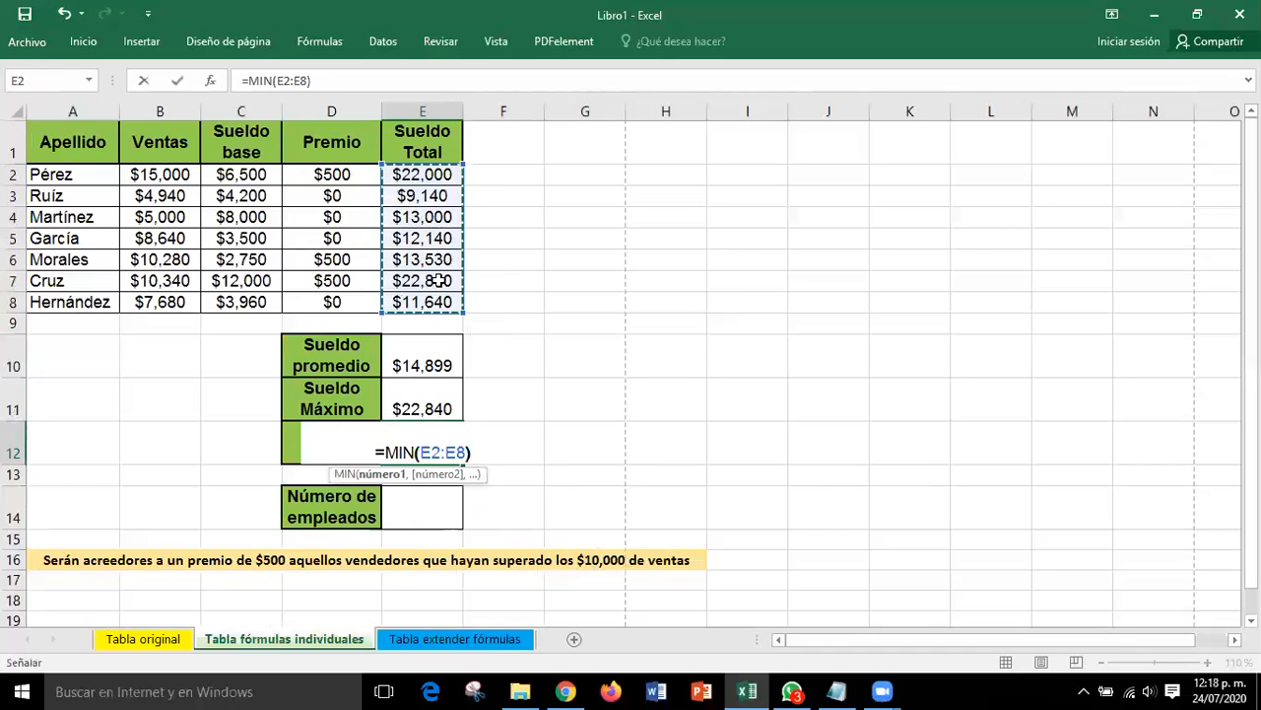
{"action": "key", "text": "Return"}
{"action": "left_click", "coordinate": [452, 441]}
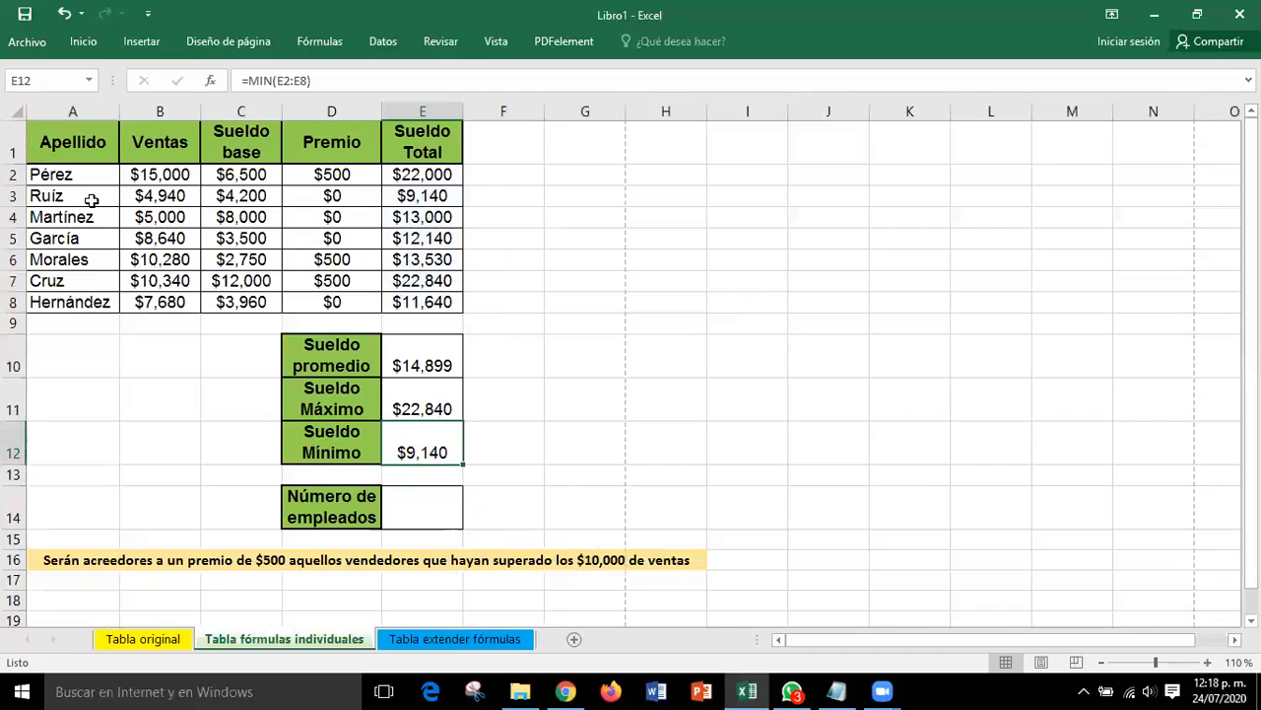
{"action": "left_click", "coordinate": [720, 336]}
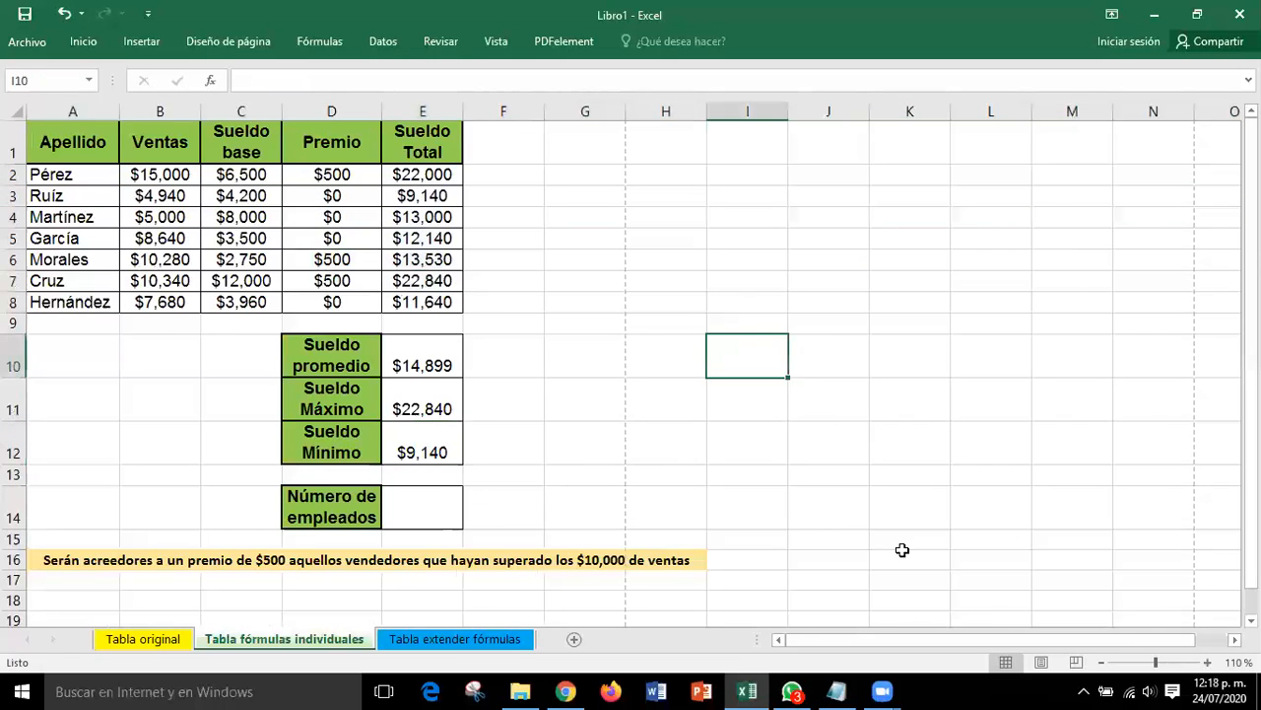
Examine the empty Número de empleados cell, the Apellido and Ventas range A1:B8, and each surname from A2 to A8
{"action": "left_click", "coordinate": [422, 508]}
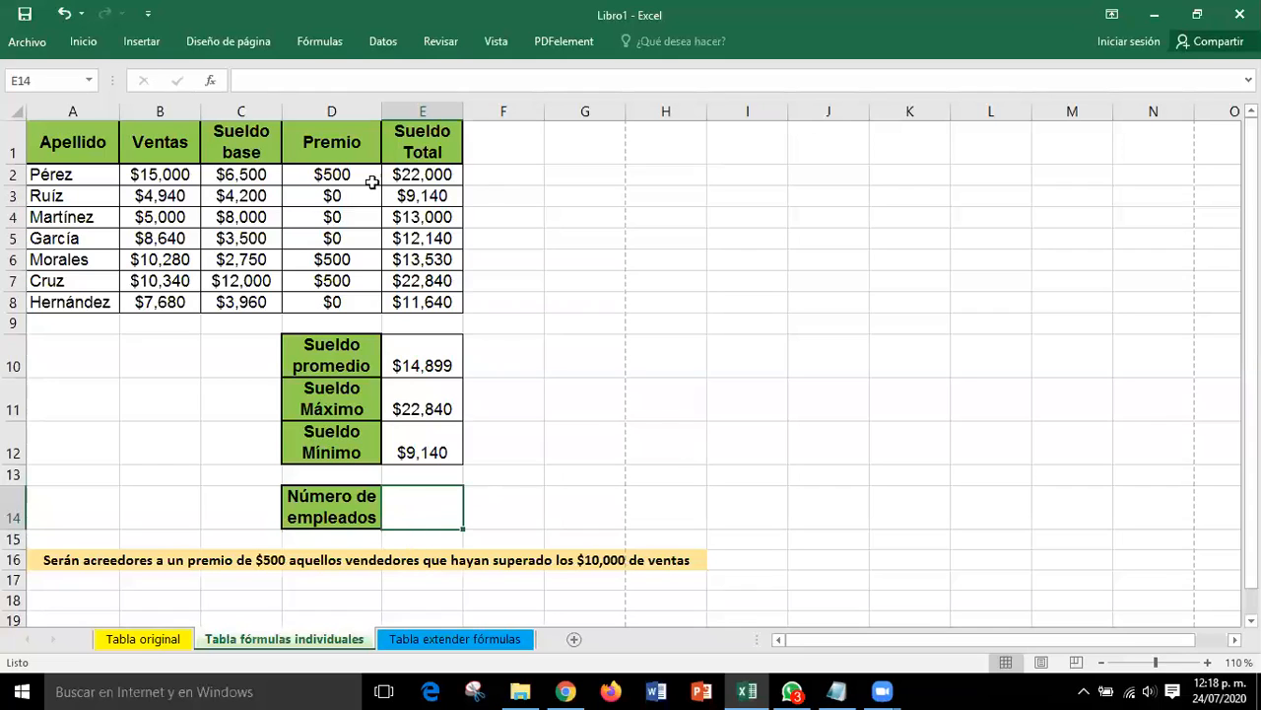
{"action": "left_click", "coordinate": [67, 143]}
{"action": "left_click_drag", "start_coordinate": [125, 170], "coordinate": [160, 295]}
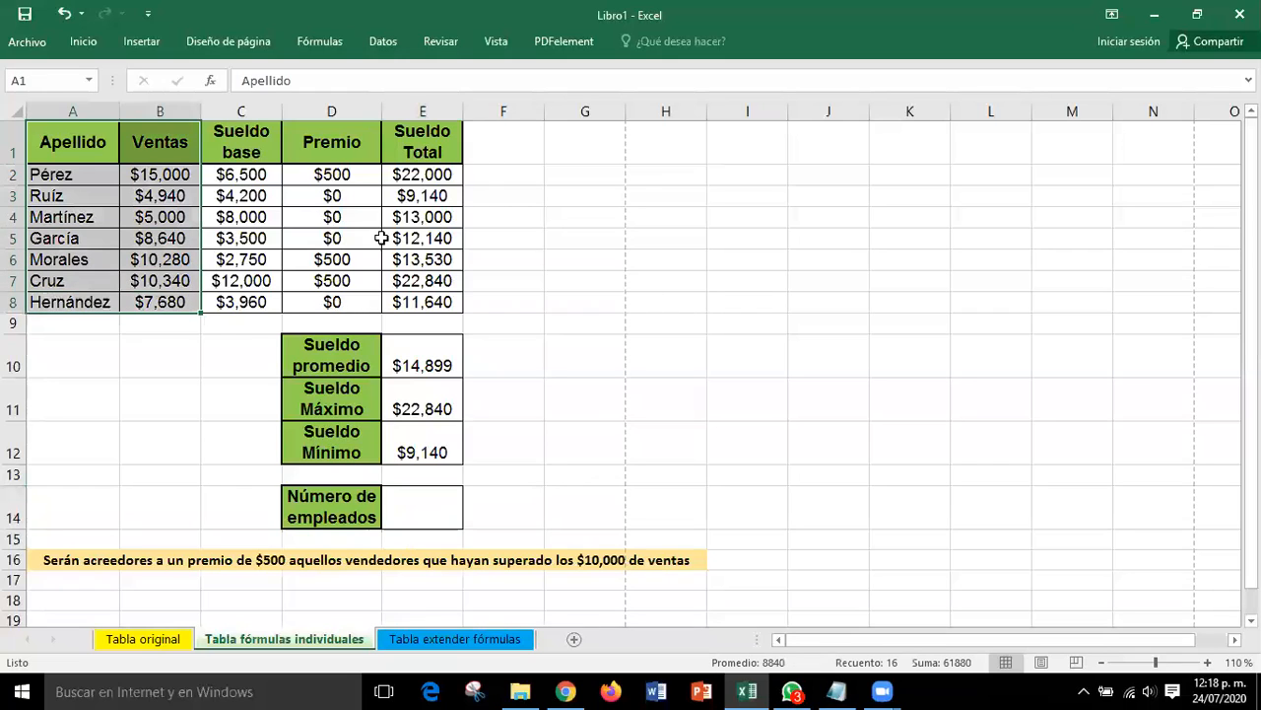
{"action": "left_click", "coordinate": [85, 177]}
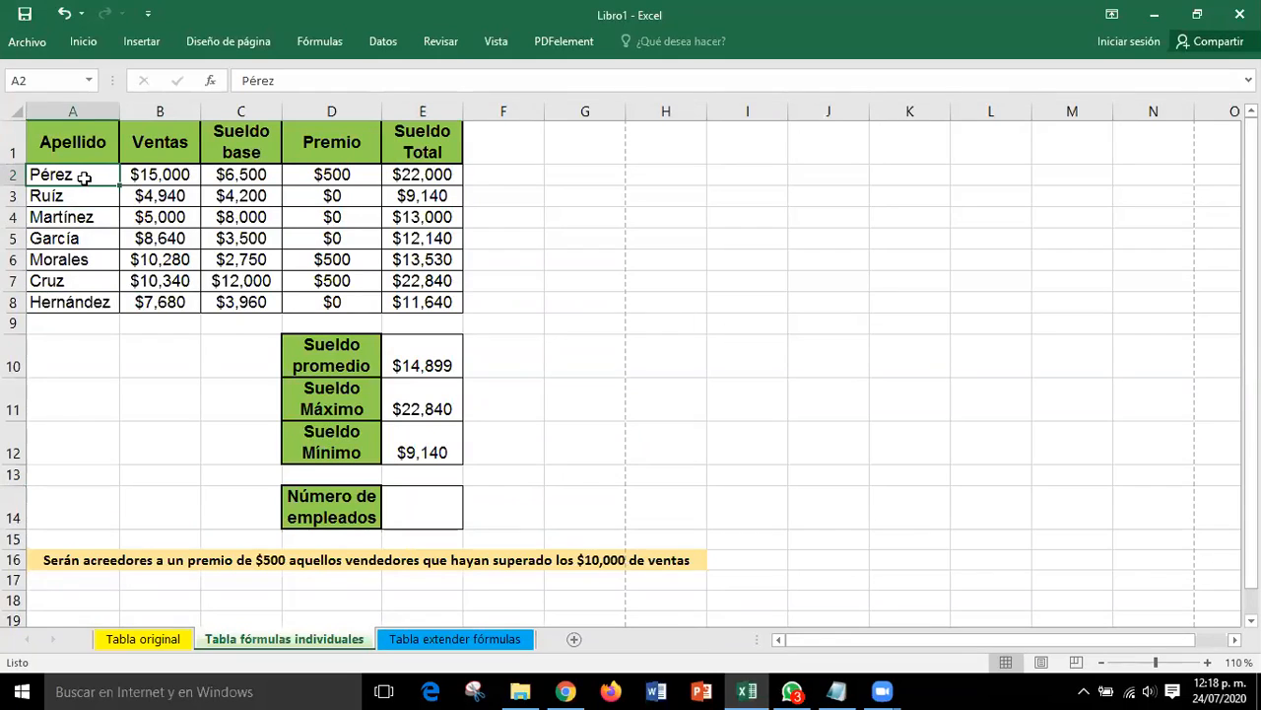
{"action": "left_click", "coordinate": [93, 199]}
{"action": "left_click", "coordinate": [102, 217]}
{"action": "left_click", "coordinate": [102, 246]}
{"action": "left_click", "coordinate": [98, 260]}
{"action": "left_click", "coordinate": [96, 284]}
{"action": "left_click", "coordinate": [94, 303]}
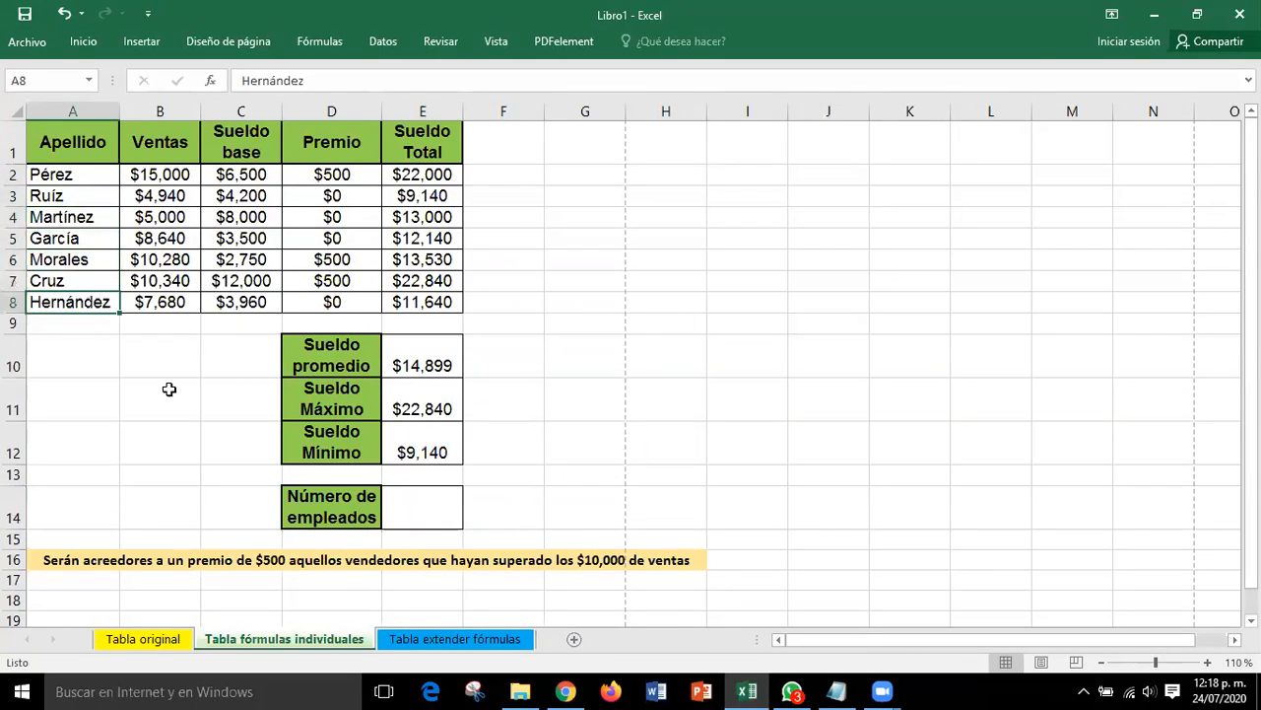
Count the Número de empleados in E14 with the formula =CONTAR(A1:B8)
{"action": "left_click", "coordinate": [427, 513]}
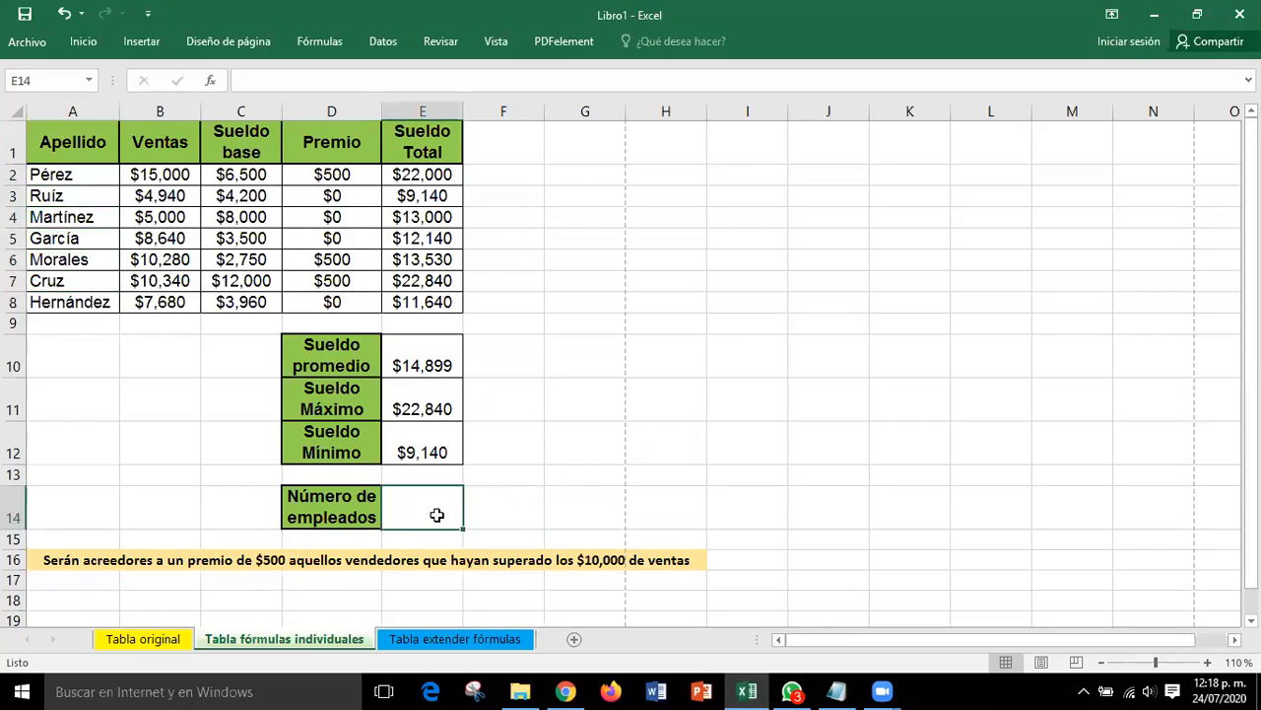
{"action": "type", "text": "="}
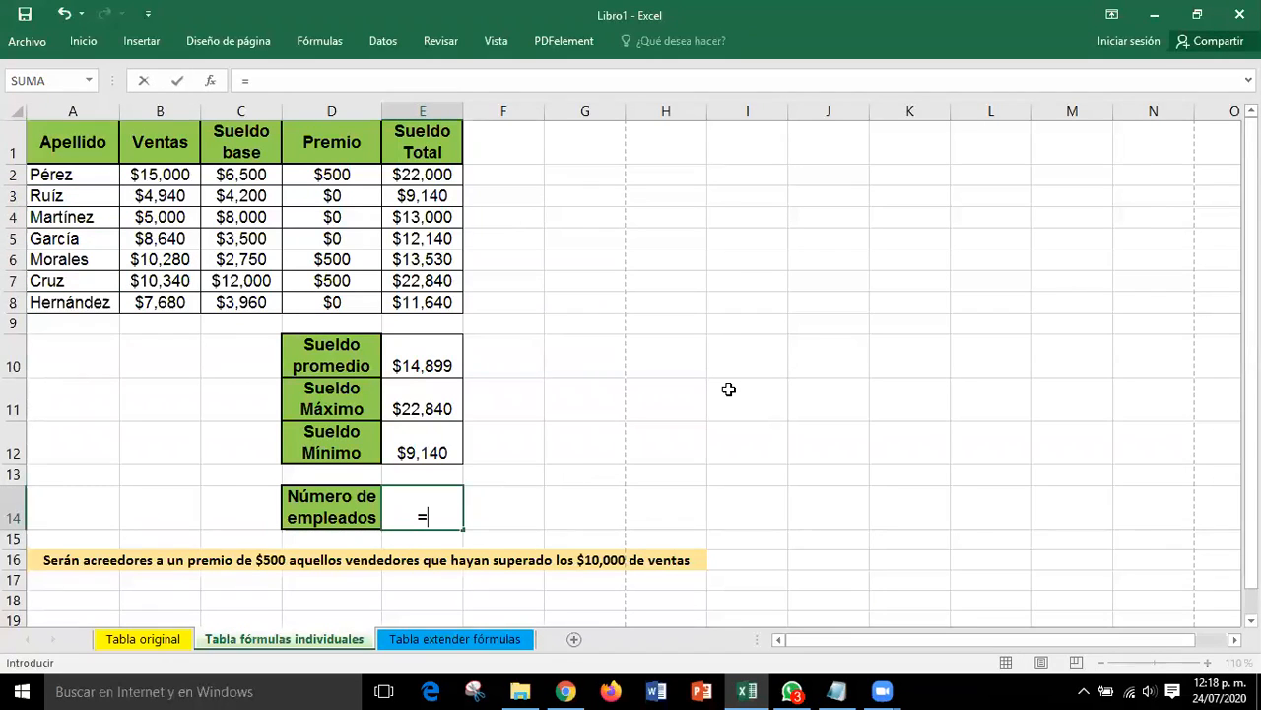
{"action": "type", "text": "CO"}
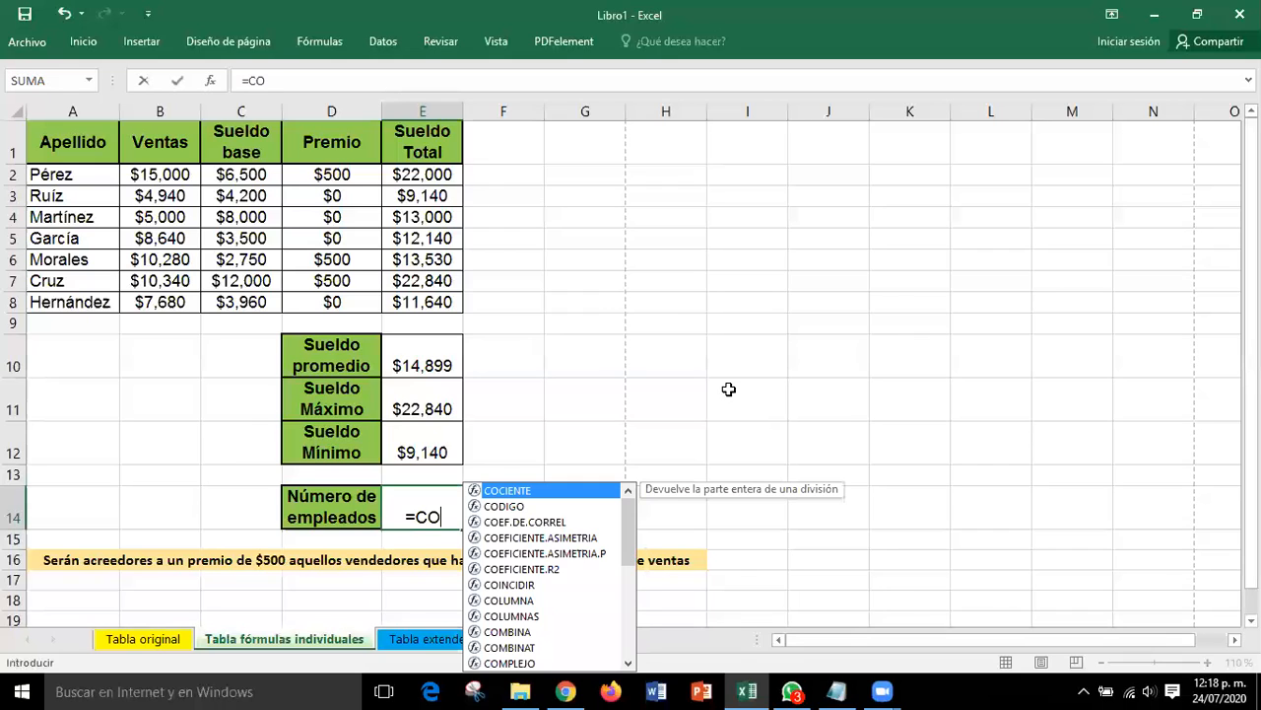
{"action": "type", "text": "NTAR("}
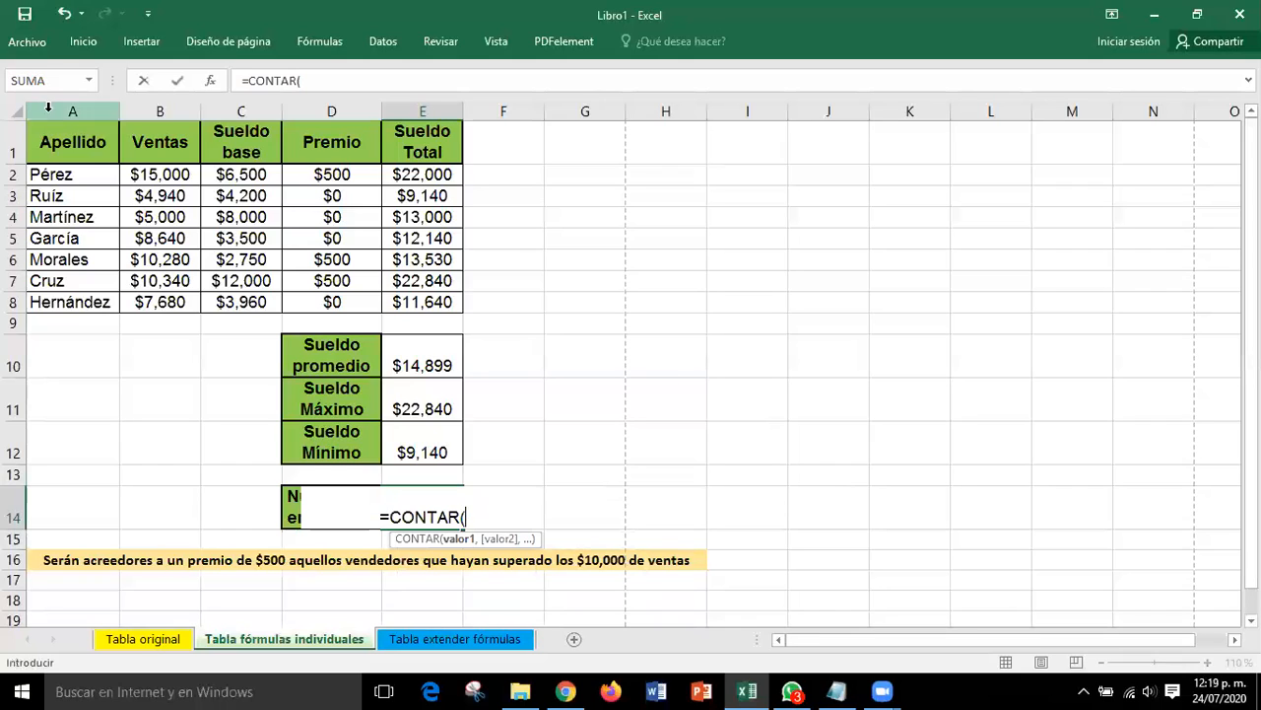
{"action": "left_click", "coordinate": [54, 150]}
{"action": "left_click_drag", "start_coordinate": [132, 174], "coordinate": [183, 303]}
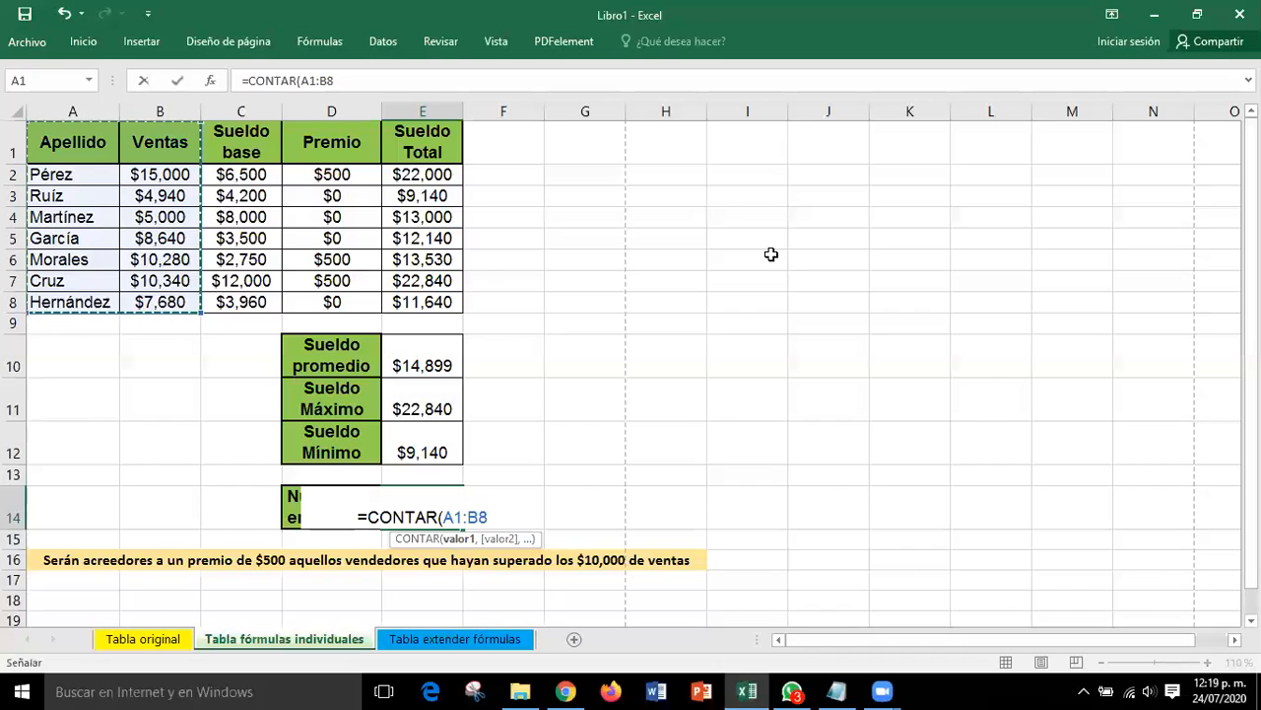
{"action": "type", "text": ")"}
{"action": "key", "text": "Return"}
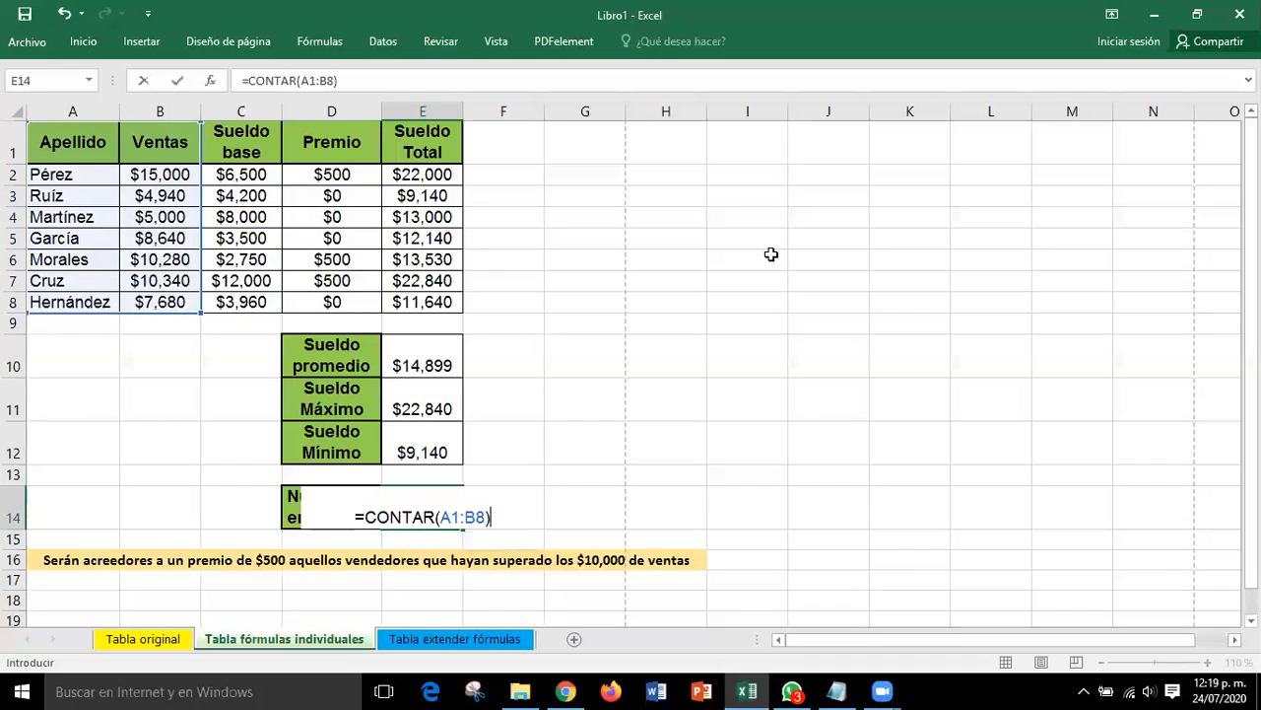
Check the employee count in E14 against data rows 2 to 8 and the header cells A1:E1
{"action": "left_click", "coordinate": [846, 321]}
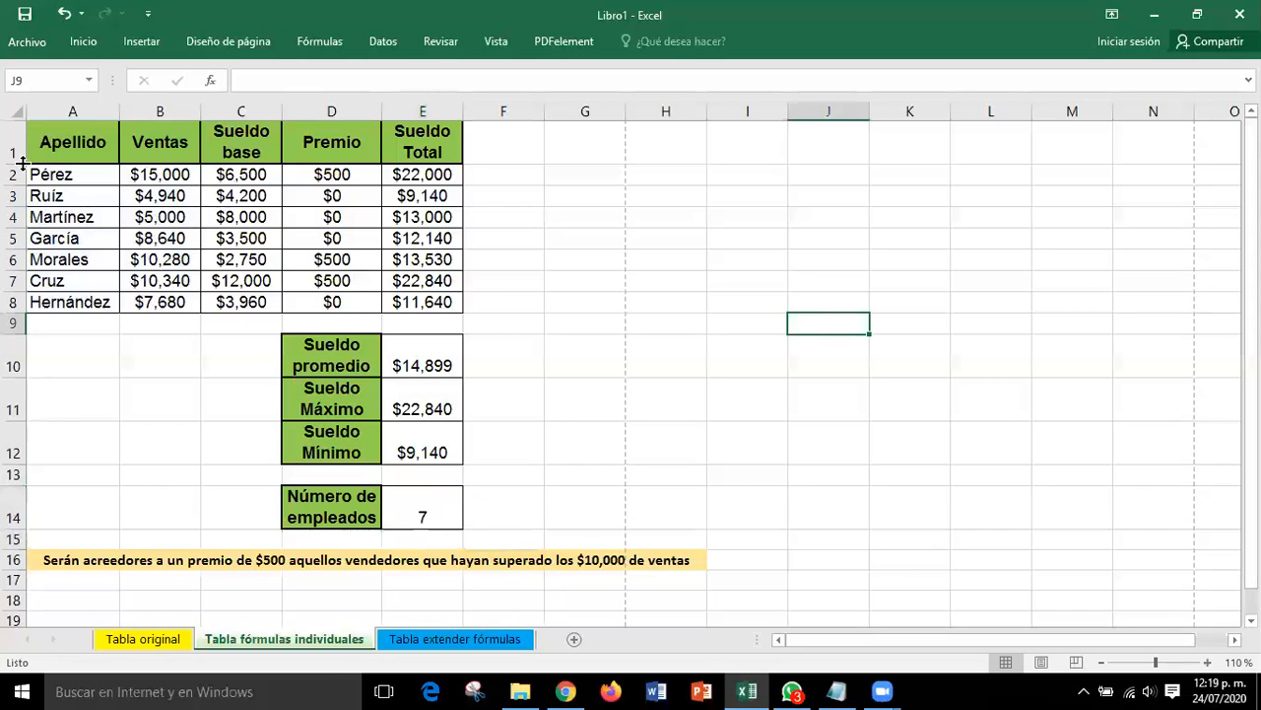
{"action": "left_click_drag", "start_coordinate": [11, 171], "coordinate": [10, 308]}
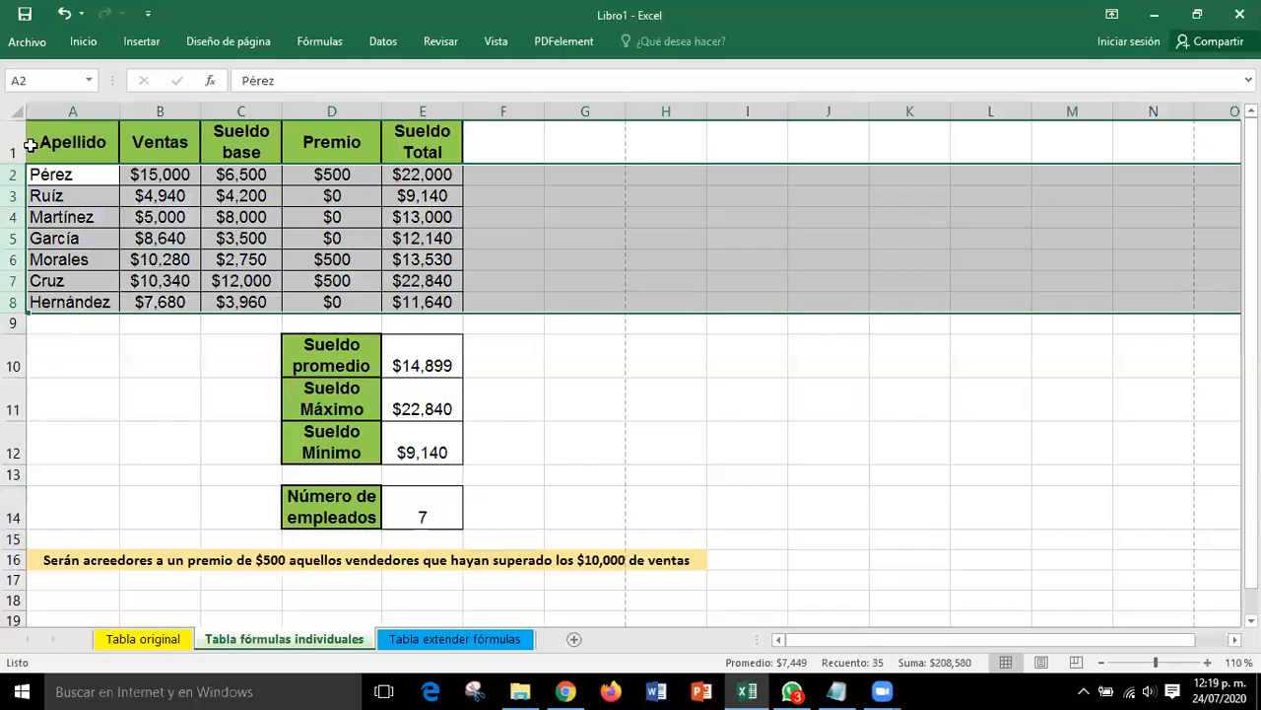
{"action": "left_click_drag", "start_coordinate": [40, 147], "coordinate": [400, 154]}
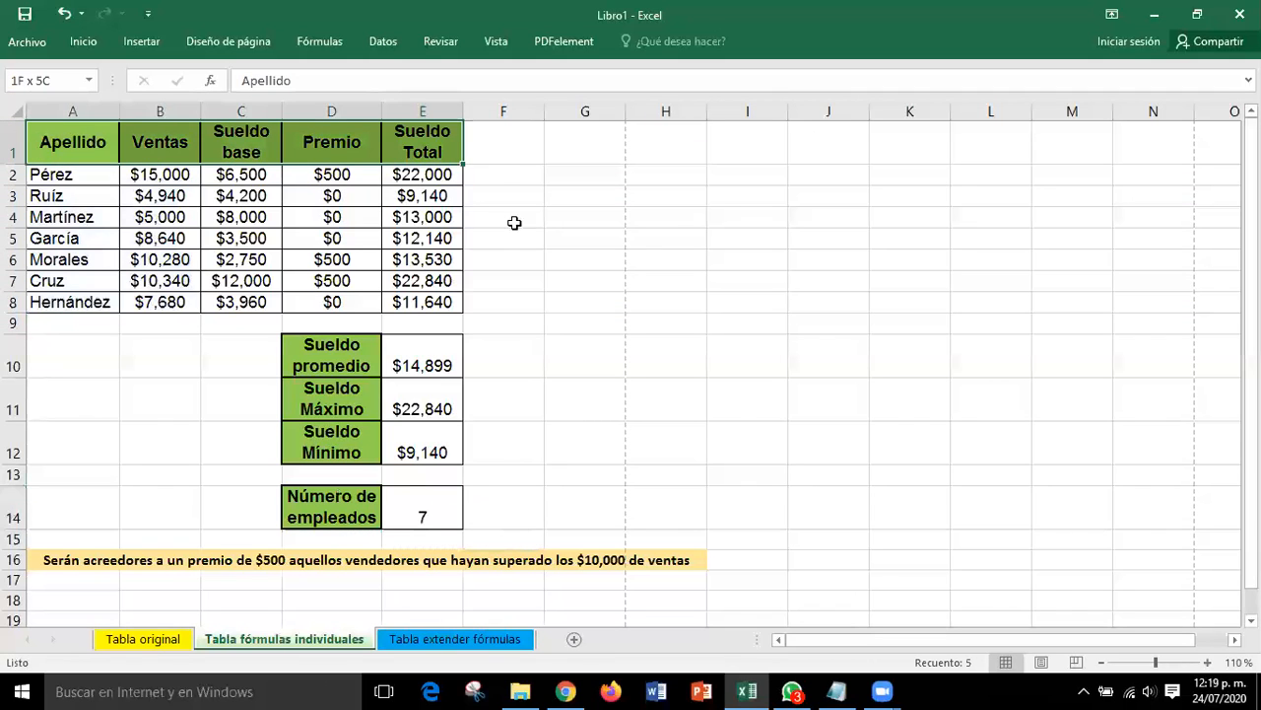
{"action": "left_click", "coordinate": [449, 503]}
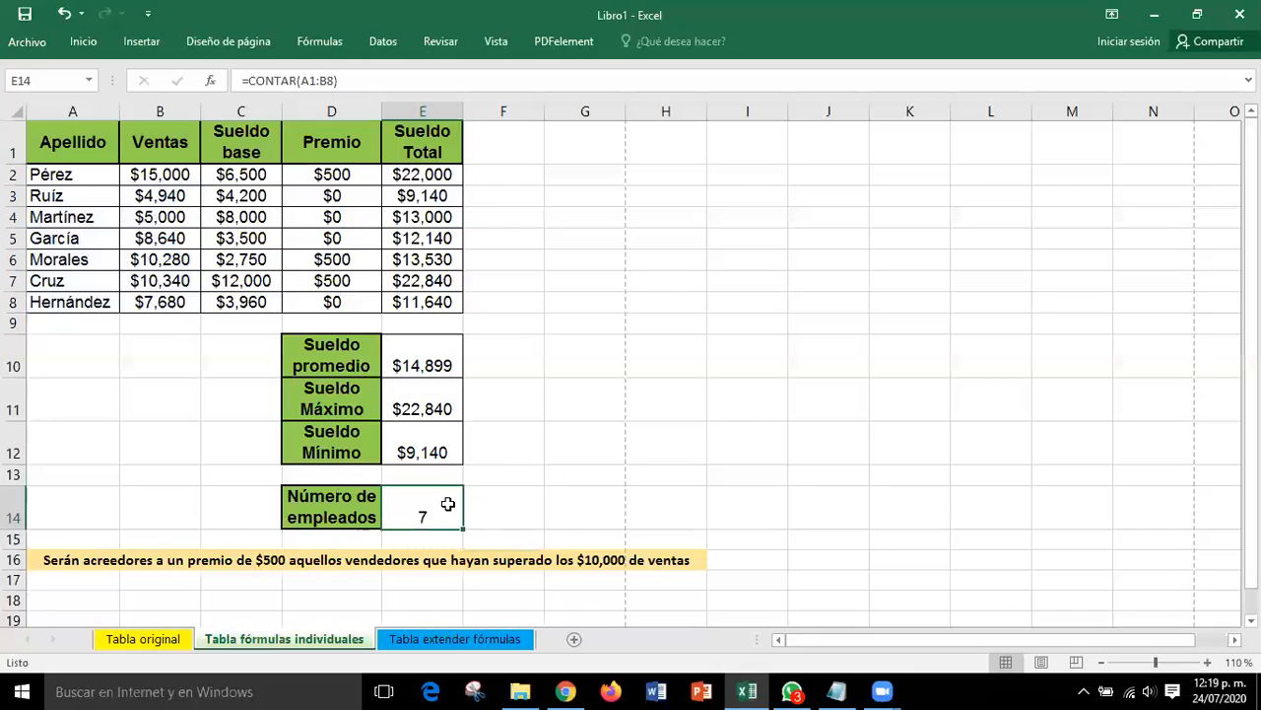
{"action": "left_click", "coordinate": [608, 437]}
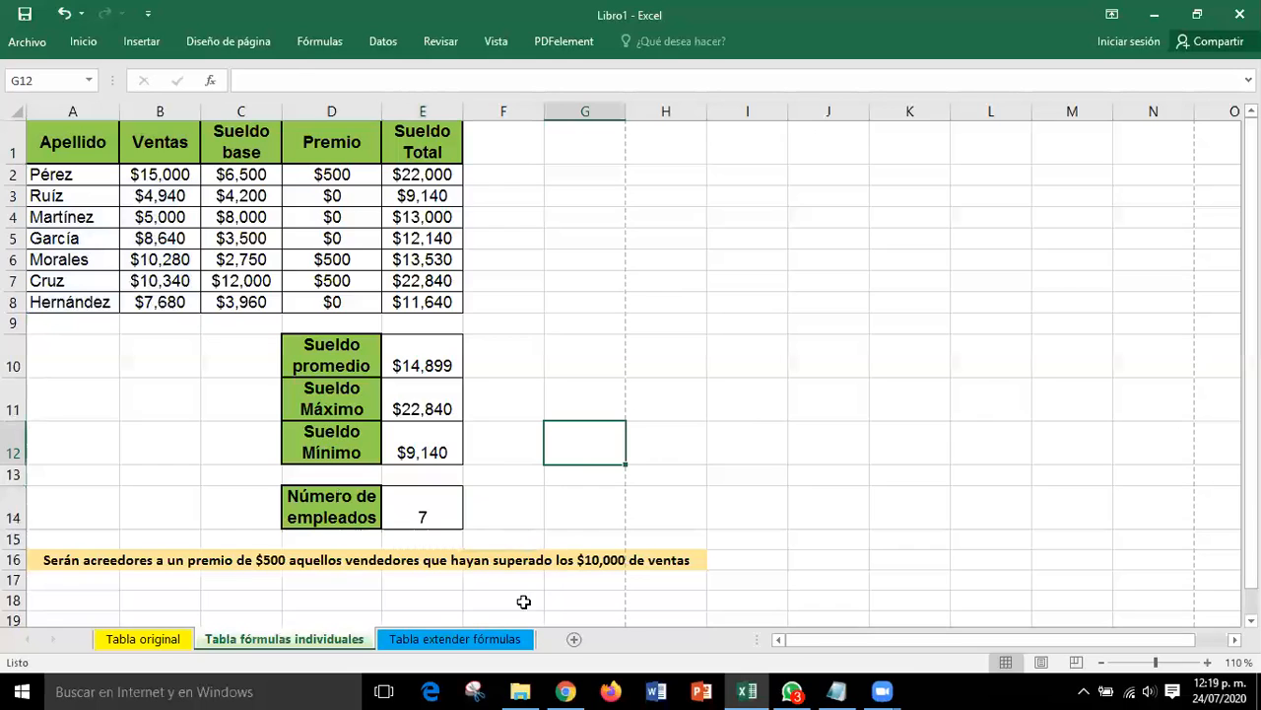
Switch to the Tabla extender fórmulas sheet and select the first empty Premio cell, D2
{"action": "left_click", "coordinate": [466, 646]}
{"action": "left_click", "coordinate": [804, 440]}
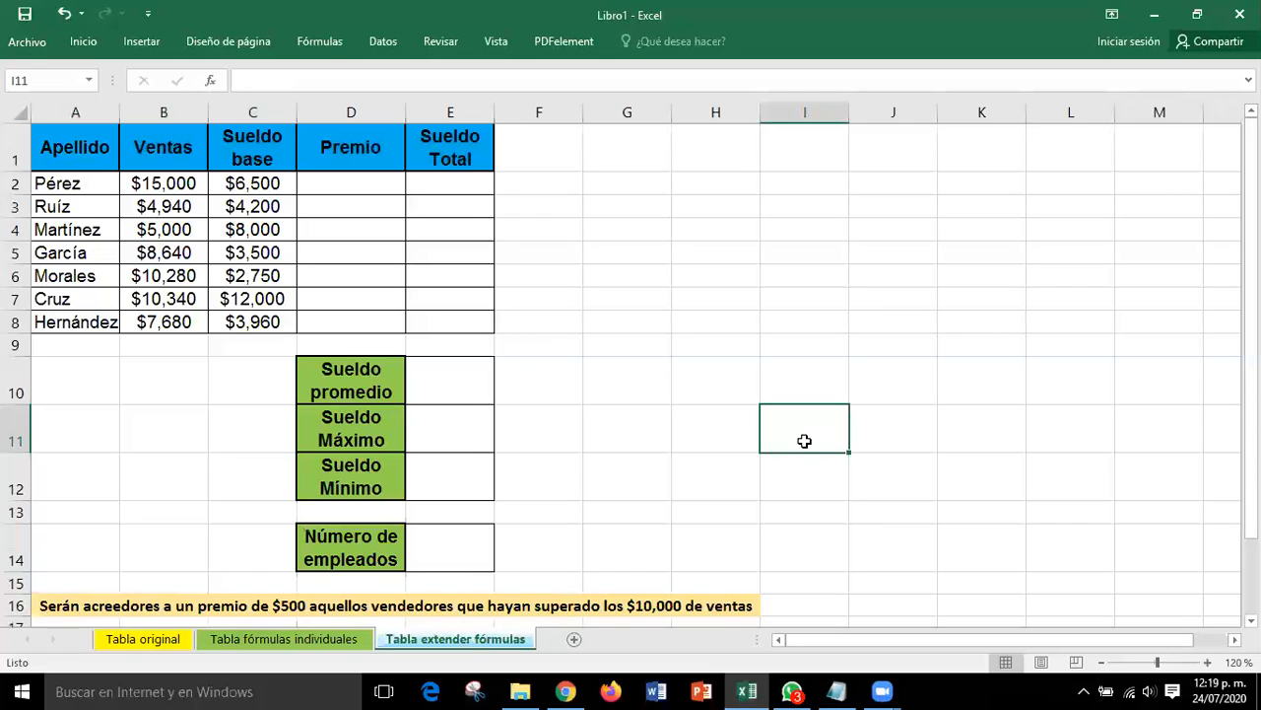
{"action": "left_click", "coordinate": [357, 185]}
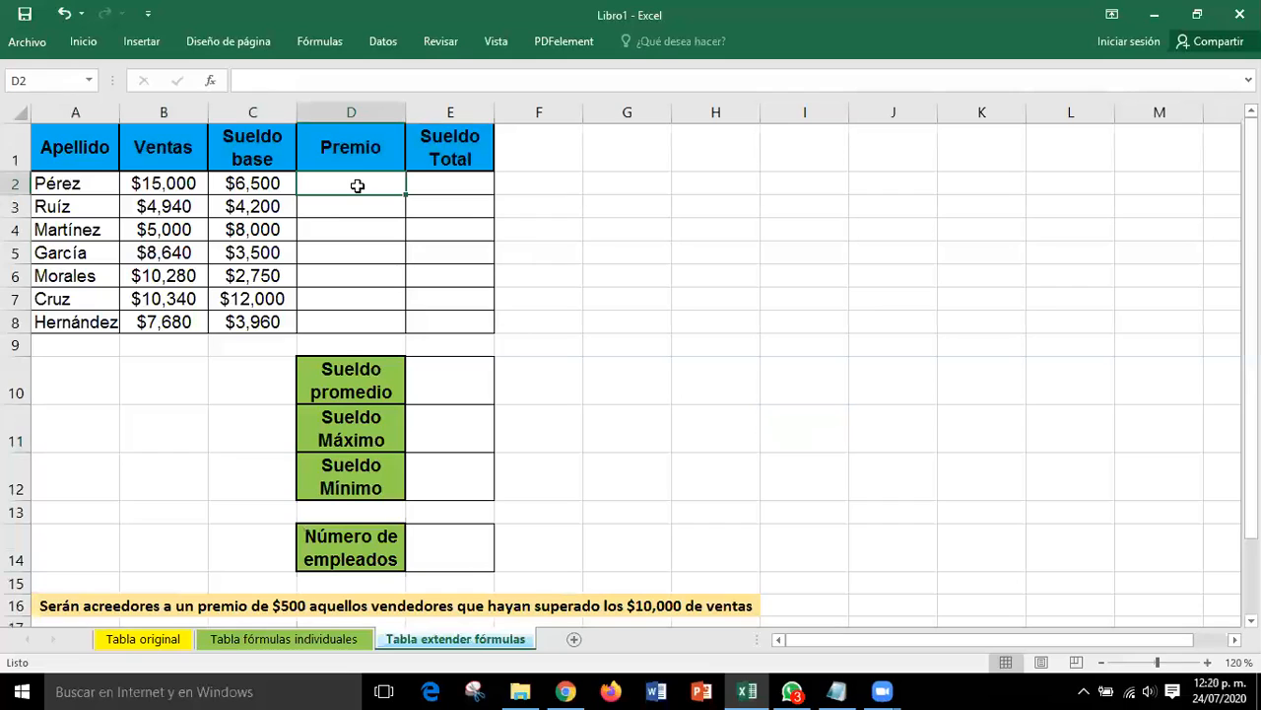
Calculate the first Premio in D2 with the formula =SI(B2>10000,500,0)
{"action": "type", "text": "="}
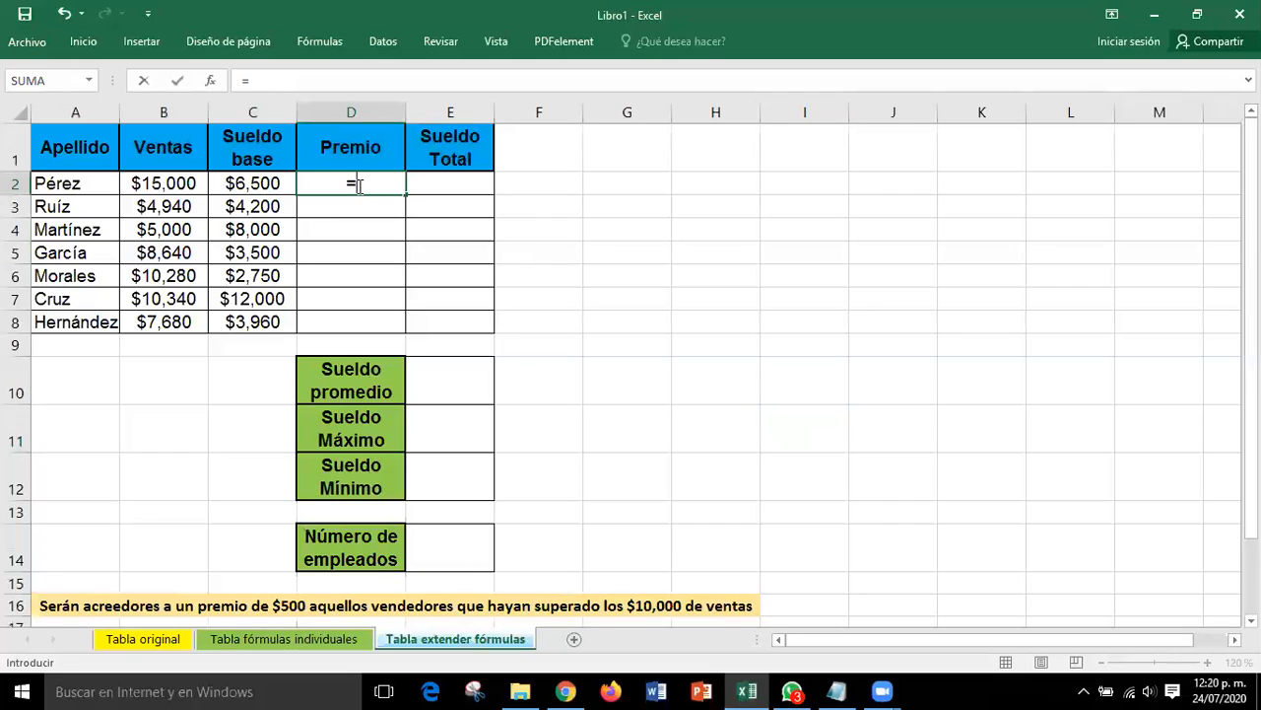
{"action": "type", "text": "SI"}
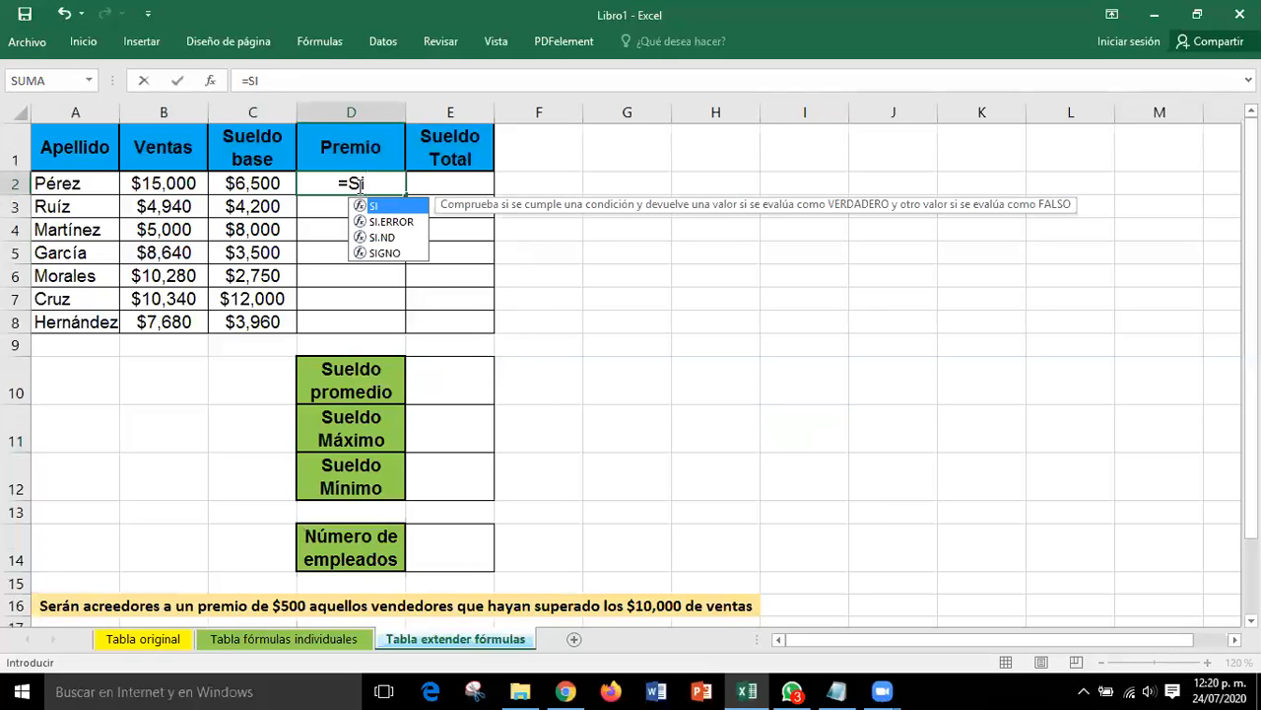
{"action": "type", "text": "("}
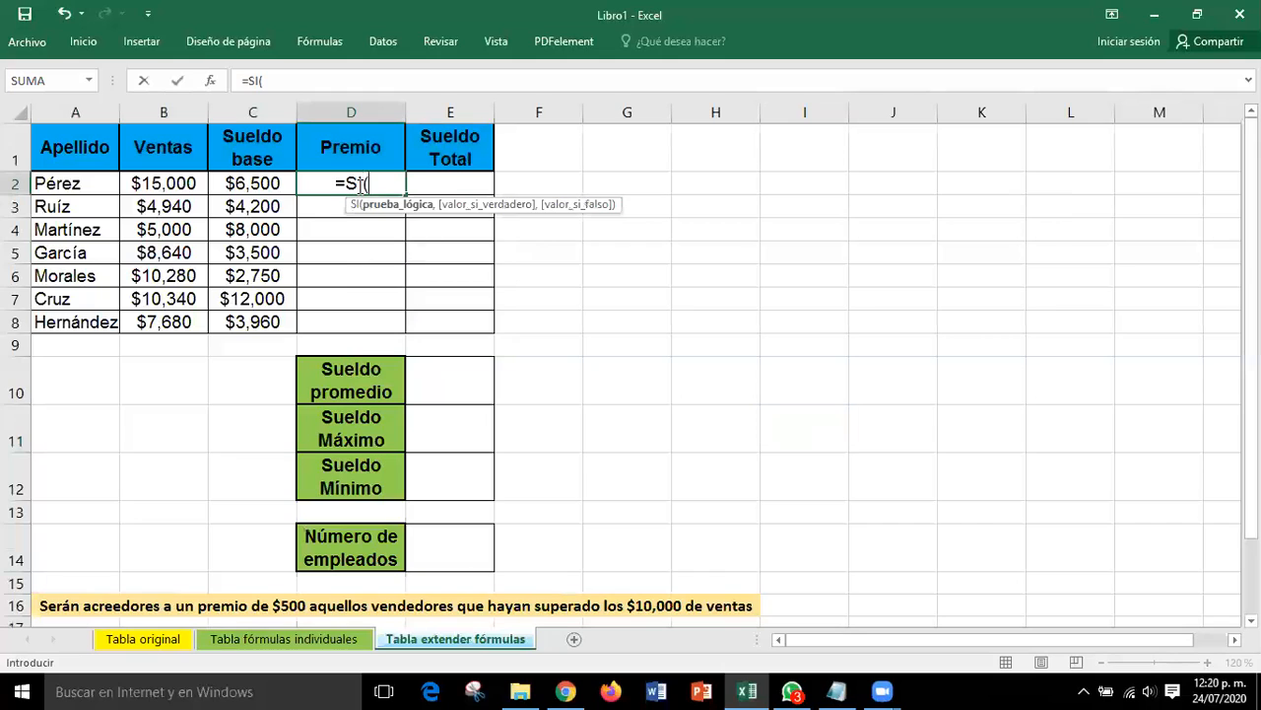
{"action": "left_click", "coordinate": [155, 188]}
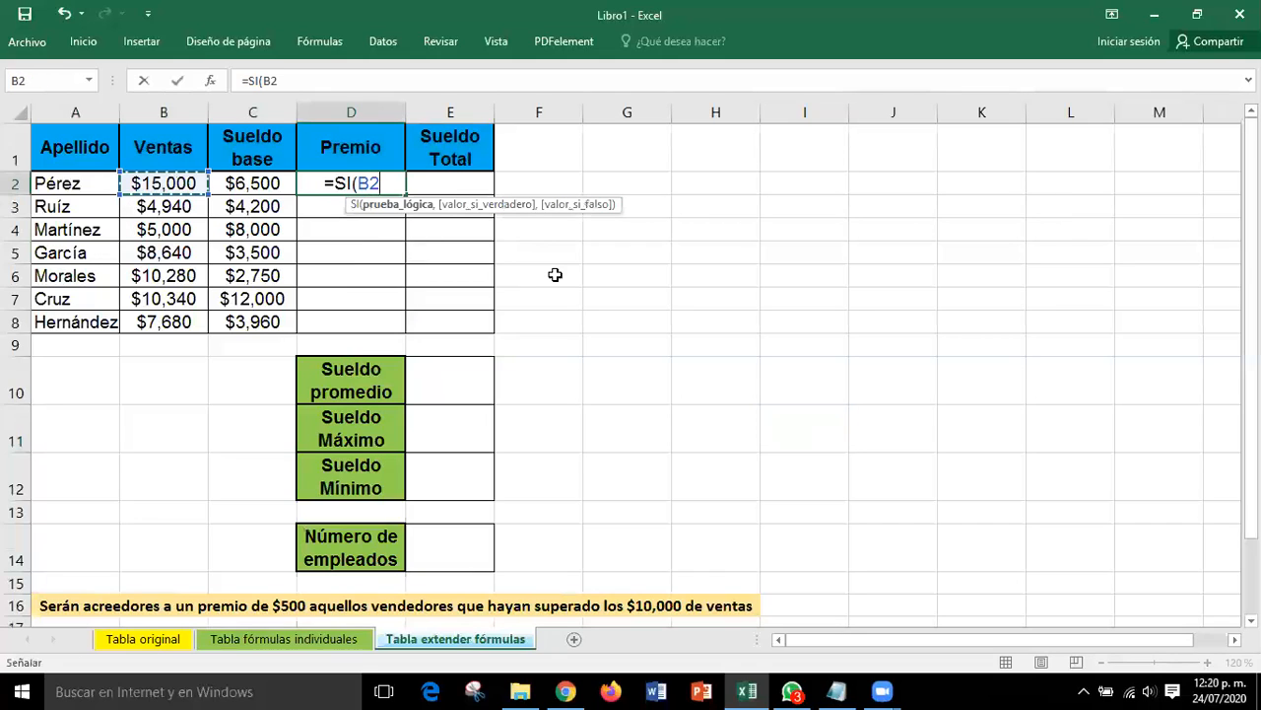
{"action": "type", "text": ">1000"}
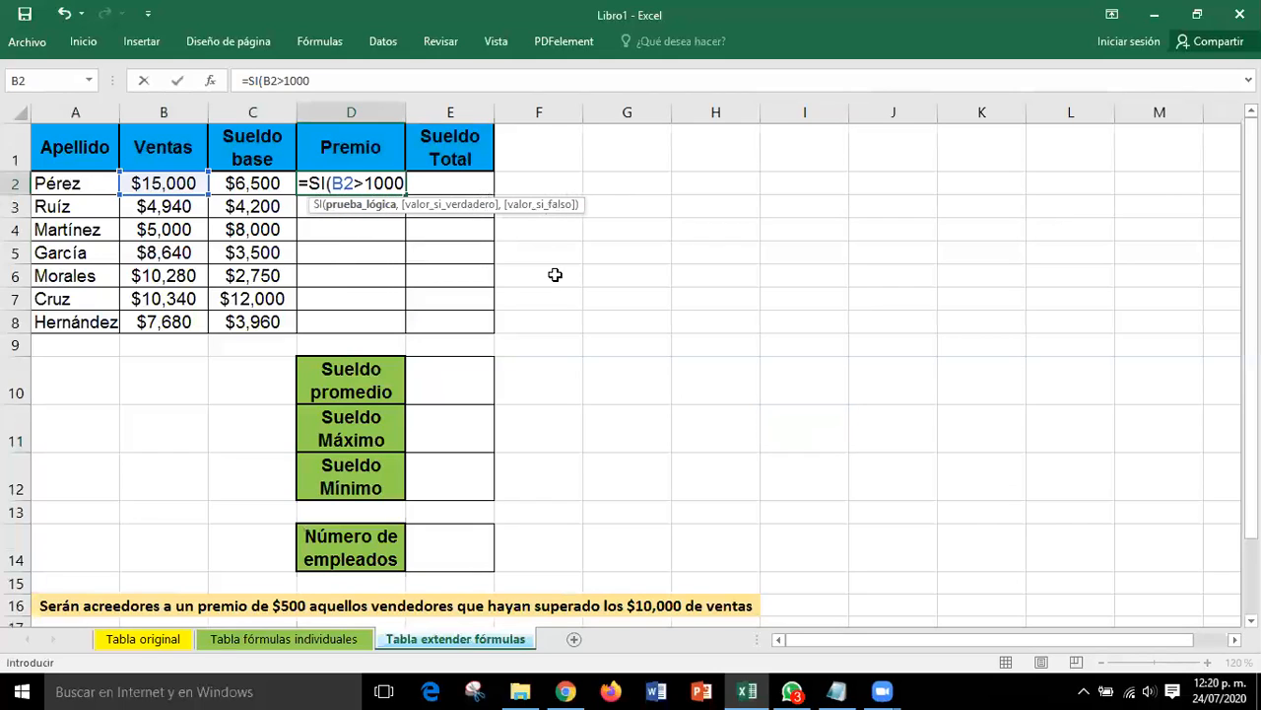
{"action": "type", "text": "0"}
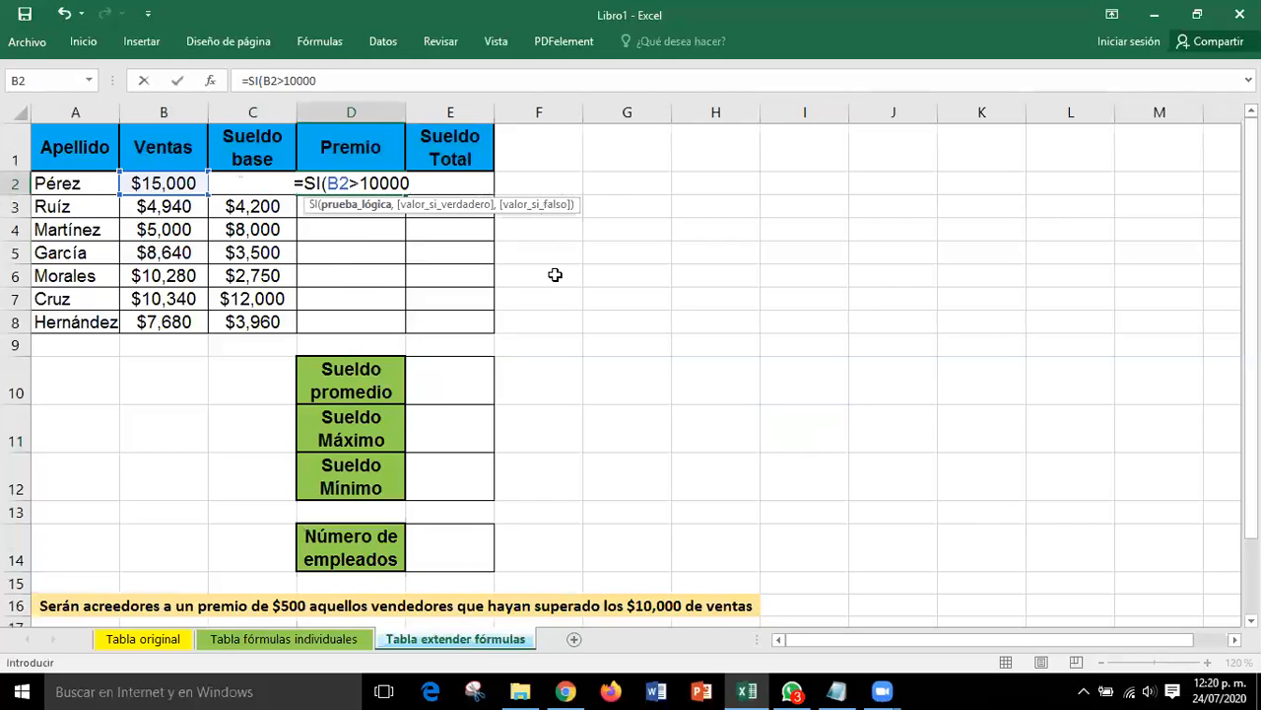
{"action": "type", "text": ","}
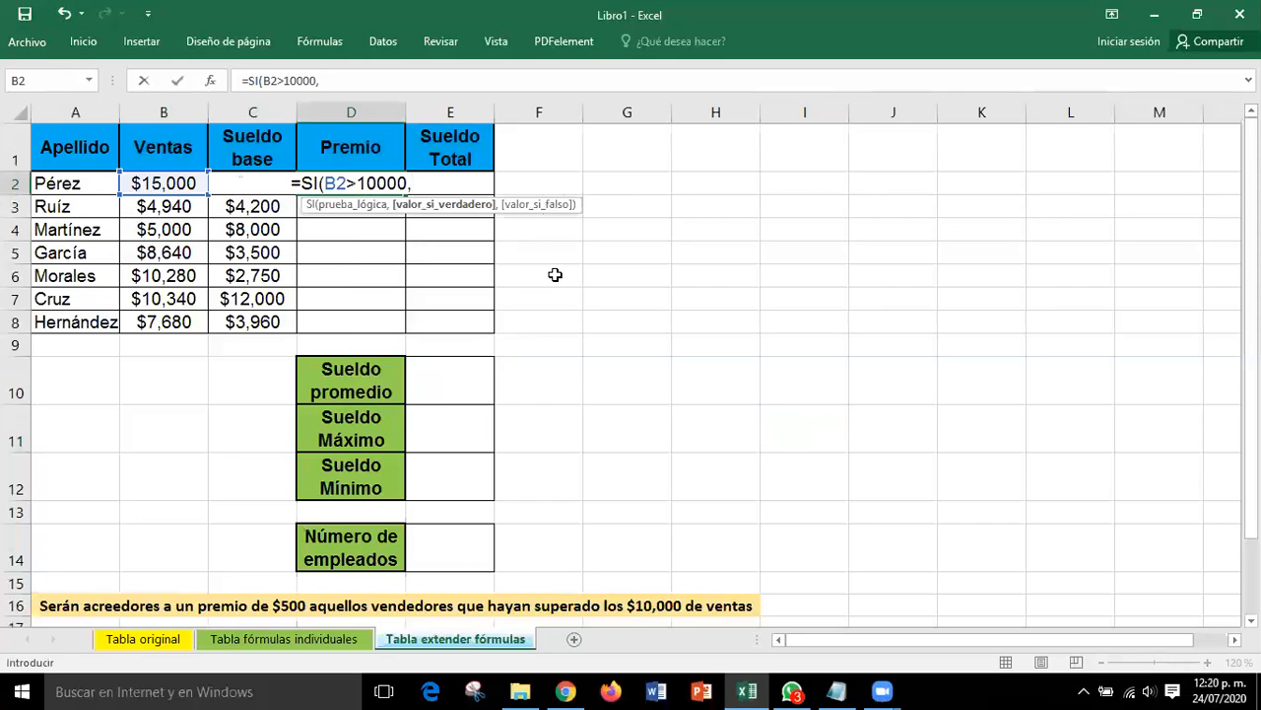
{"action": "type", "text": "500"}
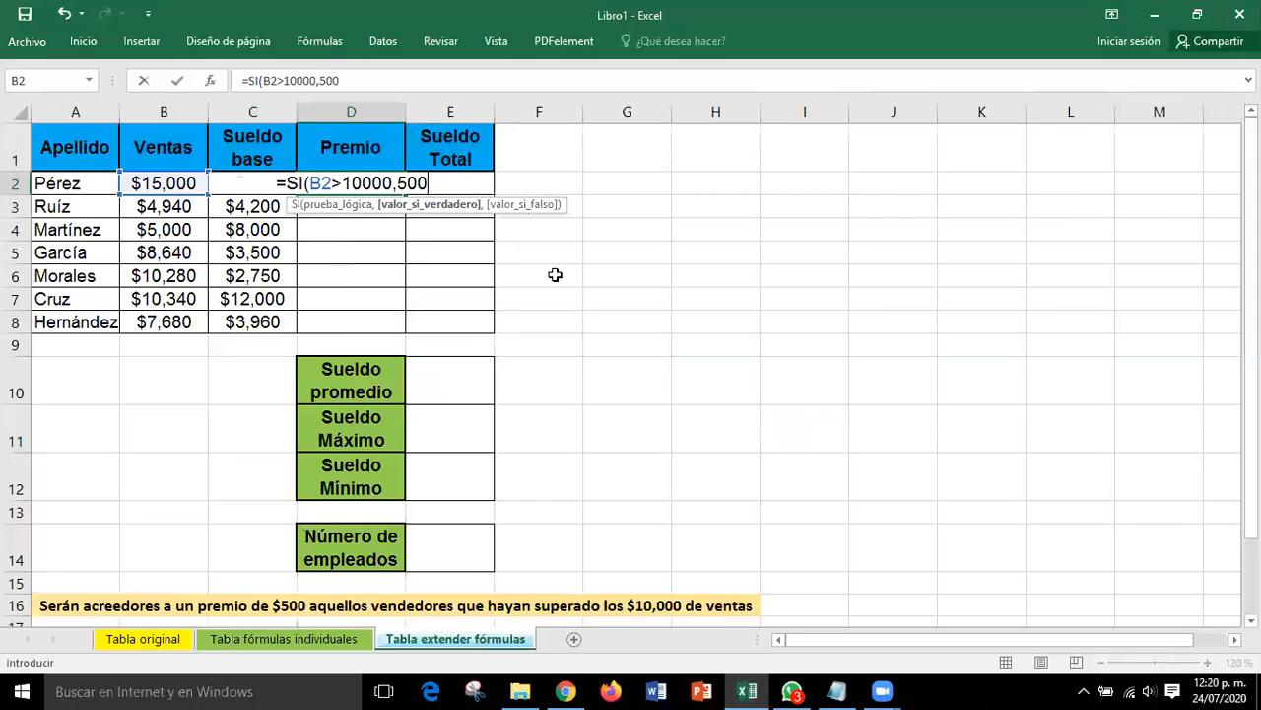
{"action": "type", "text": ","}
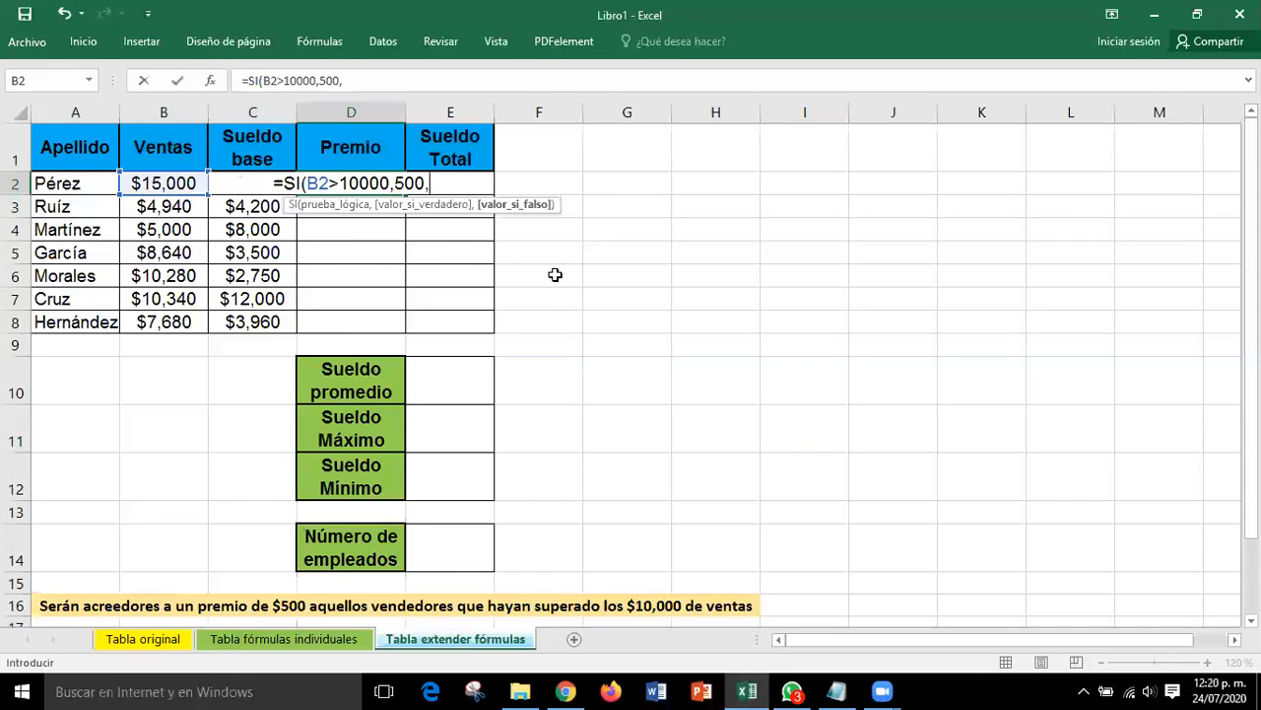
{"action": "type", "text": "0"}
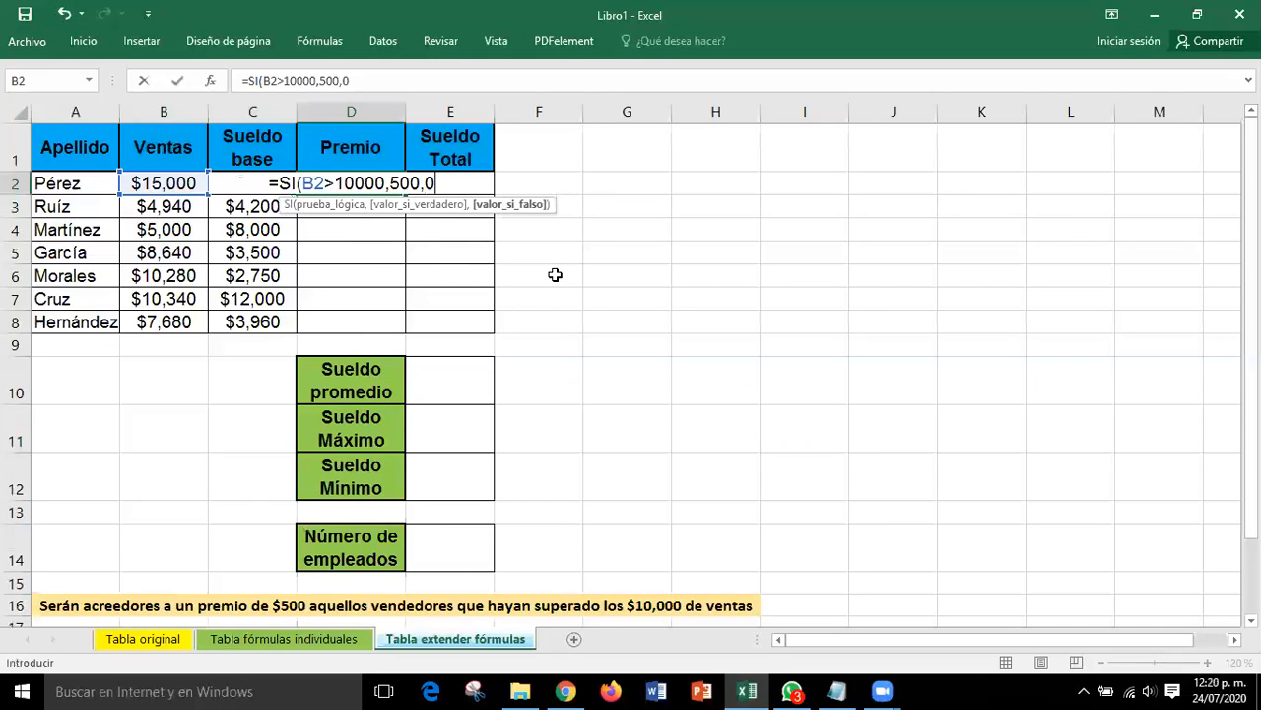
{"action": "type", "text": ")"}
{"action": "key", "text": "Return"}
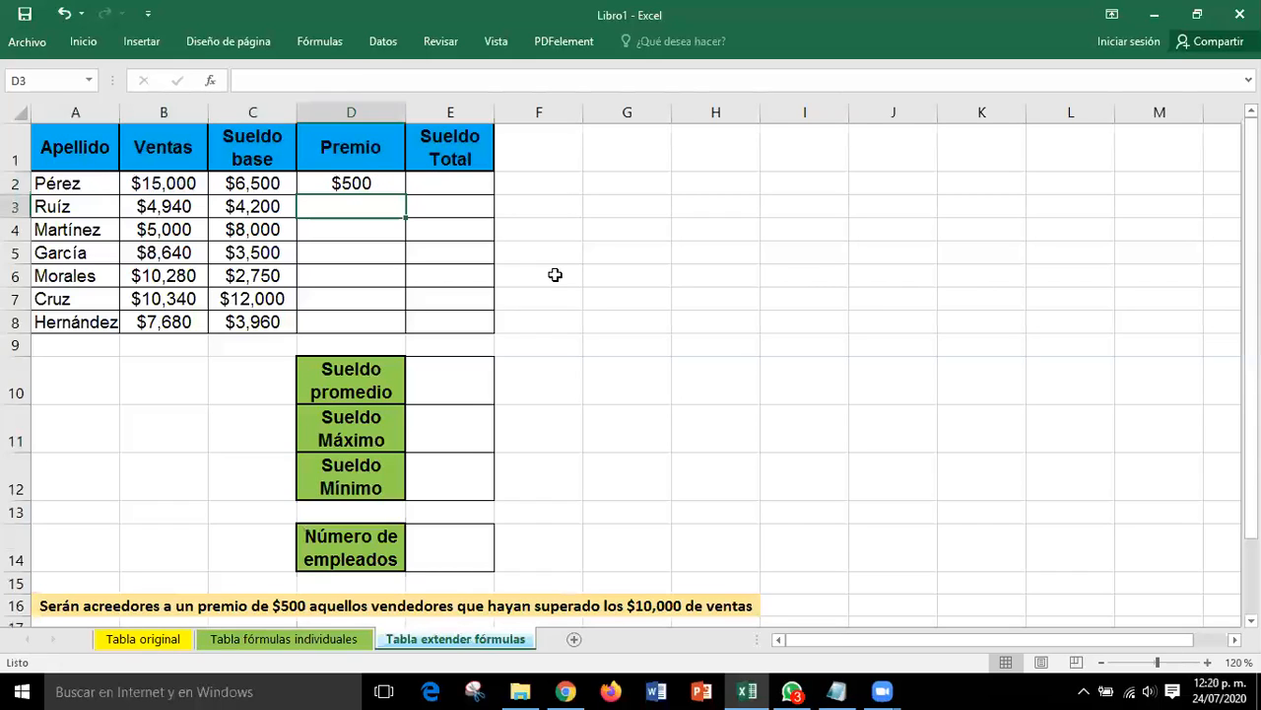
Extend the Premio formula from D2 down through D8
{"action": "left_click", "coordinate": [358, 179]}
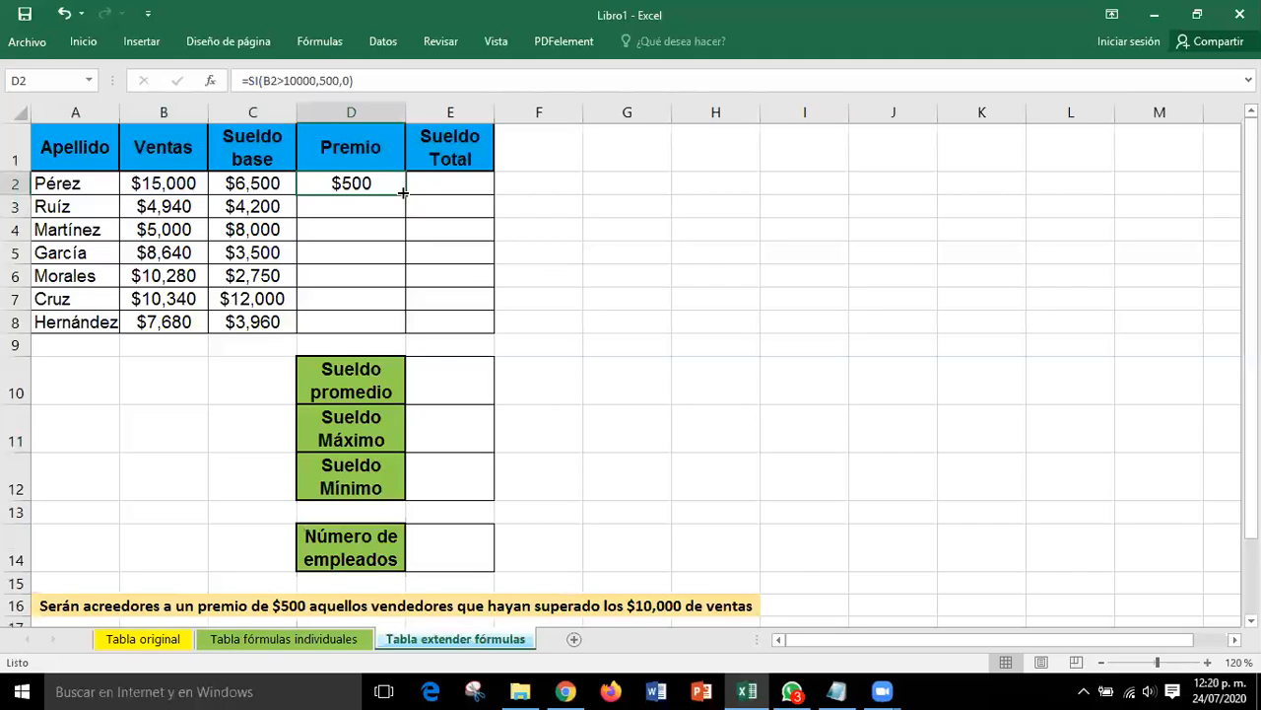
{"action": "left_click_drag", "start_coordinate": [404, 193], "coordinate": [473, 317]}
{"action": "left_click", "coordinate": [669, 291]}
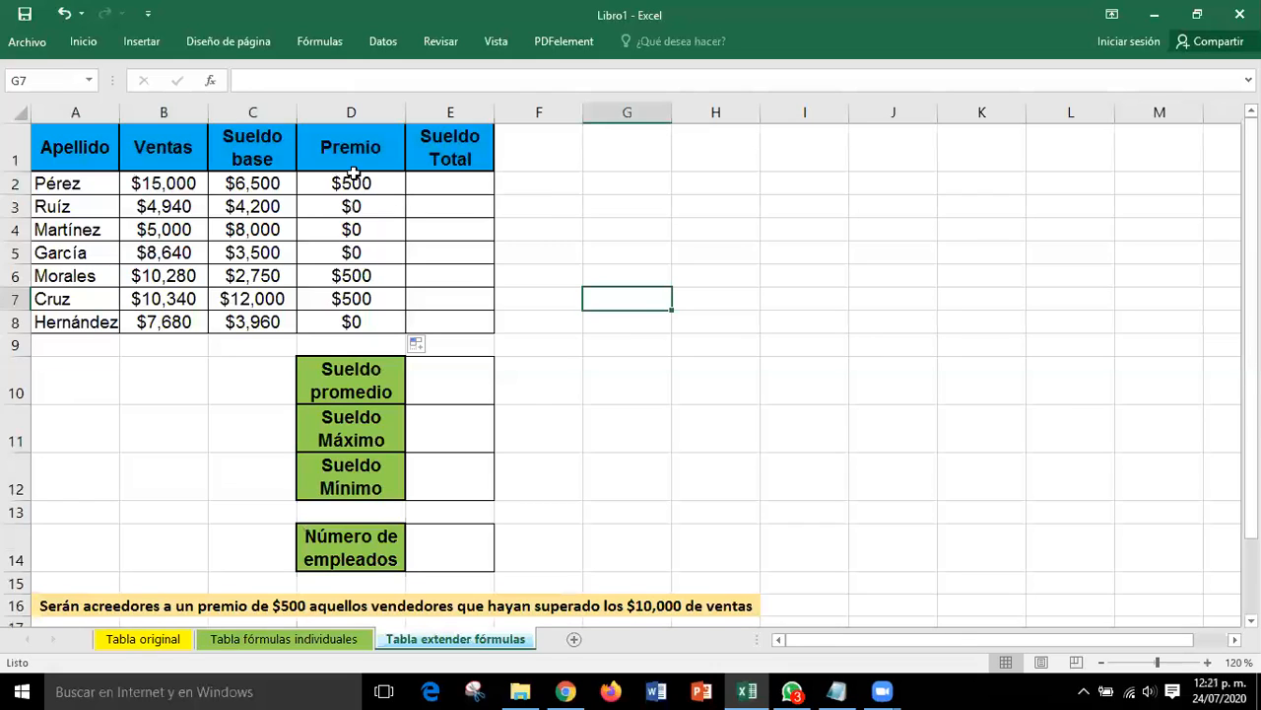
{"action": "left_click", "coordinate": [715, 317]}
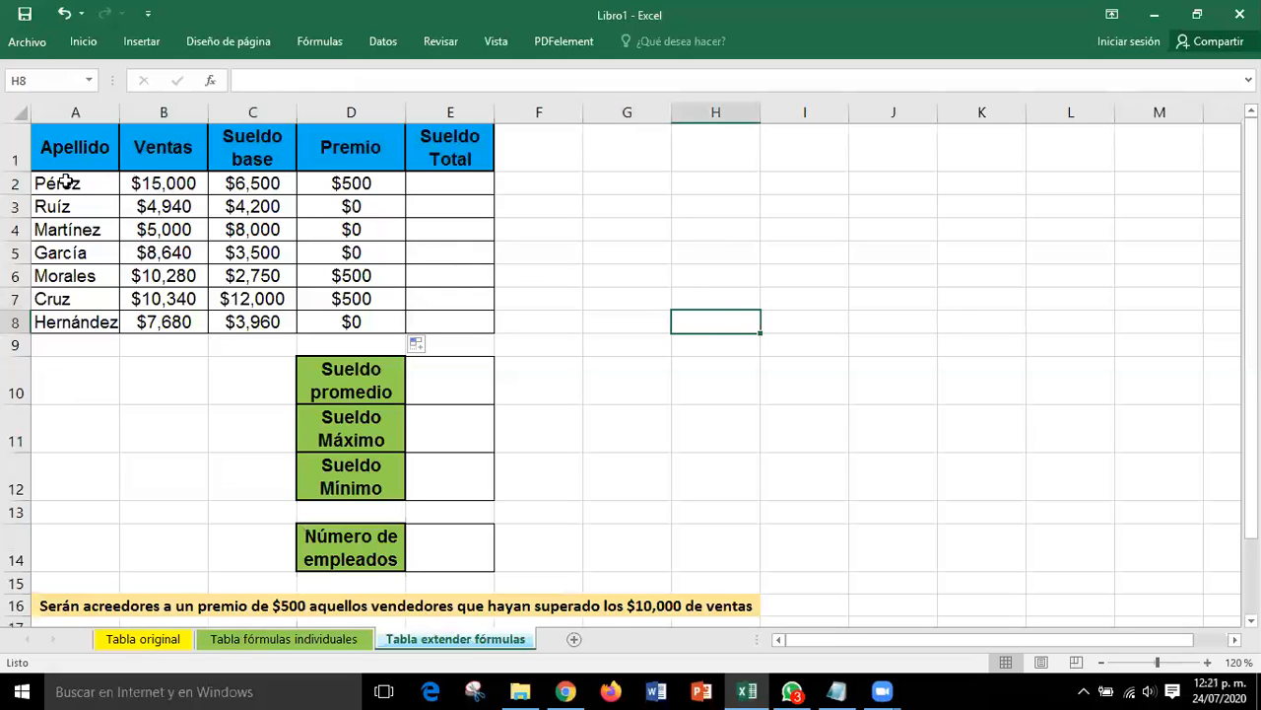
Fill the Sueldo Total cells E2:E8 by applying Autosuma to the range B2:E8, and collapse the ribbon again
{"action": "left_click", "coordinate": [143, 187]}
{"action": "left_click_drag", "start_coordinate": [143, 187], "coordinate": [440, 322]}
{"action": "left_click", "coordinate": [83, 41]}
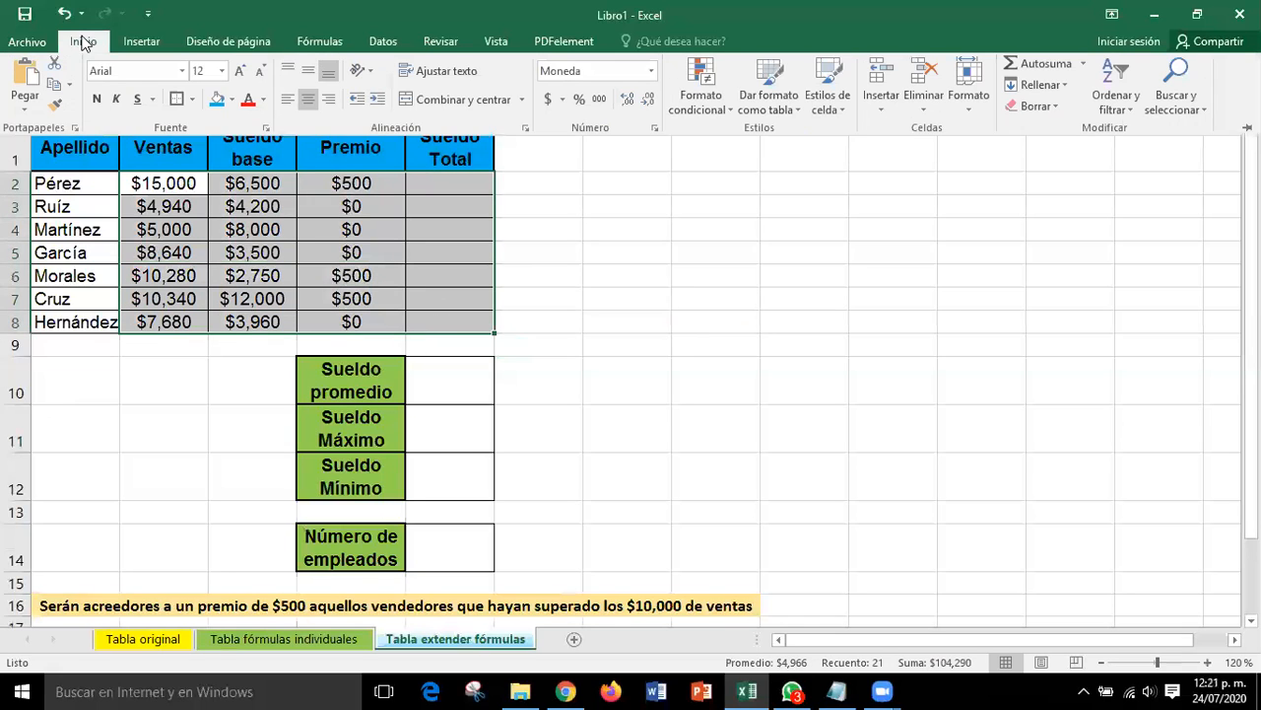
{"action": "left_click", "coordinate": [1048, 66]}
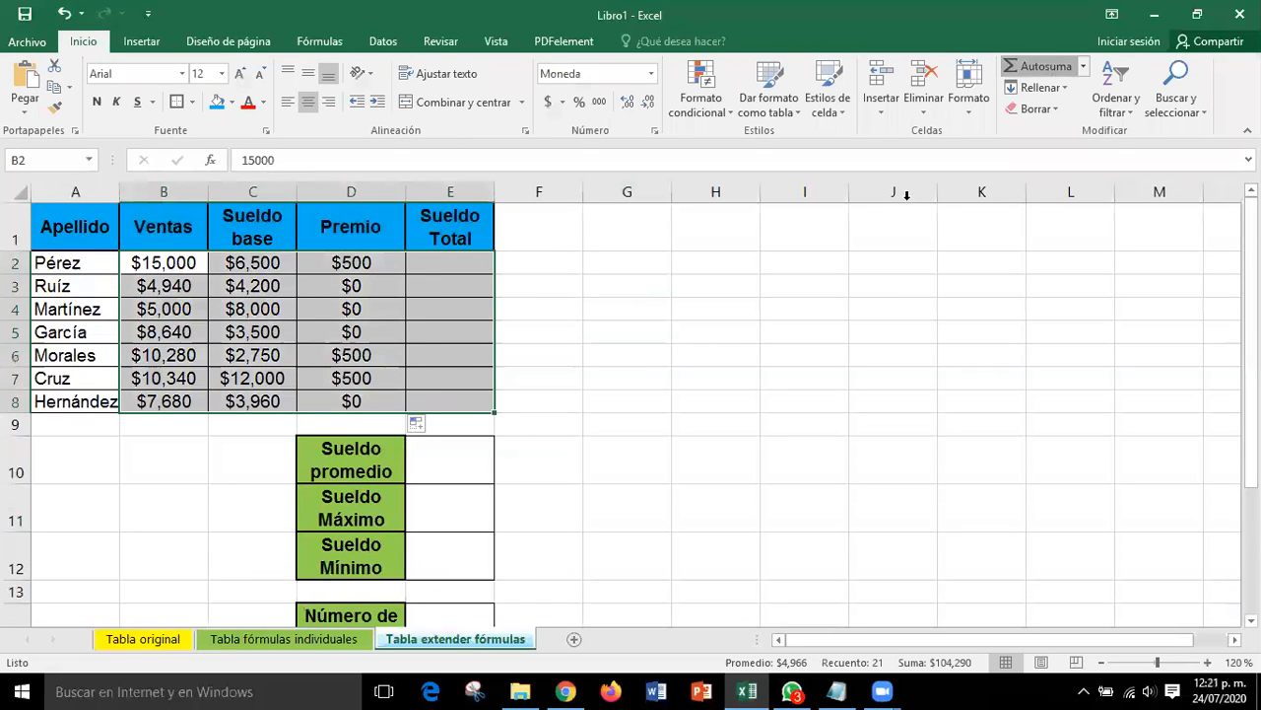
{"action": "left_click", "coordinate": [846, 288]}
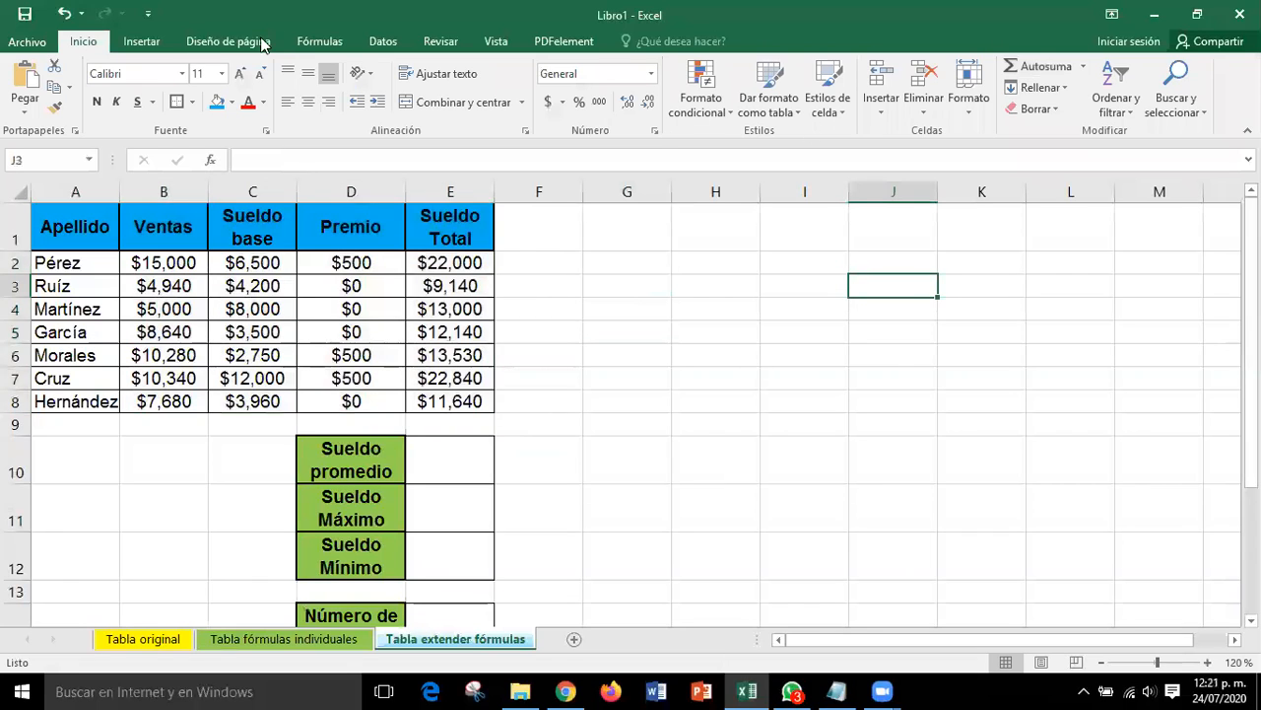
{"action": "left_click", "coordinate": [142, 43]}
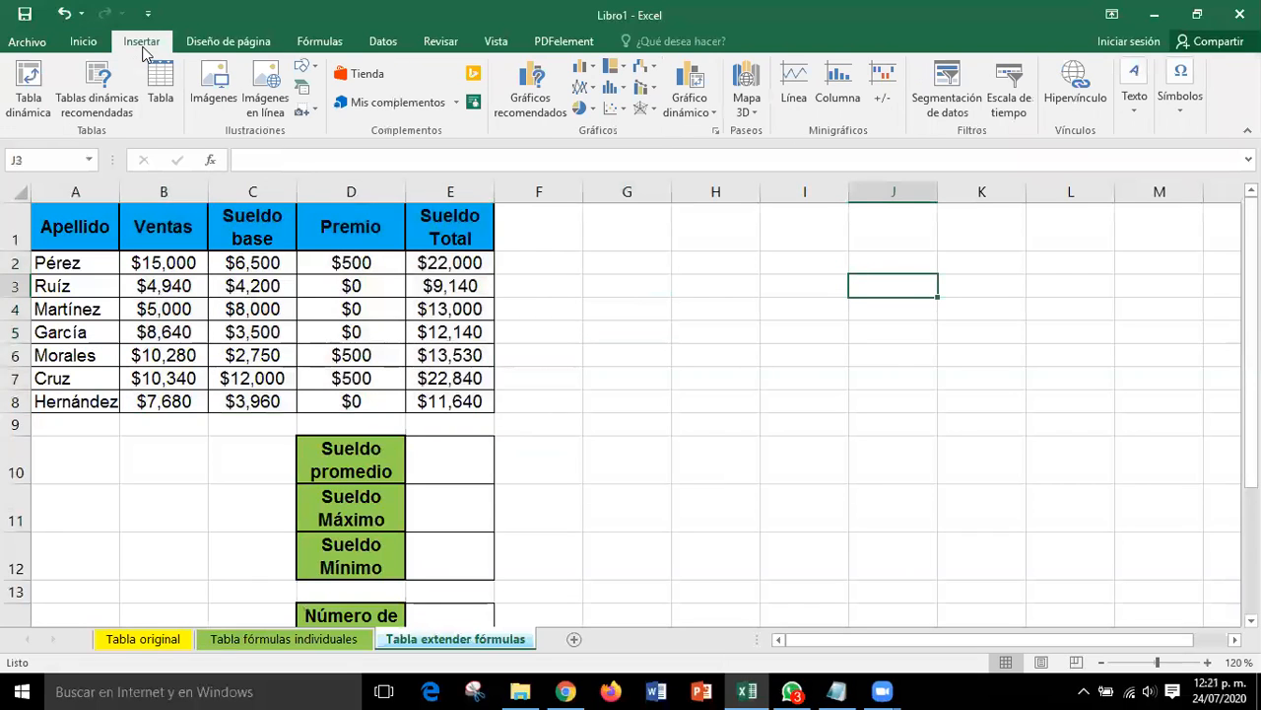
{"action": "double_click", "coordinate": [142, 45]}
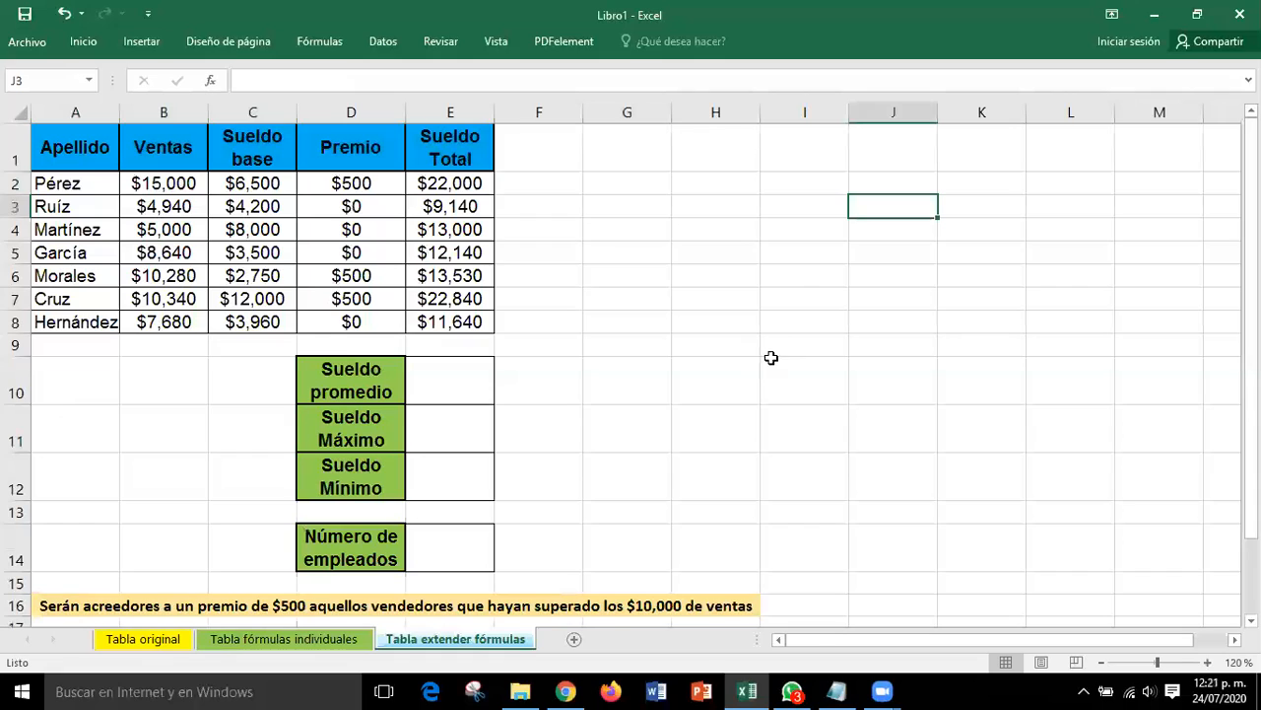
Calculate the Sueldo promedio in E10 with the formula =PROMEDIO(E2:E8)
{"action": "left_click", "coordinate": [453, 383]}
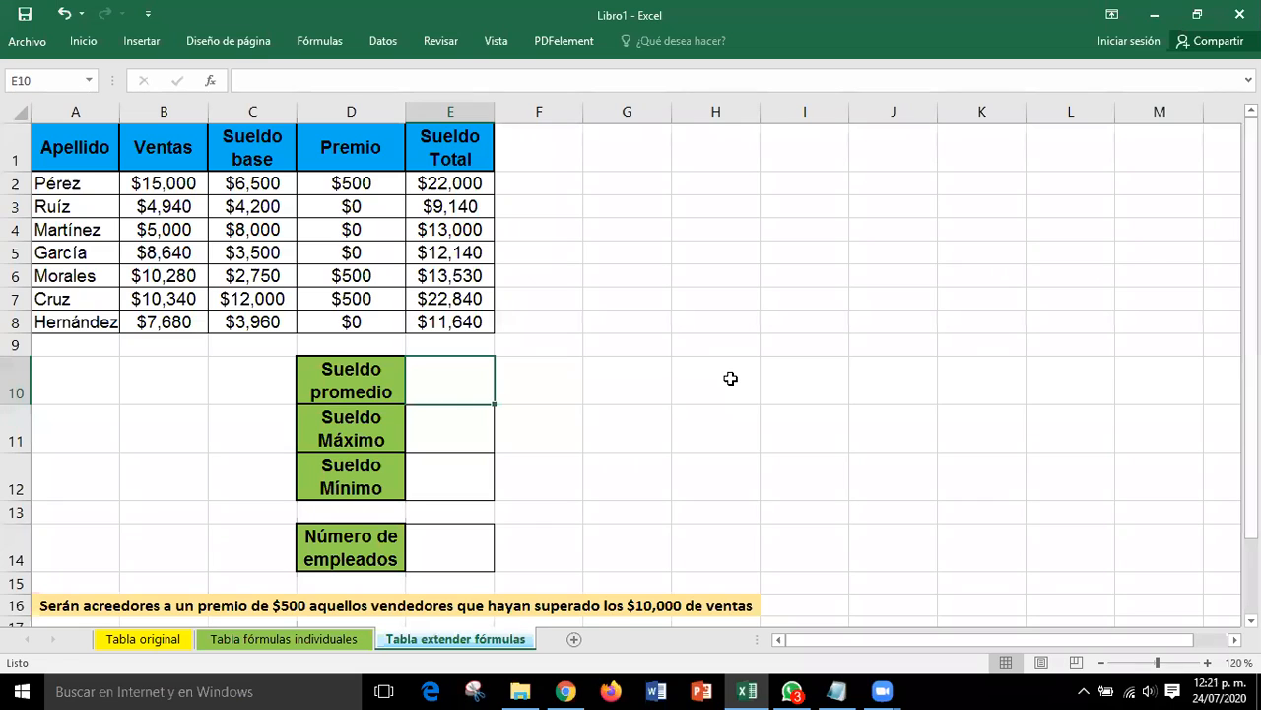
{"action": "type", "text": "=PROMEDIO"}
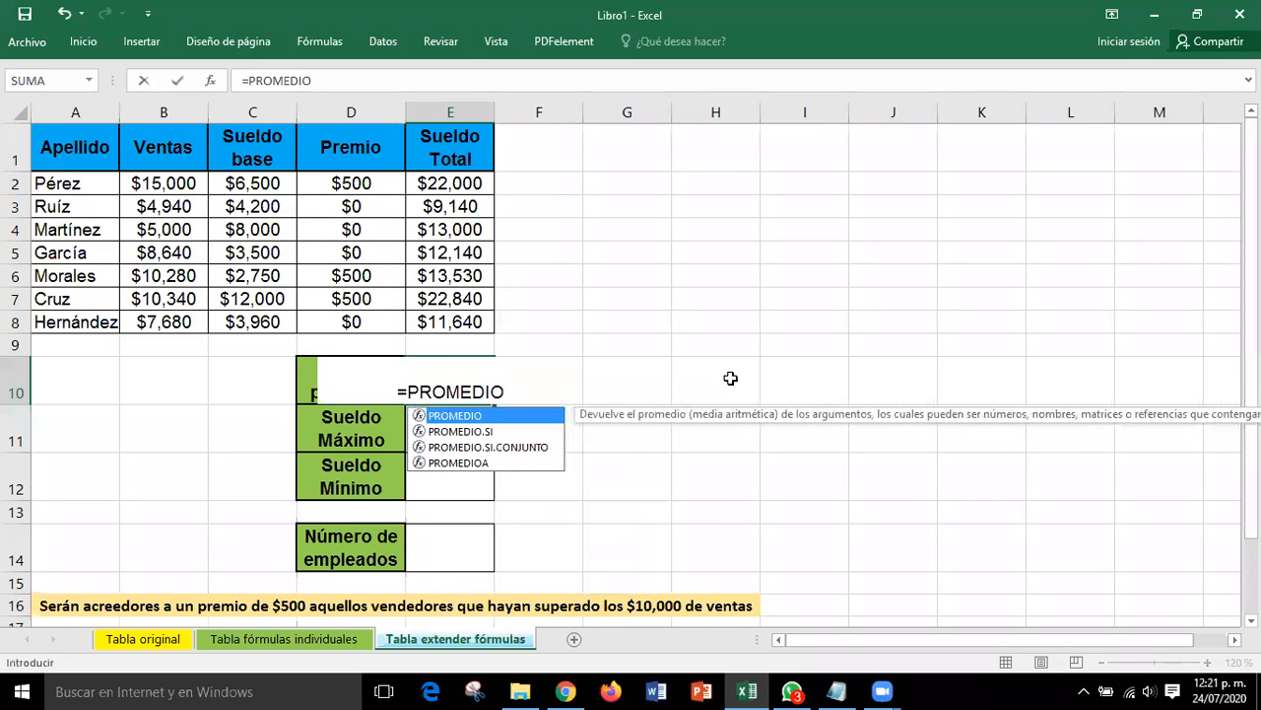
{"action": "type", "text": "("}
{"action": "left_click_drag", "start_coordinate": [442, 180], "coordinate": [445, 225]}
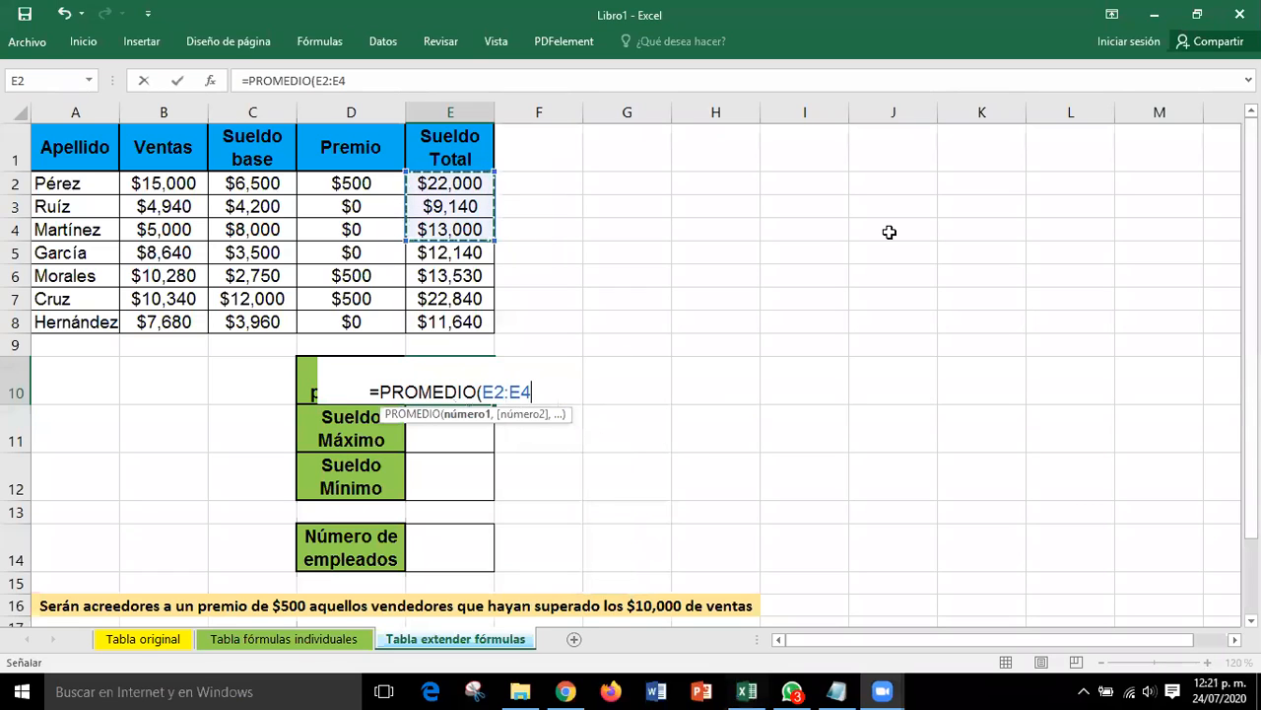
{"action": "left_click", "coordinate": [463, 183]}
{"action": "left_click_drag", "start_coordinate": [462, 282], "coordinate": [457, 321]}
{"action": "type", "text": ")"}
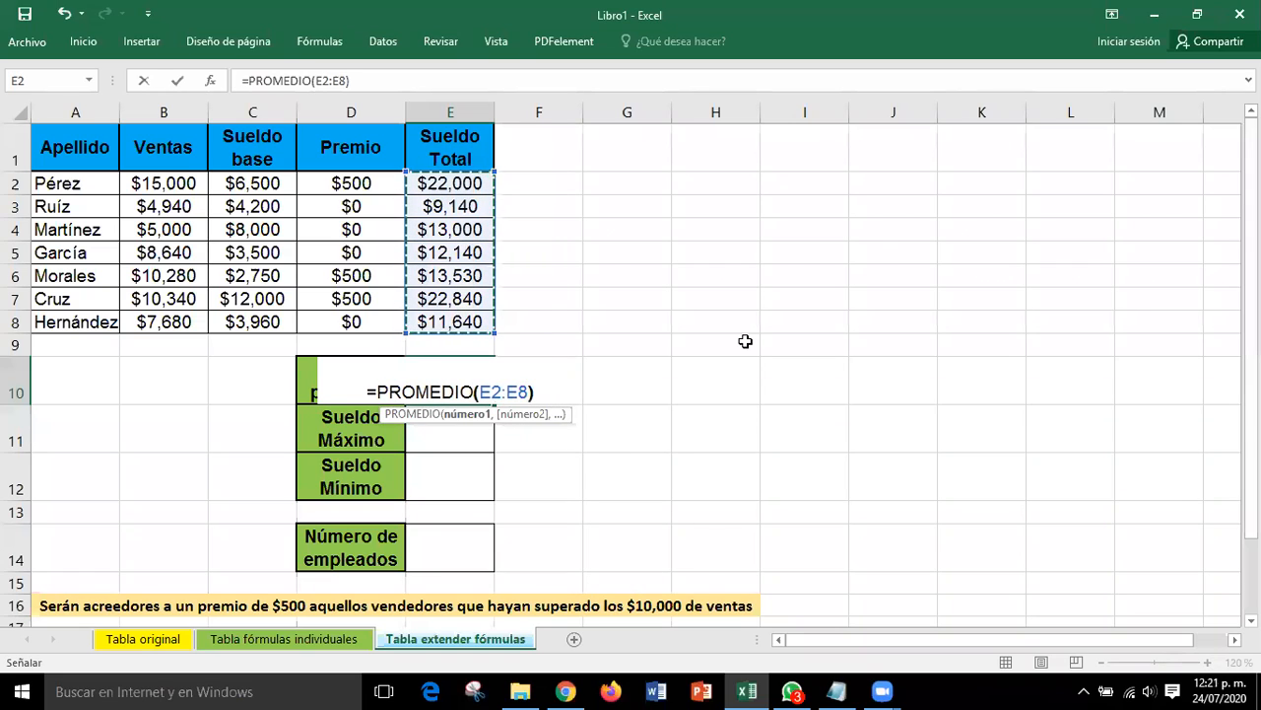
{"action": "key", "text": "Return"}
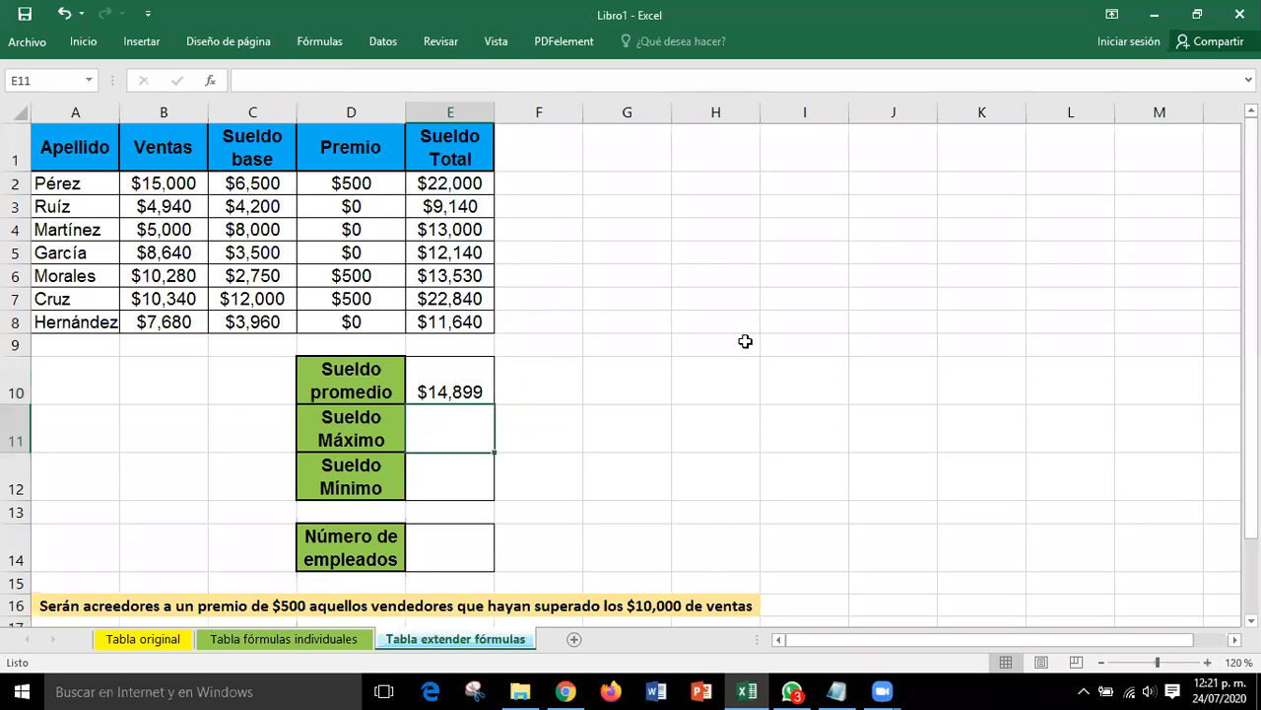
Calculate the Sueldo Máximo in E11 with =MAX(E2:E8) and check it against the Sueldo Total values
{"action": "type", "text": "="}
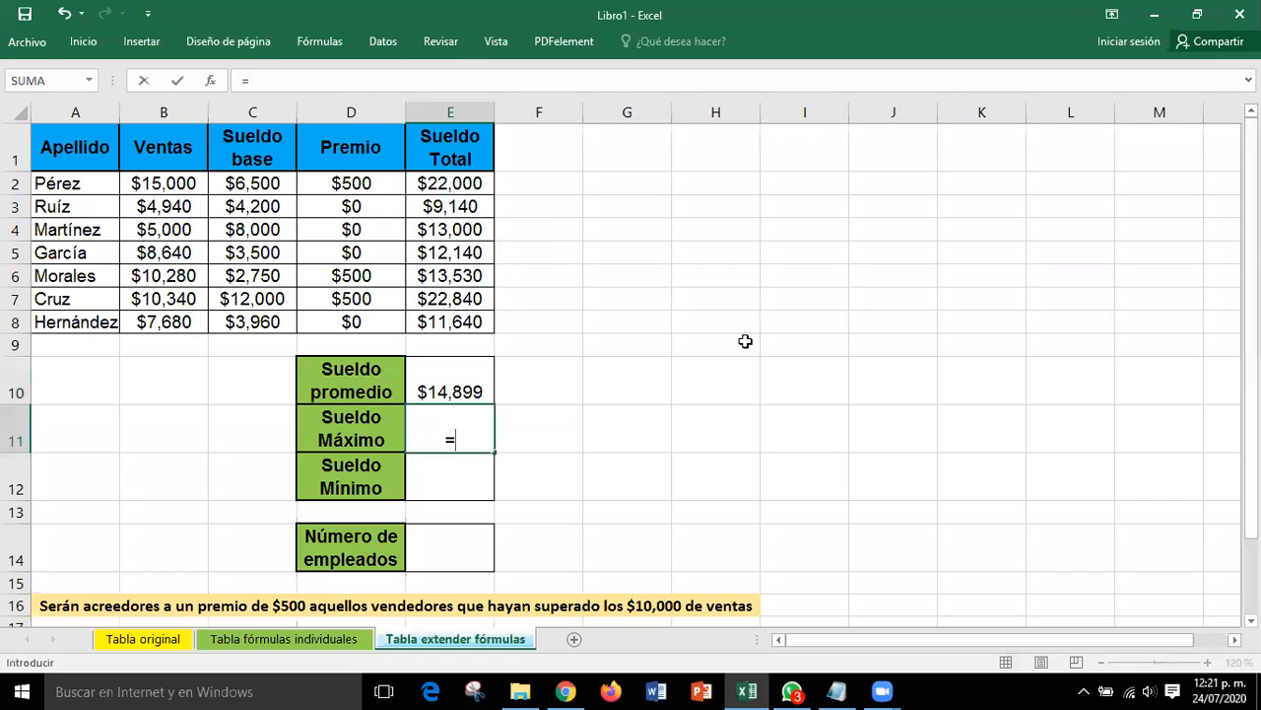
{"action": "type", "text": "MA"}
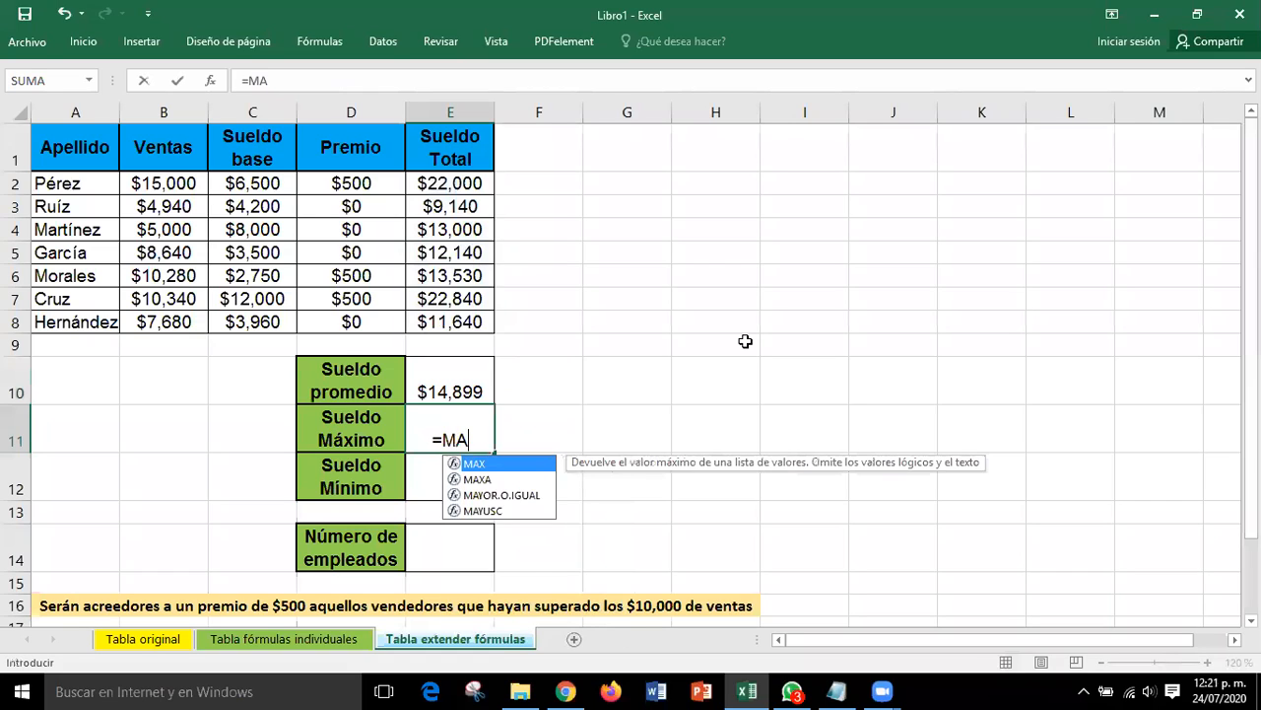
{"action": "type", "text": "X("}
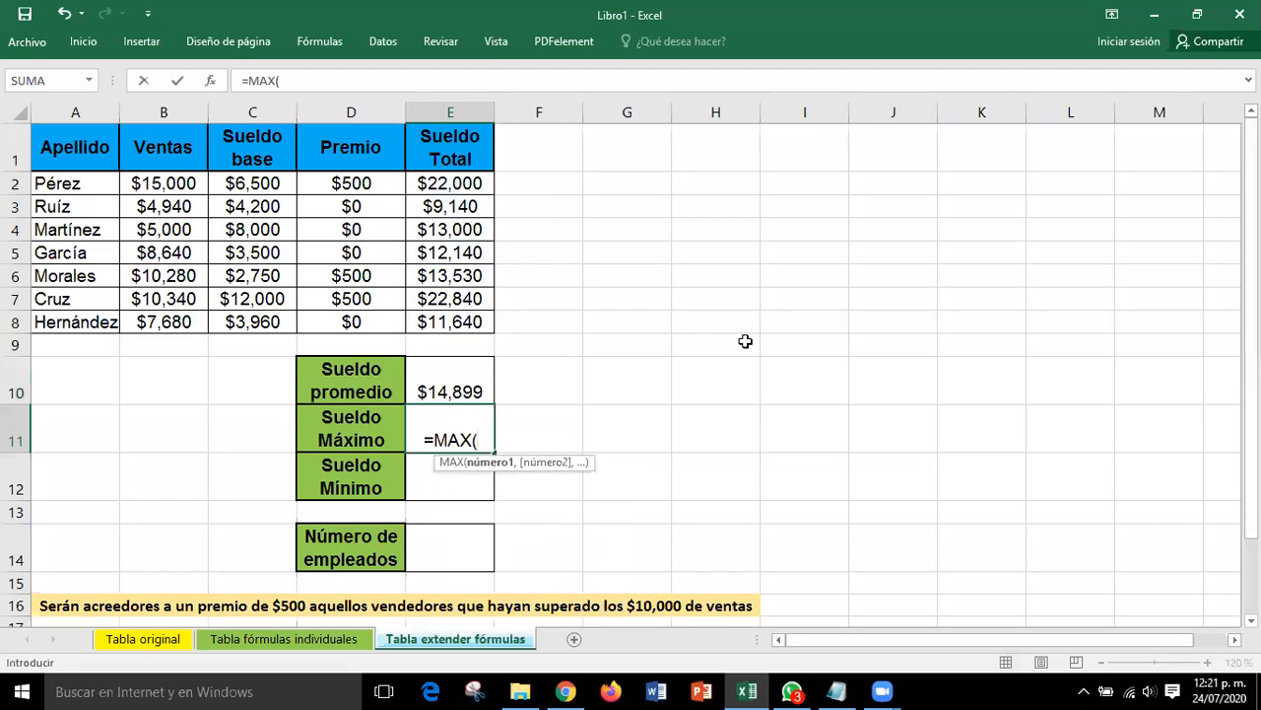
{"action": "left_click_drag", "start_coordinate": [445, 184], "coordinate": [442, 335]}
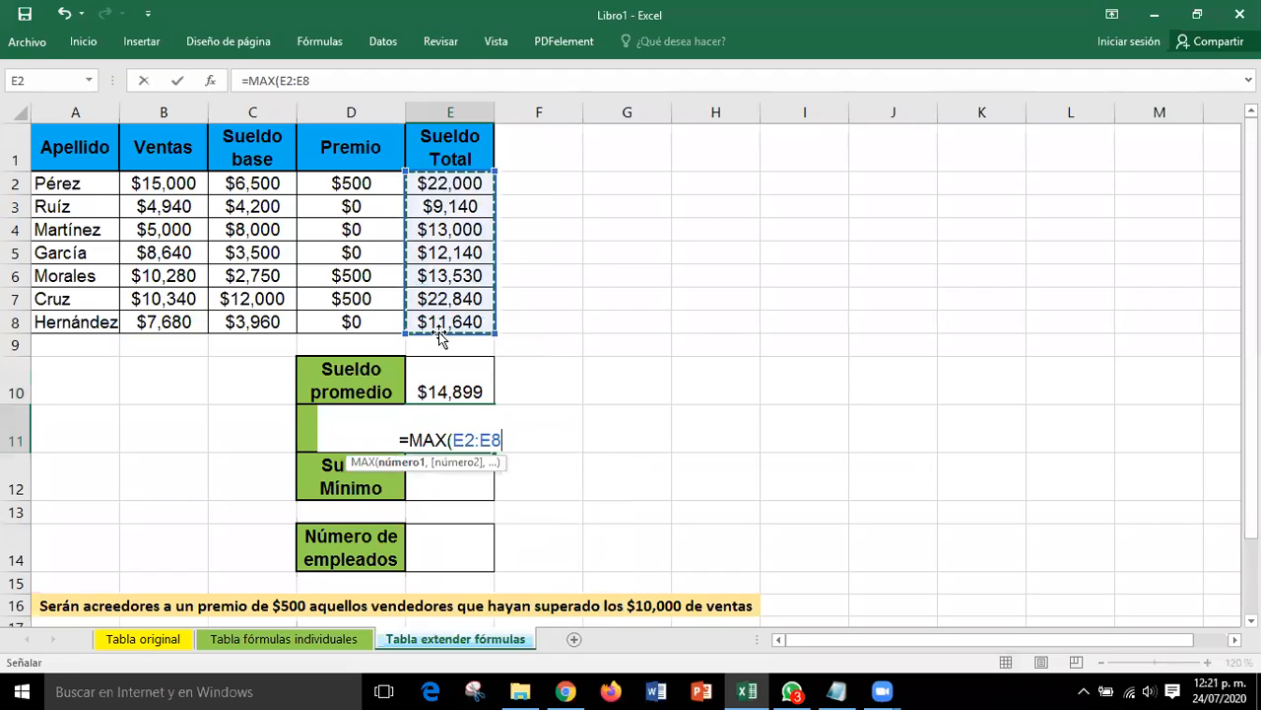
{"action": "type", "text": ")"}
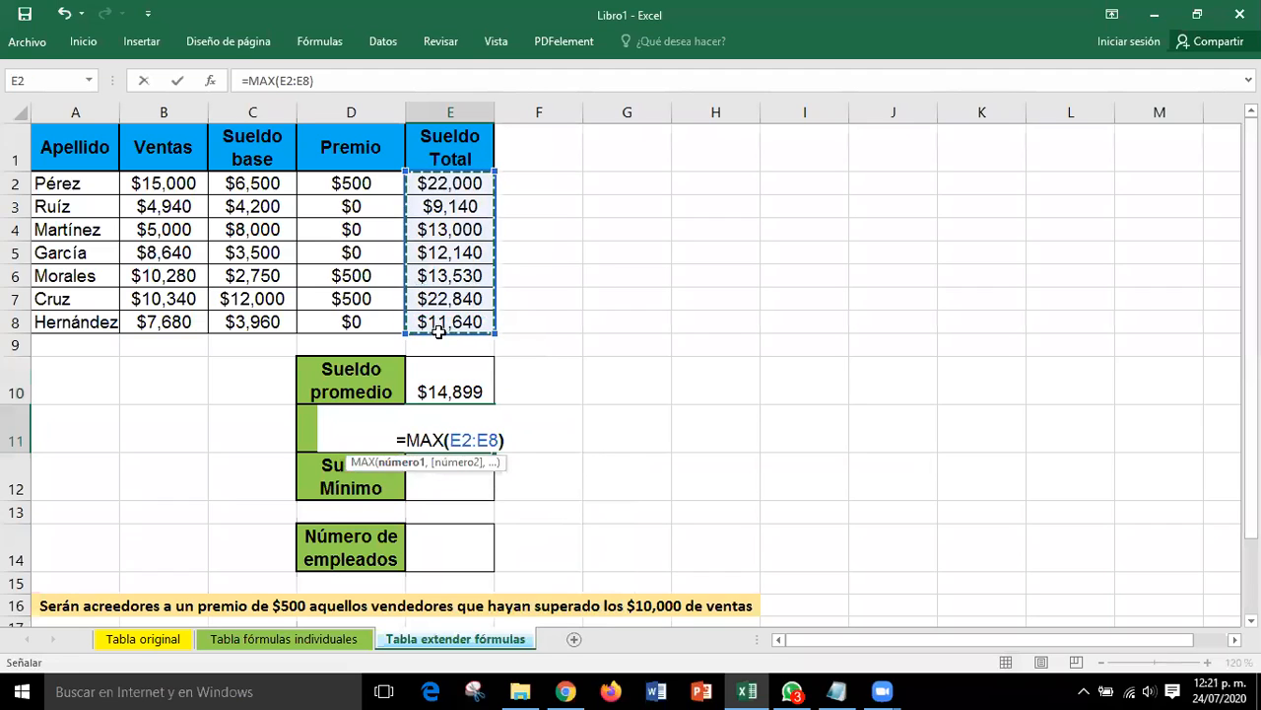
{"action": "key", "text": "Return"}
{"action": "left_click_drag", "start_coordinate": [465, 183], "coordinate": [439, 332]}
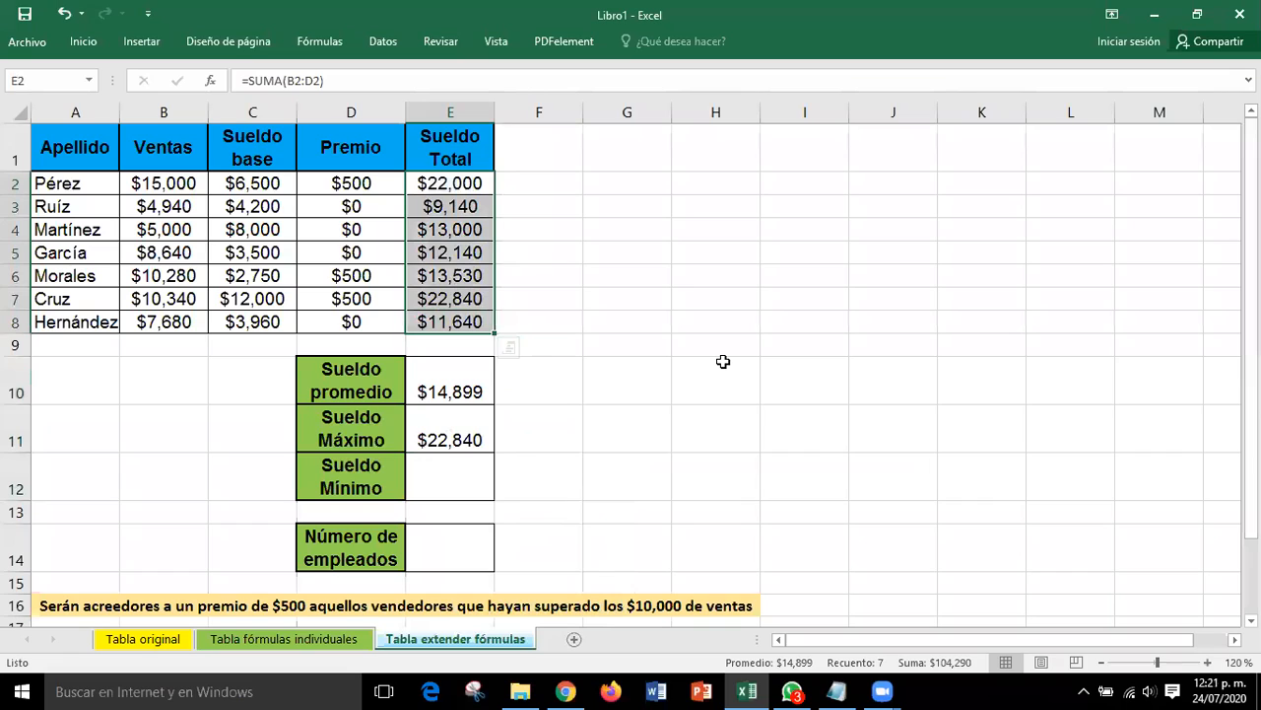
{"action": "left_click", "coordinate": [722, 362]}
Calculate the Sueldo Mínimo in E12 with =MIN(E2:E8) and check it against the Sueldo Total values
{"action": "left_click", "coordinate": [455, 480]}
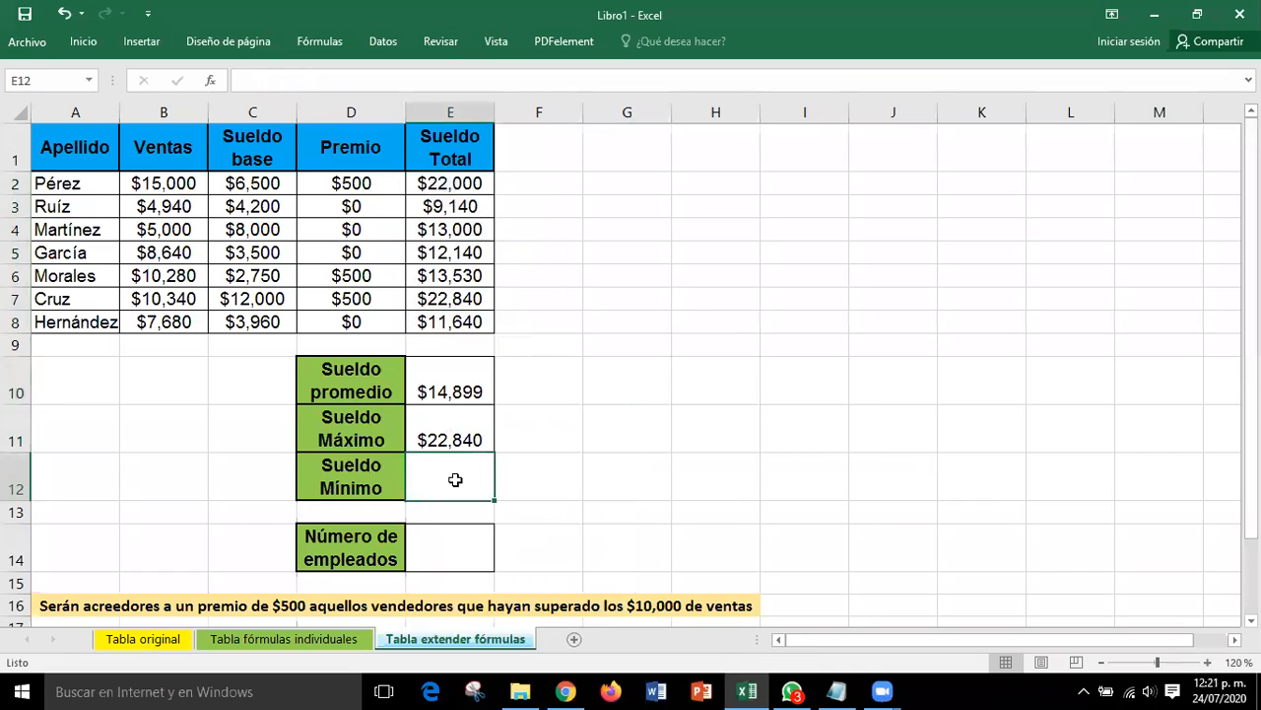
{"action": "type", "text": "="}
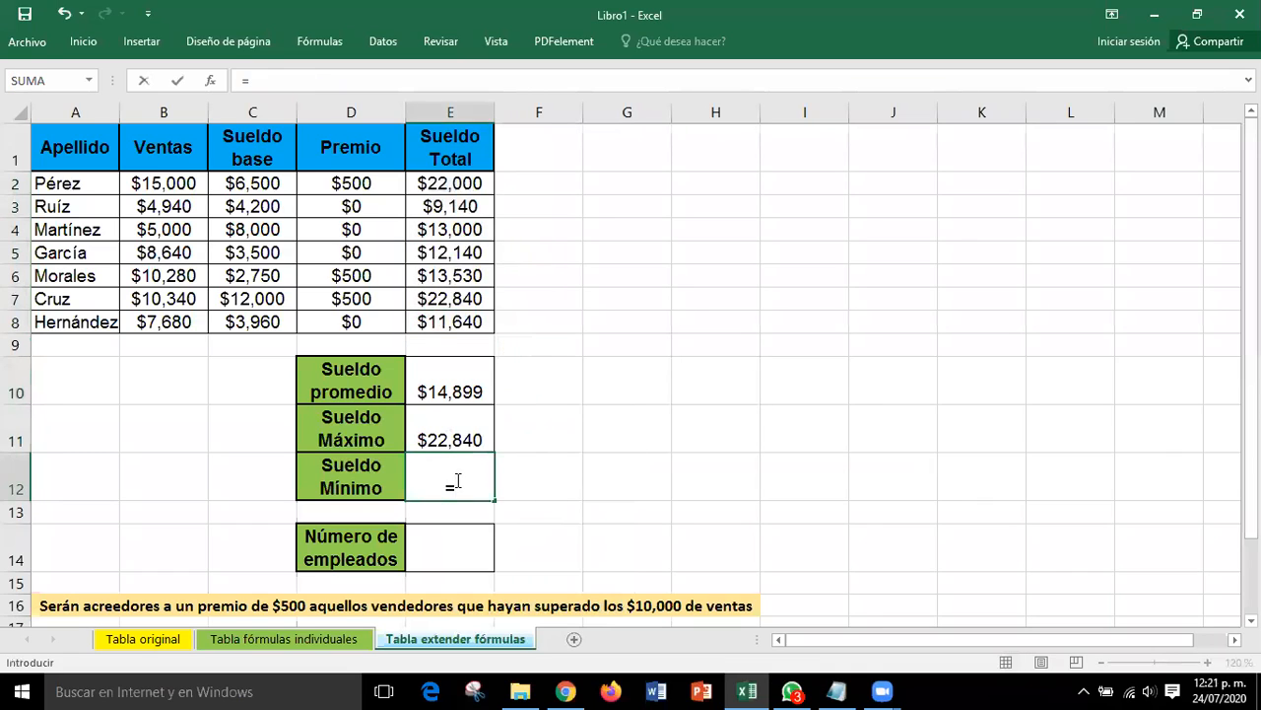
{"action": "type", "text": "MI"}
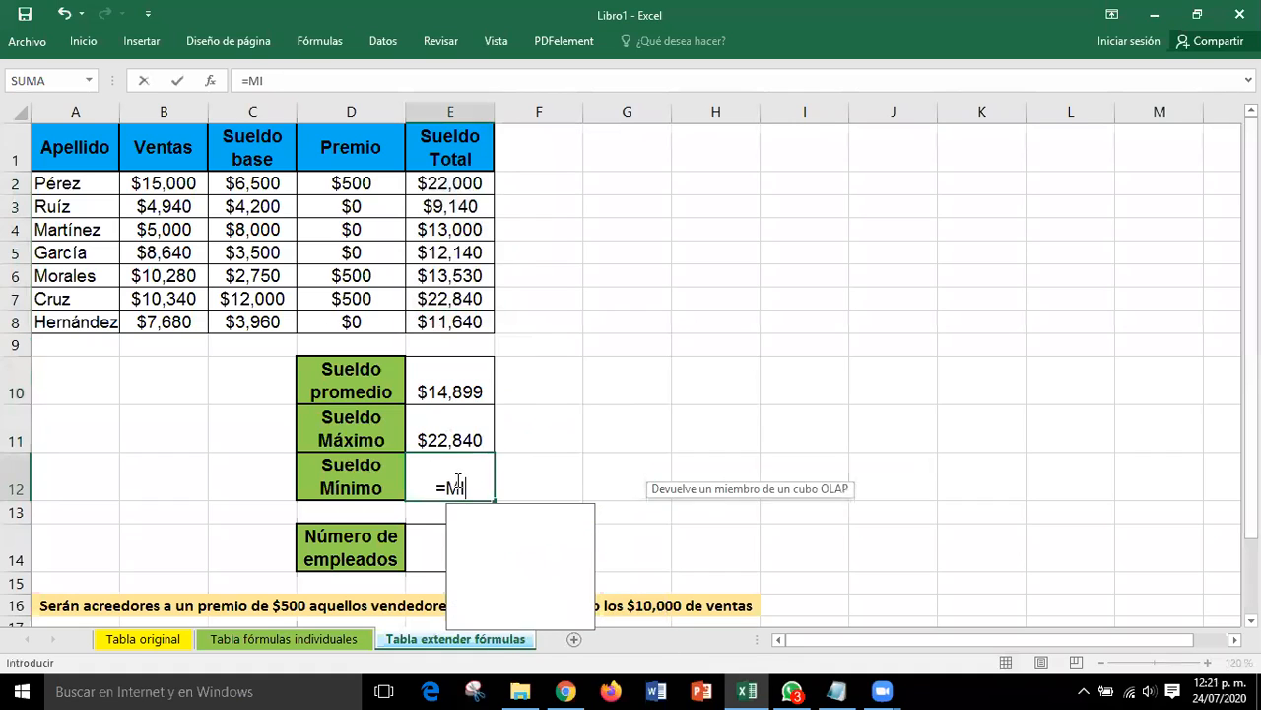
{"action": "type", "text": "N("}
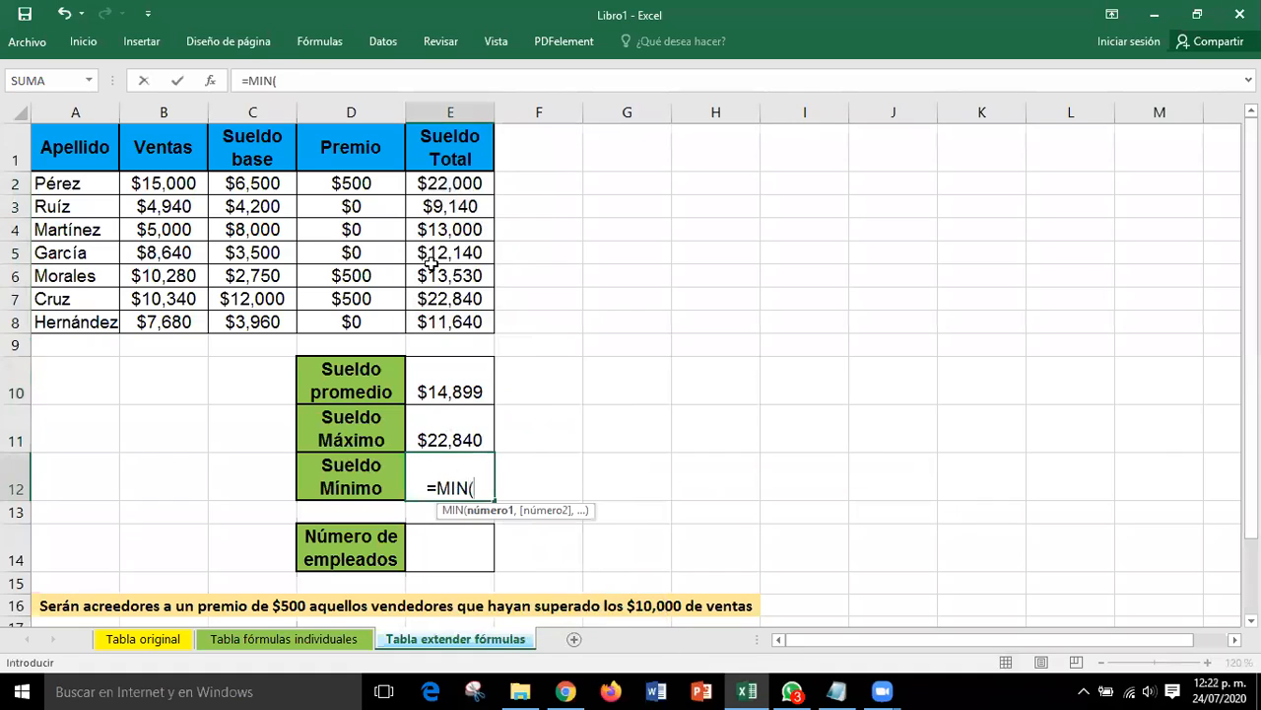
{"action": "left_click", "coordinate": [449, 184]}
{"action": "left_click_drag", "start_coordinate": [449, 184], "coordinate": [442, 336]}
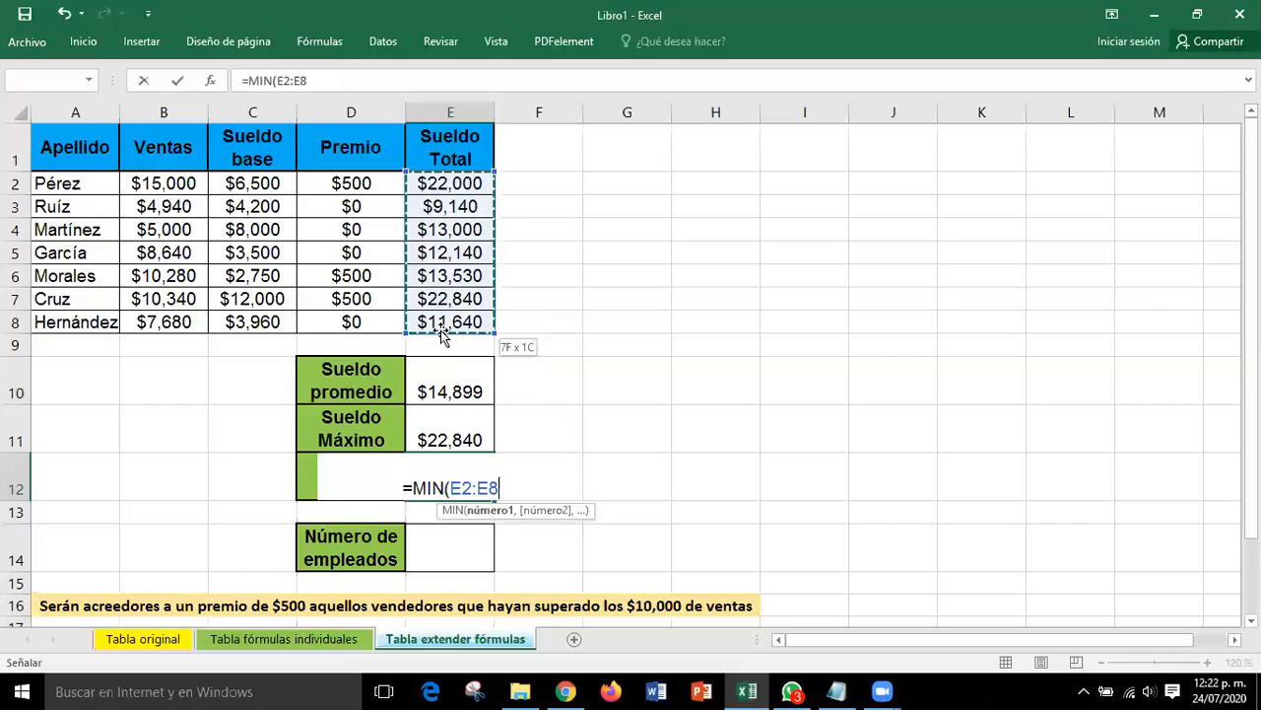
{"action": "type", "text": ")"}
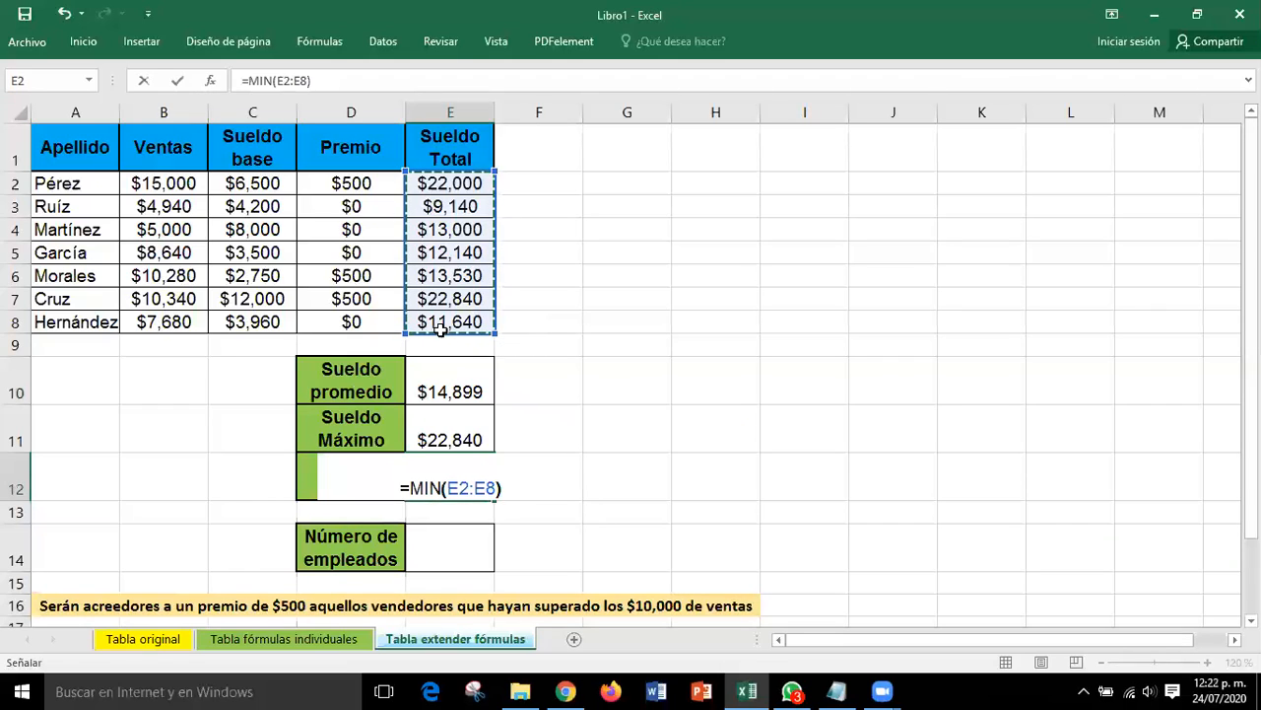
{"action": "key", "text": "Return"}
{"action": "left_click_drag", "start_coordinate": [469, 183], "coordinate": [460, 317]}
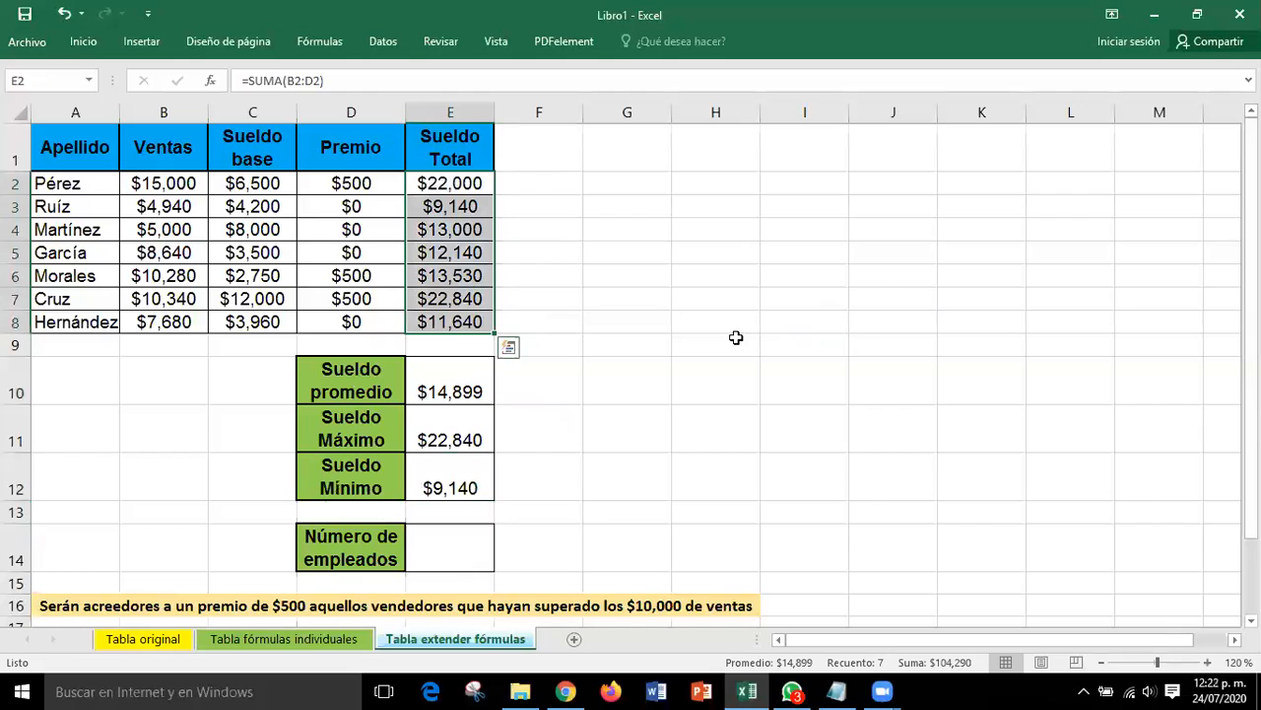
{"action": "left_click", "coordinate": [961, 327]}
Calculate the Número de empleados in E14 with =CONTAR(A1:B8) and check it against the employee rows 2 to 8
{"action": "left_click", "coordinate": [472, 570]}
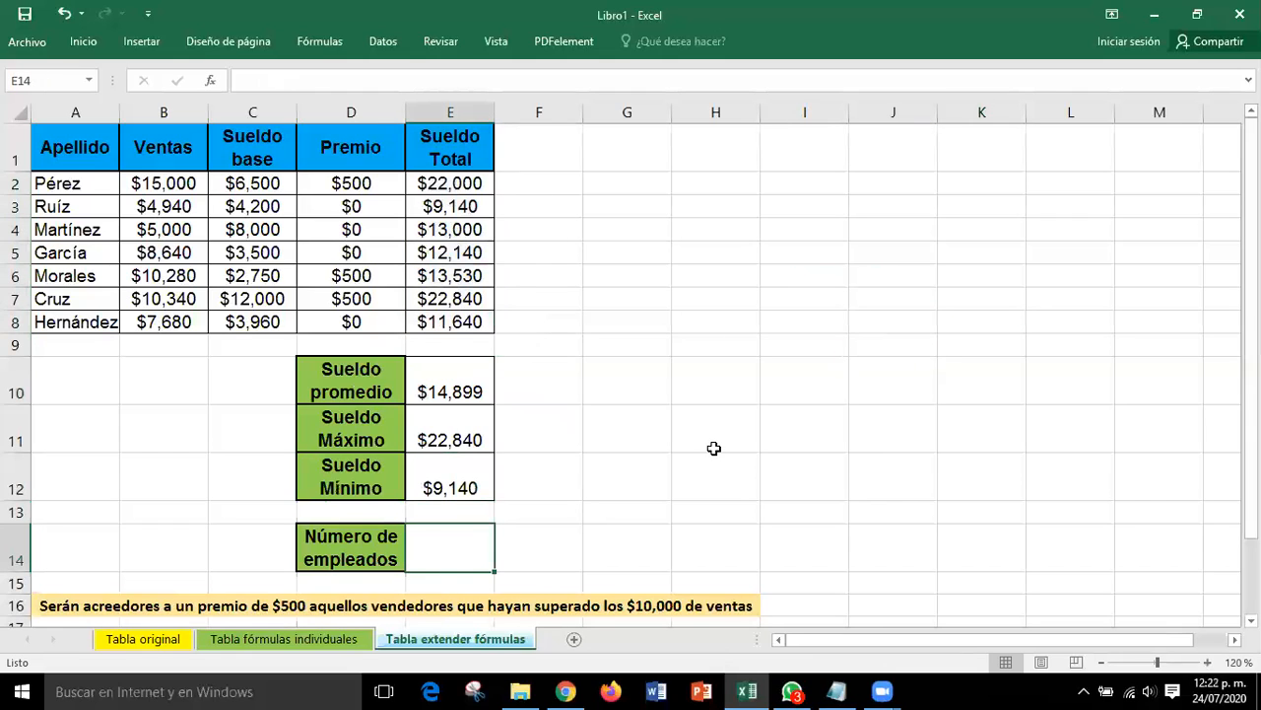
{"action": "type", "text": "="}
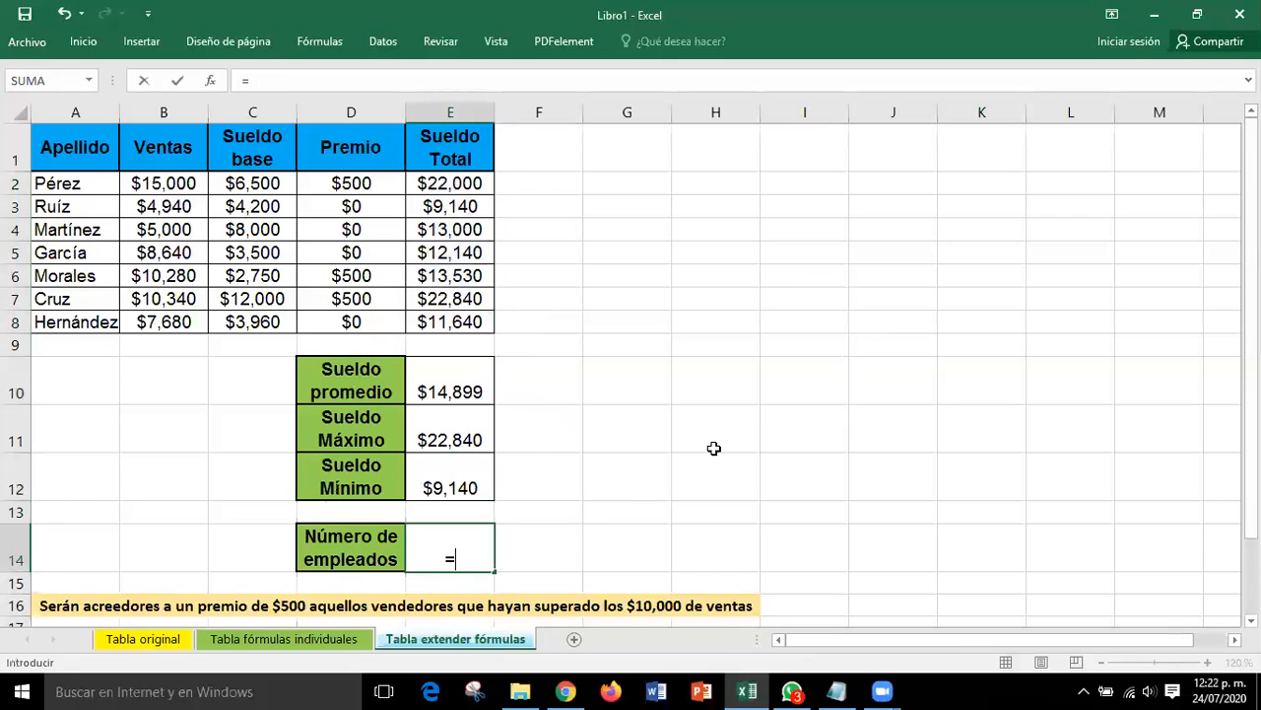
{"action": "type", "text": "CONTAR"}
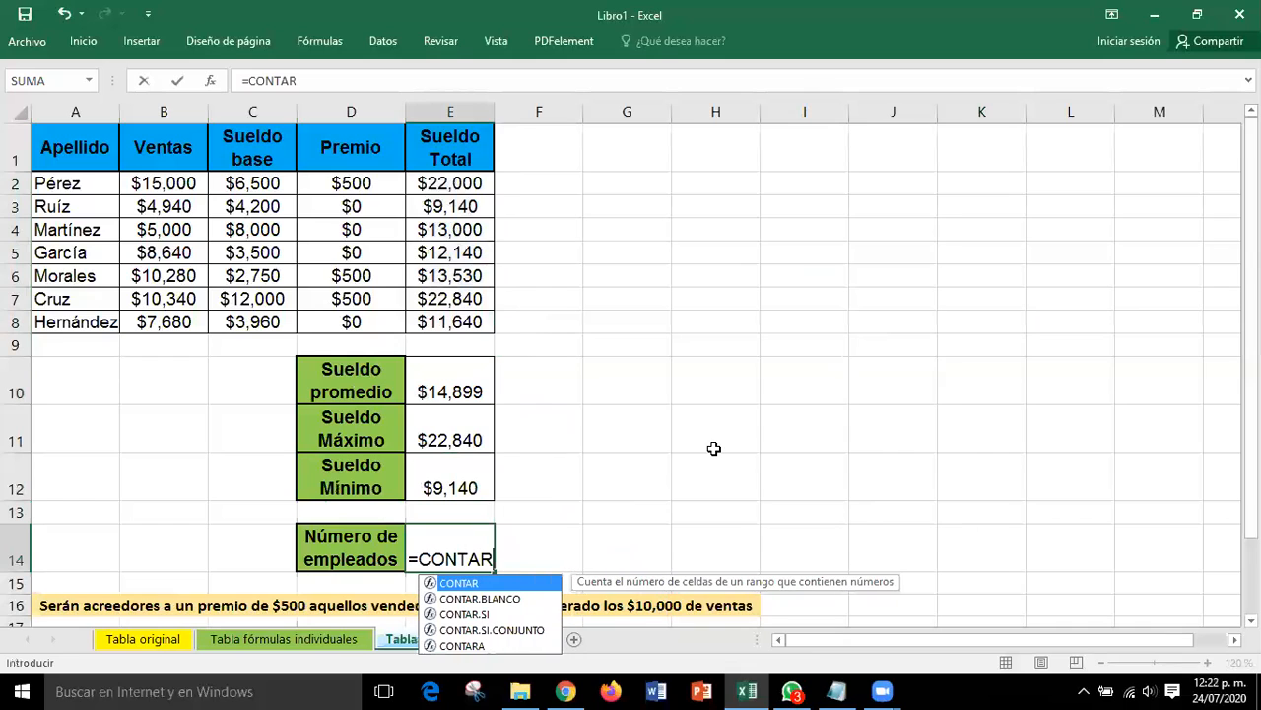
{"action": "type", "text": "("}
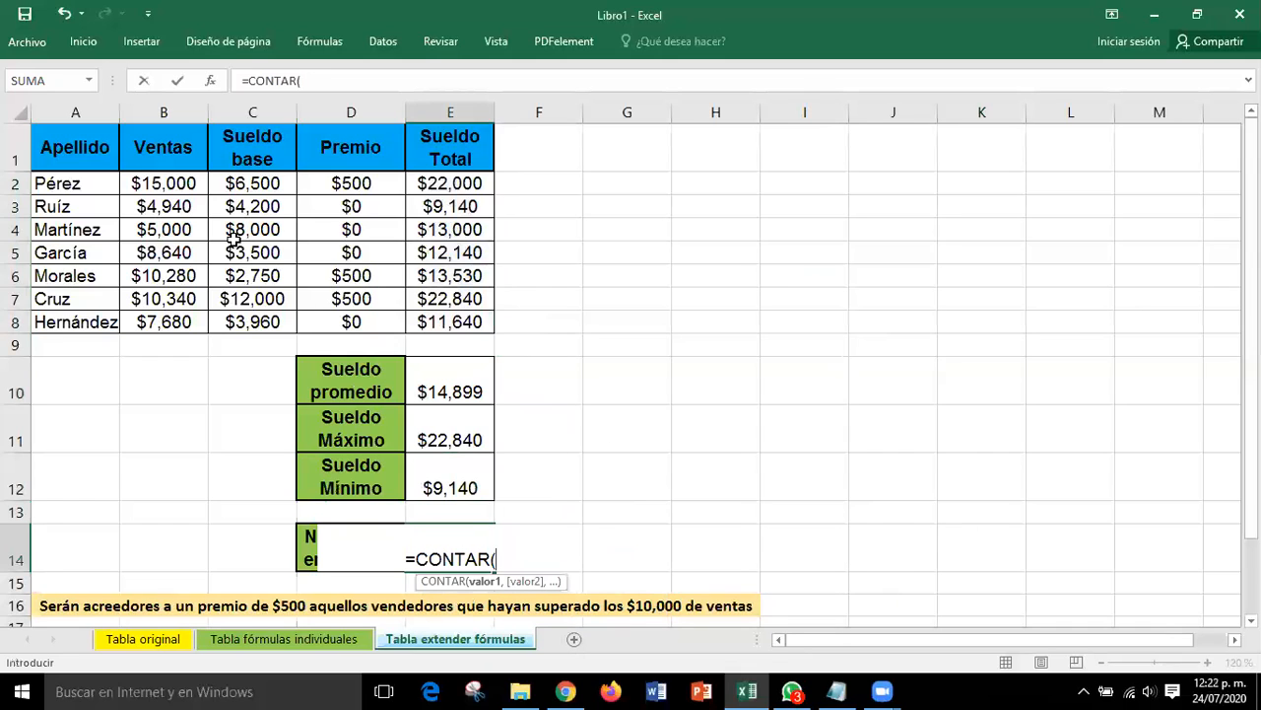
{"action": "left_click_drag", "start_coordinate": [64, 148], "coordinate": [148, 311]}
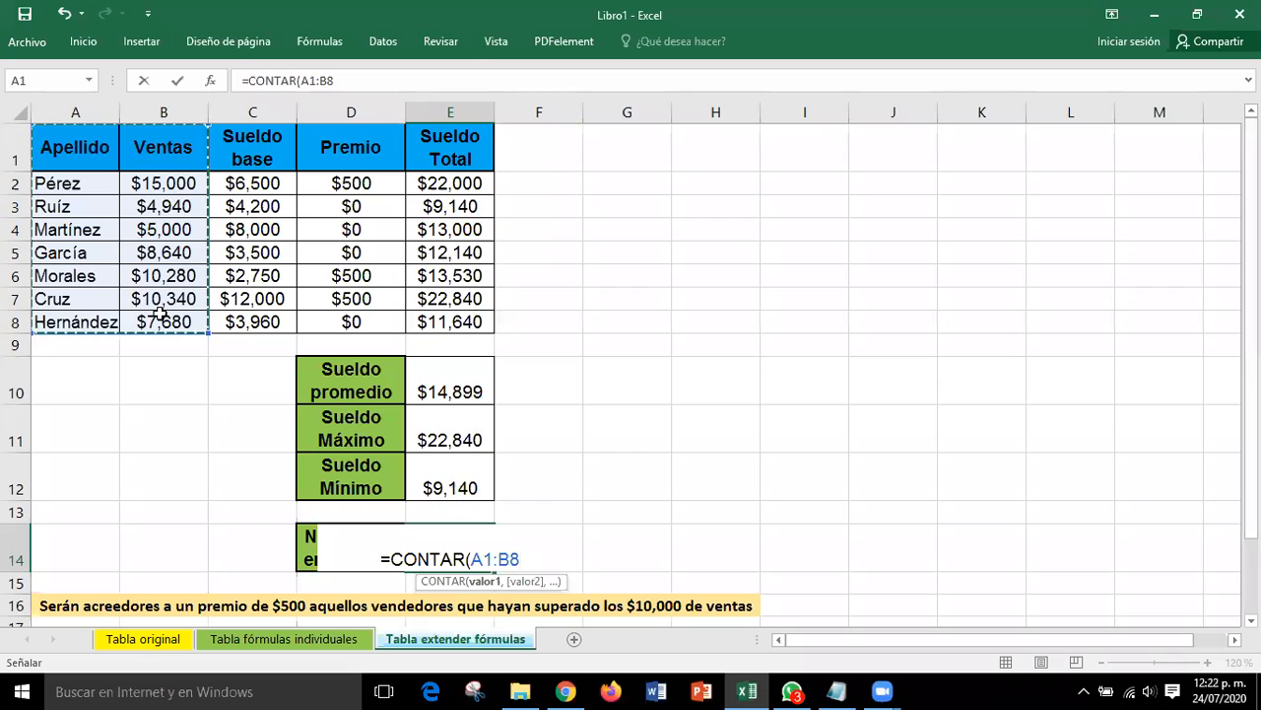
{"action": "type", "text": ")"}
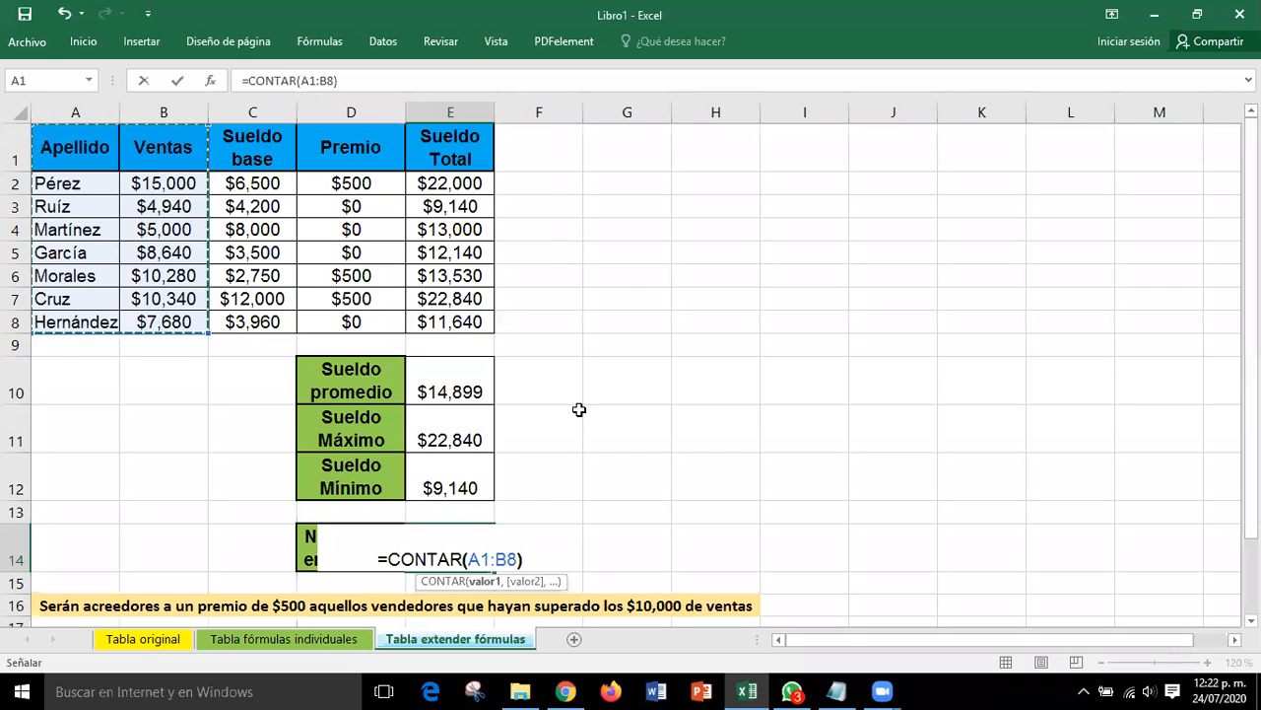
{"action": "key", "text": "Return"}
{"action": "left_click", "coordinate": [583, 414]}
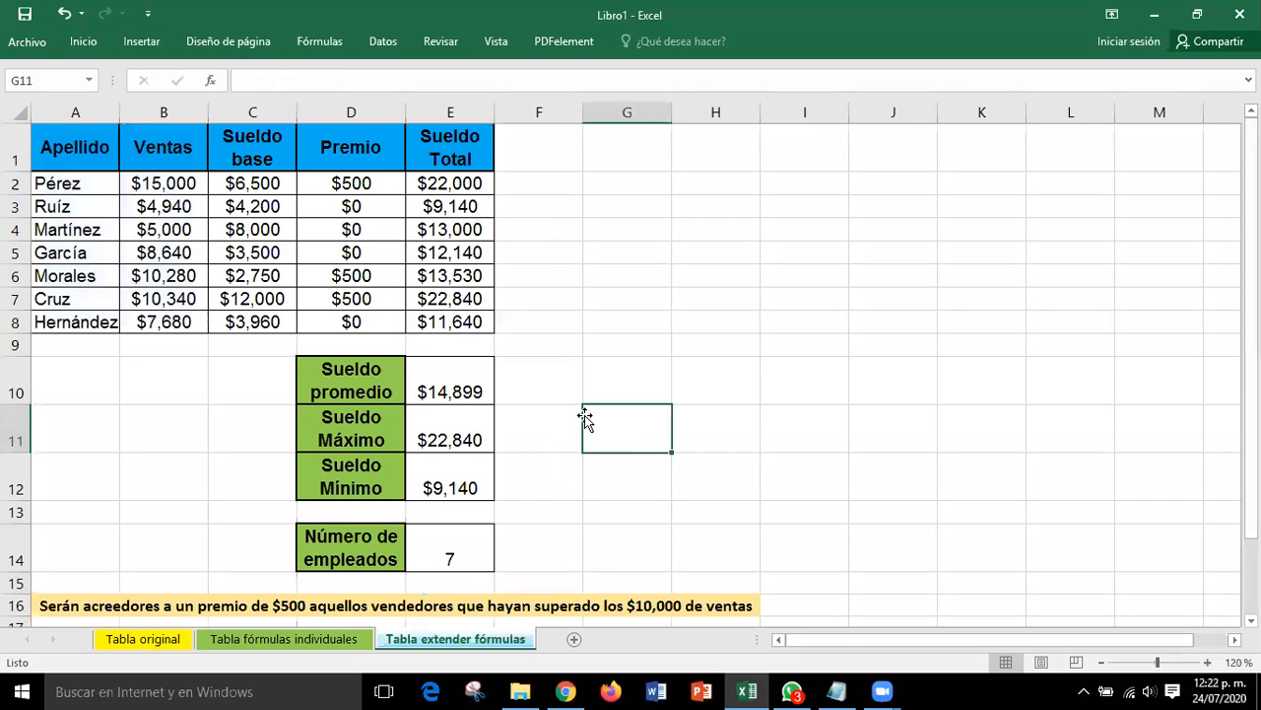
{"action": "left_click", "coordinate": [15, 183]}
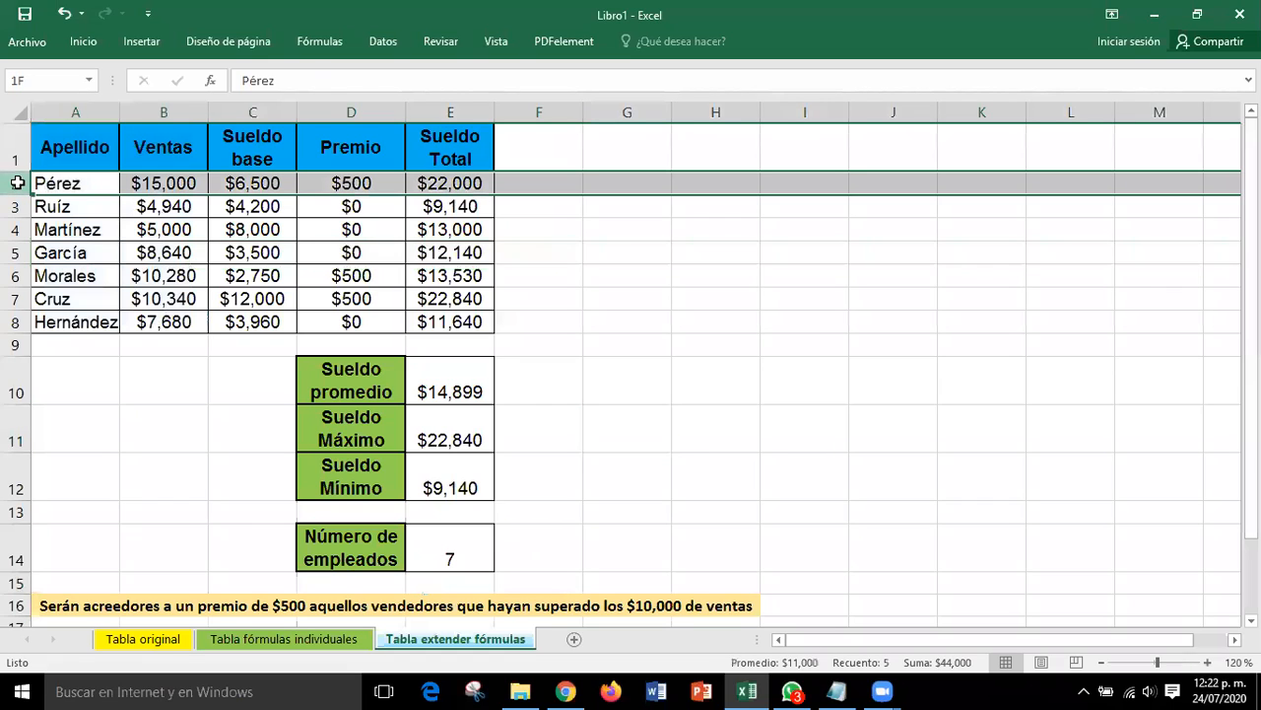
{"action": "left_click_drag", "start_coordinate": [18, 182], "coordinate": [14, 318]}
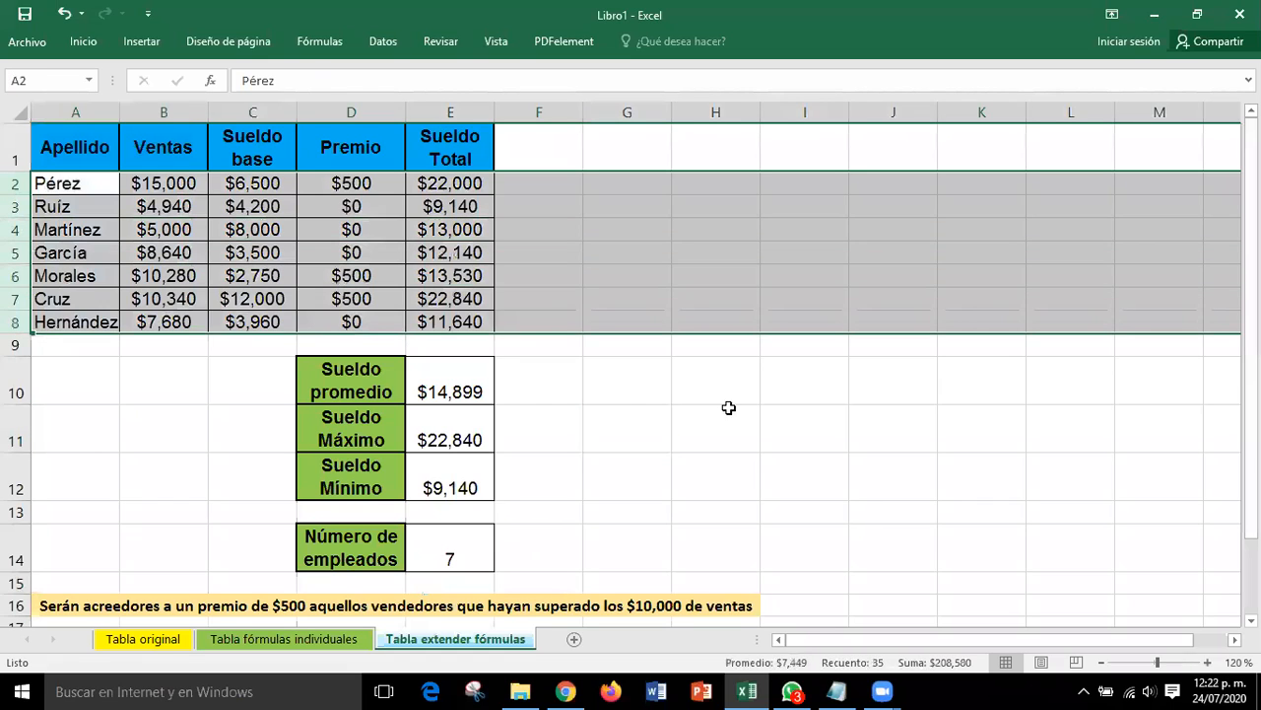
{"action": "left_click", "coordinate": [727, 408]}
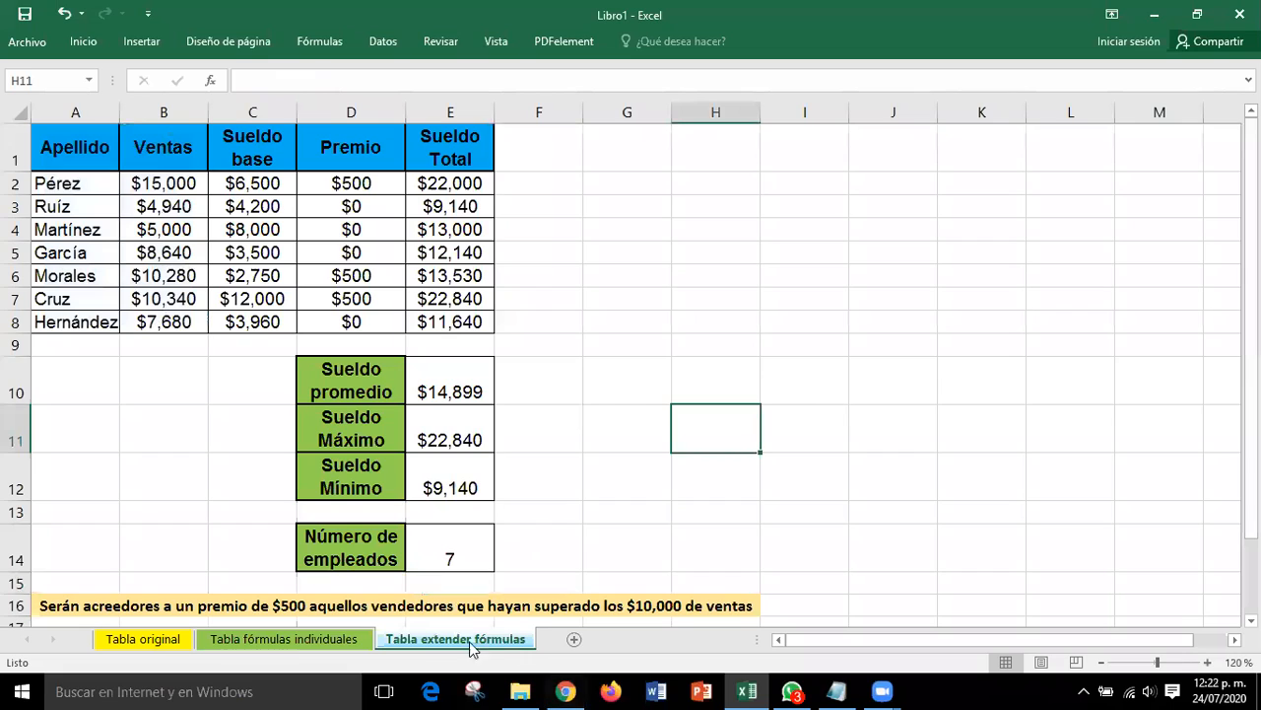
Review the Premio formula in D2 on the Tabla fórmulas individuales sheet, and minimize the workbook window
{"action": "left_click", "coordinate": [332, 648]}
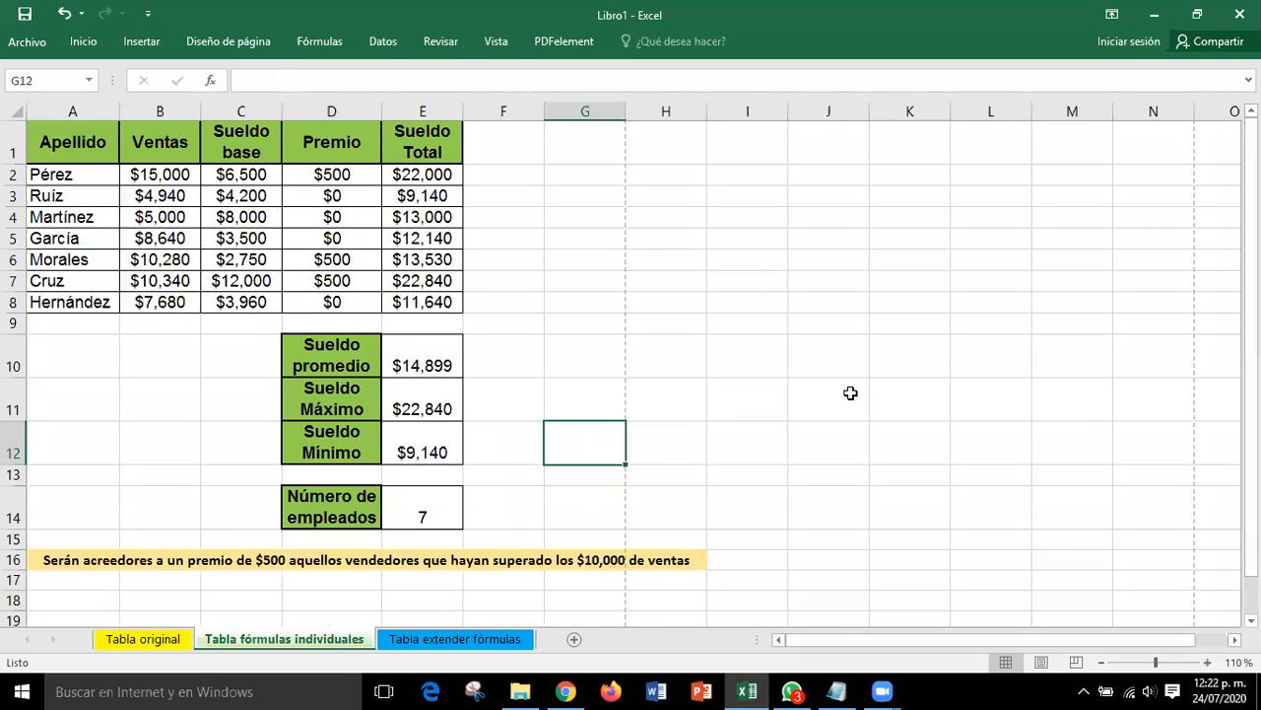
{"action": "left_click", "coordinate": [311, 177]}
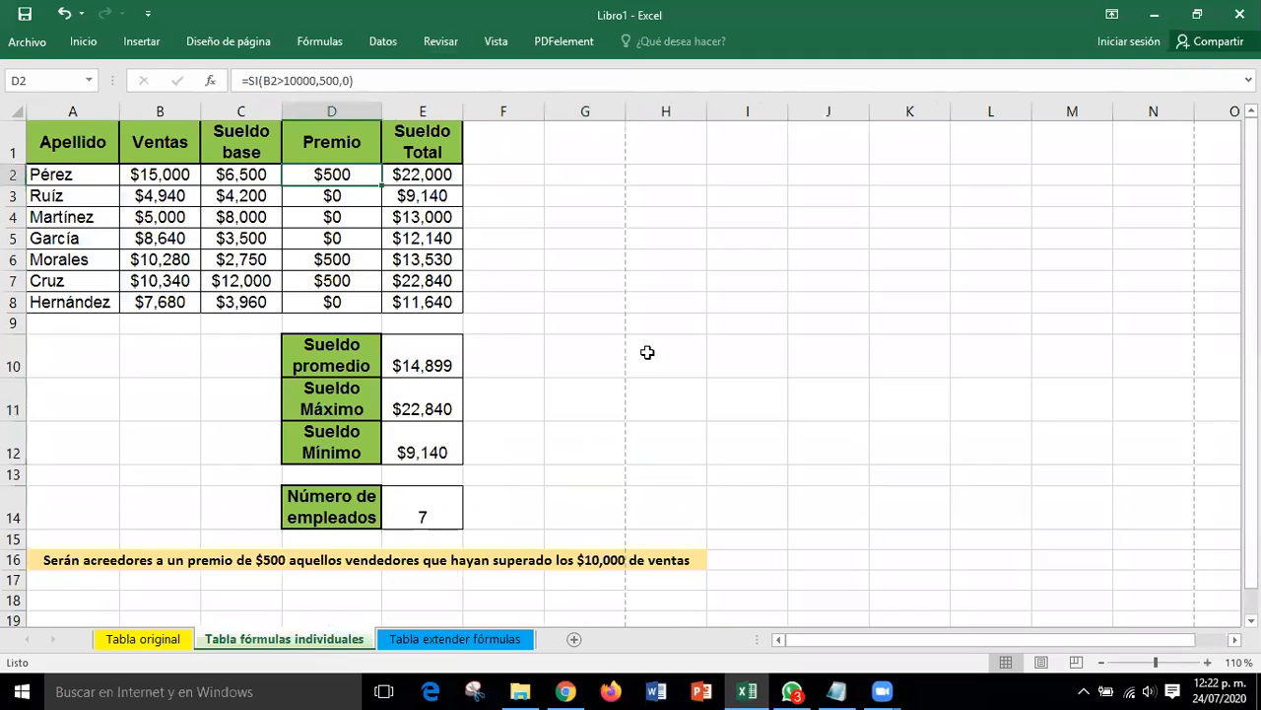
{"action": "left_click", "coordinate": [365, 82]}
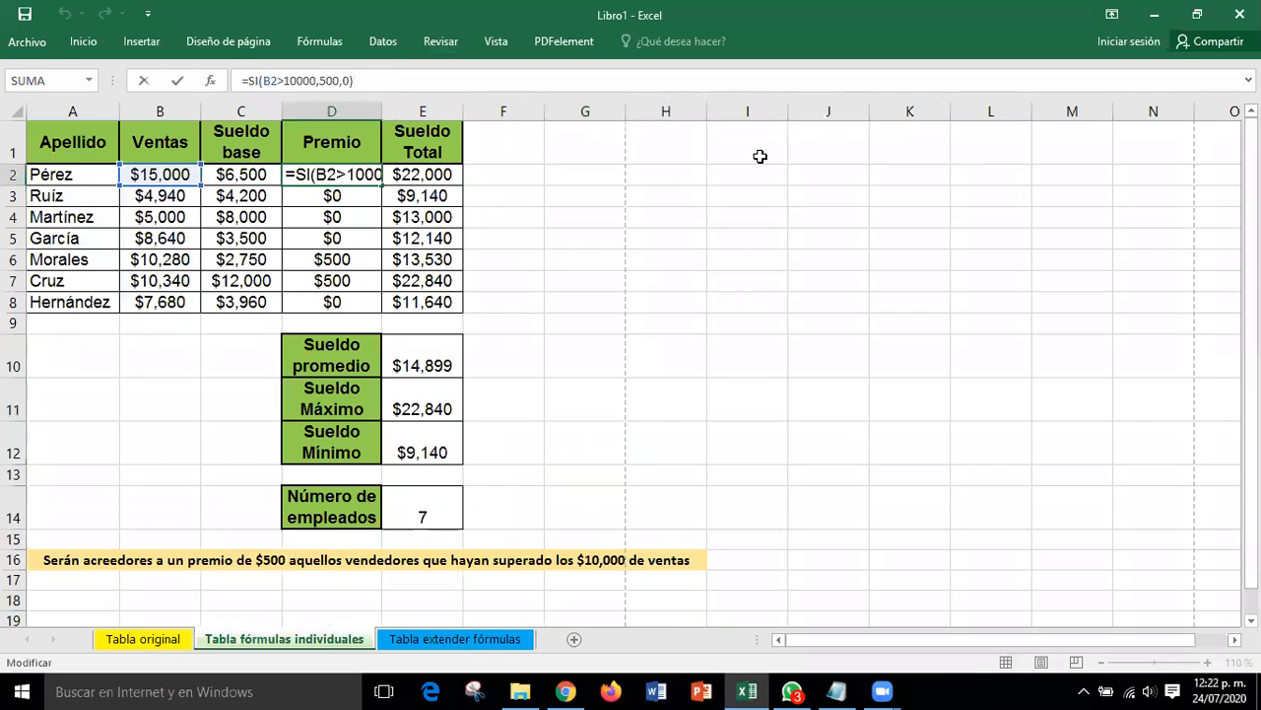
{"action": "left_click", "coordinate": [806, 417]}
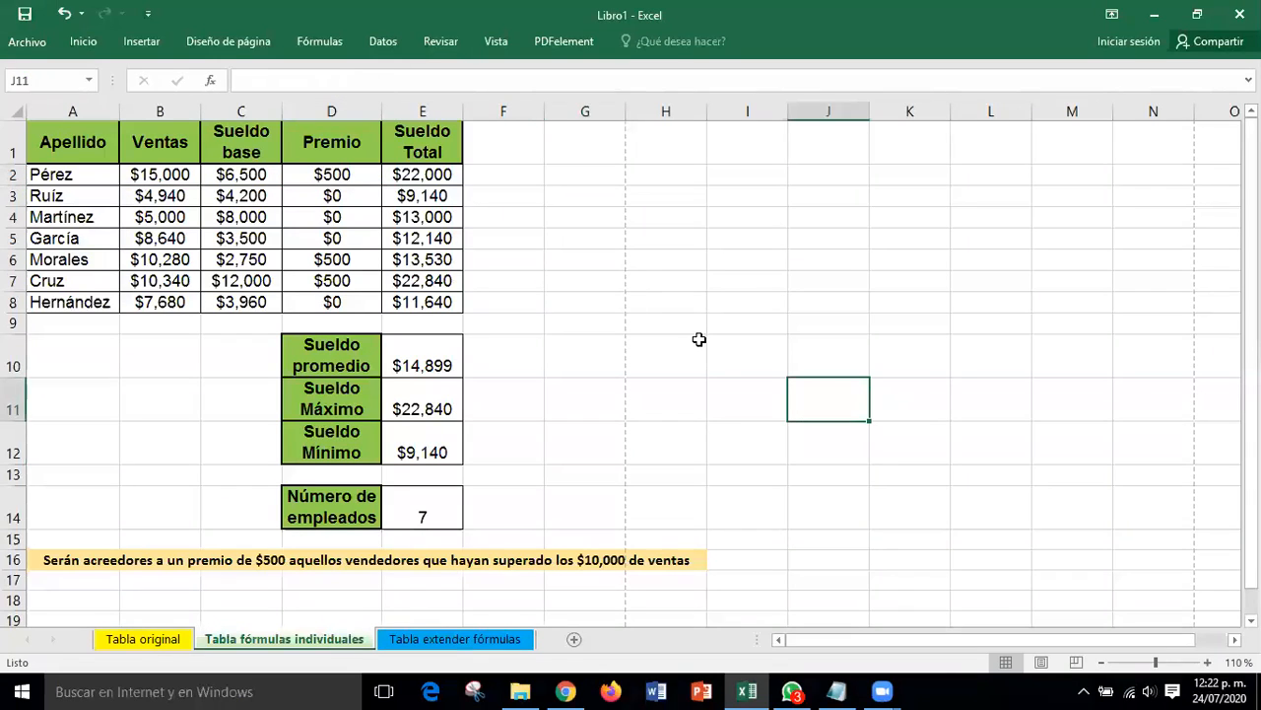
{"action": "left_click", "coordinate": [1153, 15]}
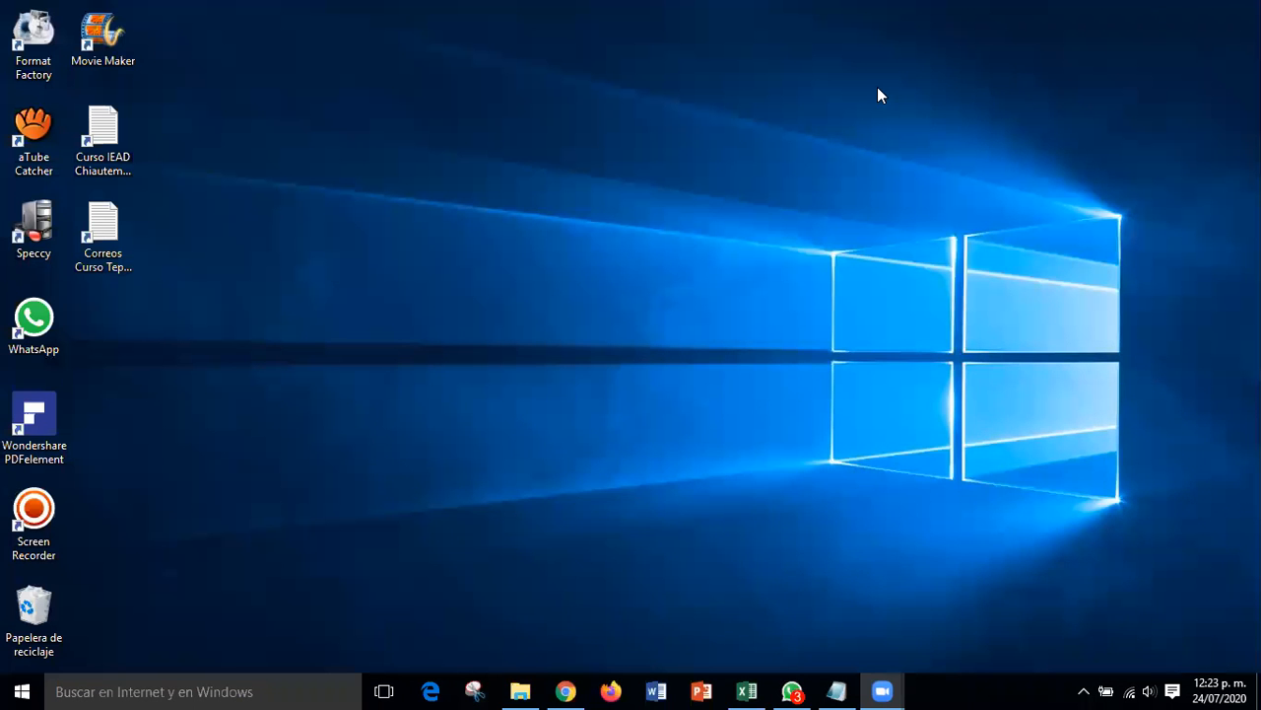